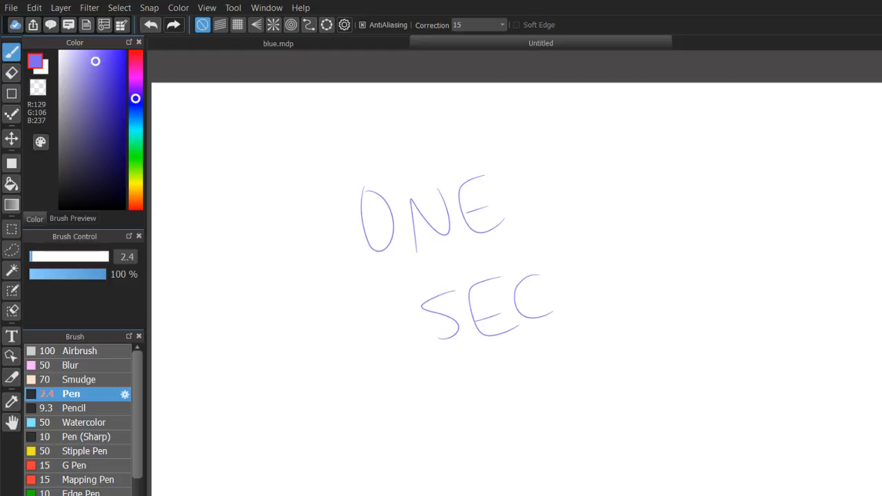
Clear the handwritten text "ONE SEC" from the canvas.
key(Delete)
scroll(535, 299, down, 2)
scroll(534, 299, up, 3)
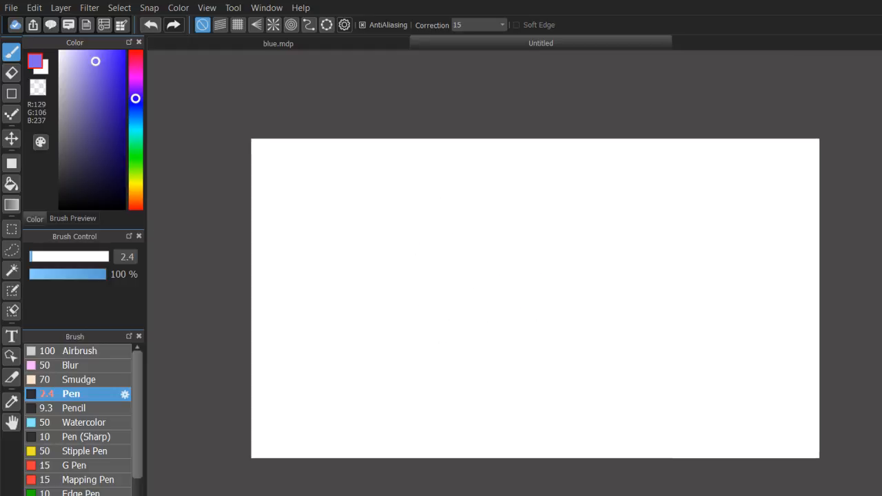
scroll(535, 298, down, 2)
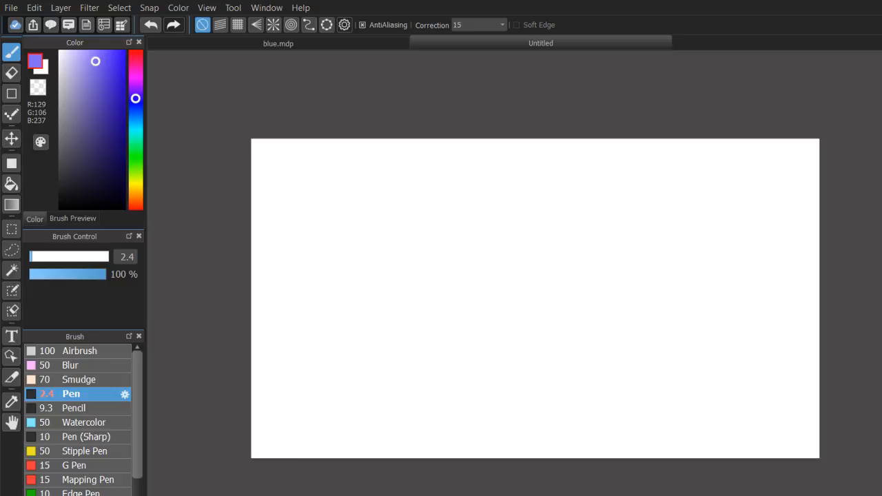
scroll(535, 298, up, 1)
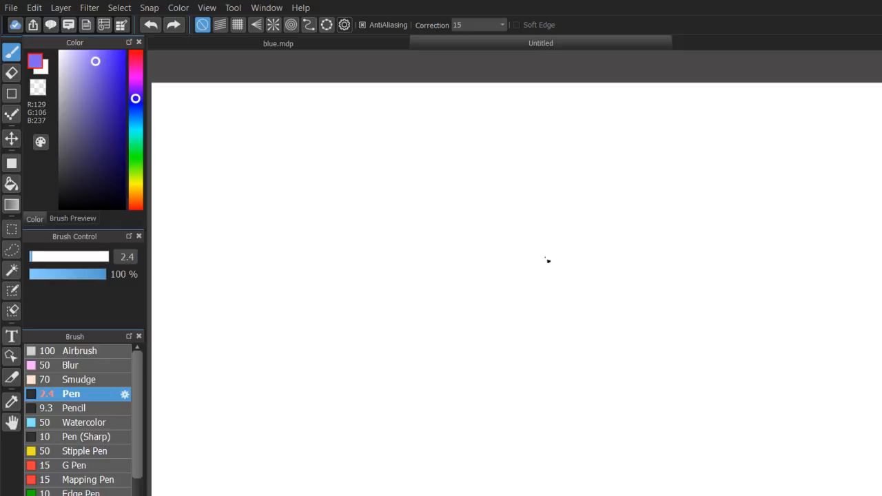
mouse_move(586, 171)
mouse_down()
mouse_move(422, 268)
mouse_move(584, 387)
mouse_move(474, 167)
mouse_move(658, 183)
mouse_up()
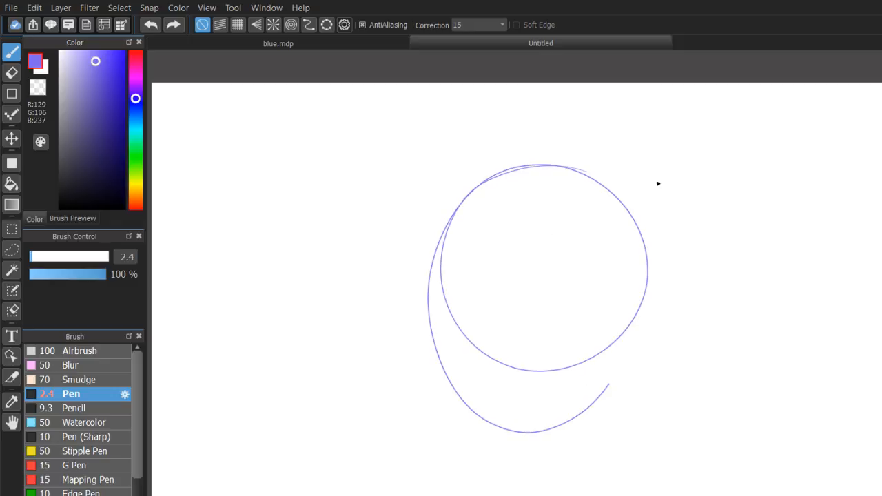
key(ctrl+z)
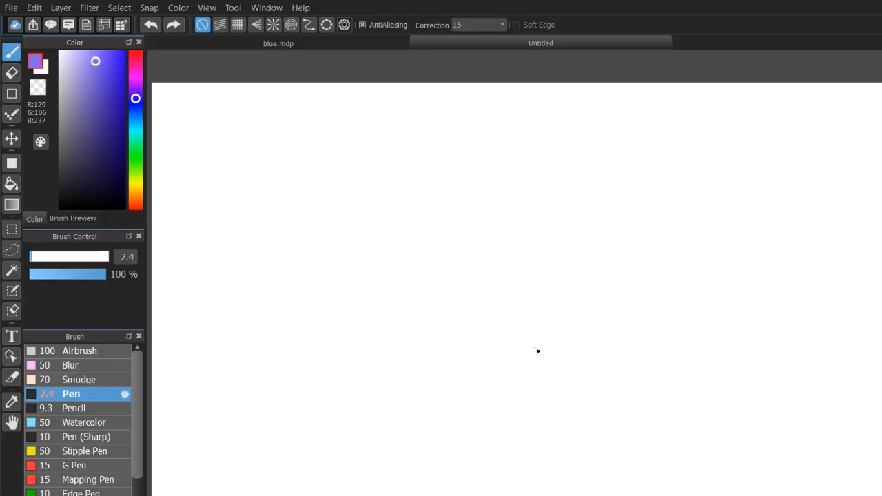
drag(331, 218, 441, 253)
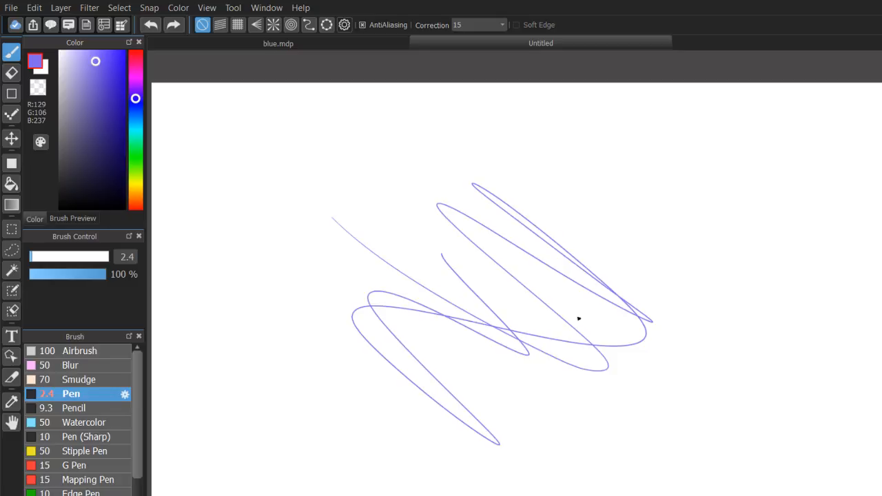
key(ctrl+y)
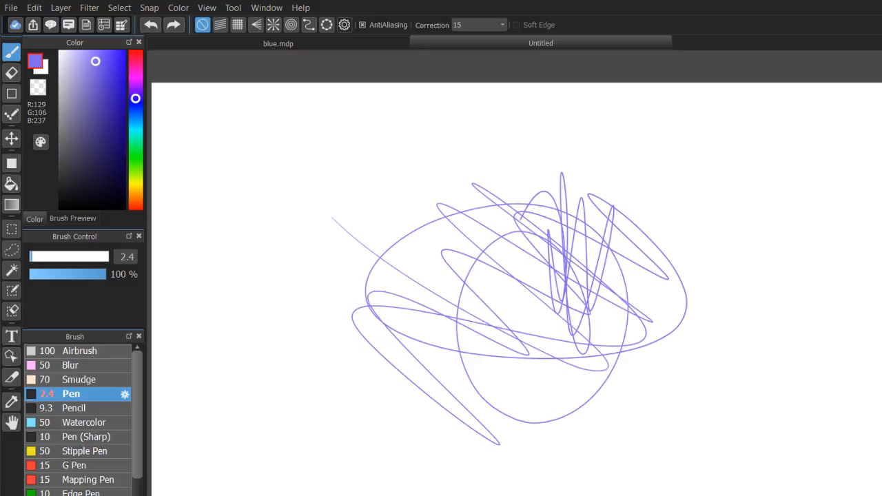
key(ctrl+z)
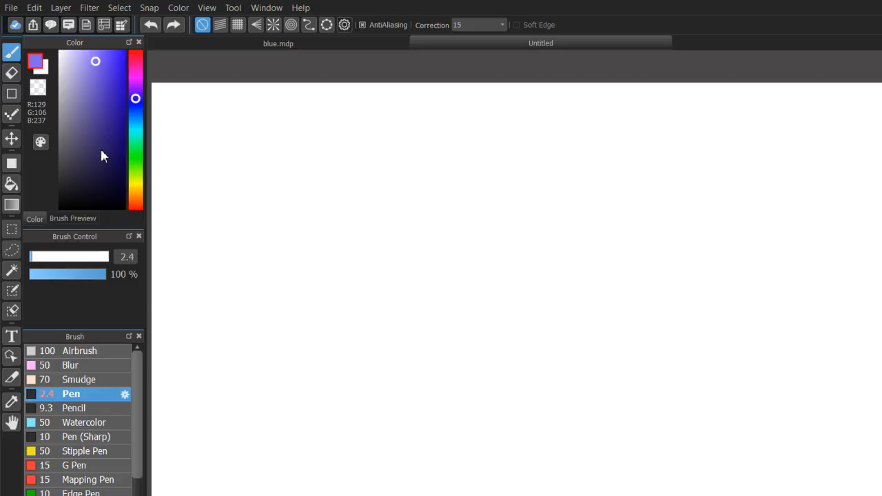
Draw a large black circle freehand near the canvas's upper-left area with the 2.4 Pen.
drag(101, 150, 126, 210)
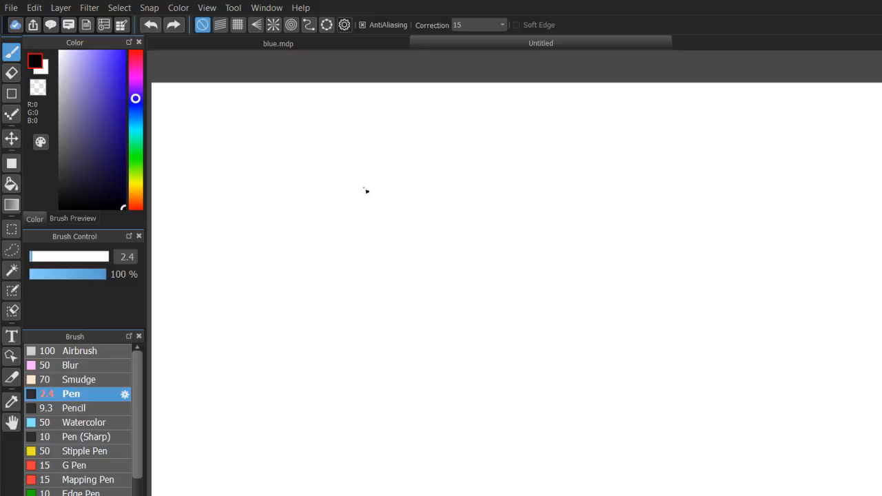
drag(357, 166, 337, 176)
drag(294, 246, 347, 241)
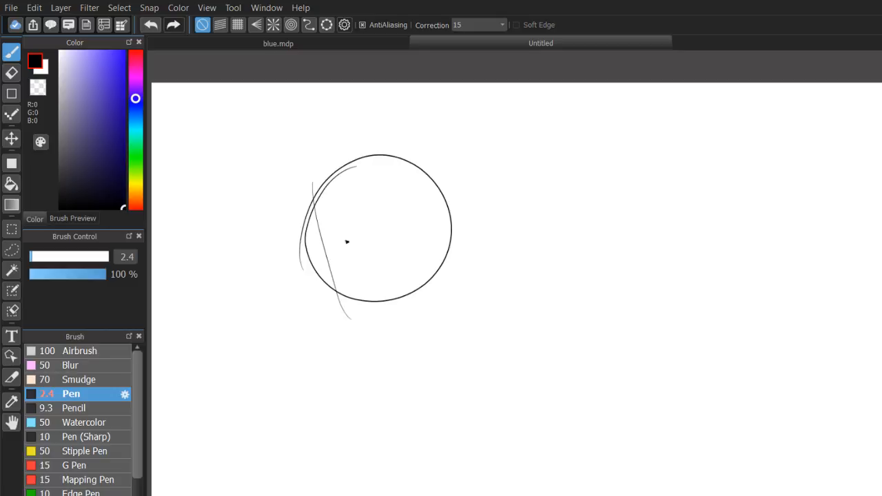
key(ctrl+z)
key(ctrl+z)
mouse_move(394, 166)
mouse_down()
mouse_move(384, 384)
mouse_move(320, 241)
mouse_move(278, 339)
mouse_move(305, 200)
mouse_up()
key(ctrl+z)
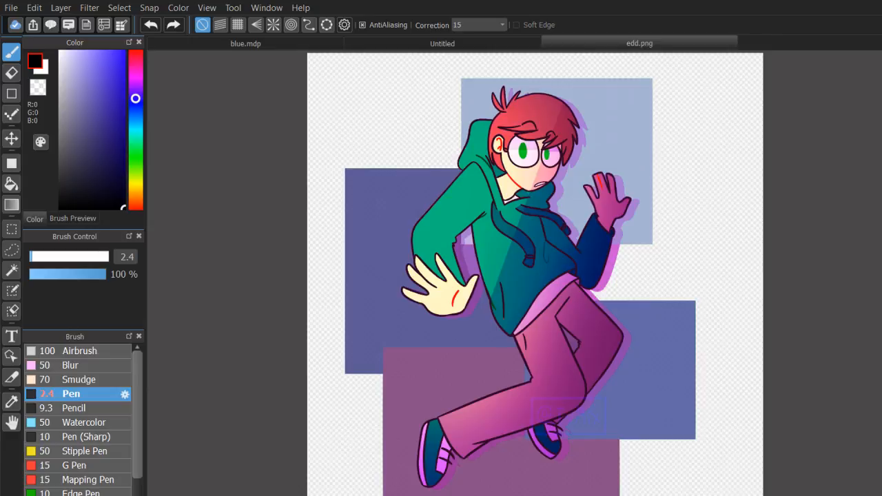
Examine the shaded character artwork in edd.png and return to the Untitled canvas.
drag(658, 320, 607, 341)
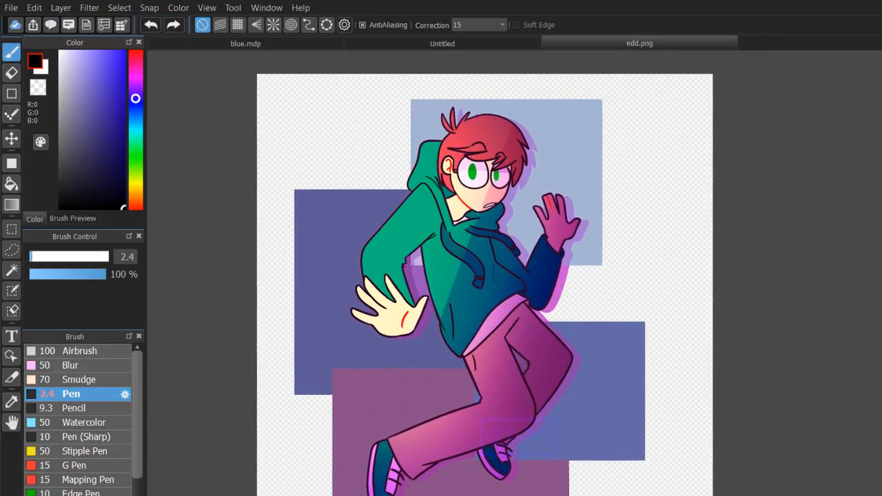
scroll(549, 317, up, 1)
drag(549, 317, 568, 336)
click(467, 43)
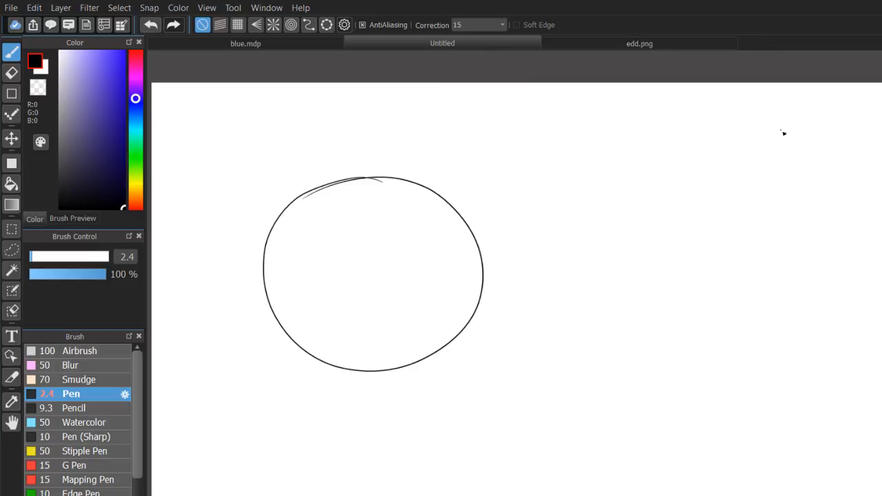
Fill the inside of the circle with medium purple, R 111, G 91, B 207.
mouse_move(783, 133)
mouse_down()
mouse_move(850, 169)
mouse_move(860, 133)
mouse_up()
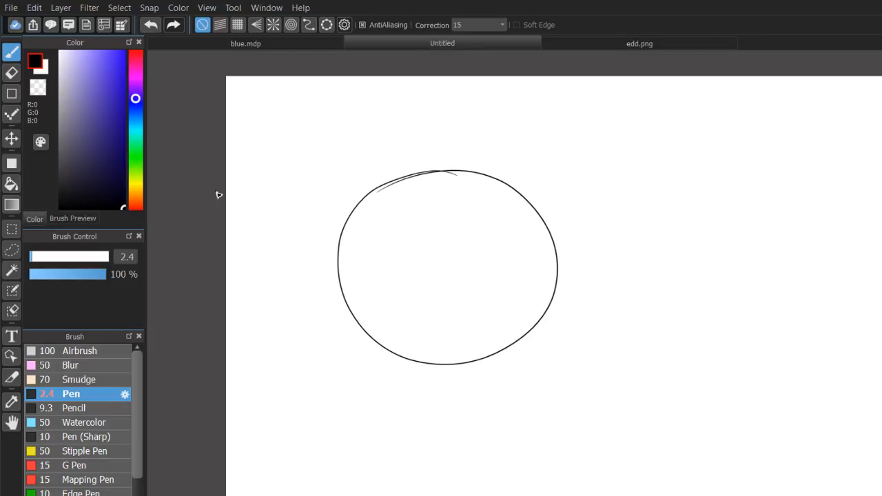
click(96, 80)
key(g)
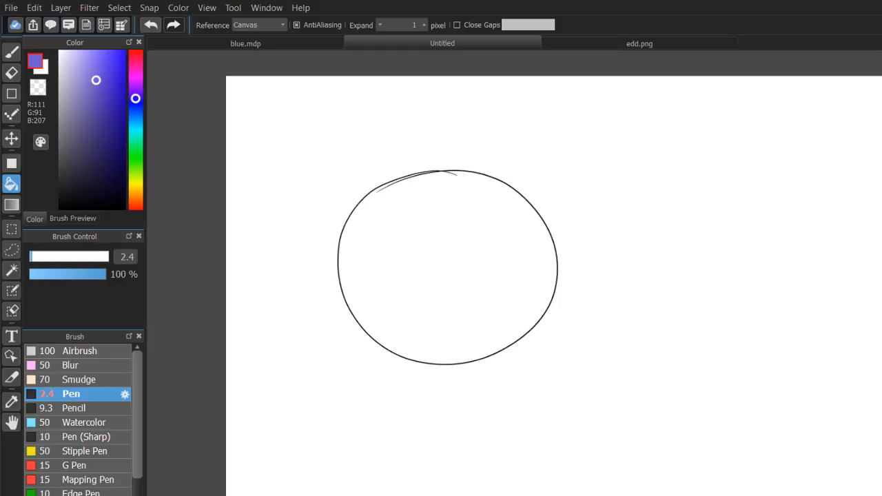
click(478, 270)
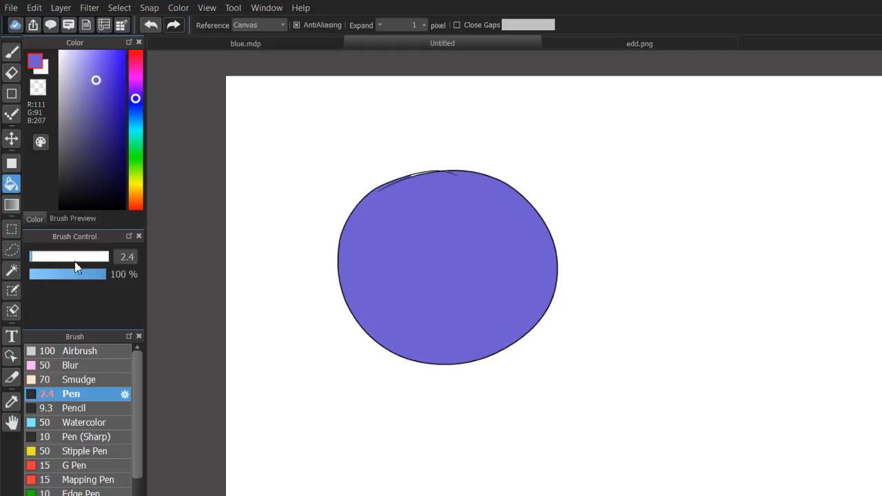
Select the circle by taking the white area around it with the Magic Wand and inverting the selection.
click(11, 270)
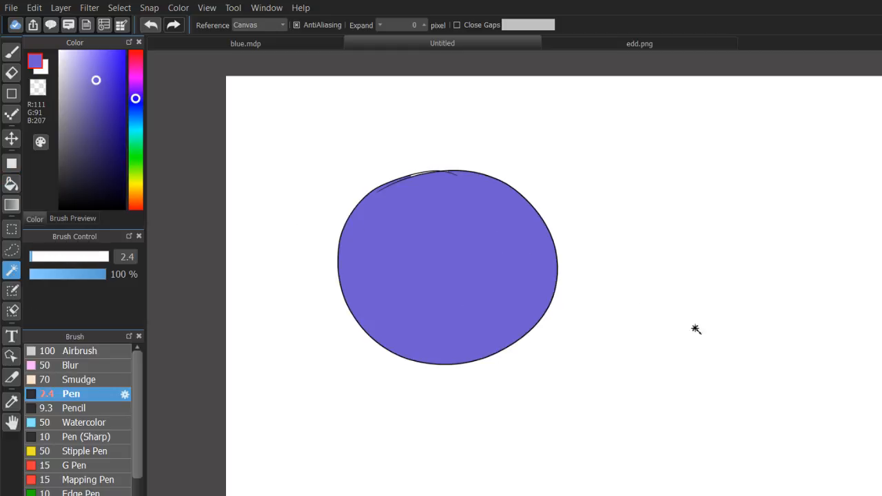
click(853, 370)
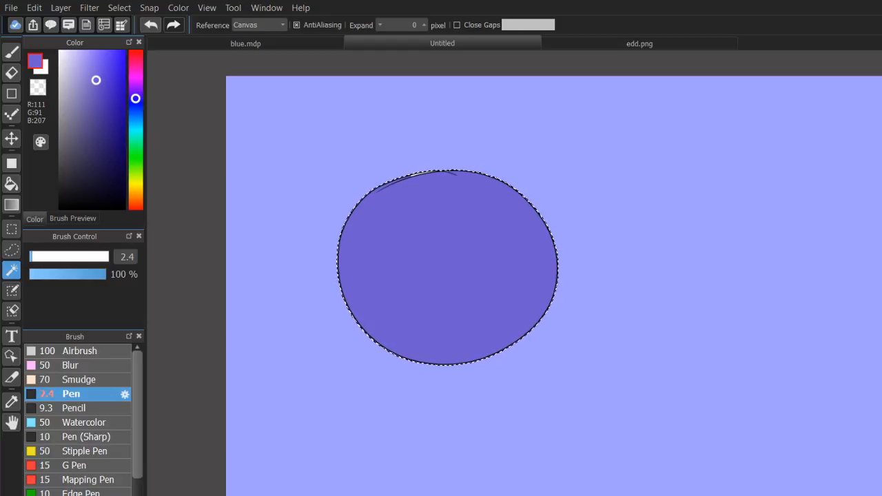
Try shading the selected circle in R 100, G 72, B 237 with the Pen at size 335.
key(b)
mouse_move(90, 85)
mouse_down()
mouse_move(100, 54)
mouse_move(105, 61)
mouse_up()
click(106, 257)
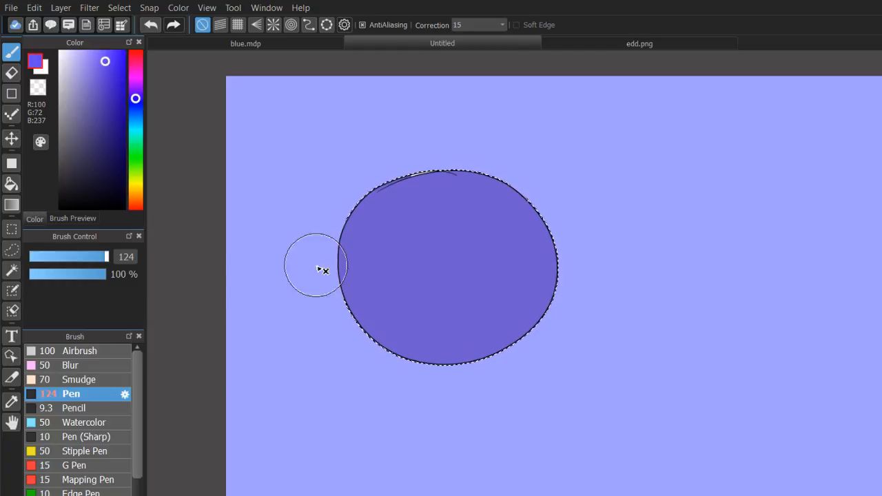
drag(107, 257, 139, 257)
mouse_move(412, 205)
mouse_down()
mouse_move(378, 346)
mouse_move(369, 195)
mouse_move(527, 177)
mouse_up()
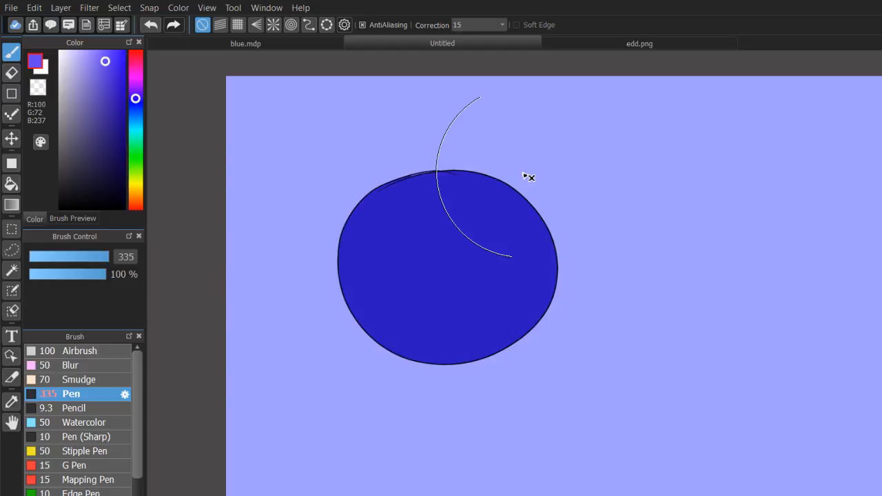
key(ctrl+z)
key(ctrl+z)
Try shading the selected circle with the darker purple R 56, G 42, B 124.
drag(108, 114, 103, 133)
drag(485, 206, 458, 313)
drag(349, 219, 355, 297)
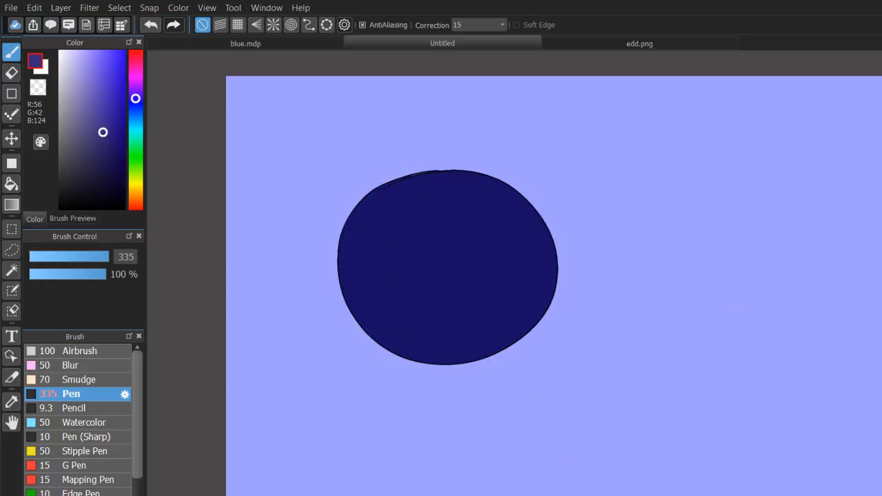
key(ctrl+z)
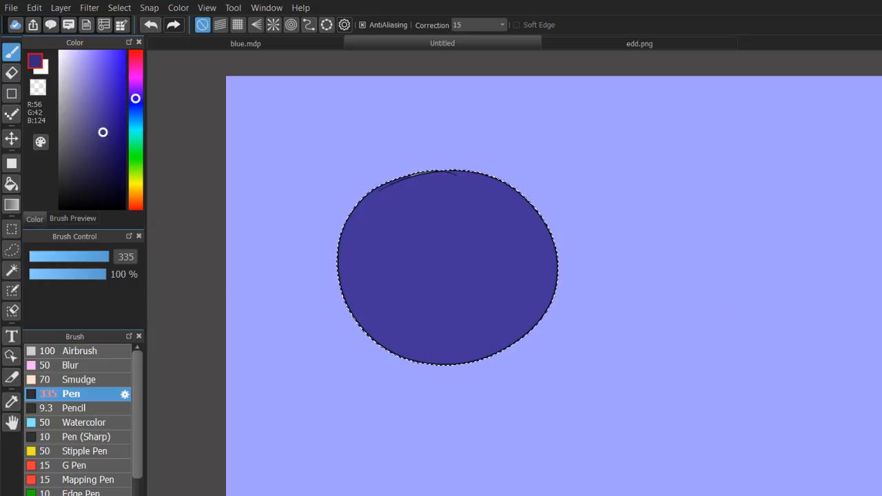
key(ctrl+z)
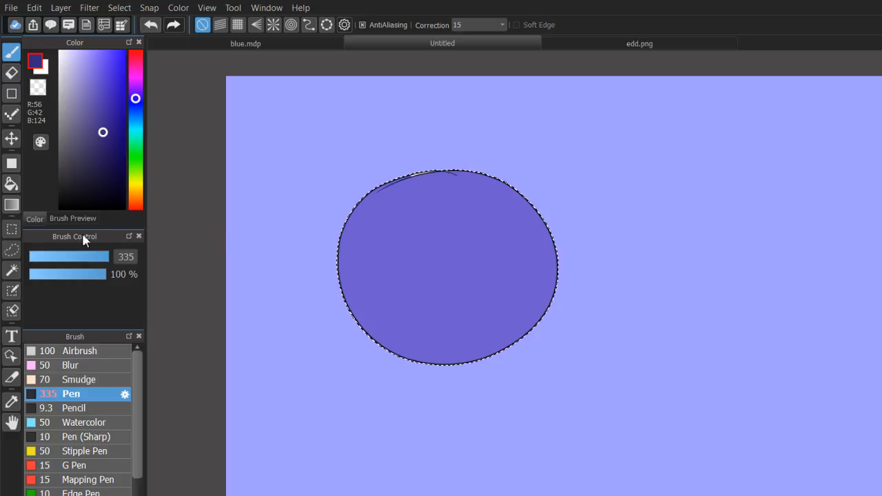
Set the Pen size to 10.3 and pick a dark purple, R 74, G 43, B 87.
click(44, 256)
click(91, 165)
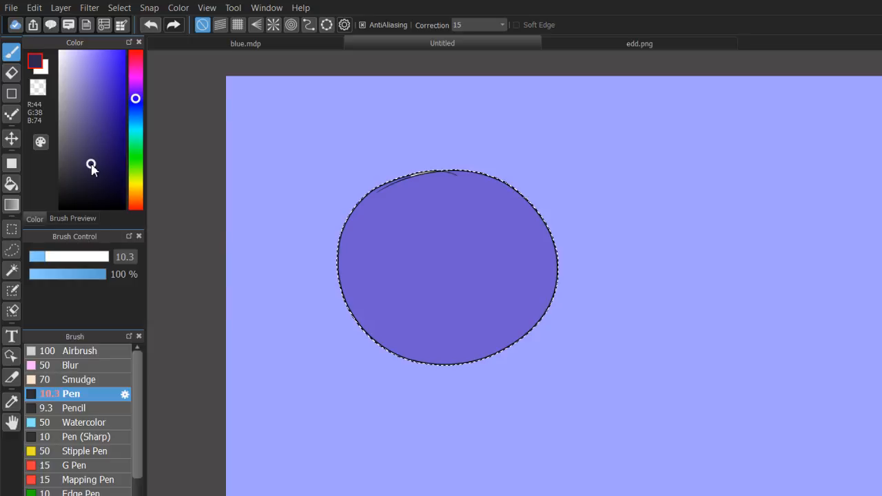
click(136, 84)
click(92, 155)
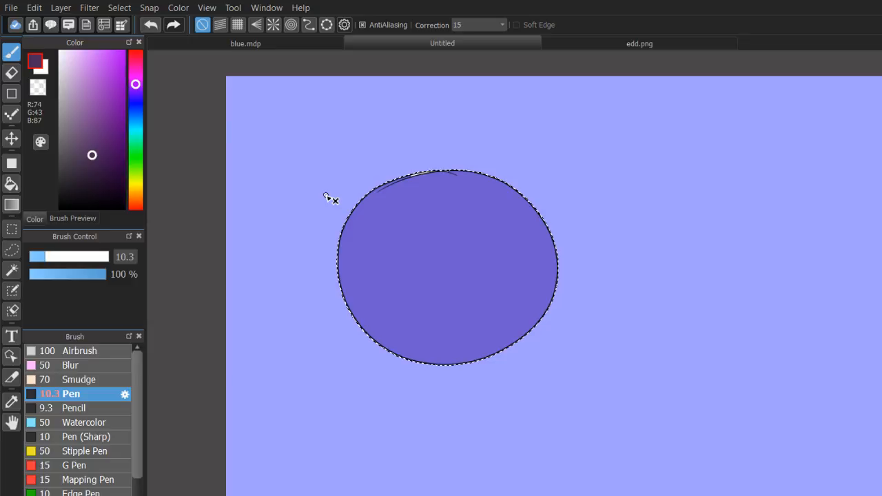
key(ctrl+d)
Try short eye strokes on the circle in brighter purples, R 142, G 23, B 191 and R 182, G 0, B 255.
click(118, 89)
click(151, 25)
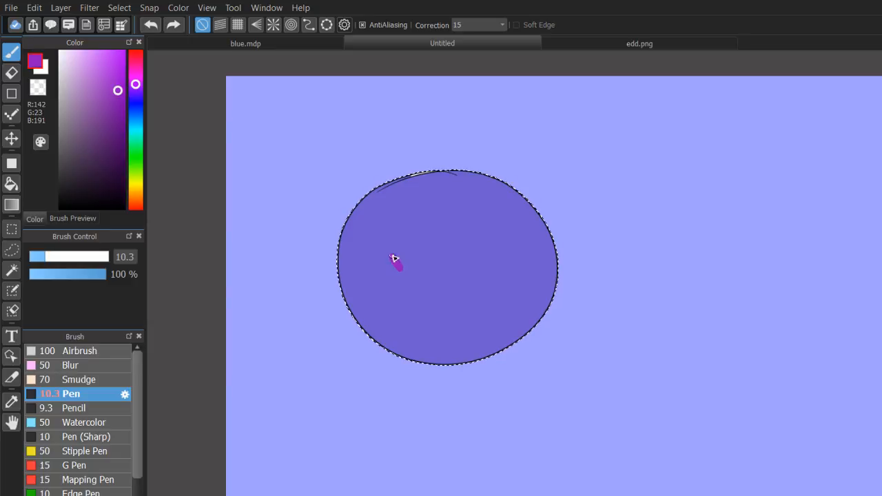
click(174, 25)
click(124, 51)
click(152, 26)
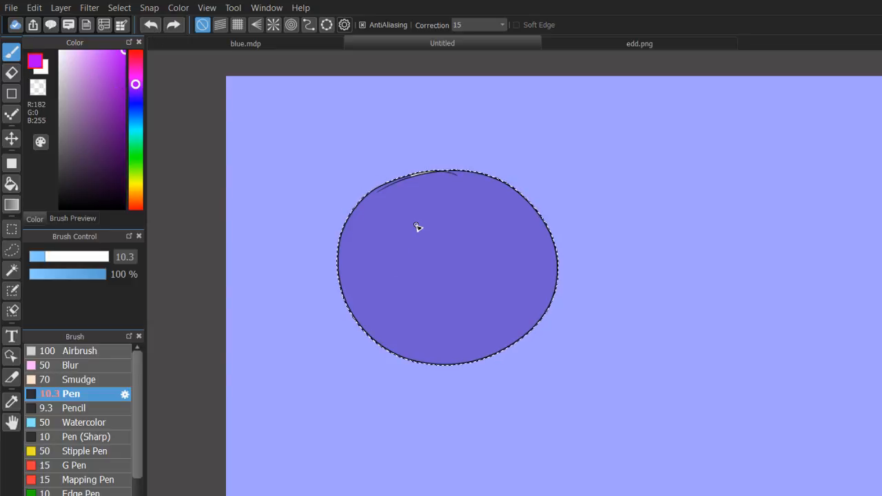
drag(390, 249, 395, 268)
key(ctrl+z)
Draw two slanted oval eyes and a small V-shaped mouth on the circle in cyan, R 0, G 255, B 244.
click(135, 131)
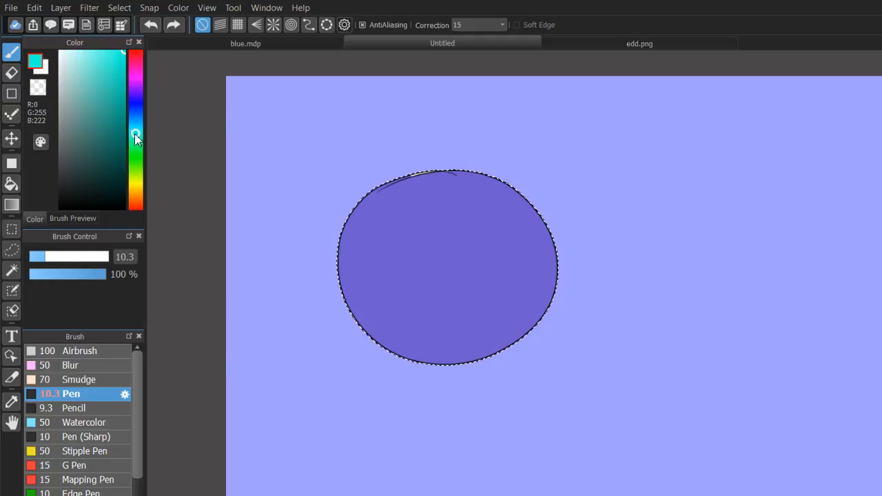
drag(389, 238, 402, 266)
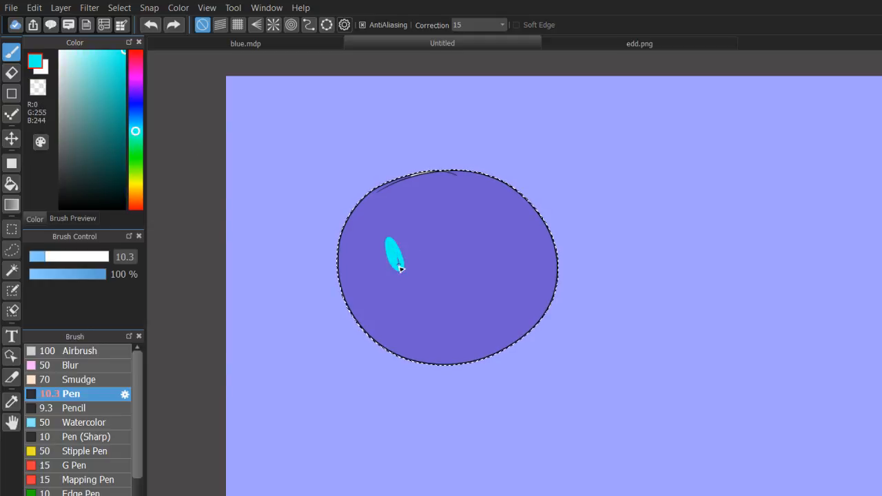
mouse_move(463, 209)
mouse_down()
mouse_move(484, 224)
mouse_move(465, 214)
mouse_up()
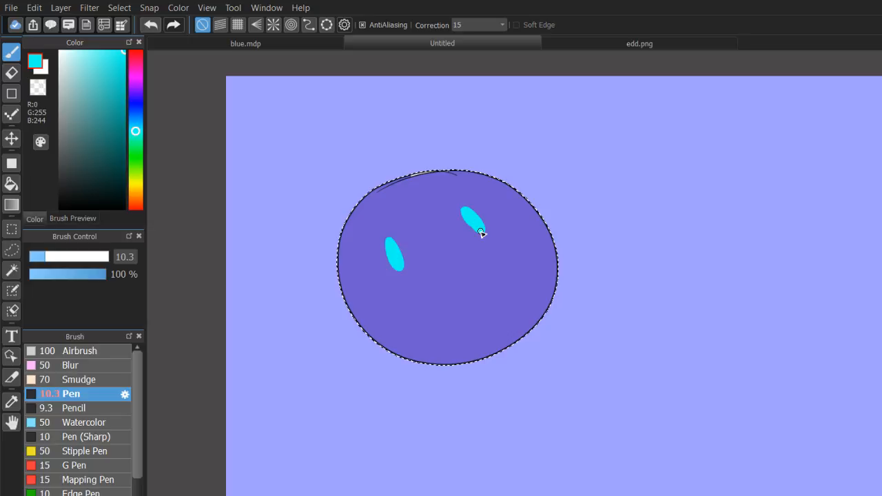
drag(427, 254, 448, 245)
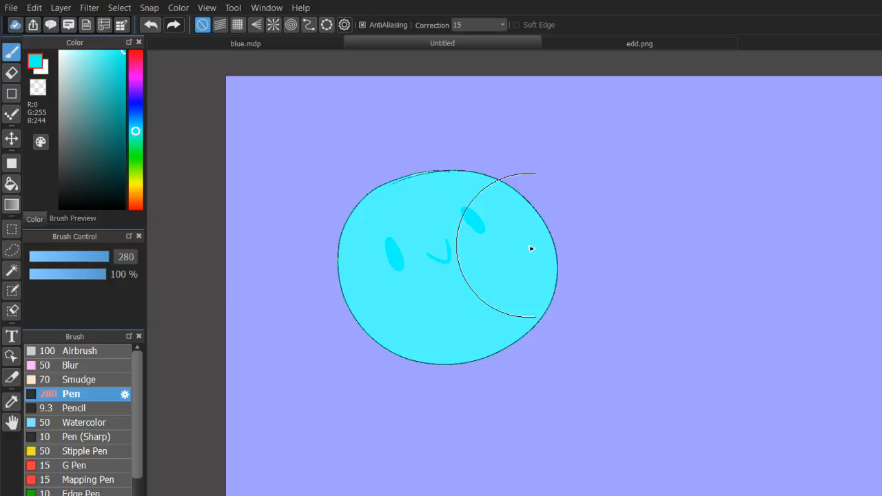
Undo the cyan shading and try covering the circle in blue, R 0, G 3, B 255, with the Pen at size 280.
key(ctrl+z)
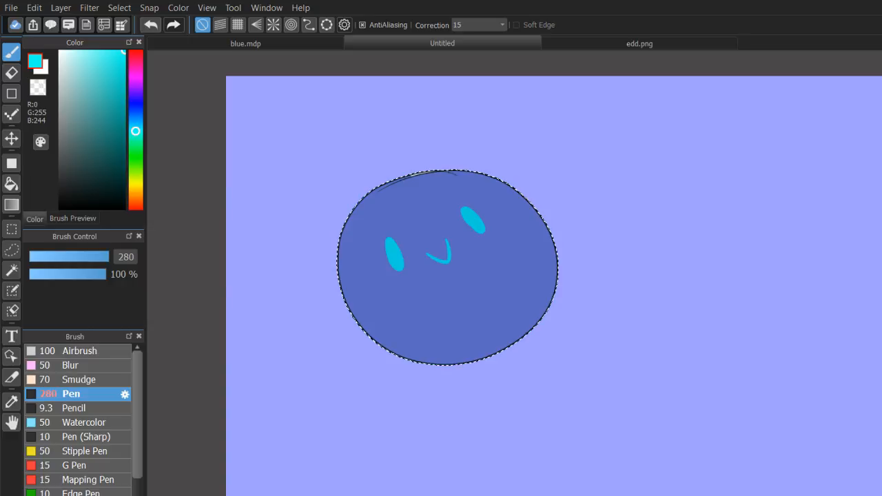
key(ctrl+z)
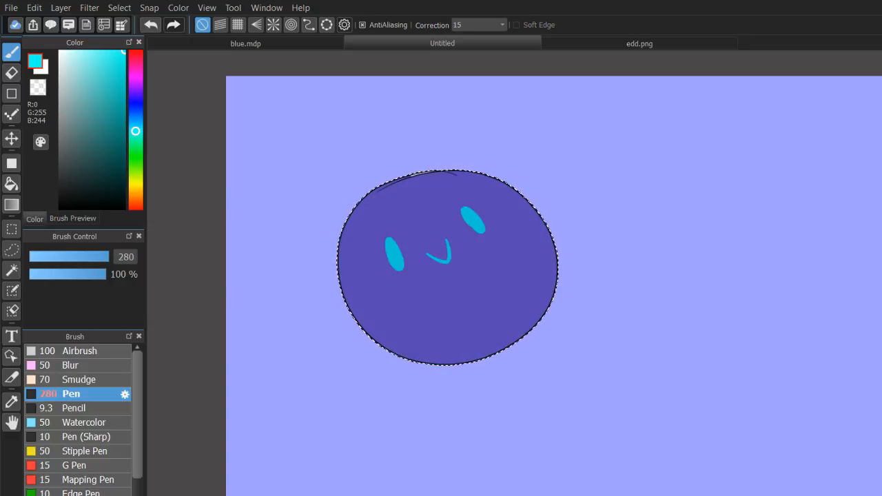
click(136, 103)
mouse_move(338, 165)
mouse_down()
mouse_move(421, 353)
mouse_move(350, 273)
mouse_move(513, 323)
mouse_up()
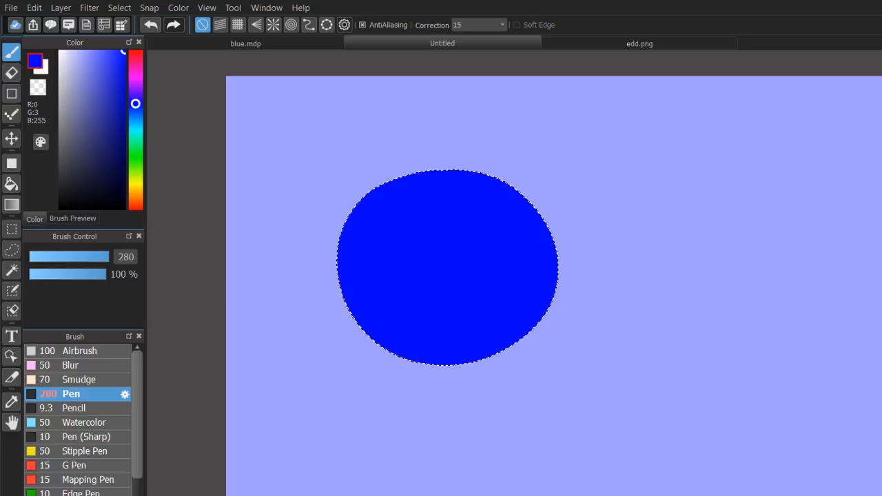
key(ctrl+z)
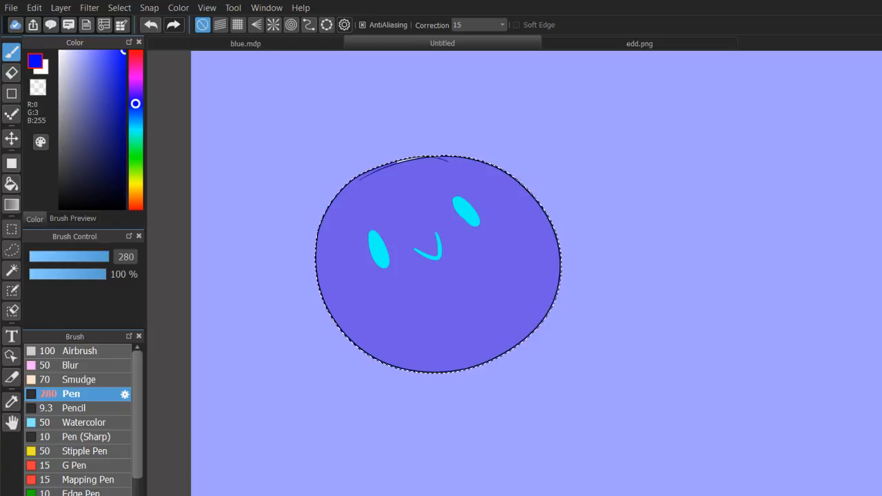
Undo and restore the last blue shading to compare the circle's tones, keeping the circle selected.
key(ctrl+z)
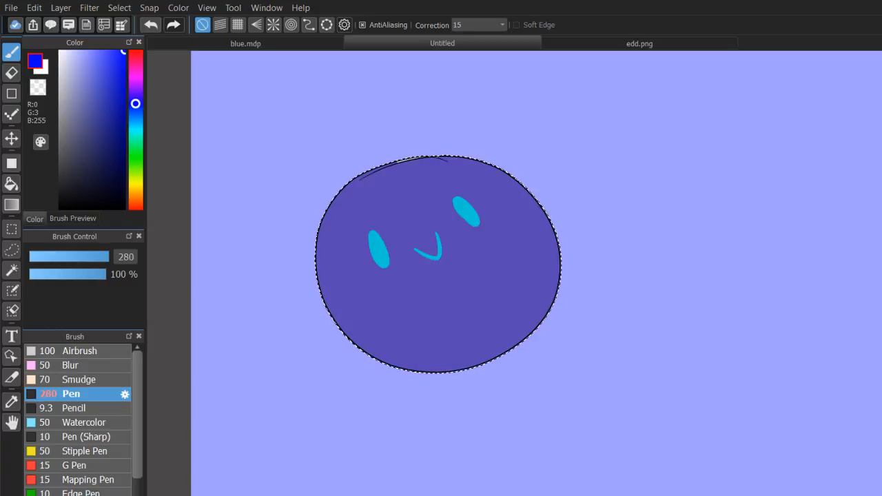
key(ctrl+y)
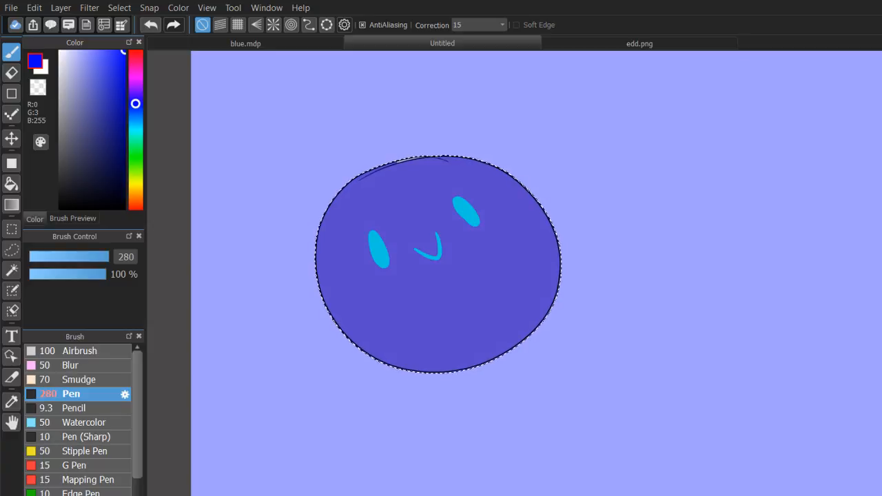
key(ctrl+d)
drag(441, 275, 493, 290)
key(ctrl+z)
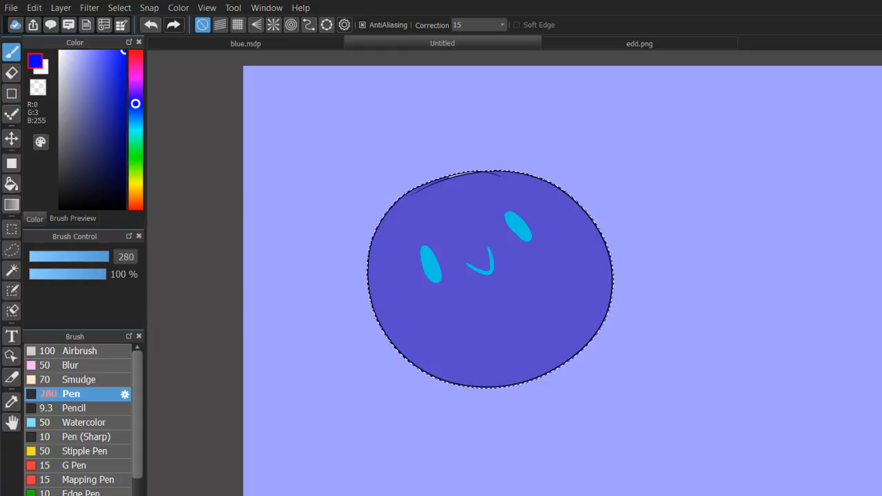
Switch to the Airbrush, set its size to 285 and pick a dark blue, R 0, G 1, B 117.
click(107, 351)
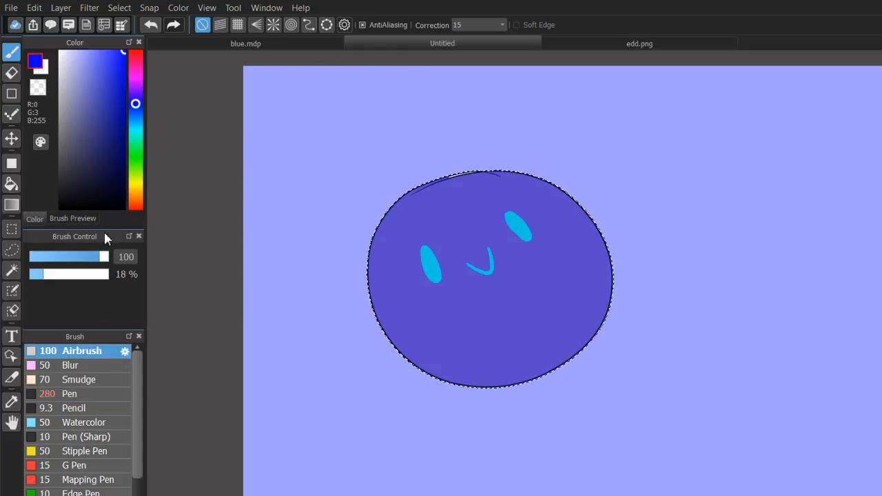
drag(104, 259, 136, 262)
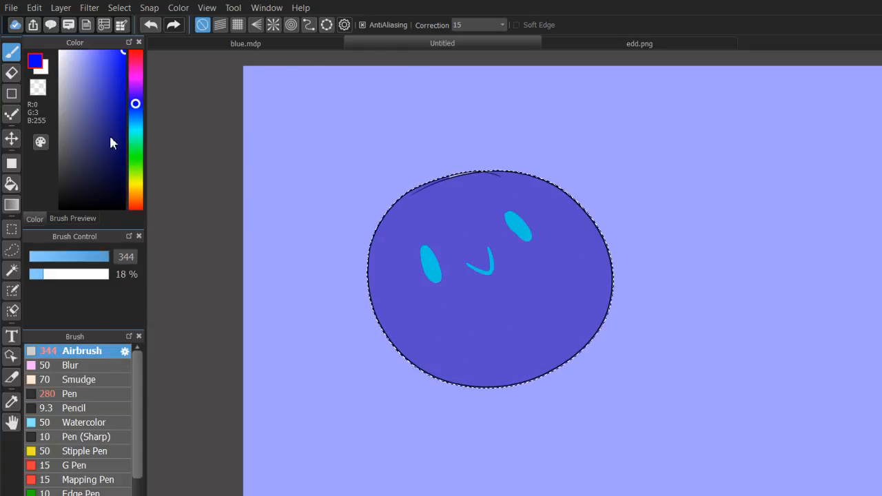
drag(109, 133, 149, 132)
mouse_move(139, 260)
mouse_down()
mouse_move(107, 262)
mouse_move(140, 259)
mouse_move(126, 266)
mouse_up()
Try shading the circle's right side in the dark blue, R 0, G 1, B 117, and in muted purple, R 114, G 72, B 157.
mouse_move(625, 142)
mouse_down()
mouse_move(568, 404)
mouse_move(590, 376)
mouse_move(513, 271)
mouse_up()
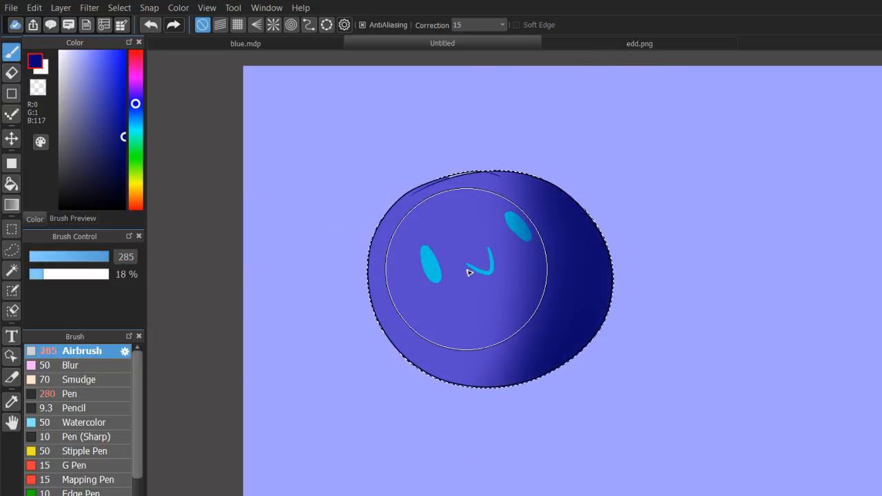
key(ctrl+z)
click(136, 90)
click(120, 81)
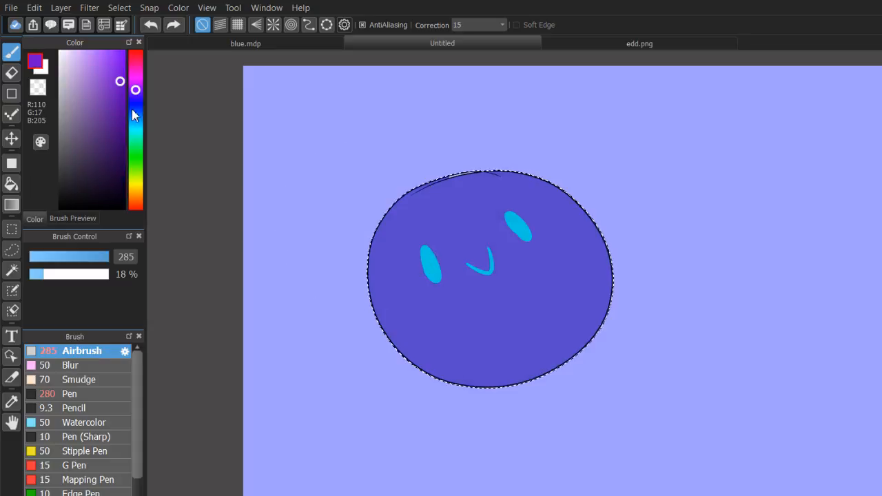
click(95, 112)
mouse_move(513, 133)
mouse_down()
mouse_move(496, 433)
mouse_move(586, 373)
mouse_up()
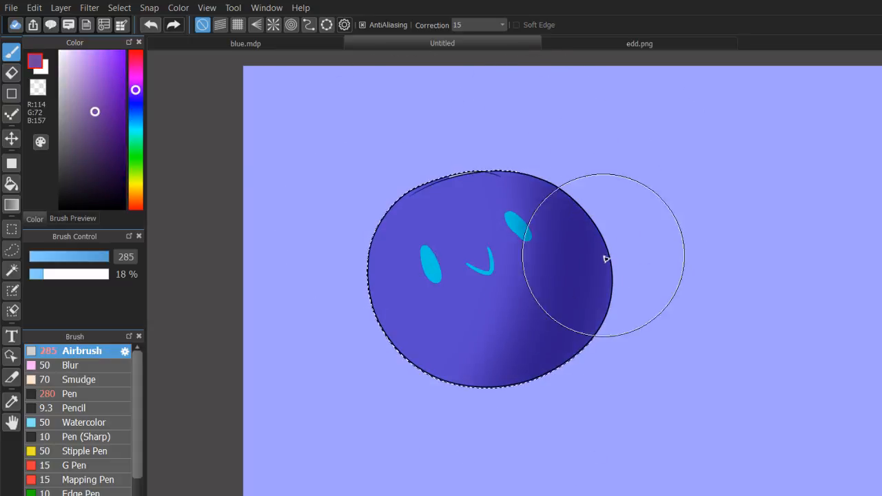
key(ctrl+z)
Try shading the circle's right side in violet, R 126, G 21, B 232, and in red, R 232, G 39, B 21.
click(119, 64)
drag(541, 118, 455, 489)
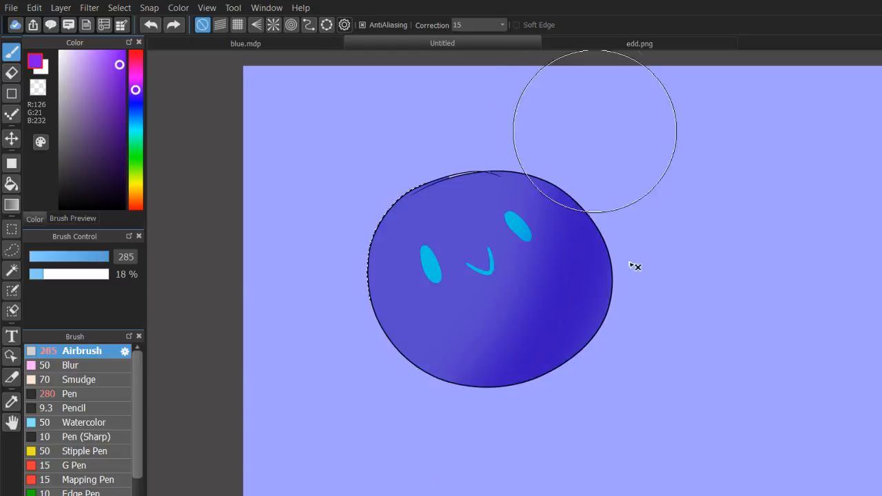
key(ctrl+z)
click(134, 205)
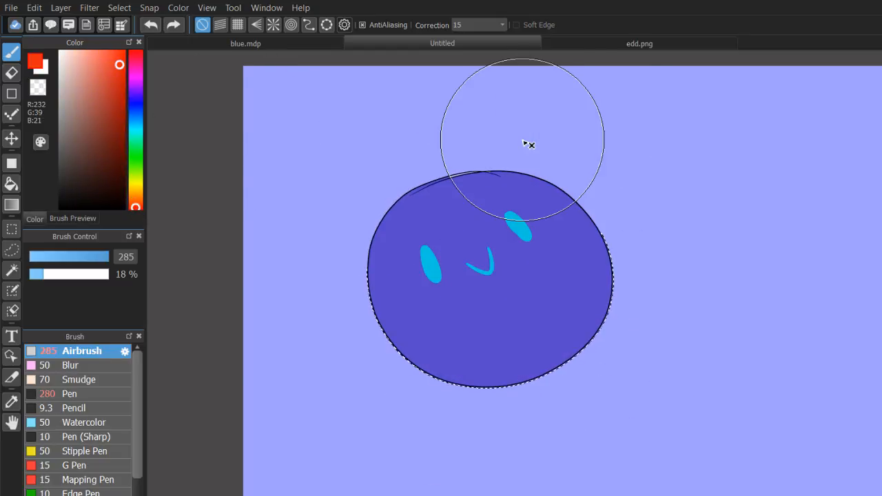
drag(527, 144, 568, 299)
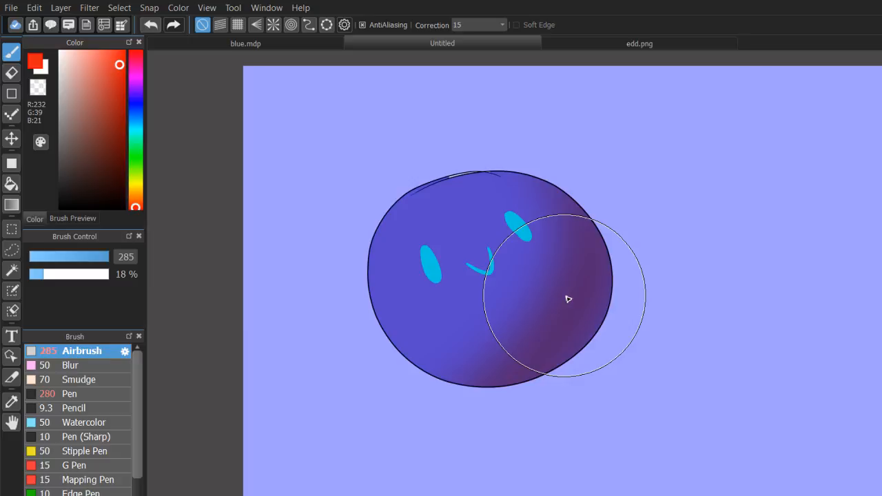
key(ctrl+z)
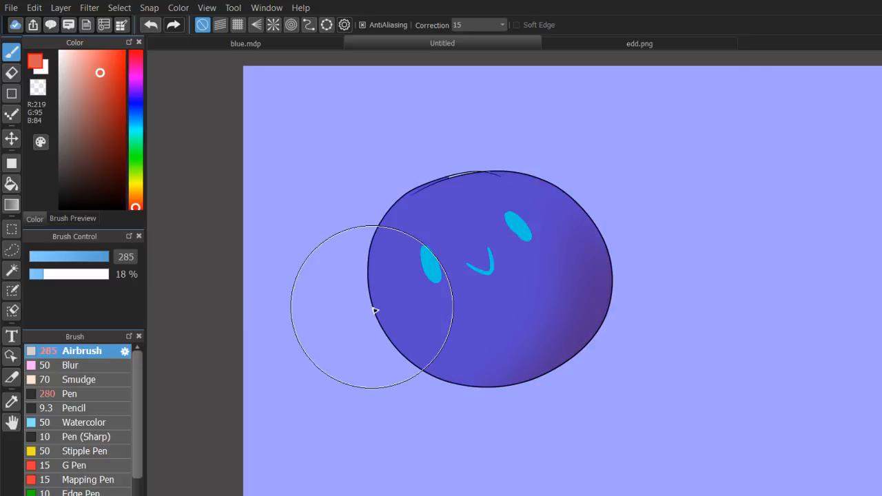
Shade the circle's right side in muted red, R 219, G 95, B 84, and try a pink highlight on the left half.
mouse_move(374, 310)
mouse_down()
mouse_move(371, 418)
mouse_move(593, 225)
mouse_move(642, 261)
mouse_move(517, 239)
mouse_move(573, 162)
mouse_move(587, 377)
mouse_move(515, 436)
mouse_up()
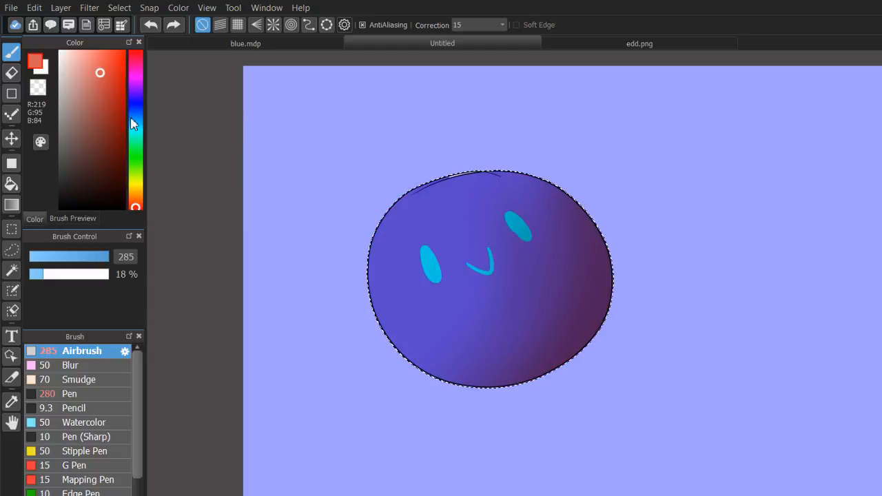
click(135, 126)
key(ctrl+d)
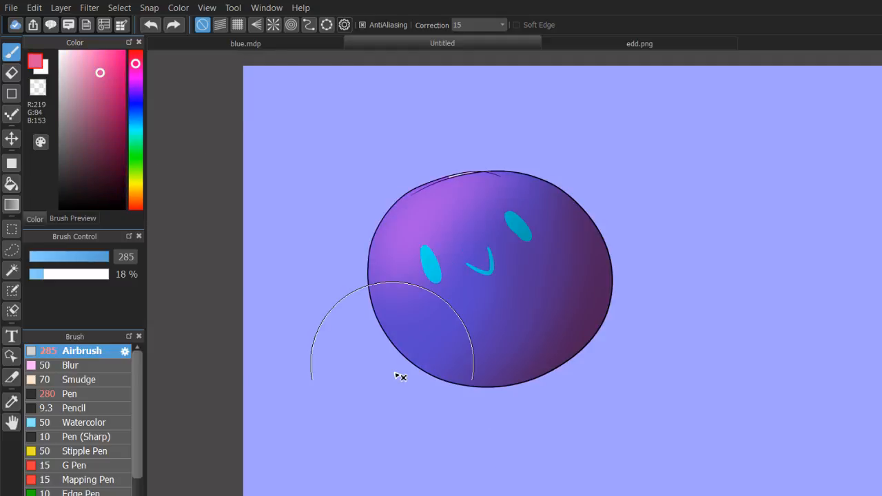
key(ctrl+z)
key(ctrl+z)
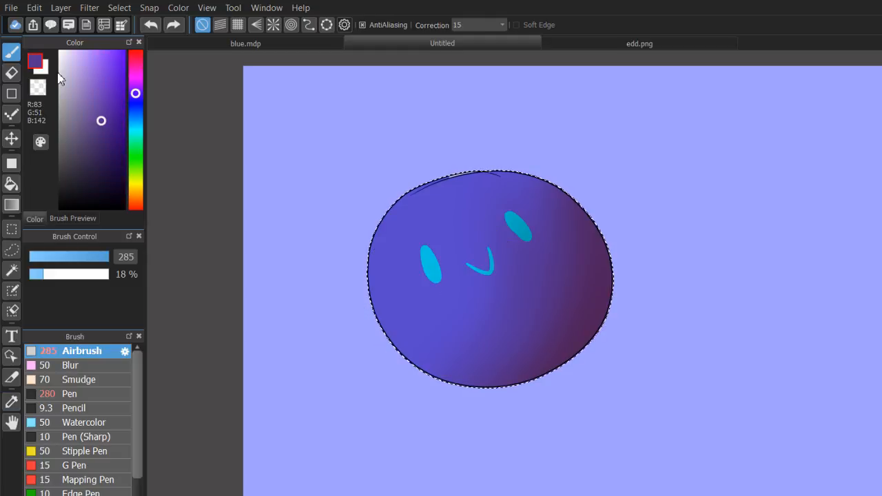
Airbrush a highlight down the circle's left side in purple, R 83, G 51, B 142.
drag(501, 176, 409, 431)
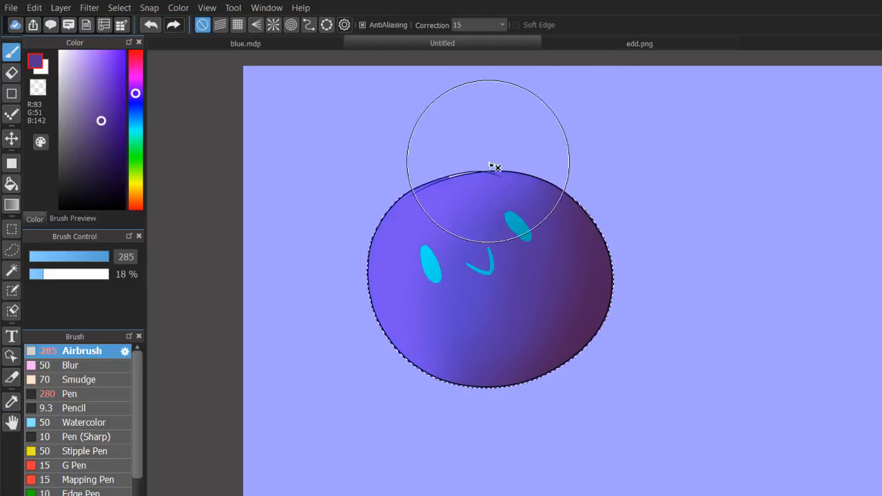
mouse_move(501, 161)
mouse_down()
mouse_move(451, 319)
mouse_move(431, 414)
mouse_up()
key(ctrl+z)
drag(432, 210, 349, 350)
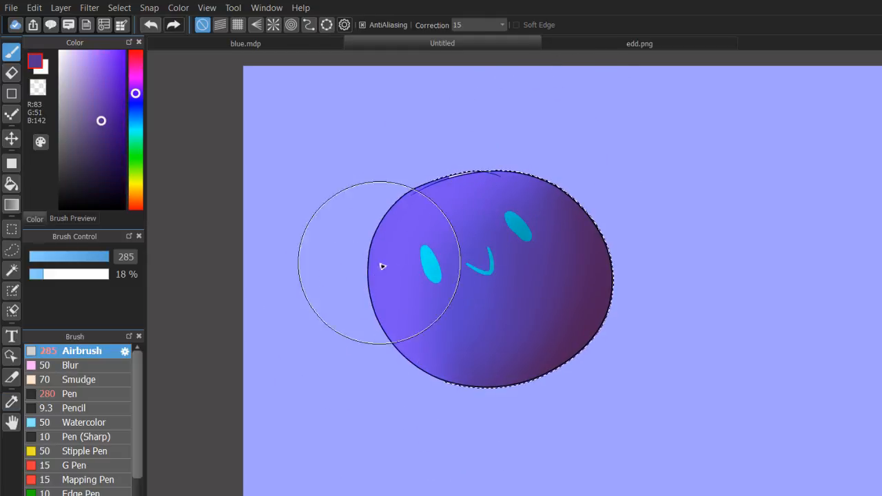
key(ctrl+d)
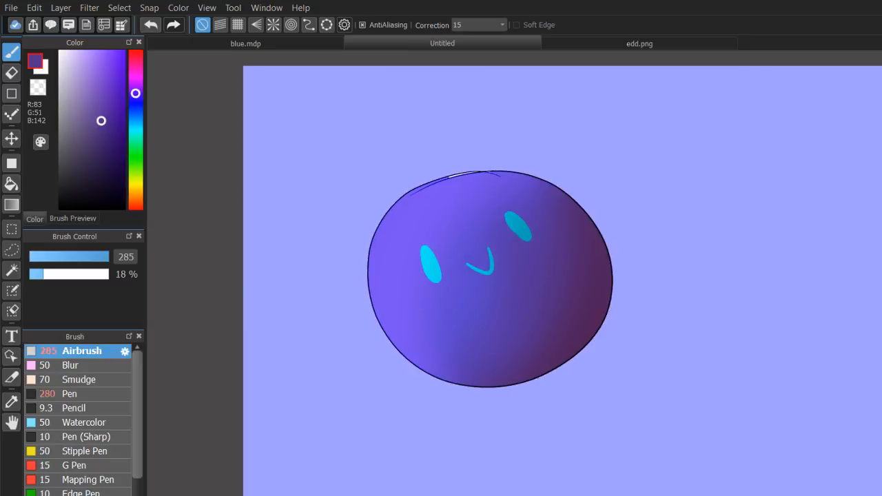
key(ctrl+z)
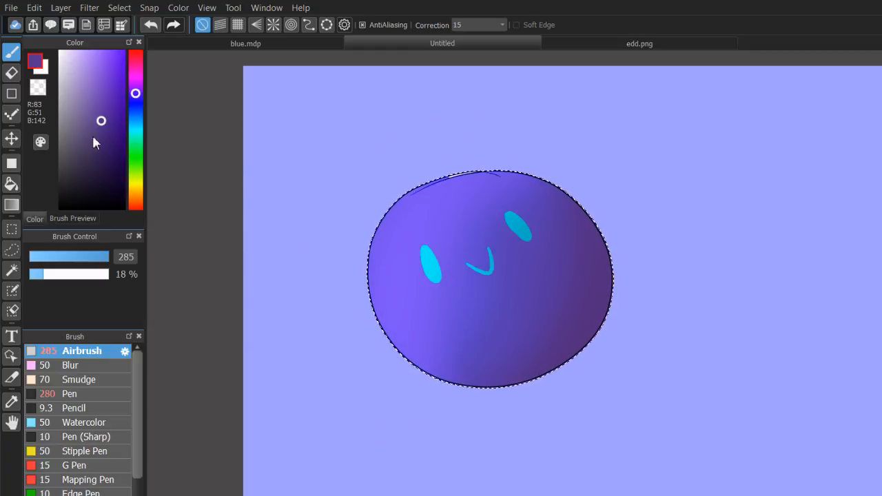
Add a lighter purple highlight, R 152, G 117, B 213, along the circle's left edge and deselect the circle.
click(88, 77)
mouse_move(405, 155)
mouse_down()
mouse_move(378, 355)
mouse_move(464, 428)
mouse_move(408, 195)
mouse_up()
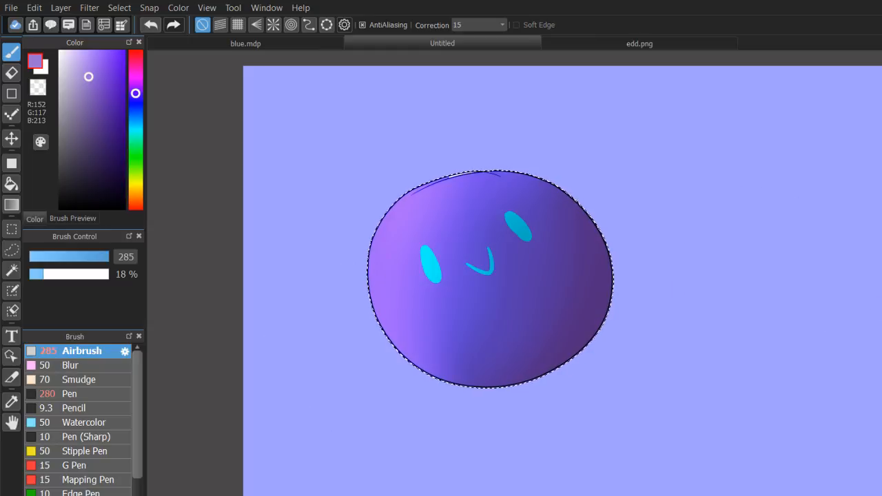
drag(360, 206, 391, 390)
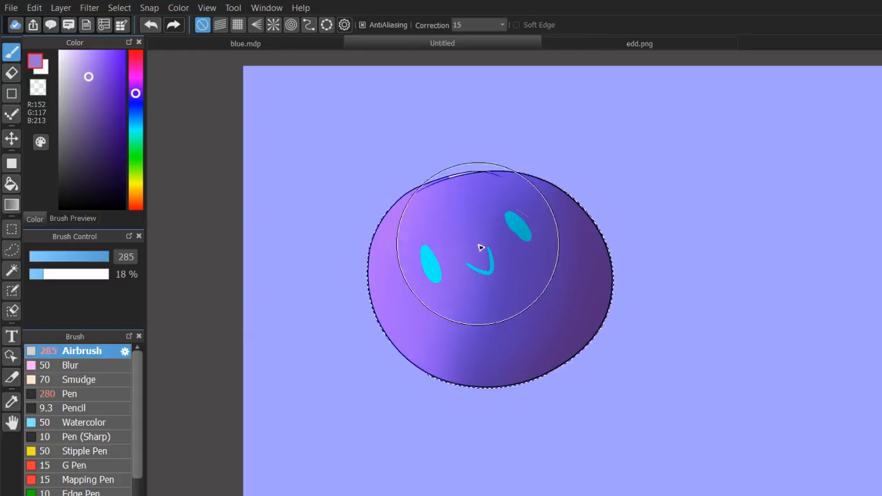
key(ctrl+z)
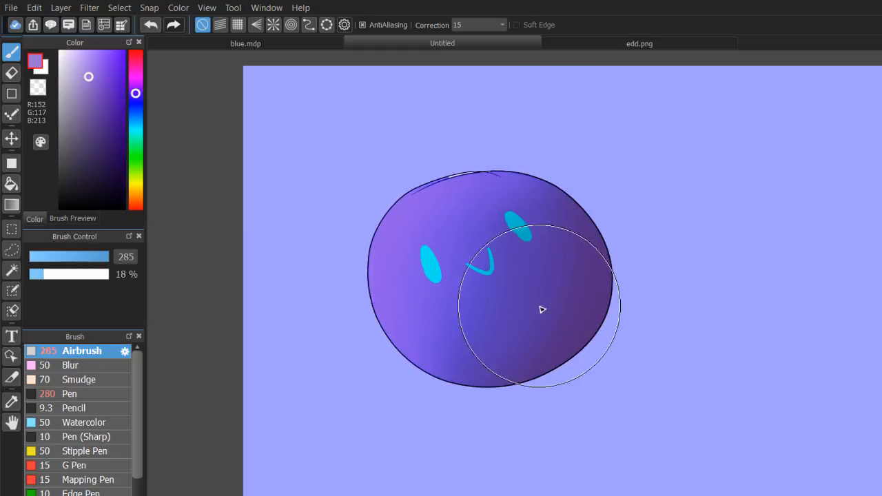
key(ctrl+z)
key(ctrl+z)
Reselect the circle with the Magic Wand.
scroll(563, 276, up, 2)
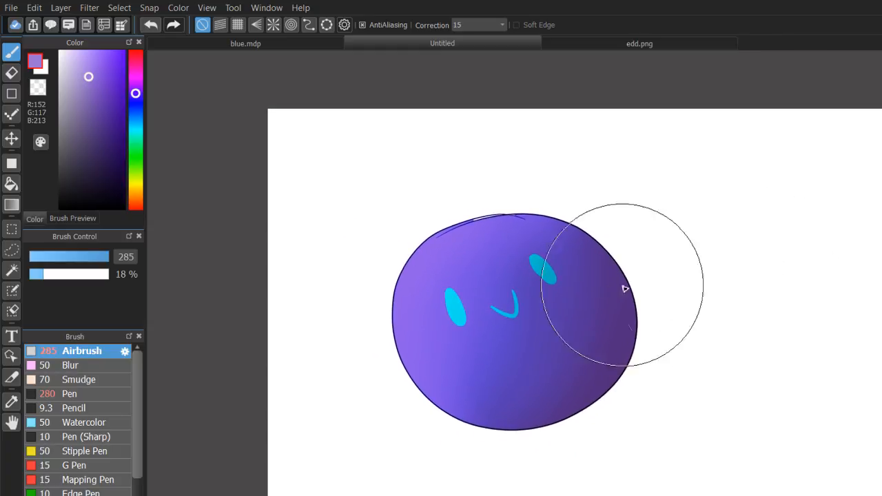
mouse_move(623, 285)
mouse_down()
mouse_move(611, 228)
mouse_move(531, 227)
mouse_up()
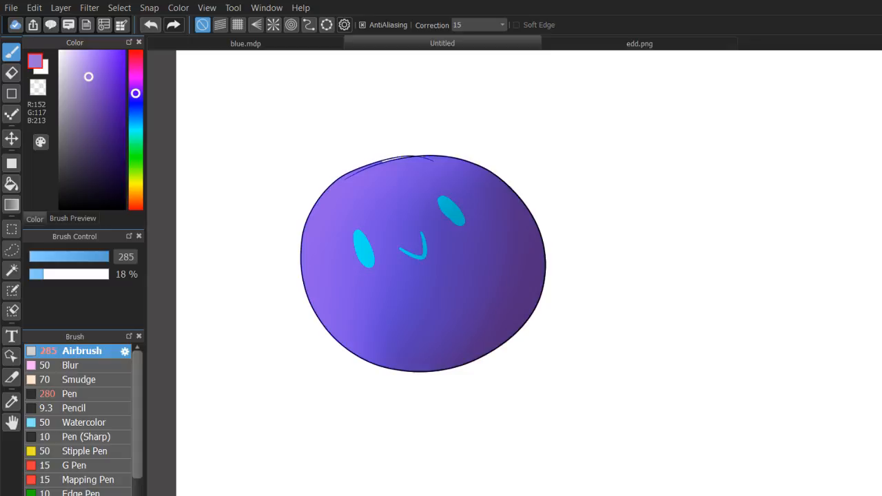
click(11, 270)
click(376, 462)
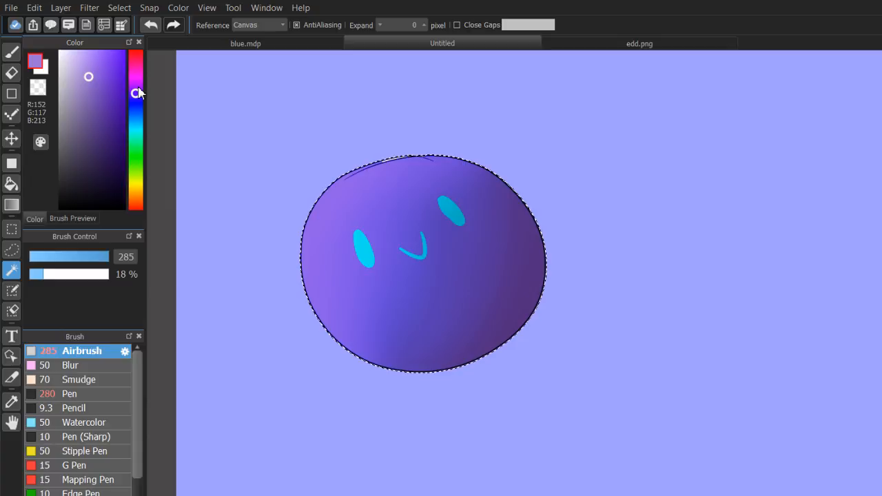
Paint a hard-edged shadow over the circle's right side with the Pen at size 280 in dark purple, R 80, G 44, B 102.
click(137, 90)
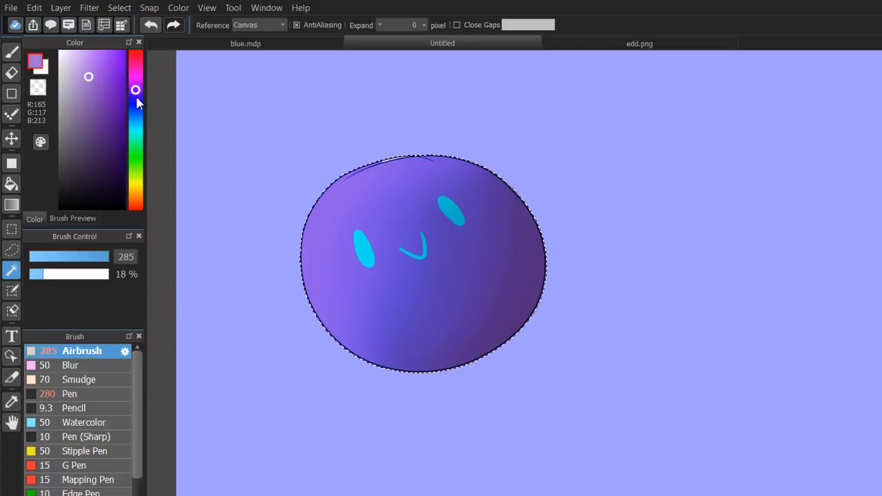
click(105, 82)
click(97, 146)
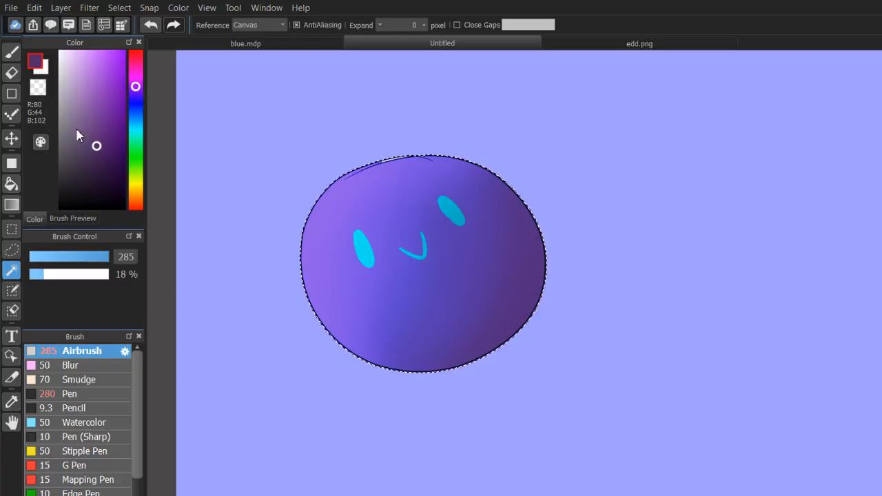
key(b)
click(109, 394)
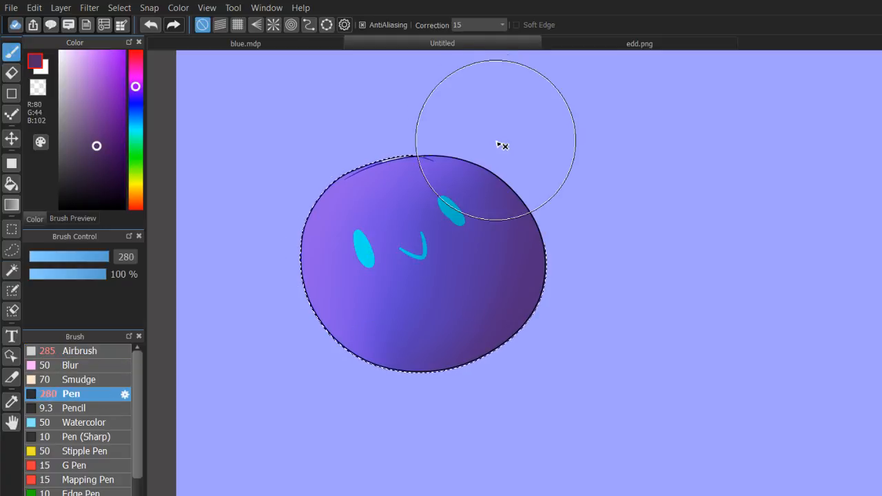
drag(495, 138, 567, 189)
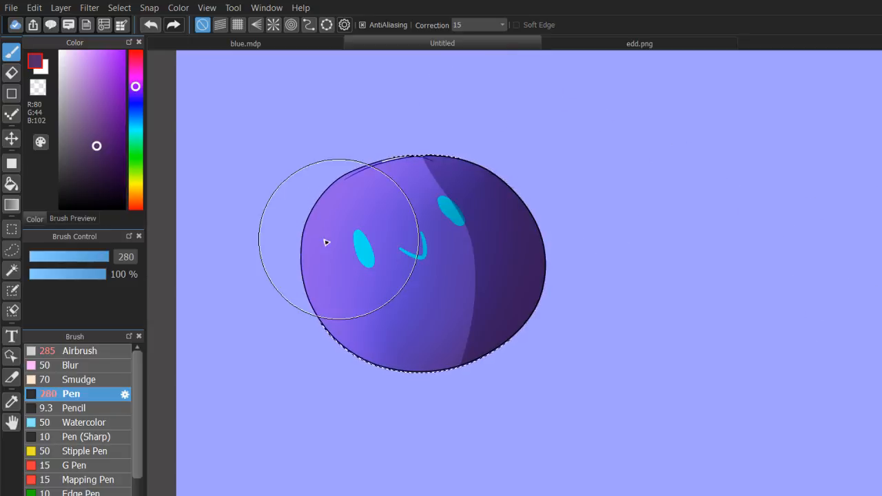
Try erasing a thin curved line inside the dark shadow with the Eraser at size 10.
key(e)
drag(400, 136, 498, 349)
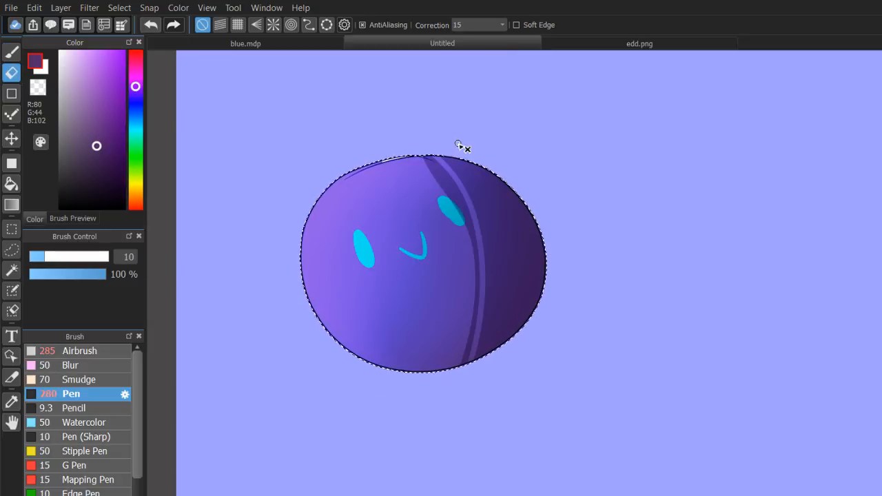
key(ctrl+d)
key(ctrl+z)
key(ctrl+z)
Set the Eraser size to 101 and try several trimming strokes along the shadow's inner edge.
click(104, 256)
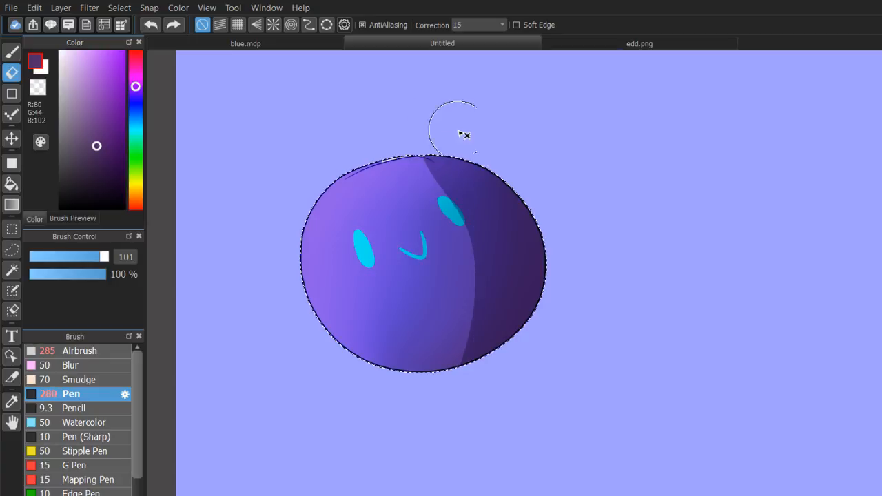
drag(479, 134, 477, 355)
key(ctrl+z)
key(ctrl+d)
drag(482, 131, 448, 311)
key(ctrl+z)
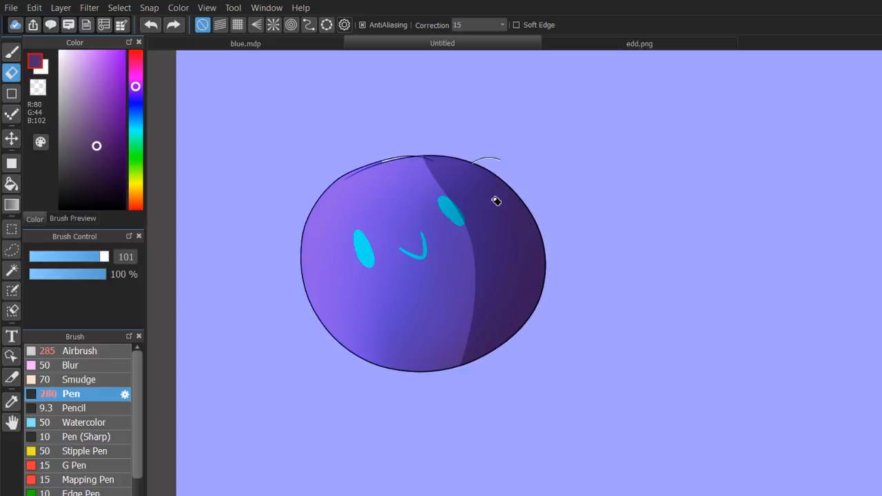
drag(497, 200, 492, 279)
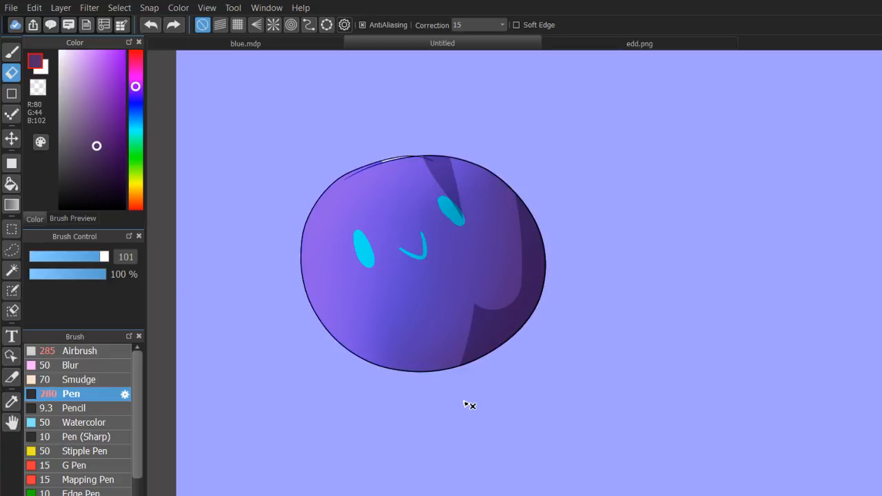
key(ctrl+z)
key(ctrl+z)
Erase the shadow's inner edge down to a curved crescent along the circle's right side.
drag(415, 134, 396, 376)
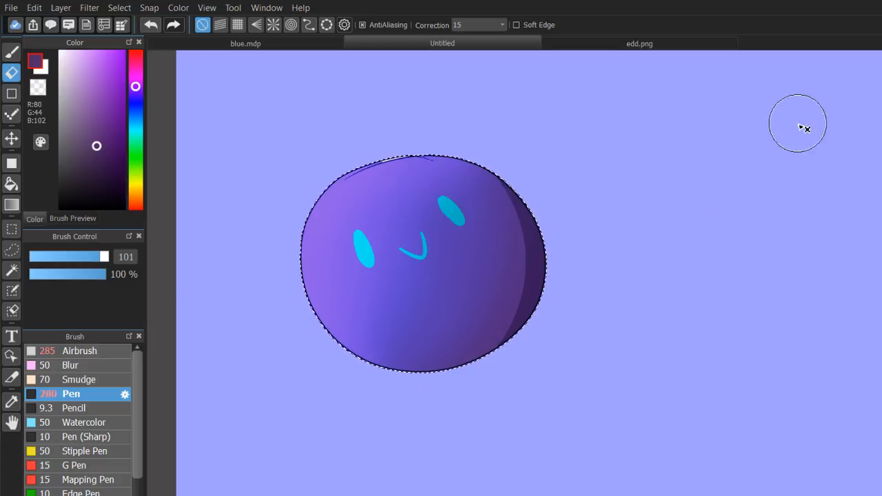
key(ctrl+z)
key(ctrl+d)
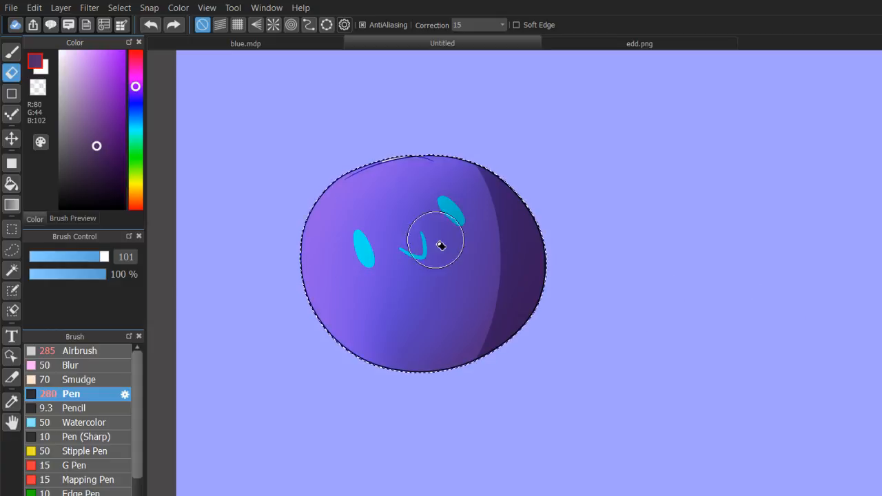
Erase more of the shadow's inner edge to narrow the crescent along the circle's right side.
drag(447, 168, 436, 360)
key(ctrl+z)
drag(461, 194, 400, 384)
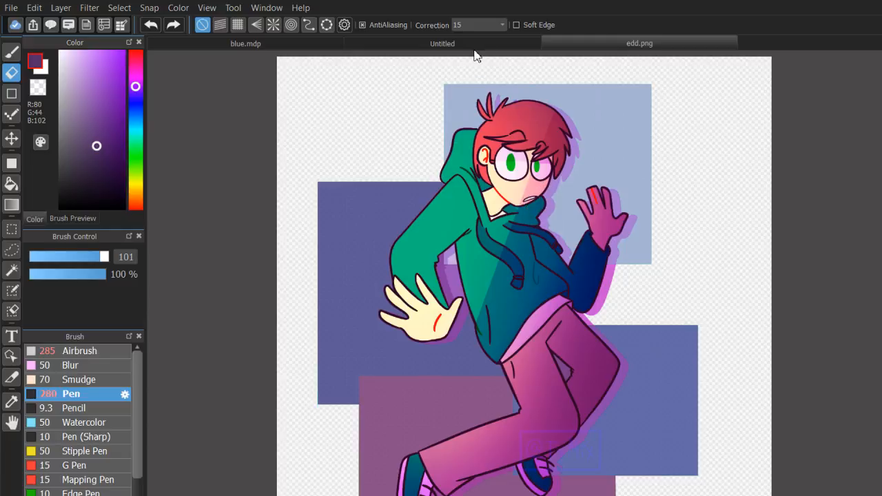
Clear the selection and view the flat circle without its shading and the blue background.
click(475, 44)
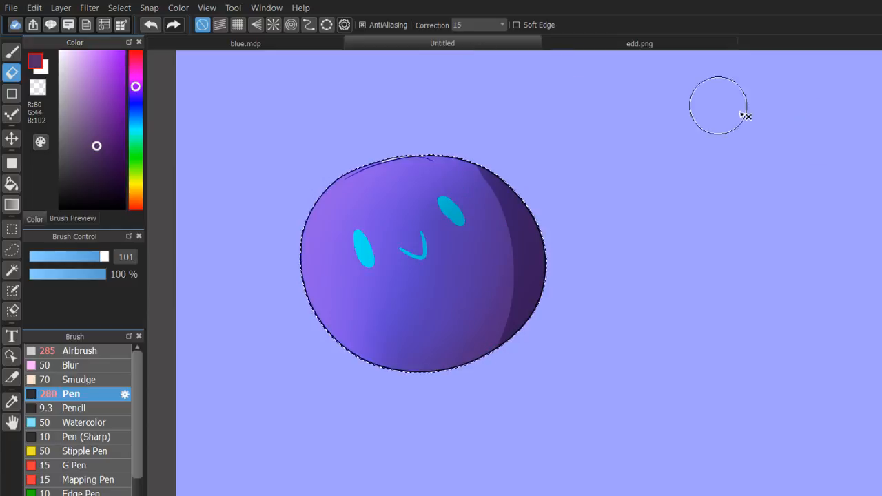
mouse_move(527, 321)
mouse_down()
mouse_move(622, 360)
mouse_move(564, 302)
mouse_up()
key(Delete)
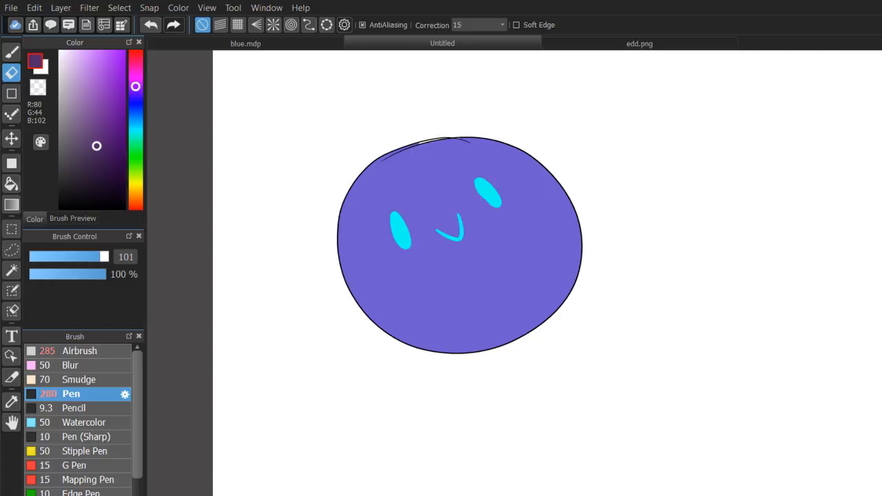
scroll(535, 296, up, 1)
drag(535, 296, 589, 352)
scroll(534, 297, down, 2)
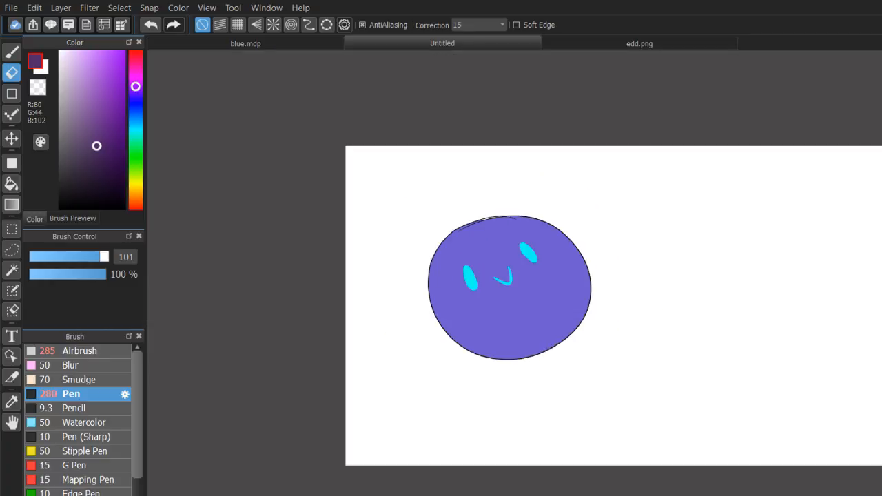
scroll(533, 300, up, 1)
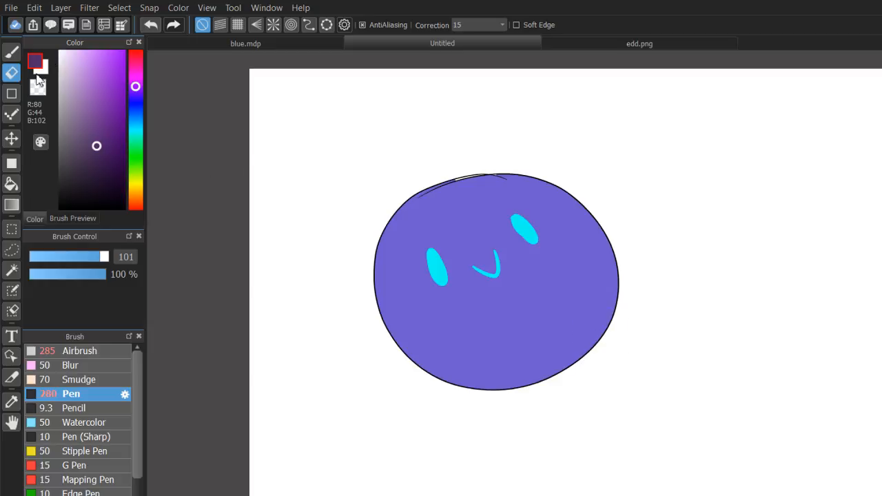
Recolour the circle's outline dark red, R 63, G 1, B 0, with the Pen at size 280.
key(b)
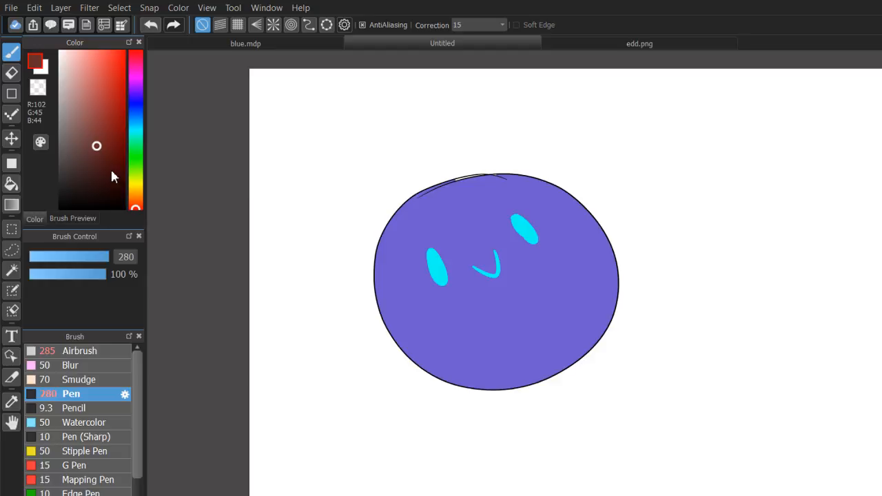
click(102, 164)
drag(102, 165, 192, 194)
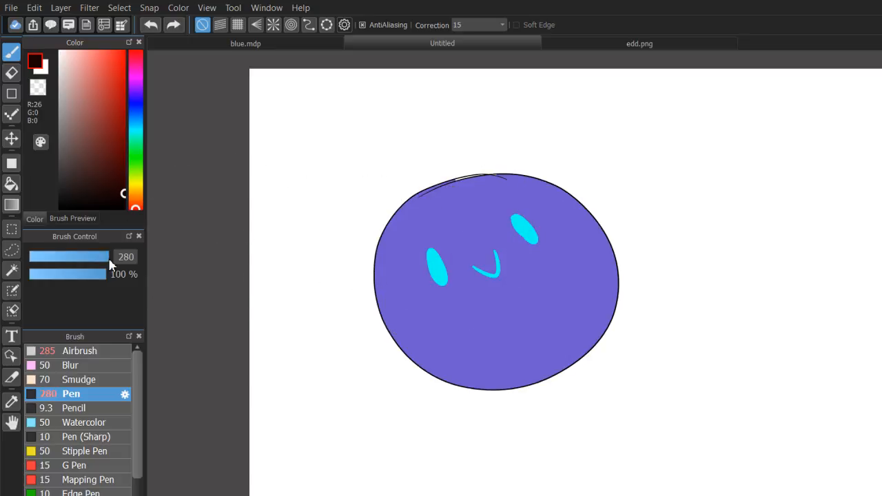
click(106, 170)
drag(107, 172, 133, 188)
click(123, 171)
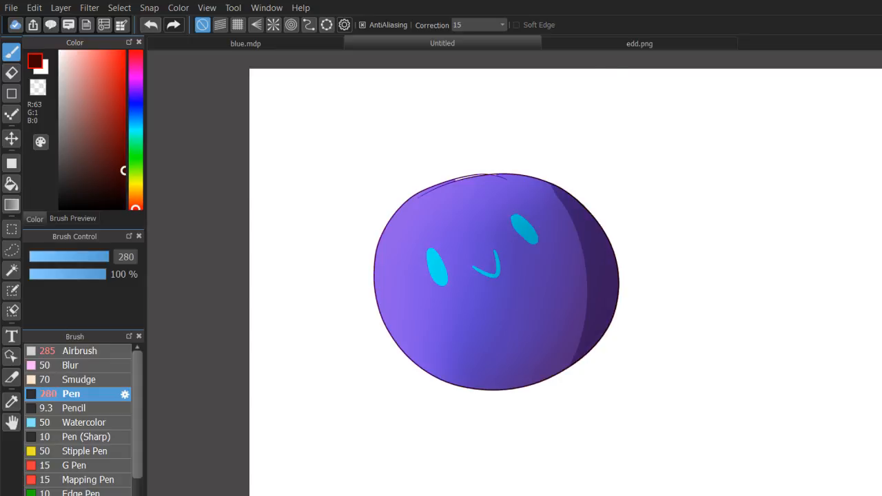
Pick the circle's purple, darken it to R 39, G 22, B 103, and repaint the left part of the outline.
scroll(534, 298, up, 1)
scroll(607, 464, down, 1)
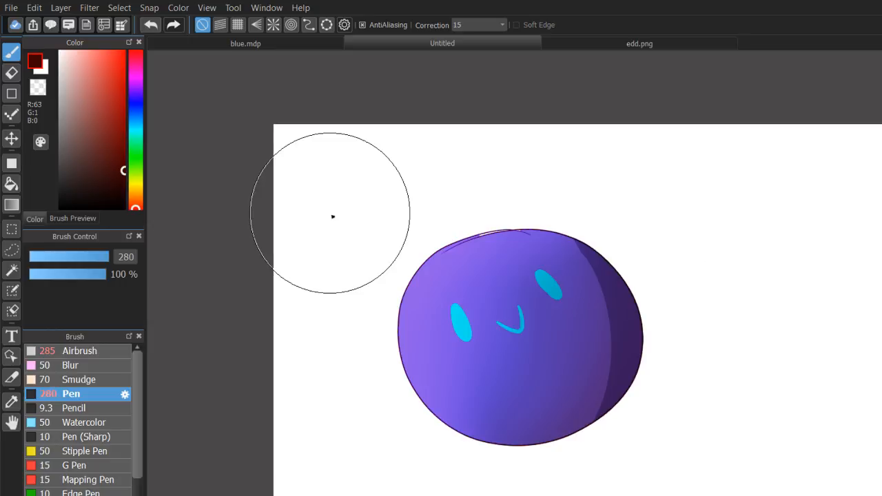
click(11, 402)
click(541, 337)
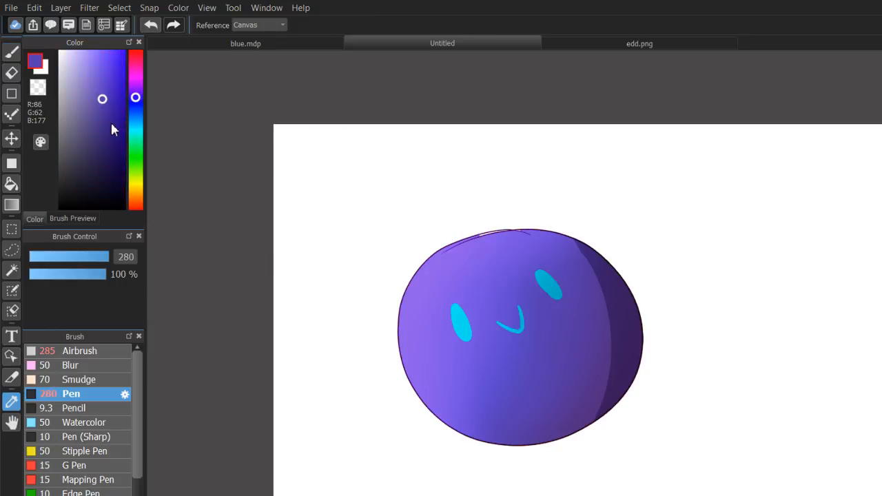
drag(117, 129, 111, 145)
click(16, 55)
drag(454, 201, 383, 473)
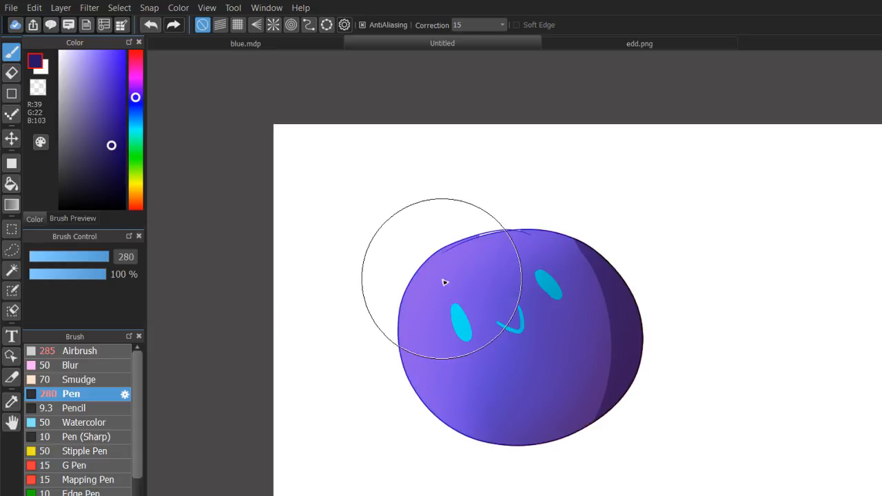
Recolour the left outline muted purple, R 77, G 62, B 129, and inspect the artwork with its shading hidden.
alt+click(399, 284)
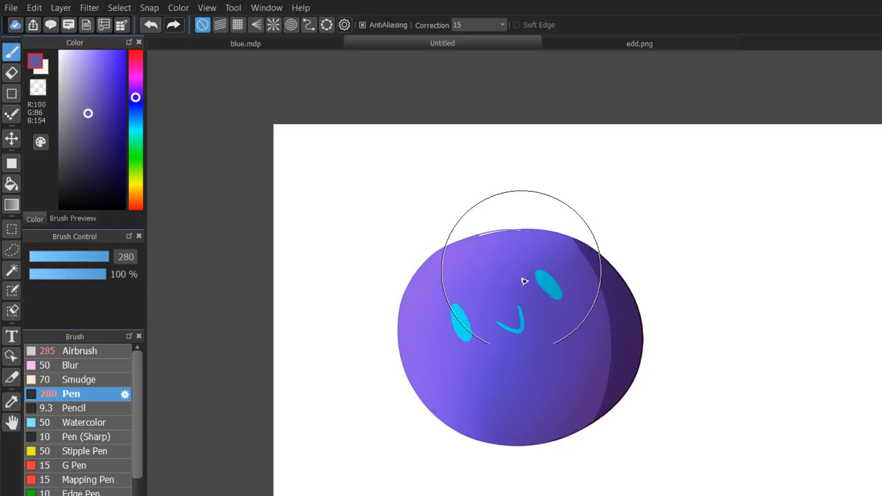
click(93, 129)
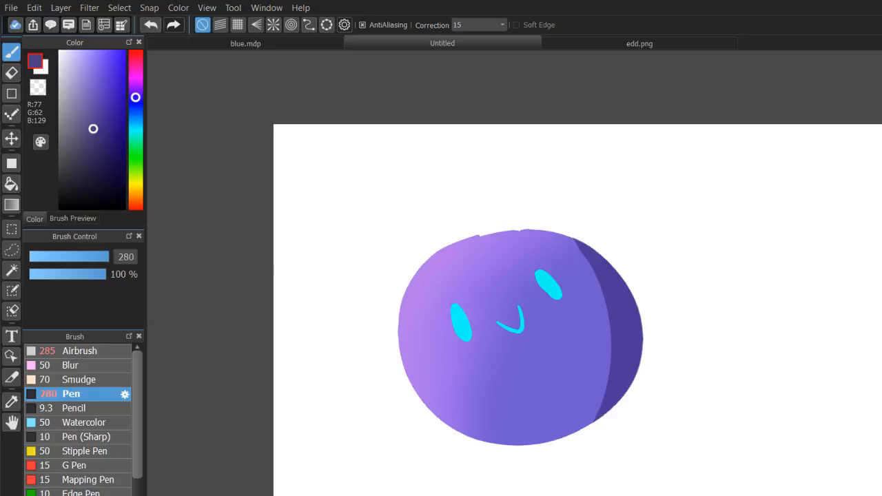
key(ctrl+z)
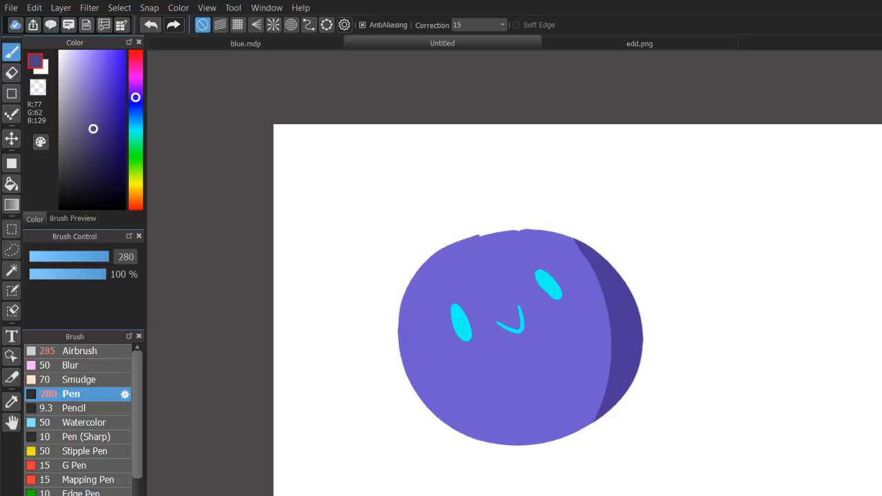
key(ctrl+z)
key(ctrl+z)
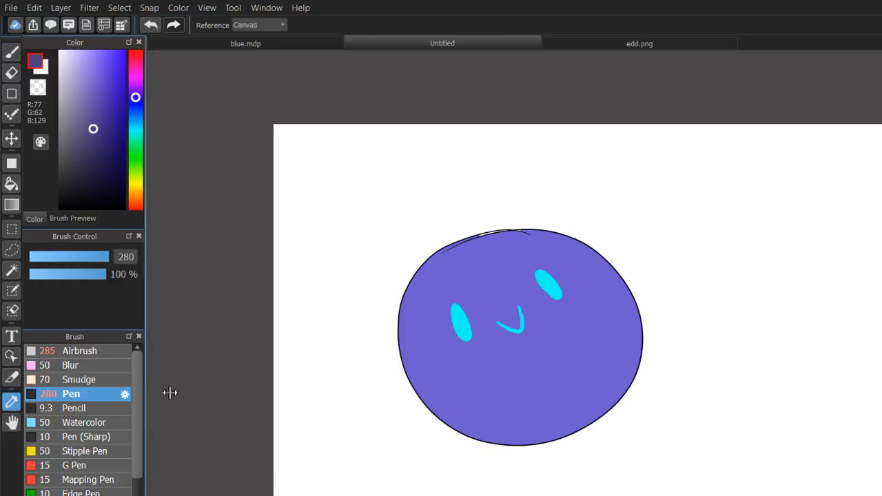
Fill the white gap under the circle's top outline with the base purple, R 111, G 91, B 207, using the Pen at size 27.
alt+click(482, 274)
click(71, 256)
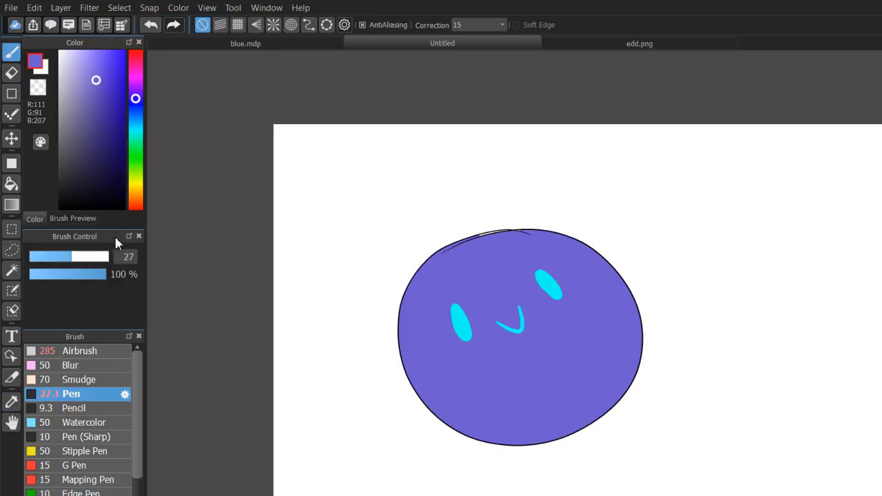
mouse_move(478, 241)
mouse_down()
mouse_move(528, 232)
mouse_move(522, 238)
mouse_up()
key(ctrl+z)
key(ctrl+z)
scroll(534, 298, up, 3)
mouse_move(557, 120)
mouse_down()
mouse_move(659, 192)
mouse_move(694, 265)
mouse_up()
drag(543, 268, 516, 274)
key(ctrl+z)
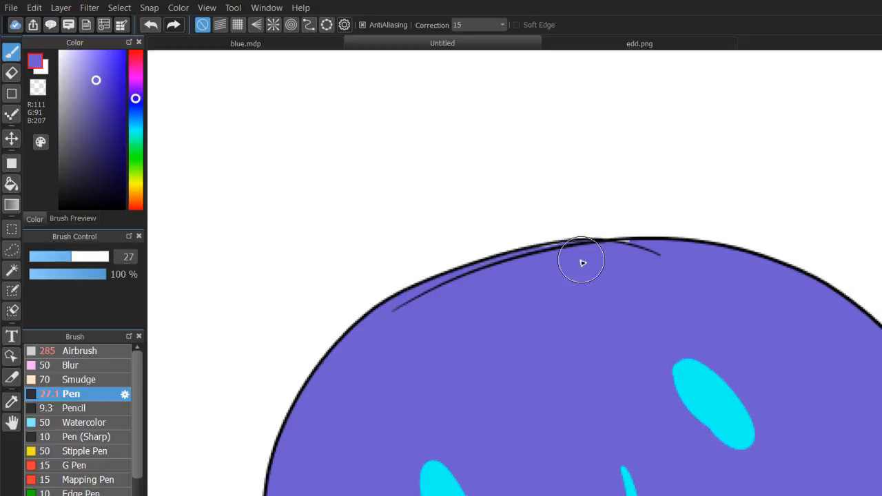
drag(583, 263, 616, 258)
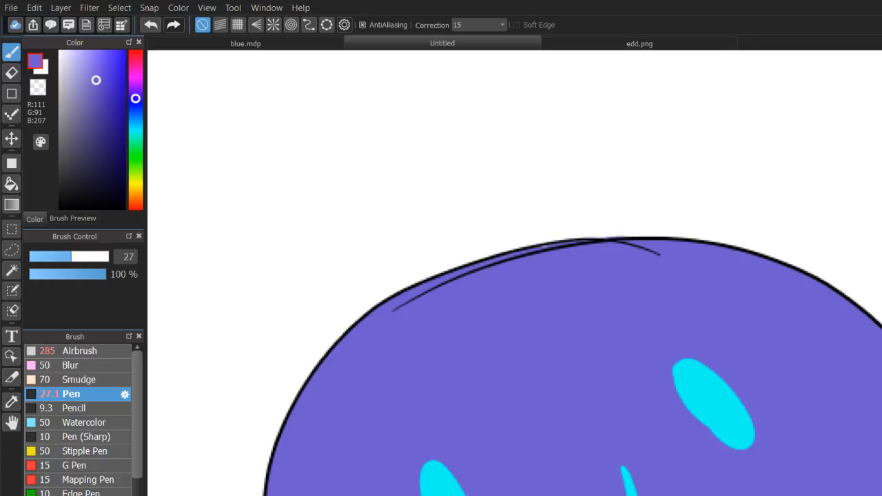
Examine the fully shaded circle and its shading layers on their own against the white canvas.
key(ctrl+minus)
key(ctrl+minus)
key(ctrl+minus)
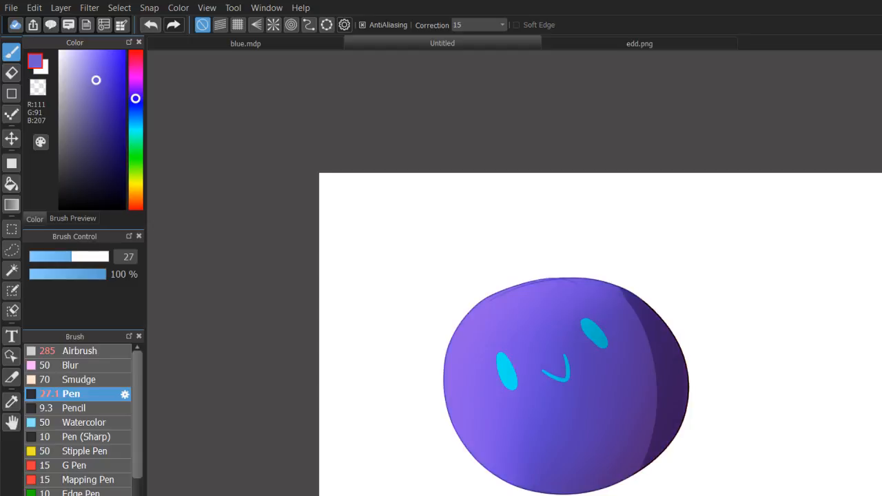
drag(566, 386, 419, 337)
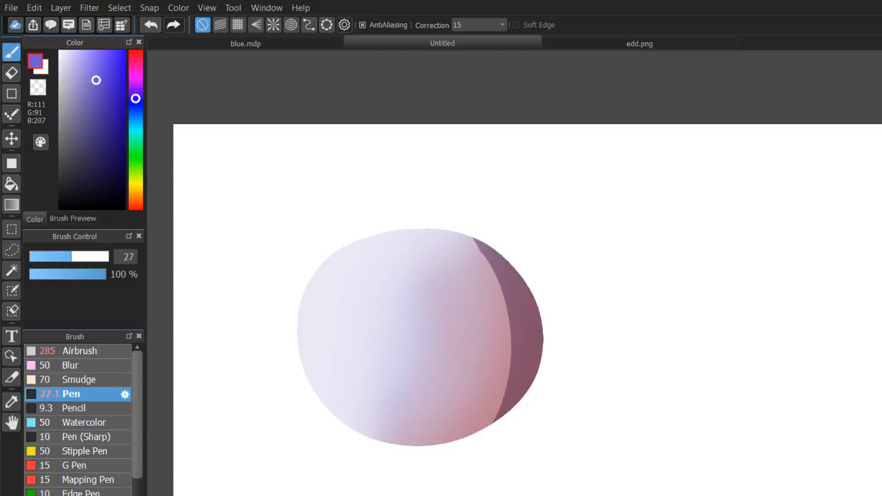
drag(420, 337, 575, 315)
scroll(536, 298, up, 1)
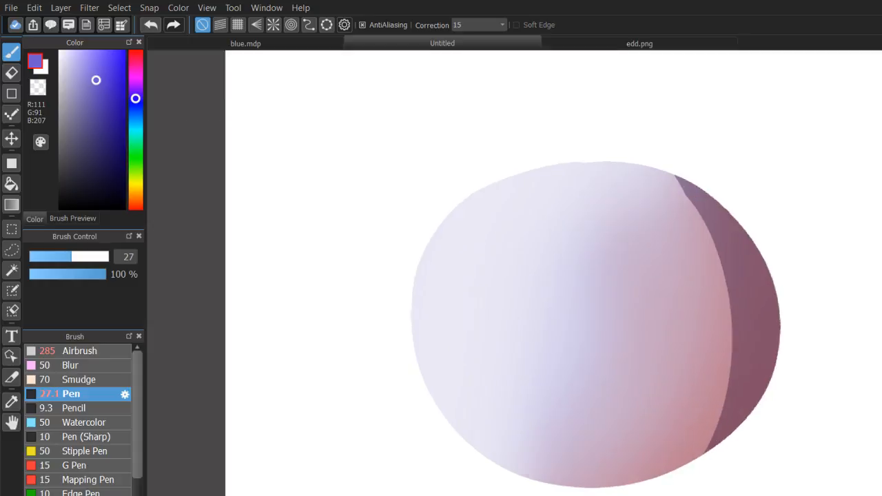
scroll(535, 298, down, 1)
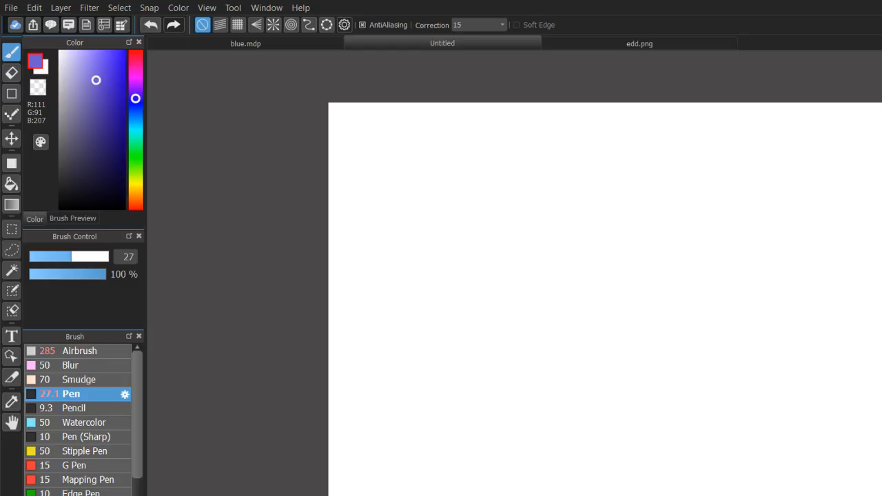
Show the blank canvas and set up the size 27 Pen with bright red, R 255, G 5, B 0.
scroll(550, 303, down, 1)
drag(550, 303, 354, 304)
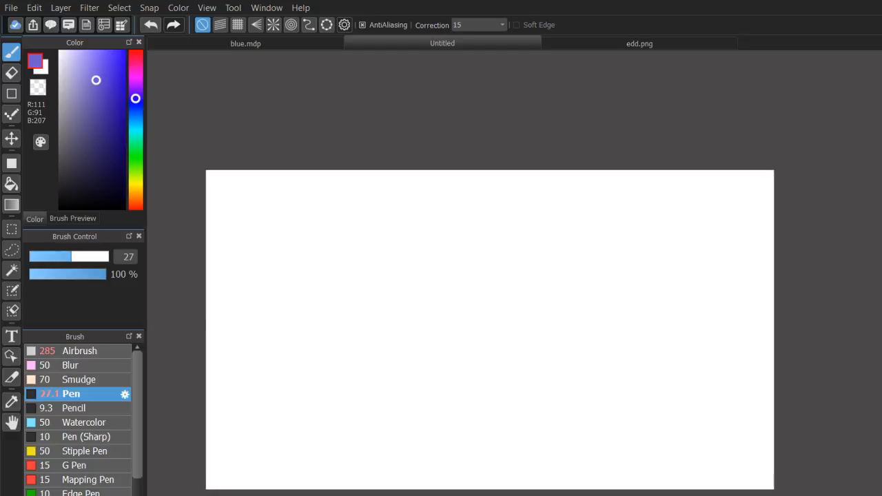
scroll(354, 304, up, 1)
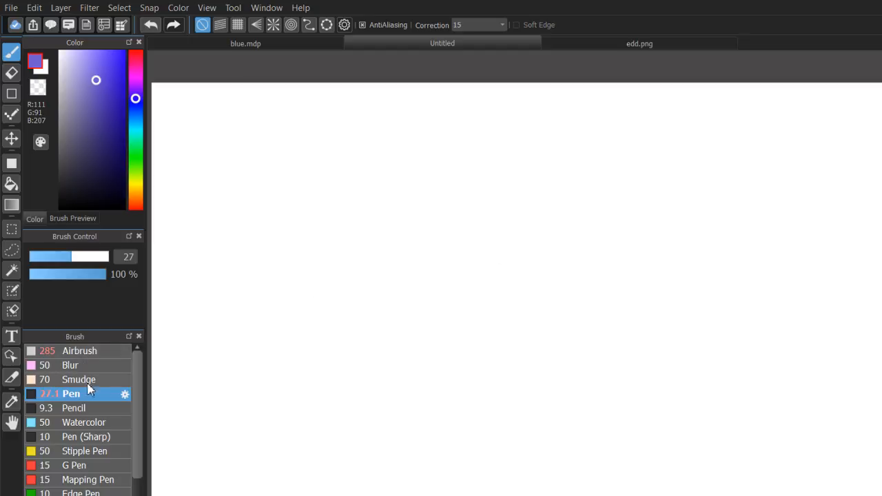
click(85, 350)
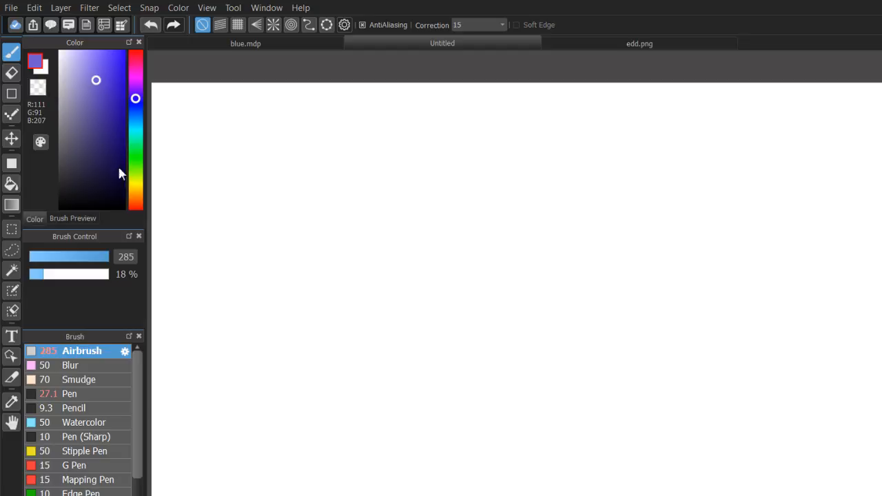
drag(119, 173, 296, 1)
mouse_move(136, 140)
mouse_down()
mouse_move(172, 242)
mouse_move(114, 221)
mouse_up()
click(72, 393)
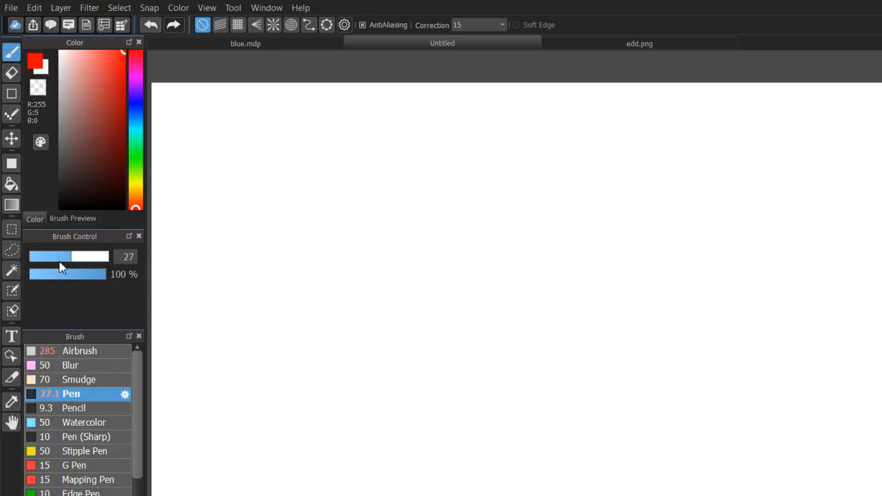
Draw a thick vertical red line near the canvas's left edge, trying and undoing other test strokes.
drag(299, 192, 448, 338)
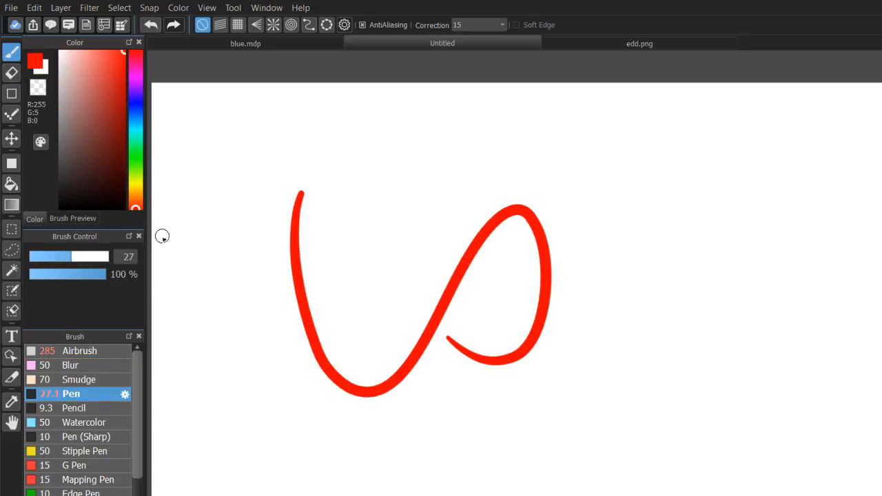
key(ctrl+z)
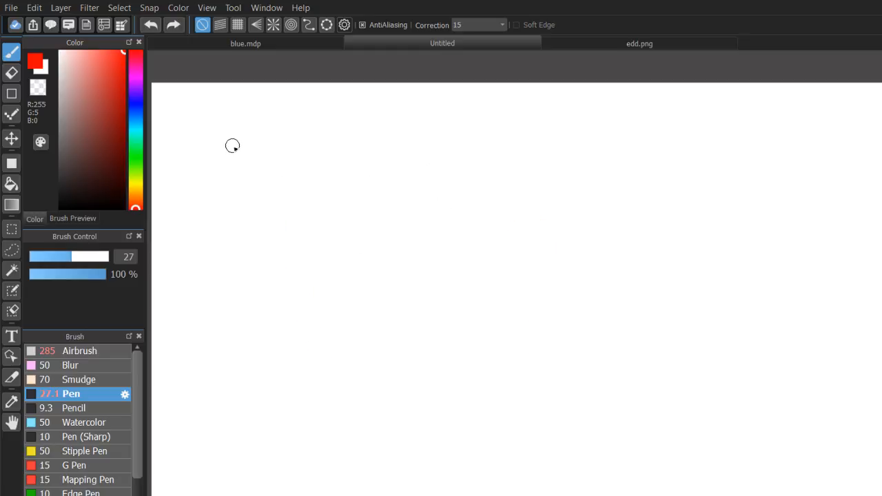
drag(228, 135, 257, 430)
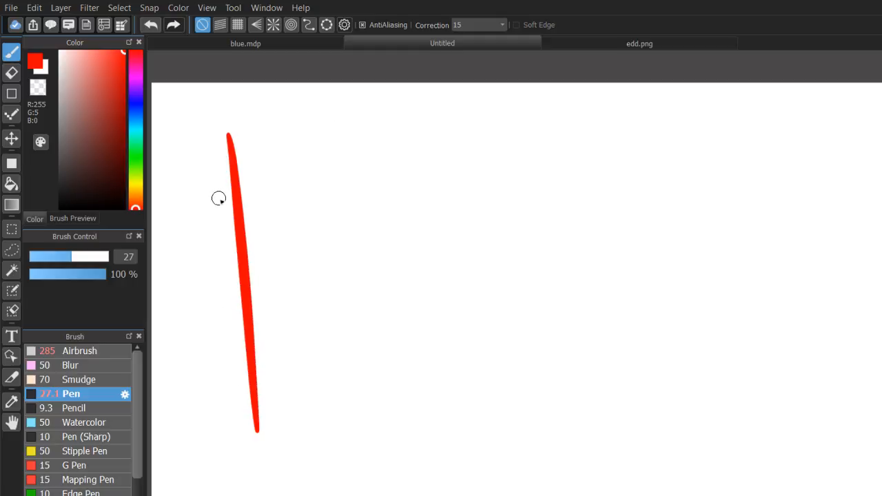
key(ctrl+z)
drag(232, 129, 233, 463)
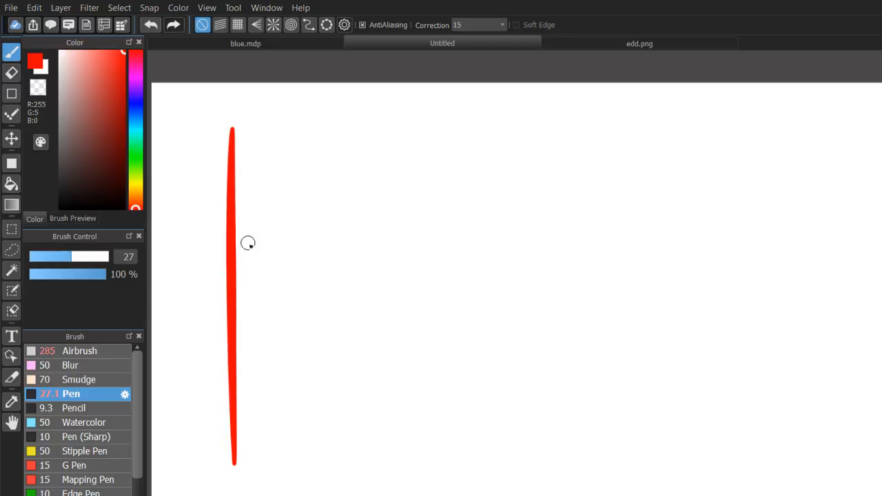
mouse_move(283, 161)
mouse_down()
mouse_move(447, 250)
mouse_move(465, 364)
mouse_up()
key(ctrl+z)
Set the Pen size to 1 and try several thin curved red strokes beside the thick line.
click(46, 260)
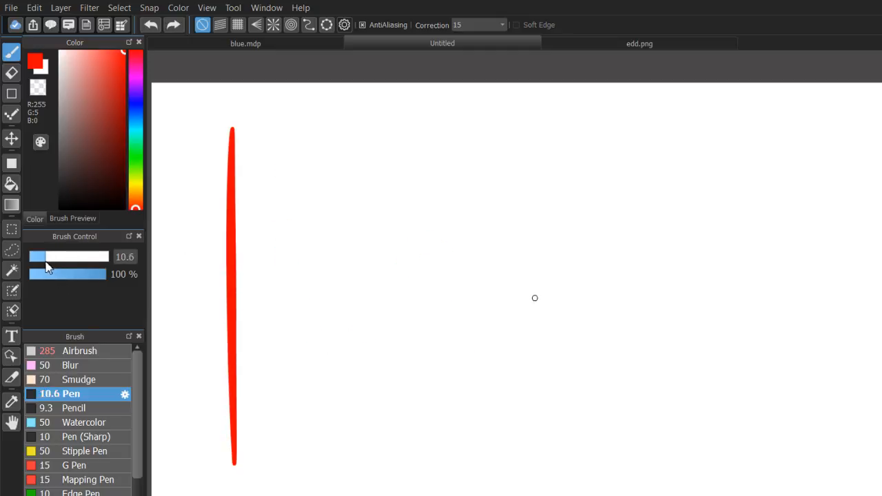
drag(46, 266, 27, 261)
mouse_move(368, 146)
mouse_down()
mouse_move(321, 459)
mouse_move(325, 422)
mouse_up()
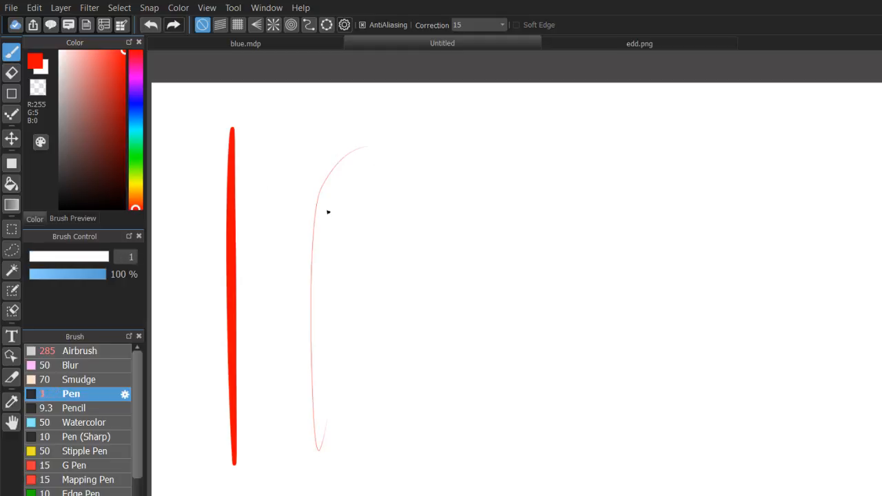
key(ctrl+z)
mouse_move(301, 155)
mouse_down()
mouse_move(290, 242)
mouse_move(423, 351)
mouse_move(346, 262)
mouse_up()
key(ctrl+z)
drag(303, 153, 363, 257)
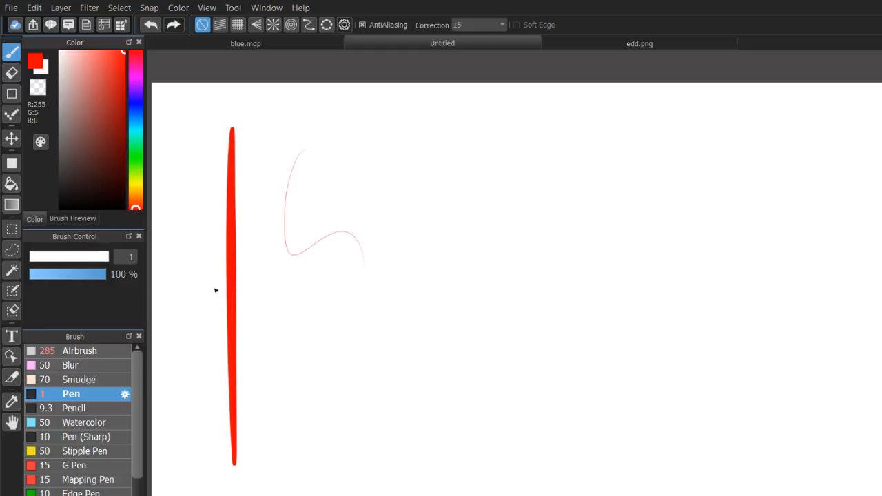
key(ctrl+z)
Draw a thin, nearly vertical red line just to the right of the thick one, redoing the first attempt.
drag(284, 151, 293, 495)
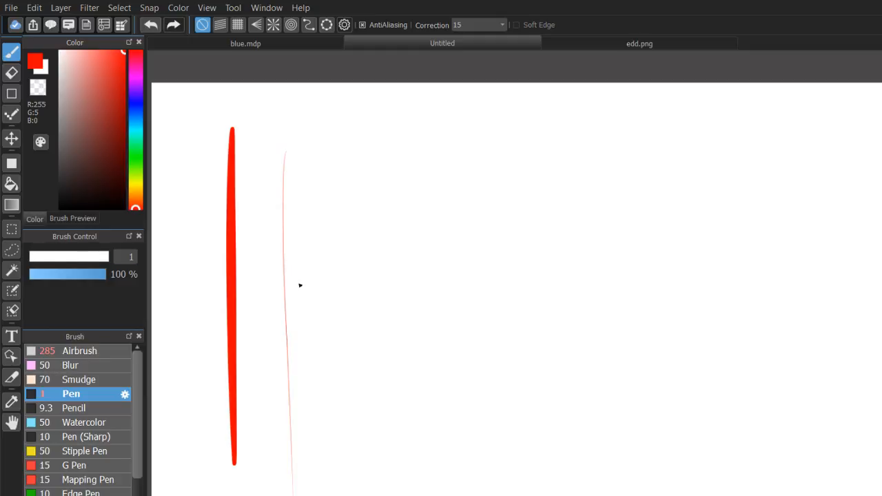
key(ctrl+z)
drag(278, 123, 298, 441)
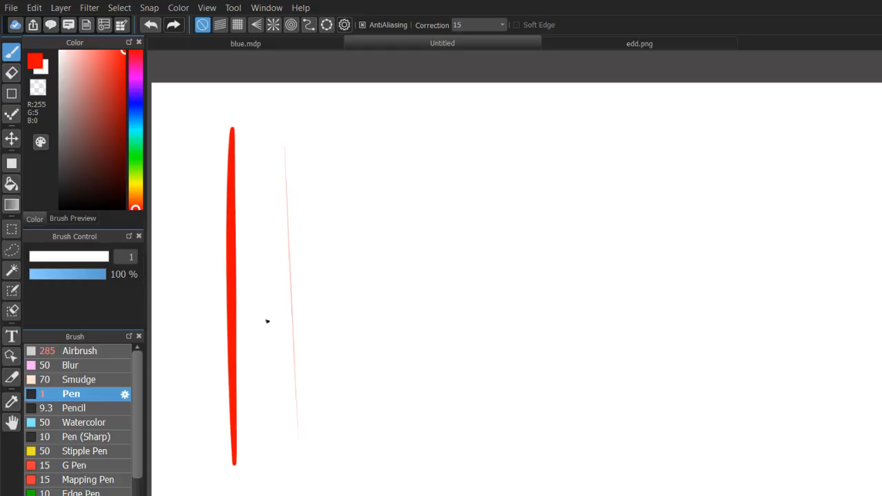
Set the Airbrush size to 1 and draw a thin red circle to the right of the two vertical lines.
click(77, 351)
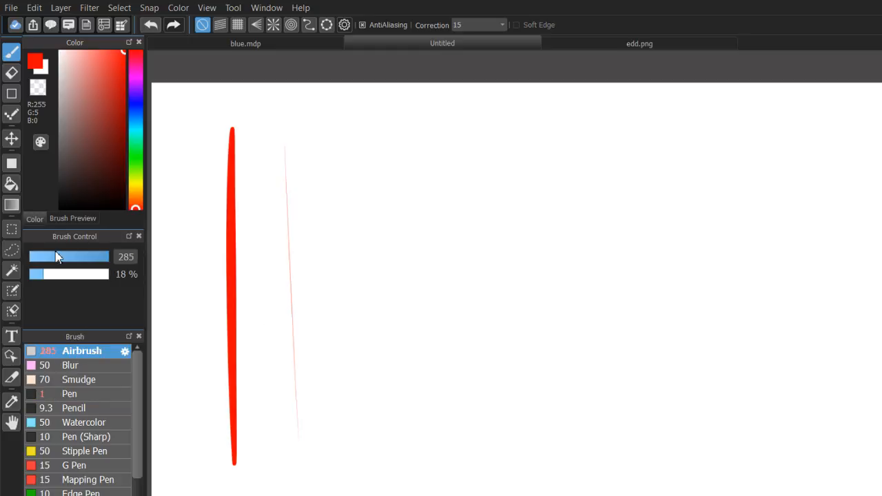
drag(58, 257, 15, 268)
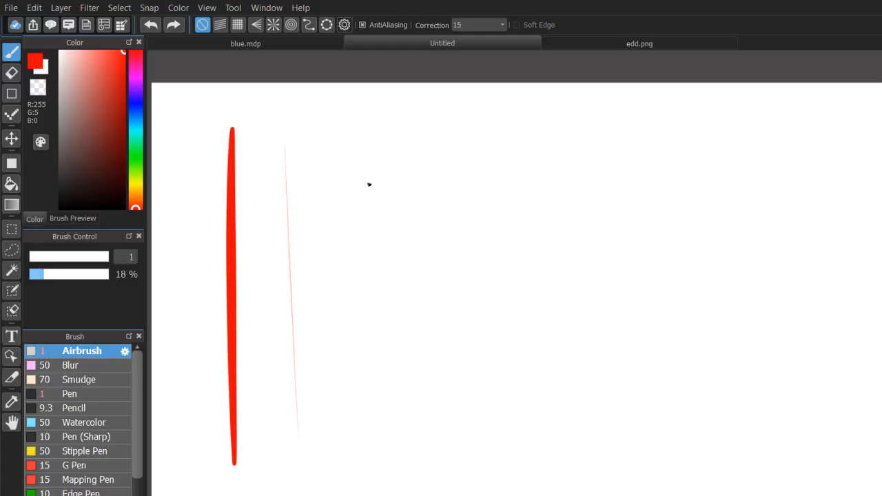
drag(474, 148, 538, 169)
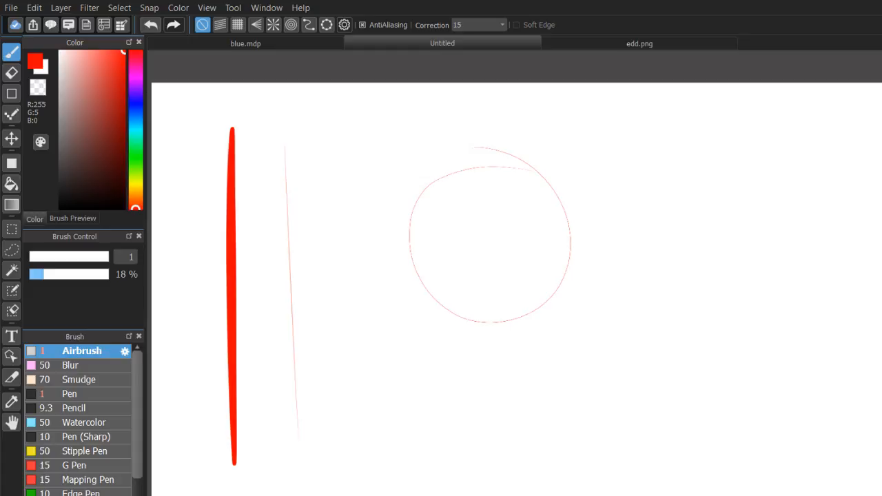
Examine the airbrushed circle's thin outline up close, especially the lower edge, and compare it with the full-size view.
scroll(196, 127, up, 1)
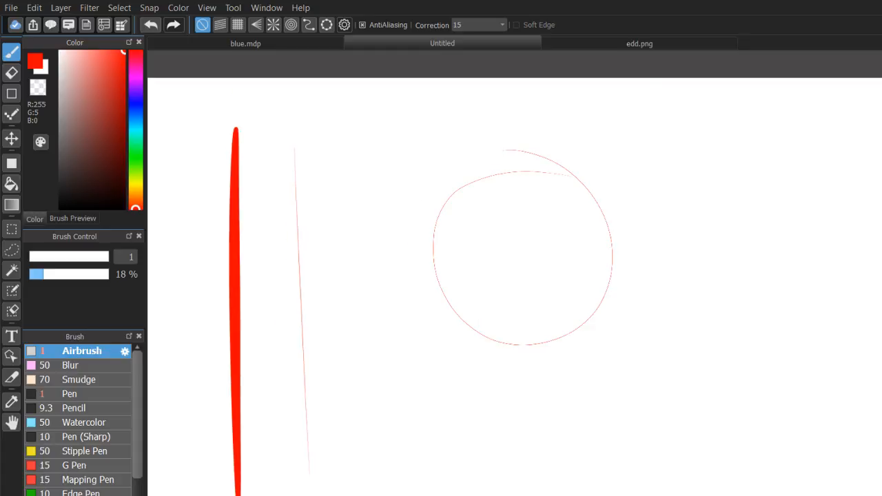
scroll(535, 298, up, 5)
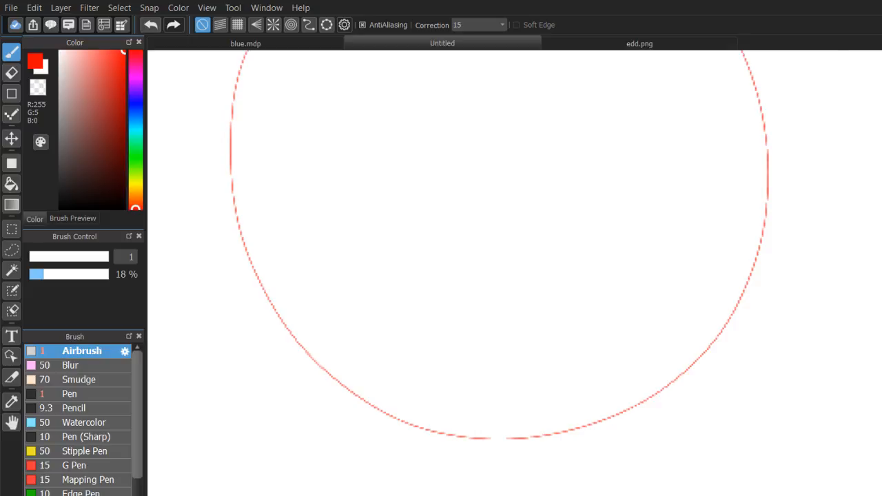
scroll(511, 322, up, 3)
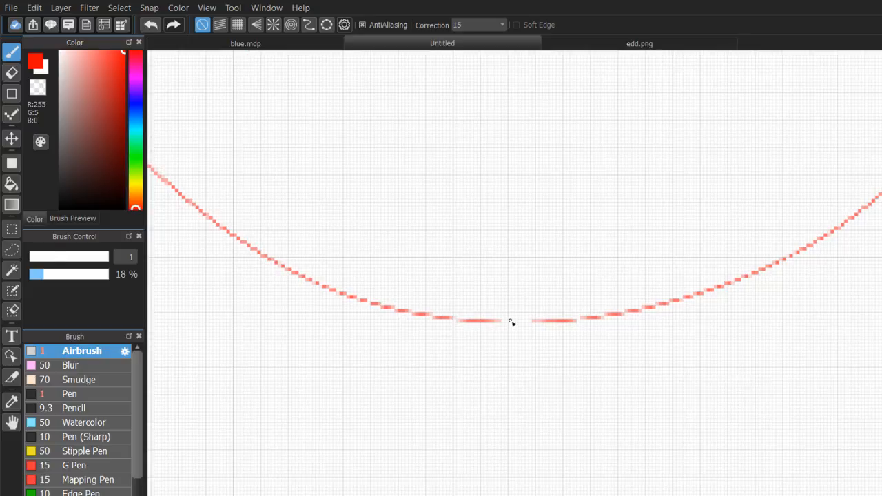
drag(511, 322, 535, 321)
scroll(700, 233, down, 4)
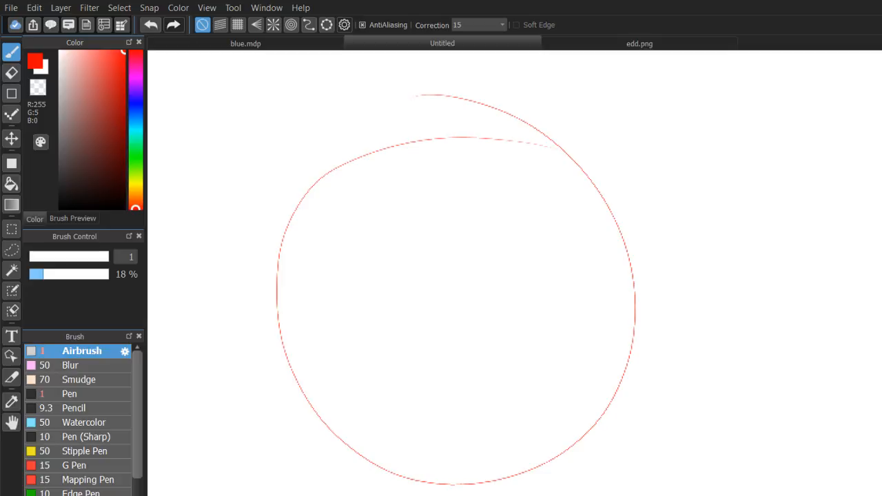
scroll(536, 299, down, 1)
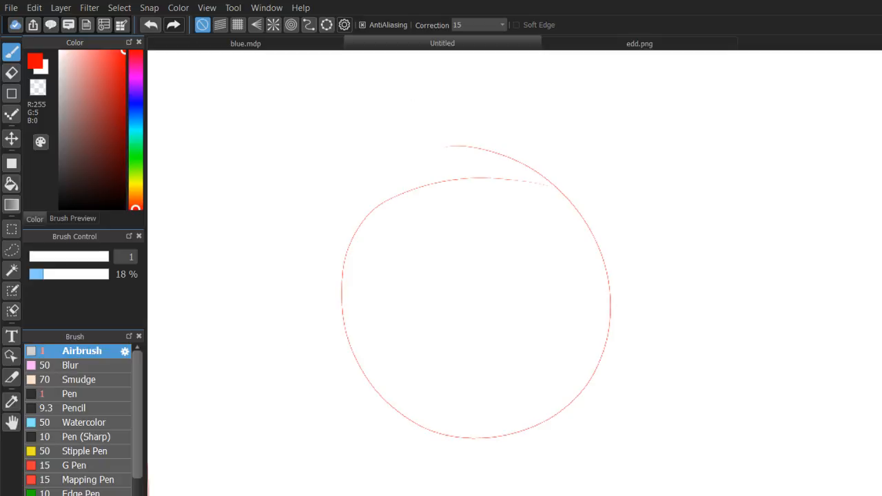
scroll(535, 310, down, 1)
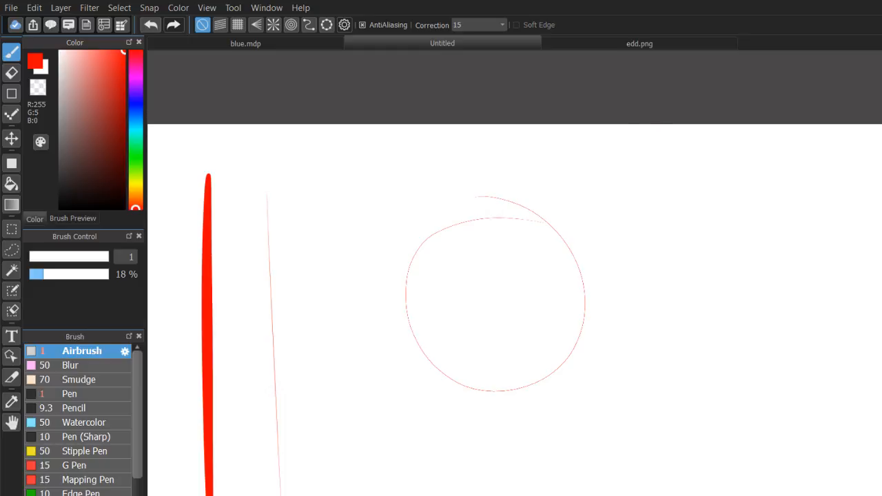
scroll(535, 296, up, 1)
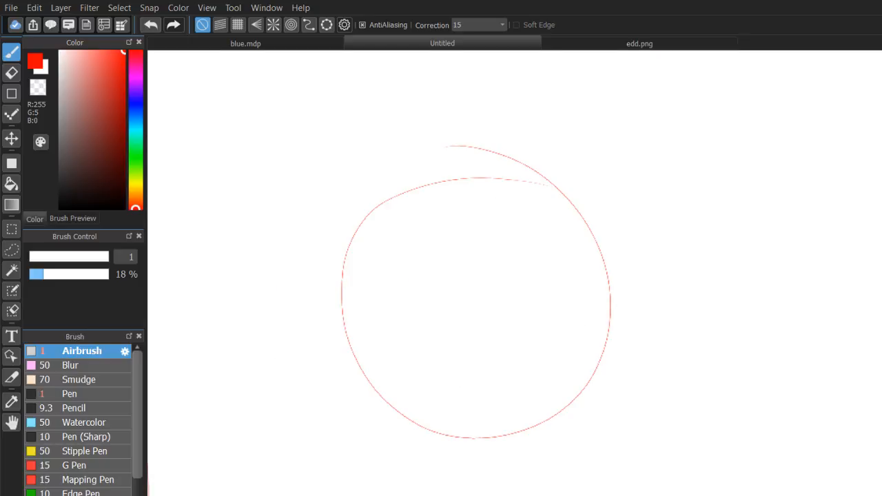
scroll(536, 296, down, 2)
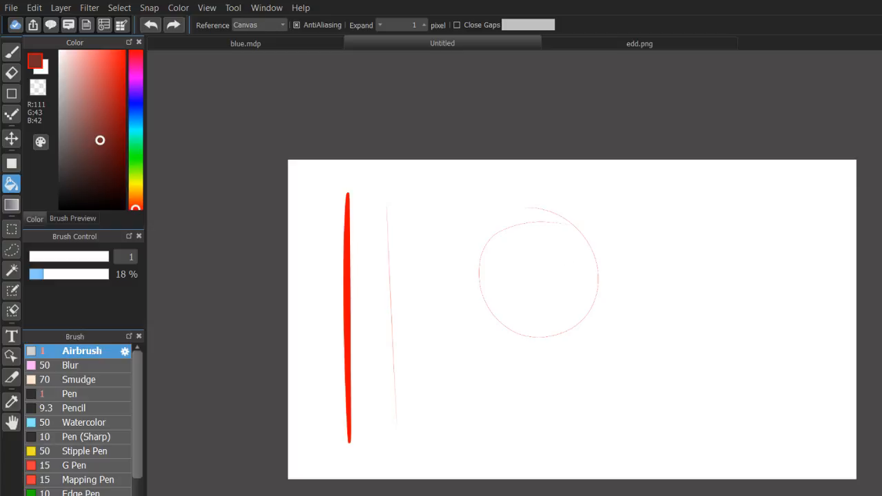
Switch to the Pen, set its size to 1.3 and restore the bright red colour R 255, G 5, B 0.
key(b)
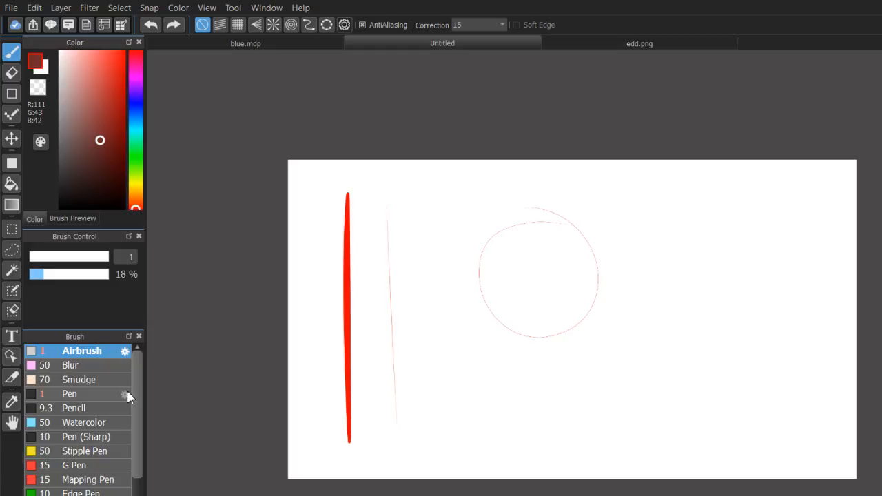
click(128, 397)
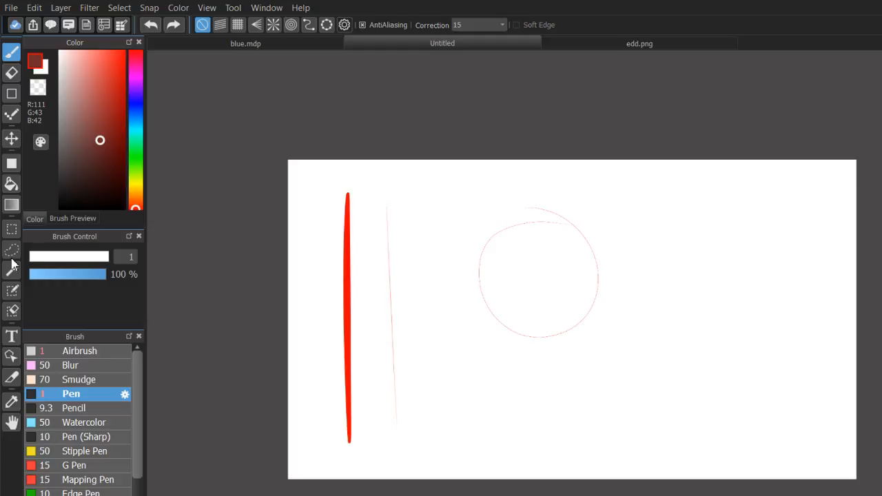
click(30, 260)
drag(420, 253, 501, 458)
key(ctrl+z)
click(124, 52)
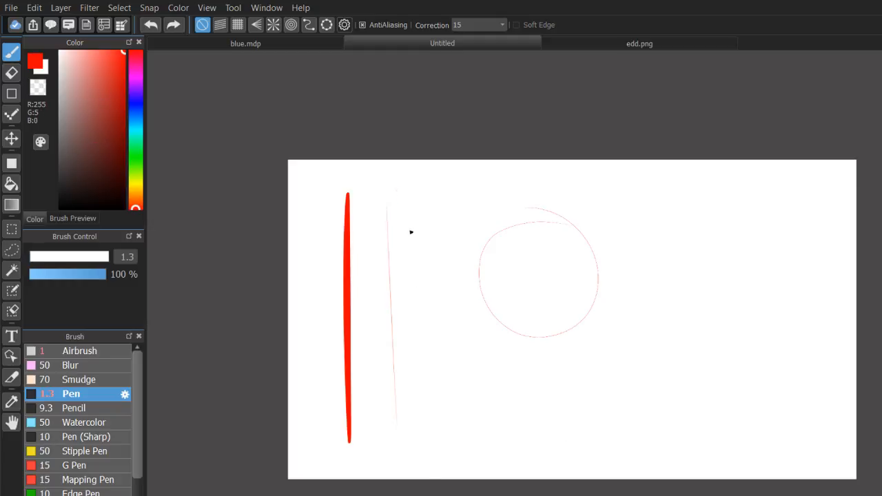
Draw a thin slanted red line between the faint vertical line and the circle, undoing the first attempts.
drag(398, 193, 429, 473)
key(ctrl+z)
drag(408, 194, 421, 406)
key(ctrl+z)
drag(410, 209, 432, 445)
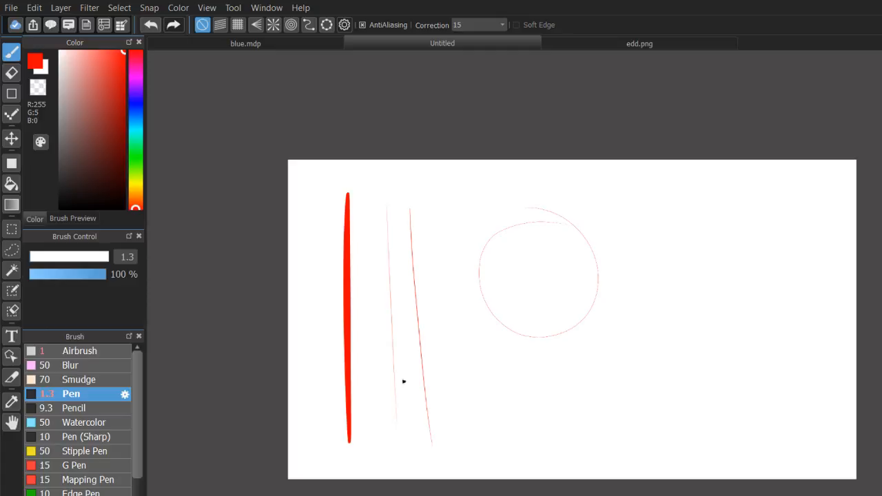
Inspect the thin line beside the others and clear all strokes from the canvas.
scroll(535, 298, up, 3)
drag(535, 207, 711, 287)
scroll(535, 298, down, 2)
scroll(566, 311, down, 2)
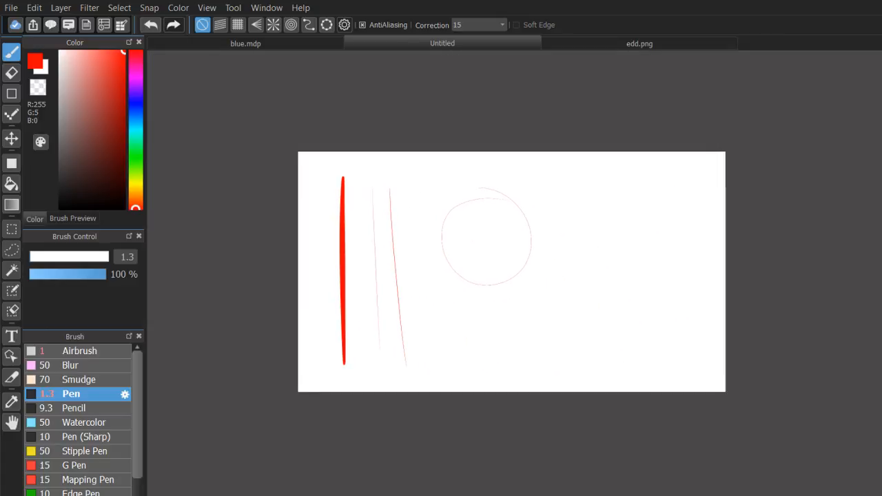
key(Delete)
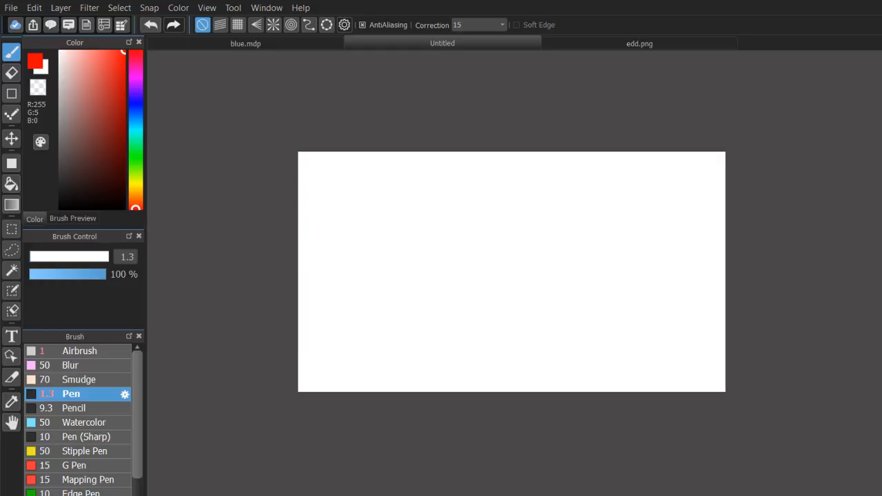
scroll(444, 221, up, 2)
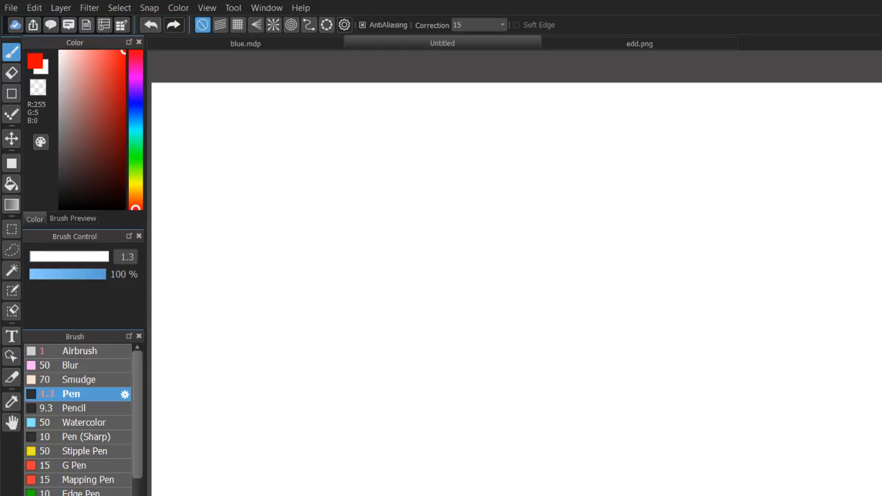
scroll(534, 297, down, 5)
scroll(535, 297, up, 6)
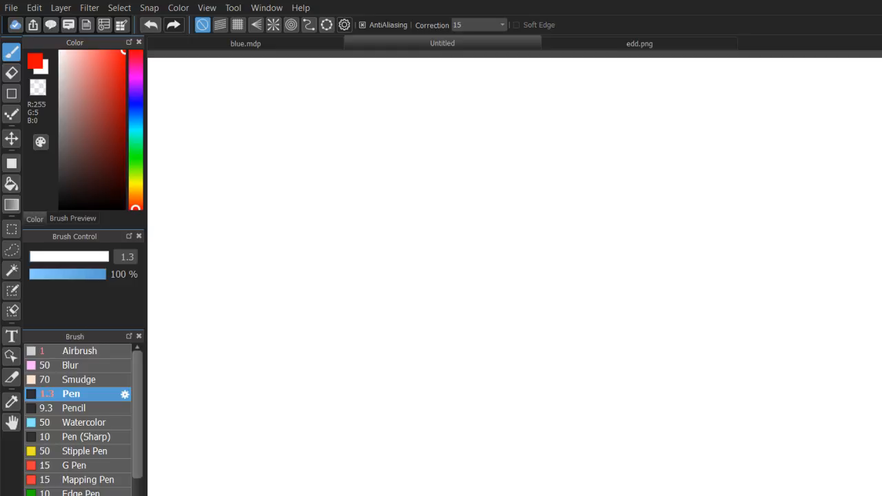
scroll(523, 289, down, 1)
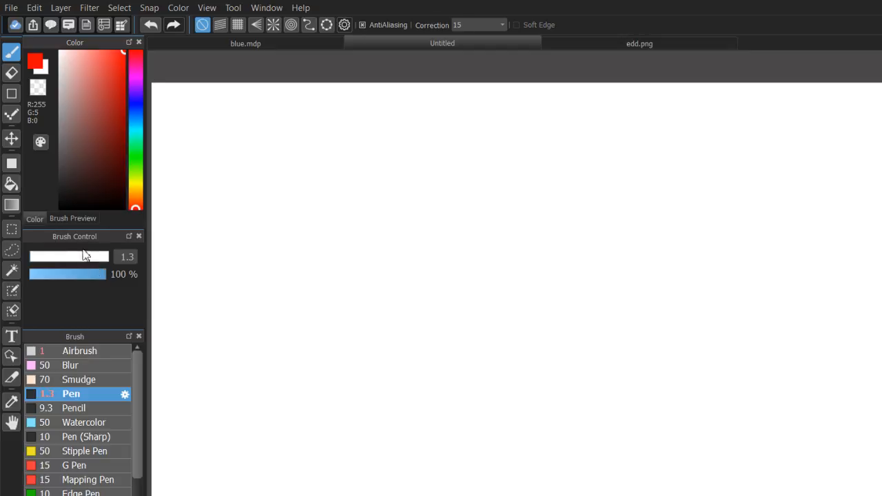
Open the blue.mdp drawing and bring the character sketch into view.
click(336, 43)
scroll(538, 159, up, 2)
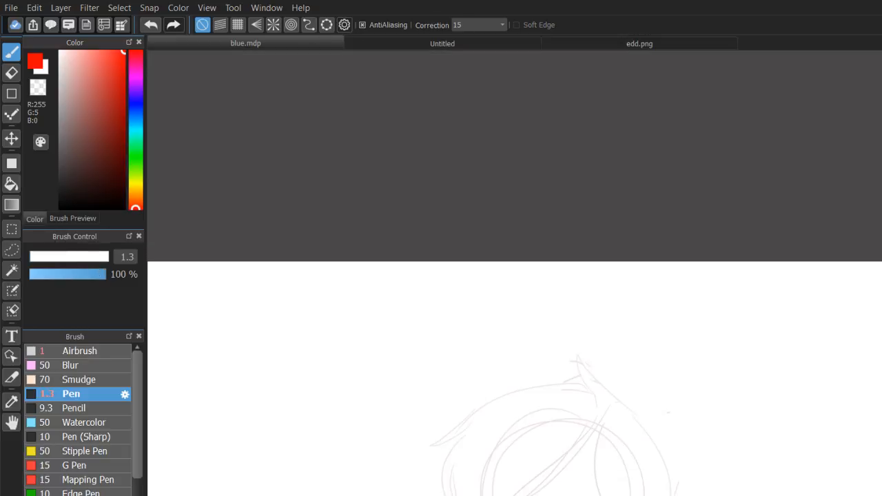
mouse_move(529, 366)
mouse_down()
mouse_move(544, 121)
mouse_move(508, 186)
mouse_move(491, 187)
mouse_up()
scroll(536, 305, down, 1)
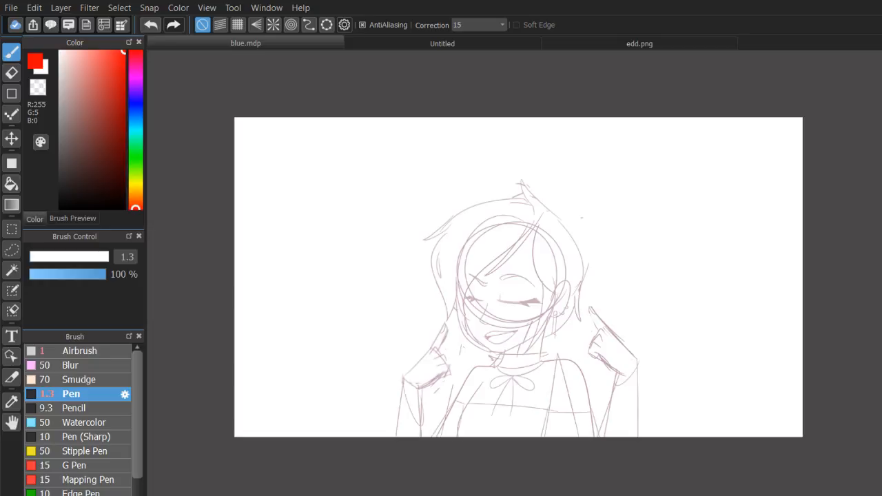
scroll(471, 216, up, 2)
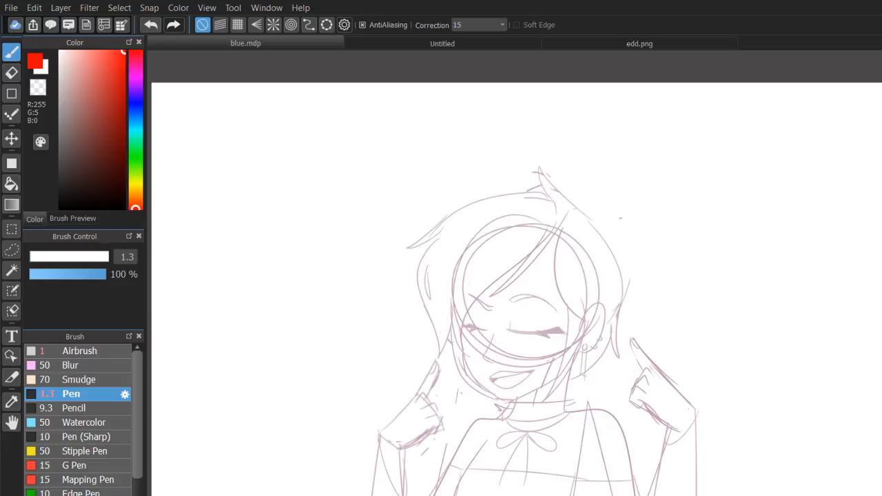
Show and hide the purple construction sketch over the character's face to compare the two head positions.
mouse_move(482, 186)
mouse_down()
mouse_move(489, 228)
mouse_move(448, 430)
mouse_move(512, 114)
mouse_move(457, 187)
mouse_move(482, 186)
mouse_up()
key(ctrl+z)
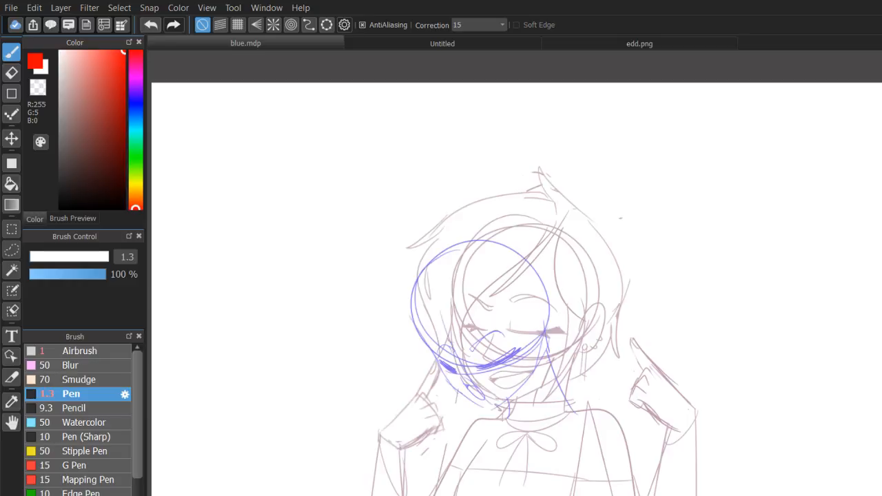
key(ctrl+y)
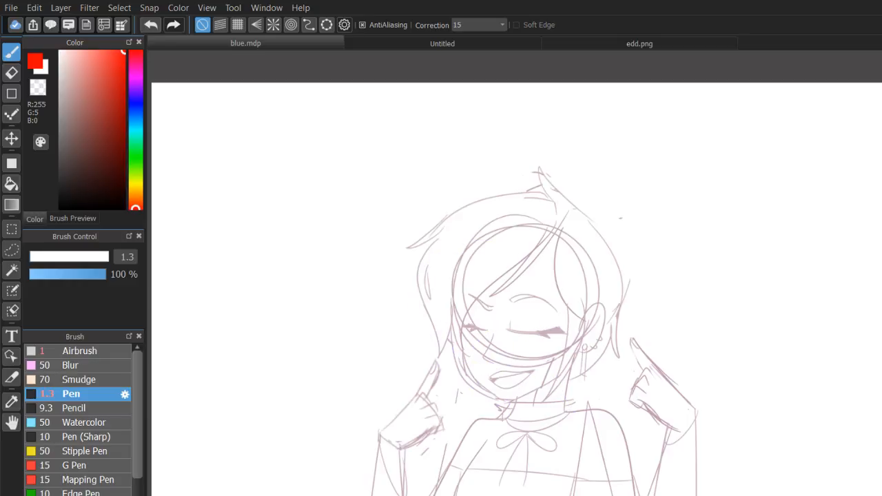
mouse_move(517, 290)
mouse_down()
mouse_move(521, 258)
mouse_move(517, 289)
mouse_up()
mouse_move(517, 290)
mouse_down()
mouse_move(510, 330)
mouse_move(507, 300)
mouse_move(517, 289)
mouse_up()
key(e)
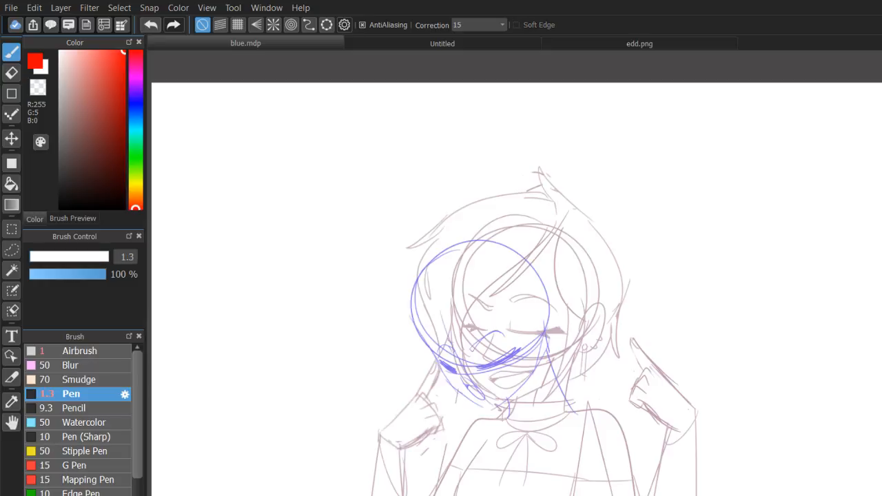
Sample the purple of the construction lines, R 137, G 116, B 238, and return to the Pen.
key(Delete)
key(i)
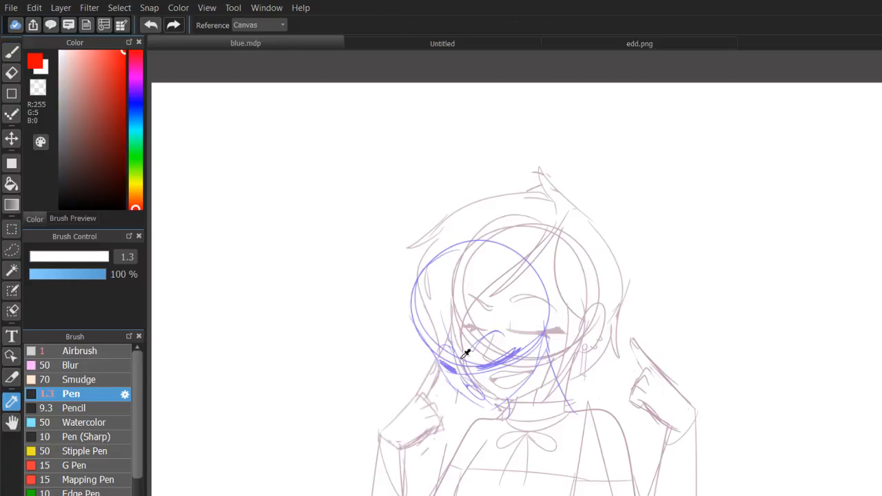
click(466, 353)
key(b)
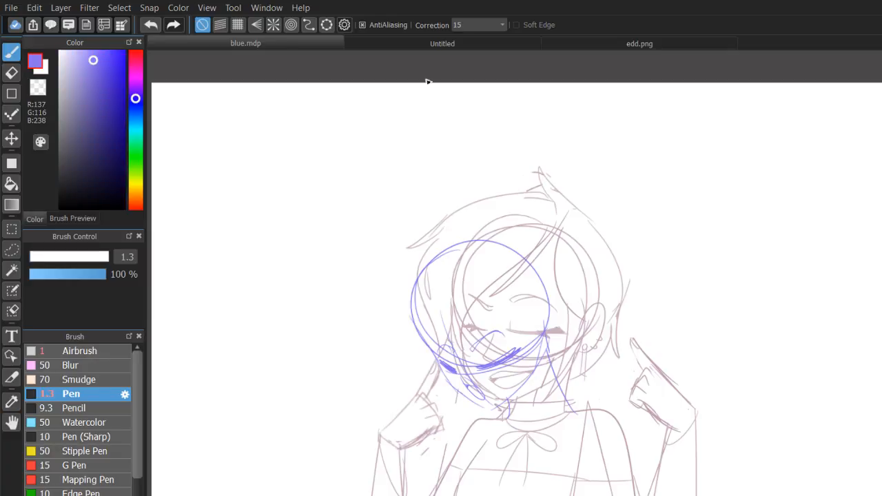
View the character sketch without the purple construction lines, both as a whole and close up.
scroll(427, 82, up, 1)
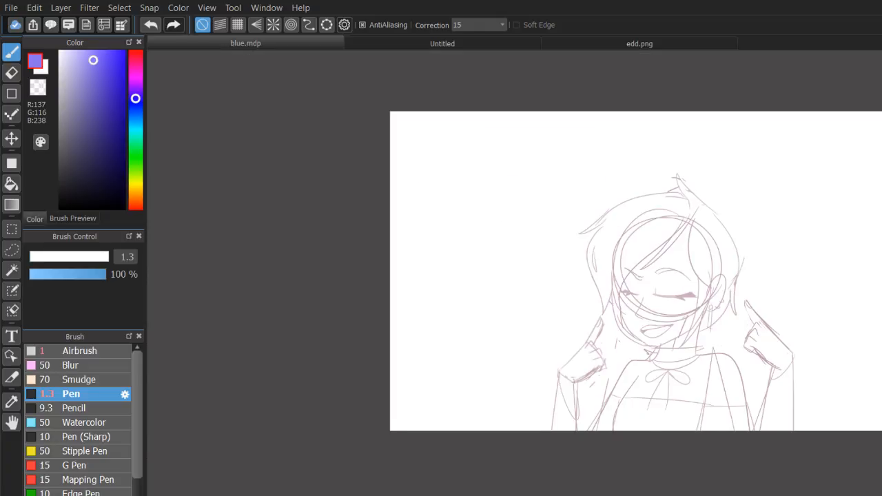
drag(620, 275, 554, 287)
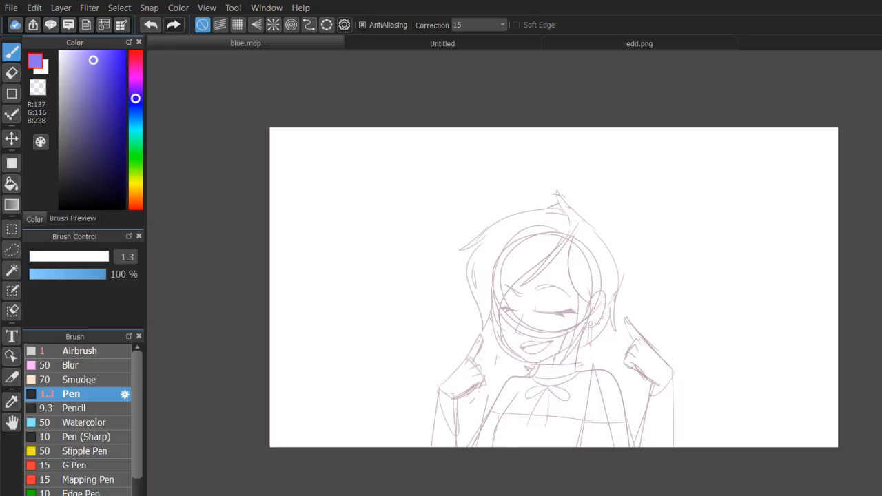
scroll(608, 257, up, 2)
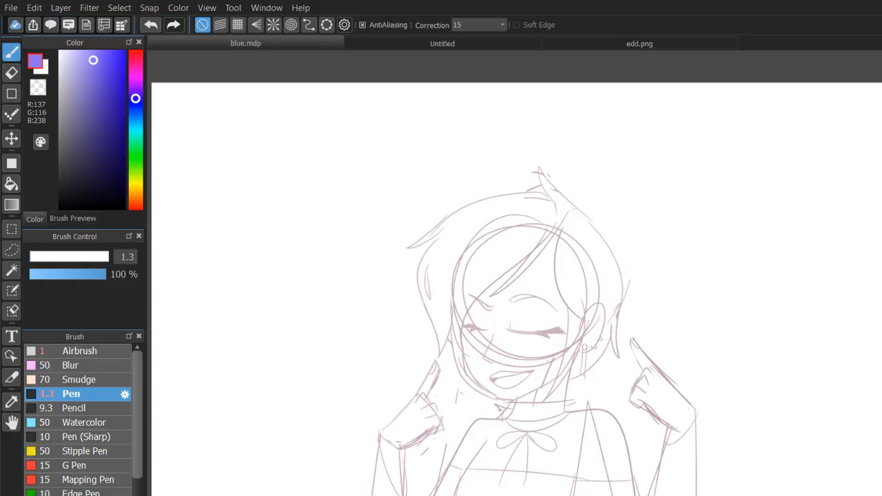
Look at the Untitled canvas and the edd.png artwork, and return to blue.mdp to view its blank canvas.
click(460, 45)
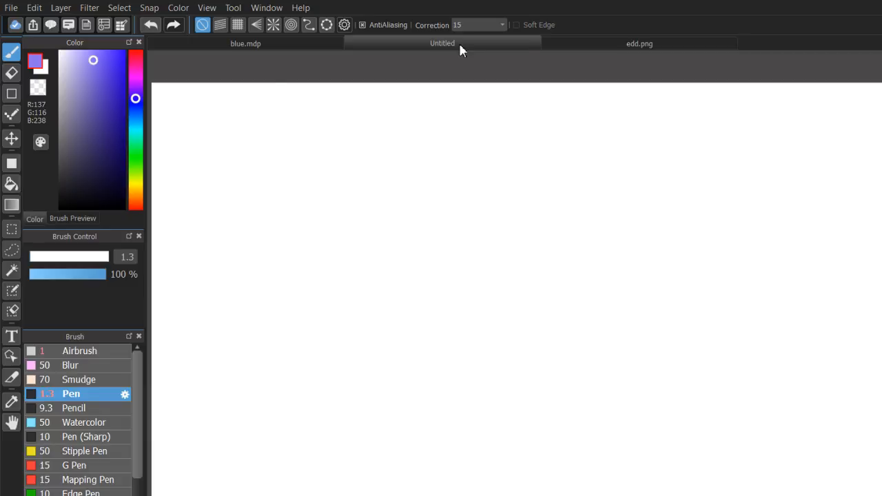
click(575, 45)
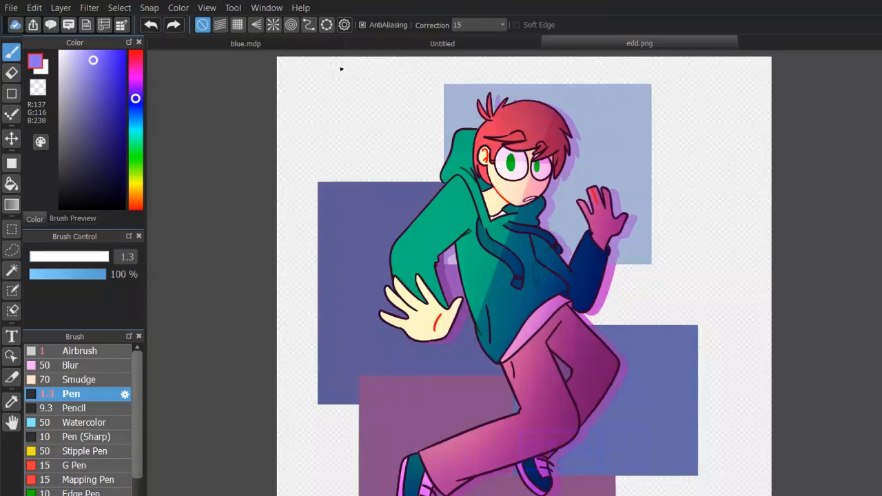
click(317, 43)
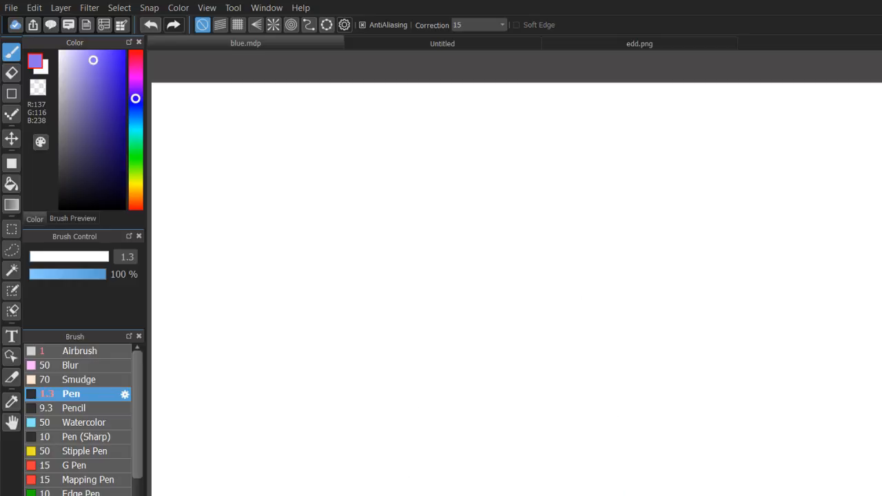
mouse_move(355, 143)
mouse_down()
mouse_move(368, 130)
mouse_move(434, 395)
mouse_up()
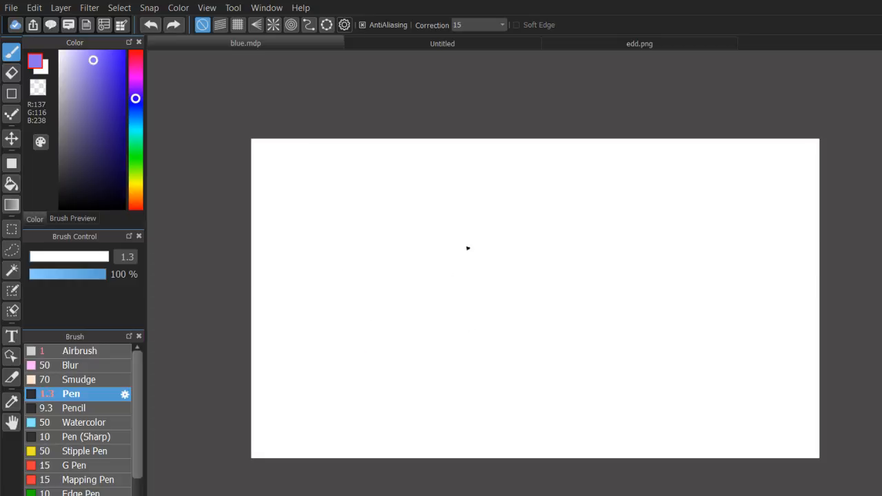
mouse_move(474, 250)
mouse_down()
mouse_move(408, 246)
mouse_move(468, 290)
mouse_up()
mouse_move(418, 203)
mouse_down()
mouse_move(448, 247)
mouse_move(425, 207)
mouse_up()
mouse_move(524, 204)
mouse_down()
mouse_move(542, 247)
mouse_move(529, 207)
mouse_up()
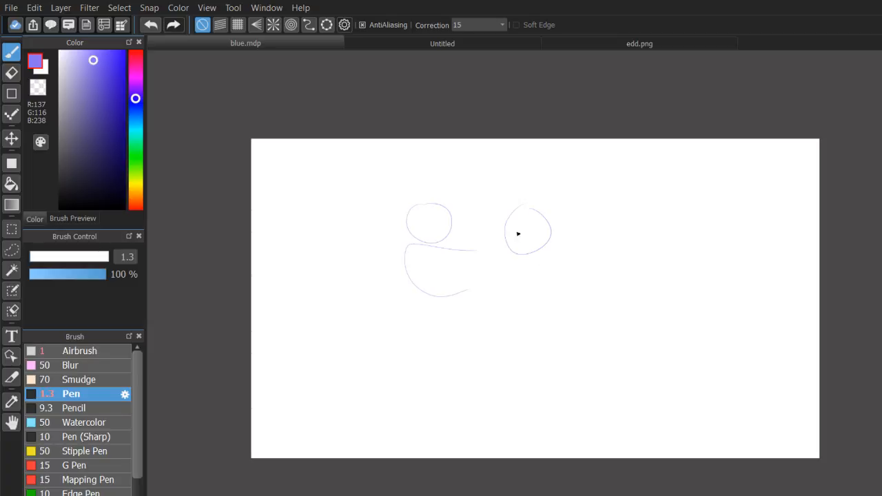
drag(431, 217, 443, 224)
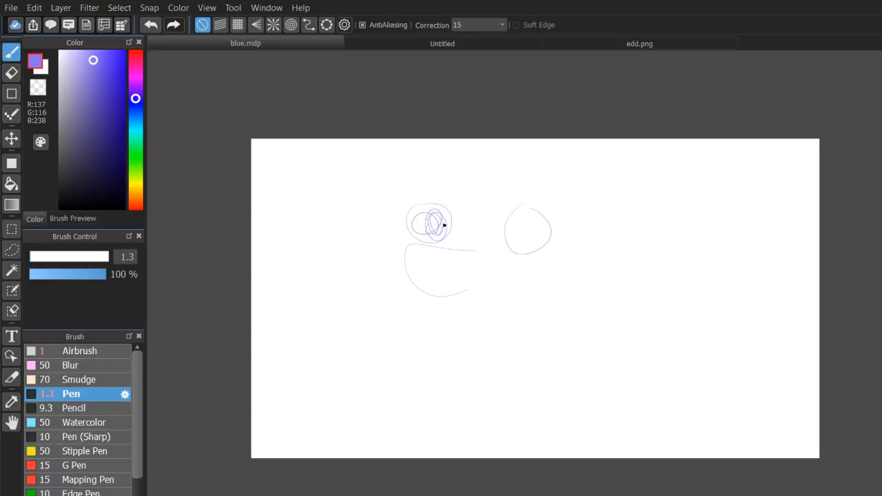
mouse_move(520, 224)
mouse_down()
mouse_move(522, 244)
mouse_move(514, 228)
mouse_up()
drag(413, 167, 532, 172)
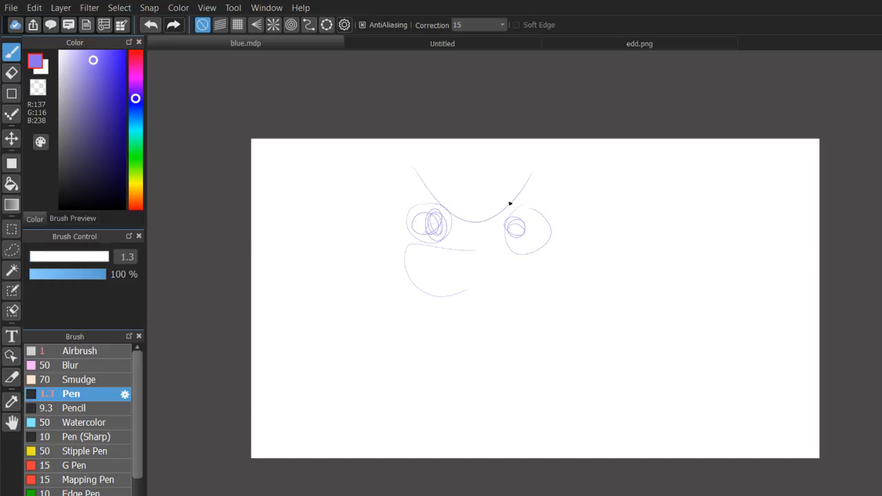
mouse_move(401, 236)
mouse_down()
mouse_move(391, 278)
mouse_move(482, 310)
mouse_move(530, 275)
mouse_up()
key(ctrl+z)
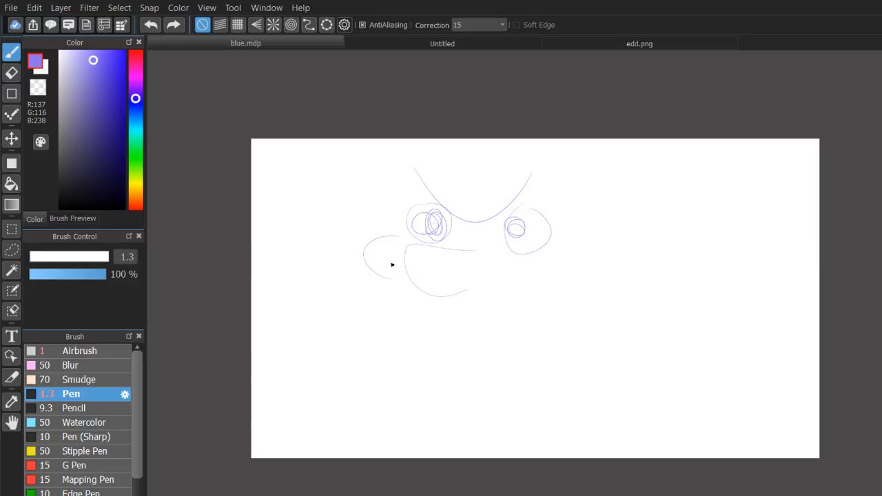
key(ctrl+z)
key(ctrl+z)
key(ctrl+z)
key(ctrl+z)
key(ctrl+z)
key(ctrl+z)
key(ctrl+z)
key(ctrl+z)
key(ctrl+z)
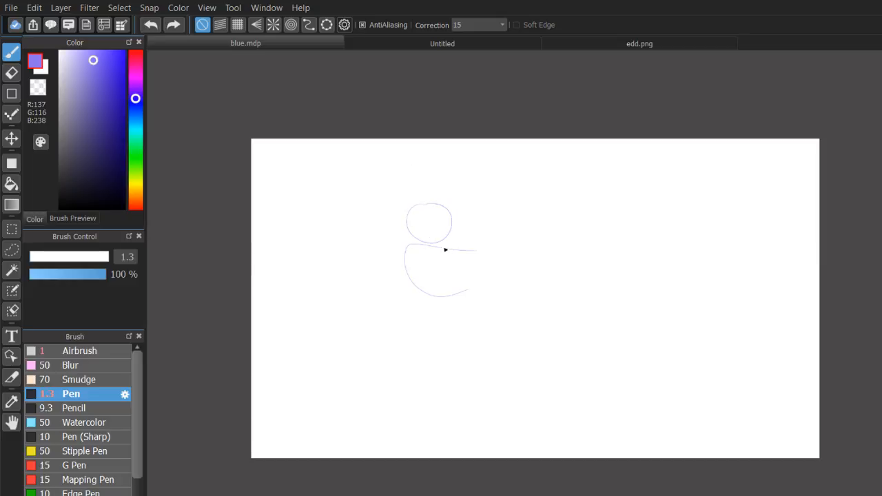
Set the Pen to pure red, R 255, G 0, B 0, at size 9.2 and draw two round eyes and a wide smiling mouth.
drag(118, 76, 159, 60)
click(136, 52)
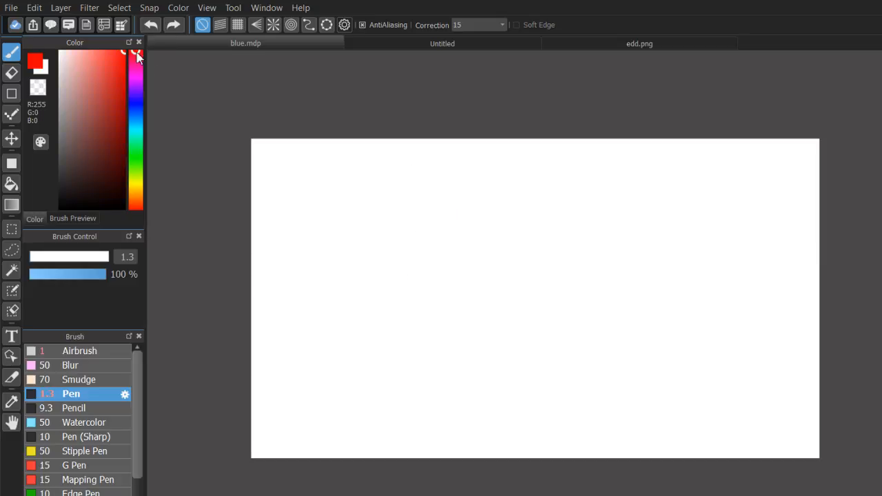
click(43, 257)
drag(373, 225, 373, 232)
mouse_move(441, 268)
mouse_down()
mouse_move(391, 282)
mouse_move(516, 306)
mouse_move(505, 311)
mouse_up()
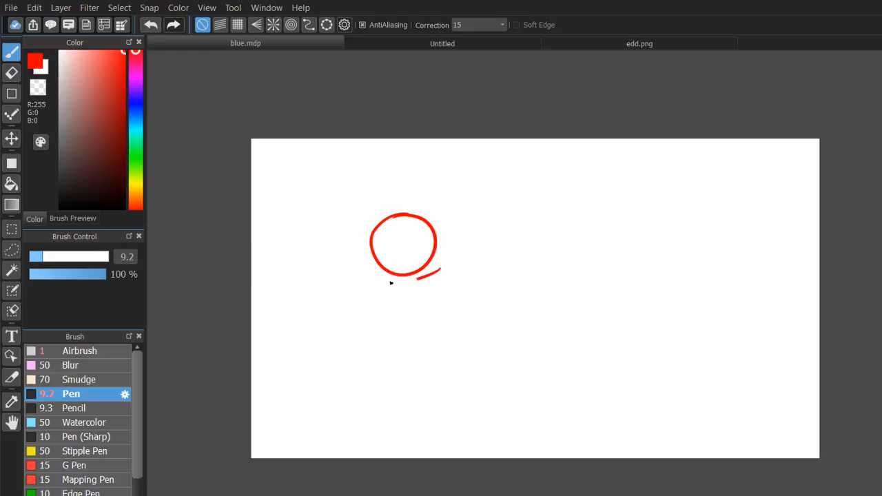
Add the rounded cheek beside the left end of the mouth and a short crease in each cheek, redrawing unsatisfactory strokes.
drag(378, 276, 373, 314)
mouse_move(364, 290)
mouse_down()
mouse_move(375, 308)
mouse_move(497, 302)
mouse_move(477, 328)
mouse_up()
key(ctrl+z)
key(ctrl+z)
drag(494, 298, 487, 310)
key(ctrl+z)
key(ctrl+z)
mouse_move(359, 289)
mouse_down()
mouse_move(375, 295)
mouse_move(375, 314)
mouse_up()
Draw a large pupil inside each eye and fill both pupils with the same red.
key(ctrl+z)
key(ctrl+z)
key(ctrl+z)
mouse_move(483, 300)
mouse_down()
mouse_move(500, 307)
mouse_move(502, 293)
mouse_up()
key(ctrl+z)
mouse_move(468, 211)
mouse_down()
mouse_move(498, 229)
mouse_move(464, 236)
mouse_move(493, 241)
mouse_up()
mouse_move(397, 220)
mouse_down()
mouse_move(416, 265)
mouse_move(396, 260)
mouse_move(421, 230)
mouse_move(387, 263)
mouse_up()
key(ctrl+z)
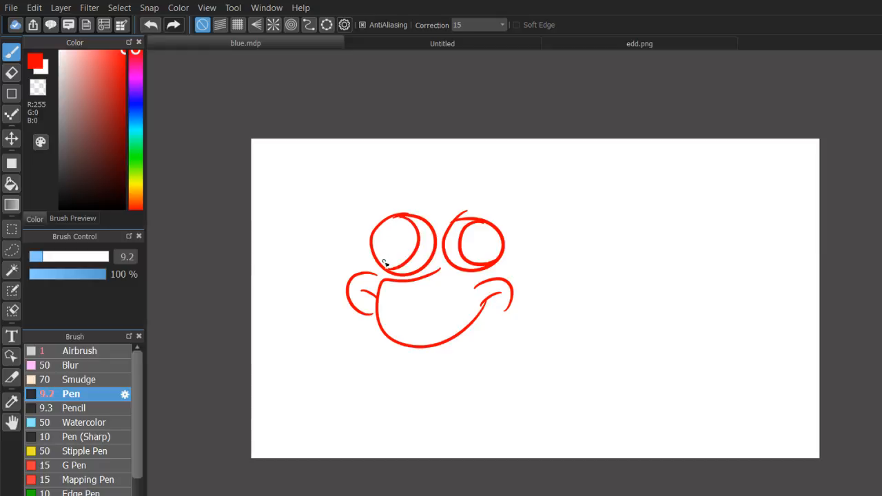
key(g)
click(417, 230)
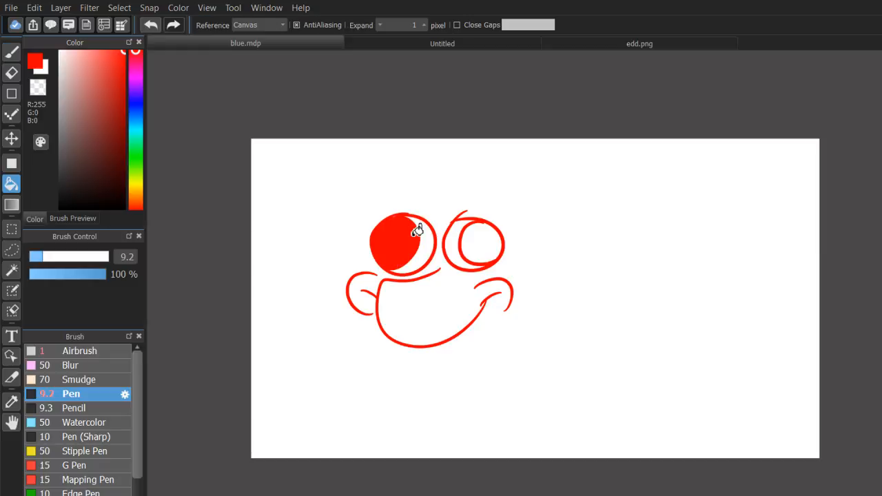
click(481, 243)
Dab a round highlight out of each pupil with the Pen in transparent colour, and return to red.
key(b)
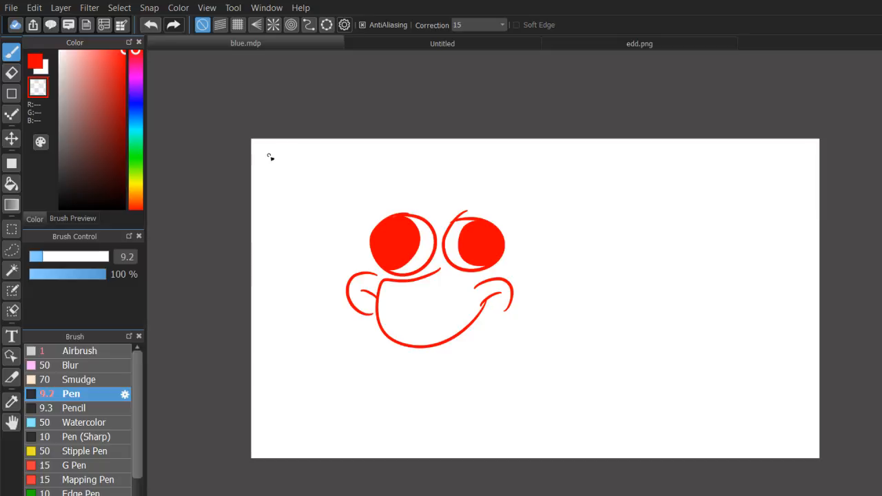
click(416, 233)
click(462, 241)
click(36, 63)
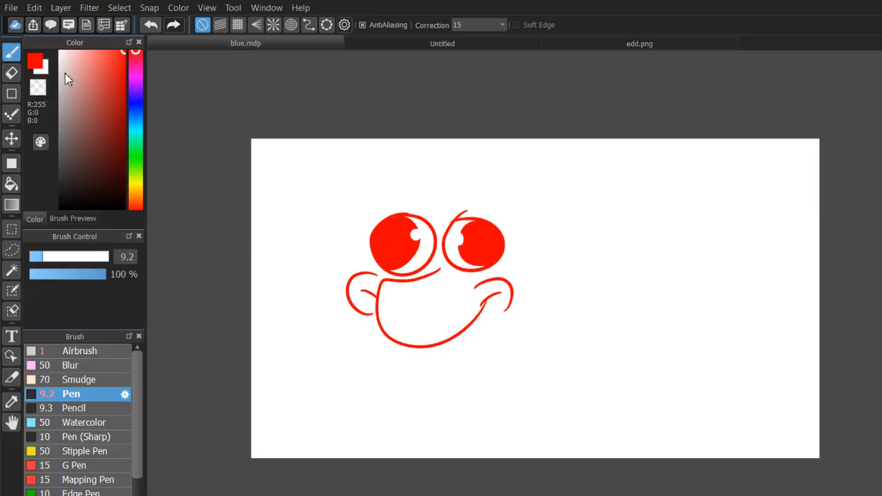
mouse_move(364, 273)
mouse_down()
mouse_move(369, 226)
mouse_move(517, 313)
mouse_move(504, 320)
mouse_move(522, 318)
mouse_move(502, 321)
mouse_up()
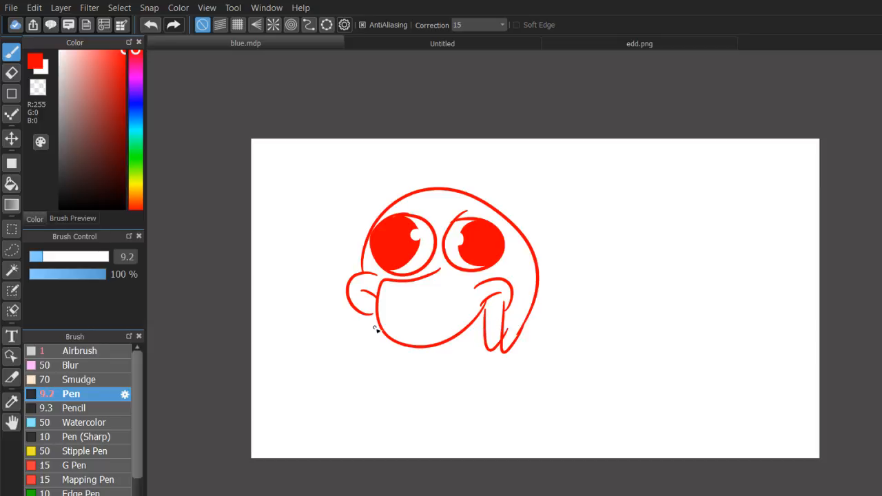
key(ctrl+z)
key(ctrl+z)
key(ctrl+z)
Draw a tall domed head outline over the eyes, ending in two drooping pointed lobes at its right side.
drag(360, 270, 529, 331)
mouse_move(510, 302)
mouse_down()
mouse_move(539, 309)
mouse_move(491, 317)
mouse_move(506, 358)
mouse_move(509, 314)
mouse_move(516, 373)
mouse_up()
key(ctrl+z)
key(ctrl+z)
mouse_move(541, 313)
mouse_down()
mouse_move(546, 237)
mouse_move(558, 324)
mouse_move(547, 323)
mouse_up()
key(ctrl+z)
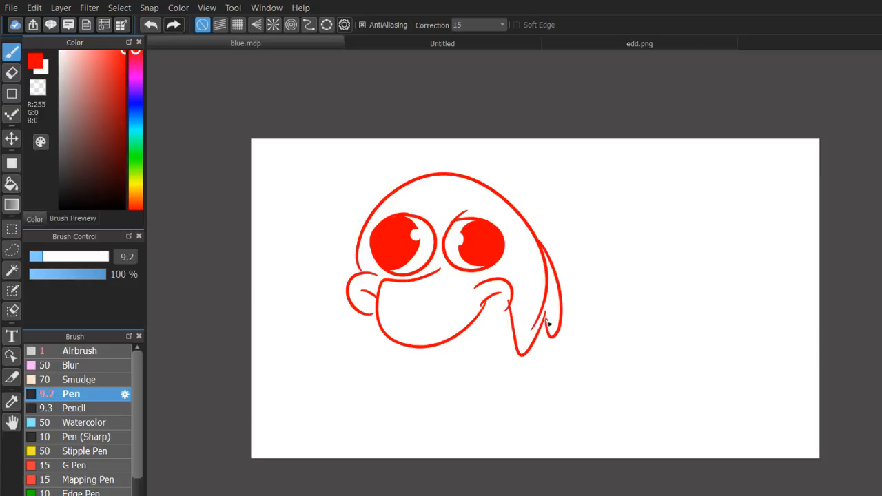
drag(379, 316, 468, 380)
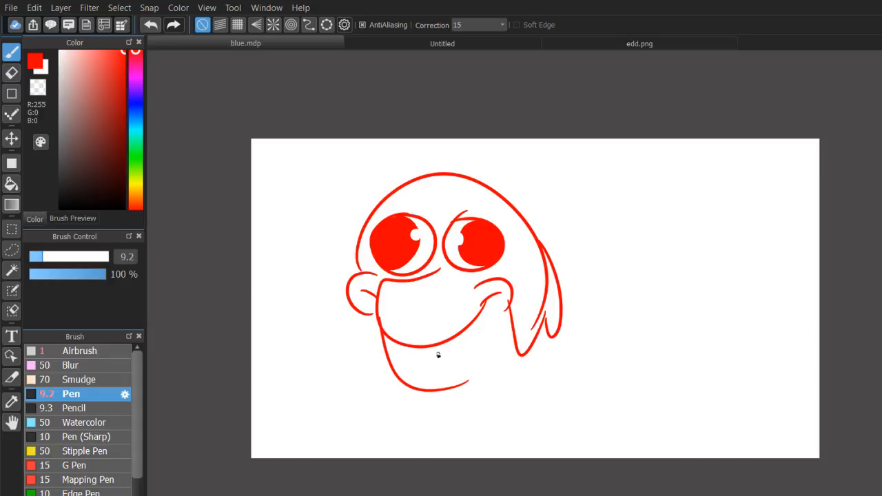
key(ctrl+z)
drag(377, 311, 400, 384)
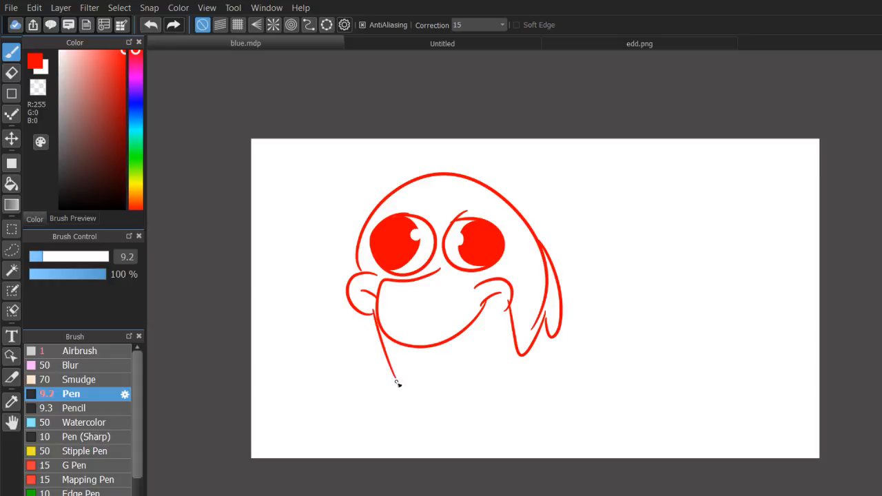
key(ctrl+z)
drag(377, 317, 394, 392)
key(ctrl+z)
Draw the body below the mouth with two short, spread legs ending in pointed feet.
mouse_move(368, 313)
mouse_down()
mouse_move(394, 380)
mouse_move(400, 437)
mouse_move(408, 434)
mouse_up()
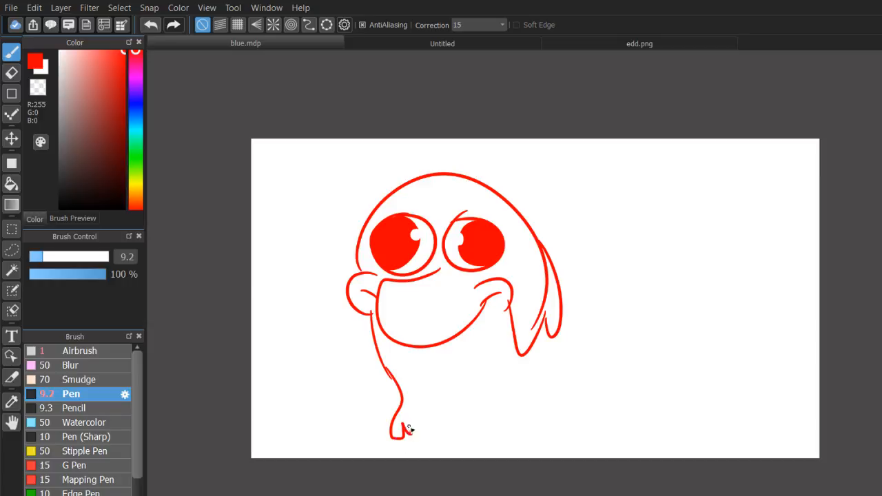
key(ctrl+z)
mouse_move(392, 378)
mouse_down()
mouse_move(385, 413)
mouse_move(361, 423)
mouse_move(362, 432)
mouse_move(407, 416)
mouse_move(437, 374)
mouse_move(465, 371)
mouse_move(505, 378)
mouse_move(518, 421)
mouse_move(569, 420)
mouse_move(530, 410)
mouse_move(548, 384)
mouse_move(518, 351)
mouse_up()
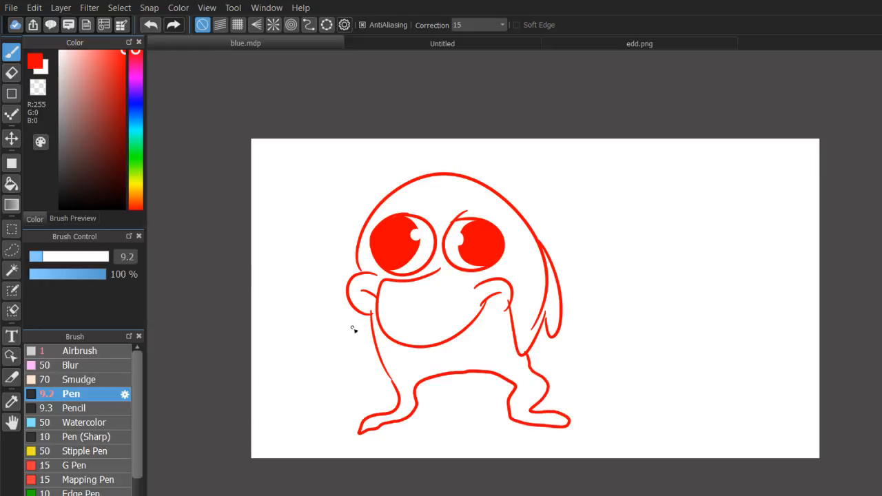
Draw a thin bent arm with a drooping hand on each side of the body.
mouse_move(374, 317)
mouse_down()
mouse_move(293, 320)
mouse_move(273, 335)
mouse_move(280, 363)
mouse_move(289, 359)
mouse_move(288, 335)
mouse_move(301, 330)
mouse_move(366, 321)
mouse_up()
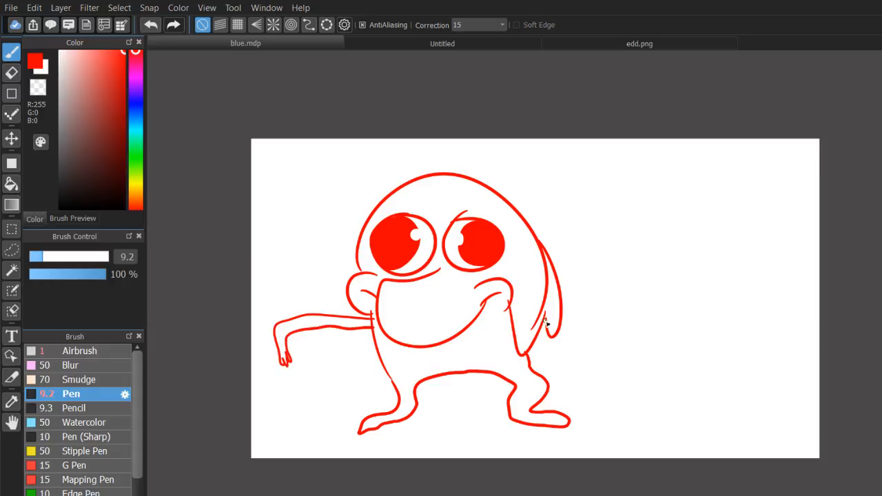
mouse_move(548, 322)
mouse_down()
mouse_move(629, 309)
mouse_move(638, 332)
mouse_move(635, 360)
mouse_up()
mouse_move(554, 333)
mouse_down()
mouse_move(622, 317)
mouse_move(619, 368)
mouse_move(623, 360)
mouse_move(638, 351)
mouse_up()
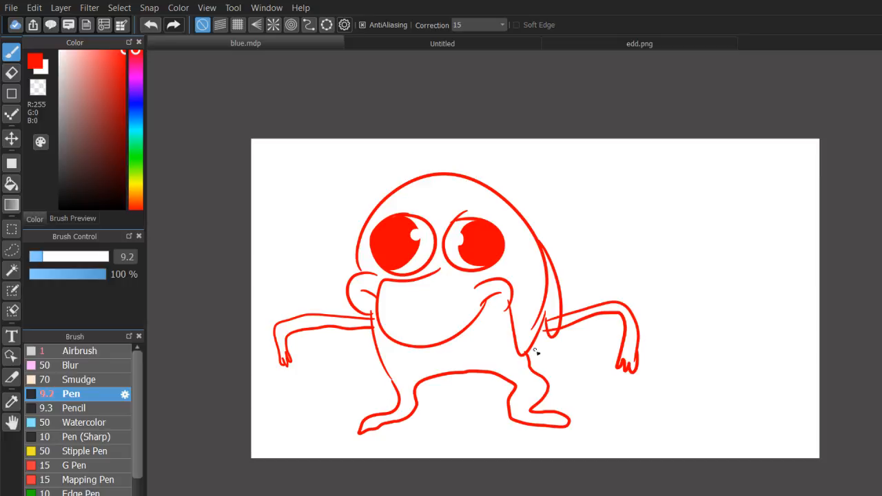
Fill the arms, the body and the background around the character with pale red, R 255, G 173, B 173.
click(11, 184)
click(80, 51)
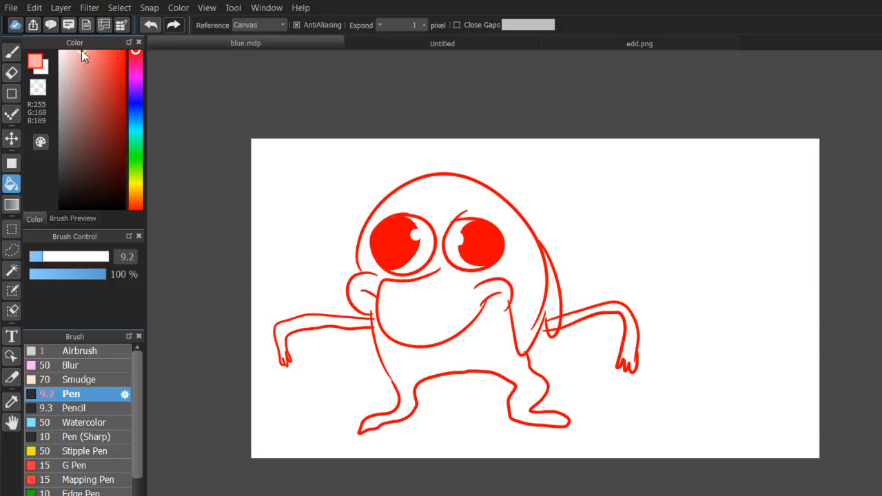
click(433, 336)
key(ctrl+z)
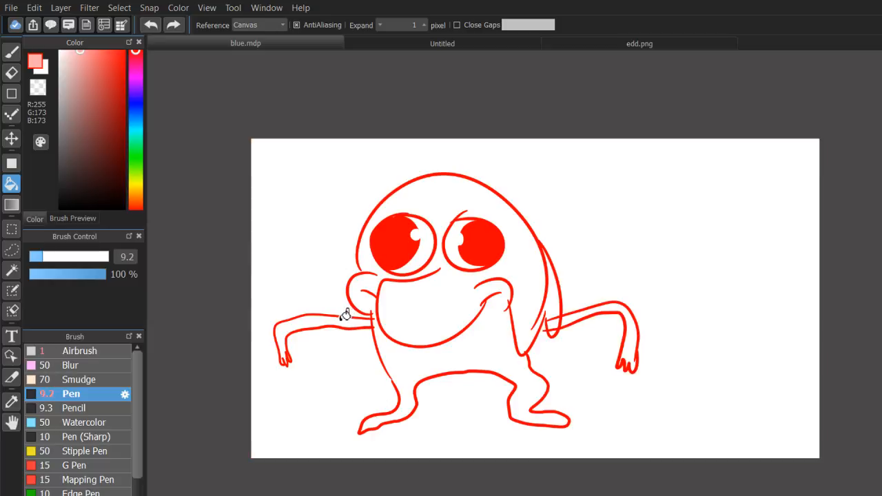
click(344, 317)
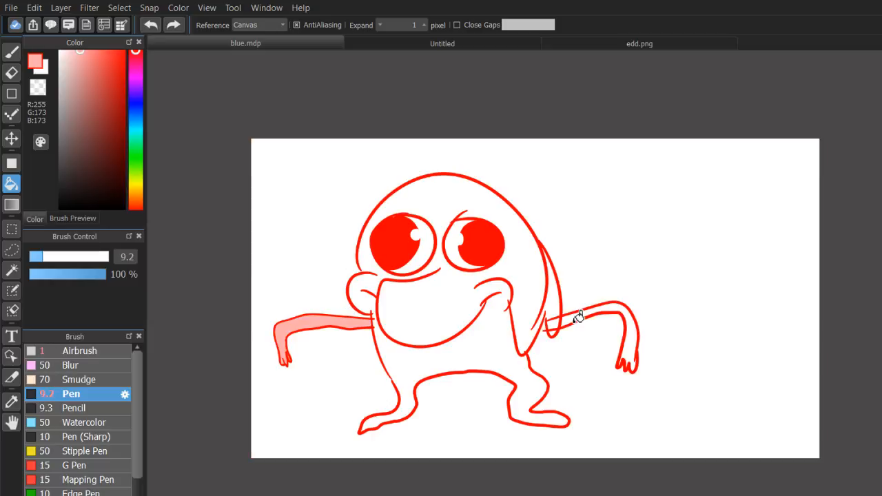
click(578, 310)
click(555, 302)
key(ctrl+z)
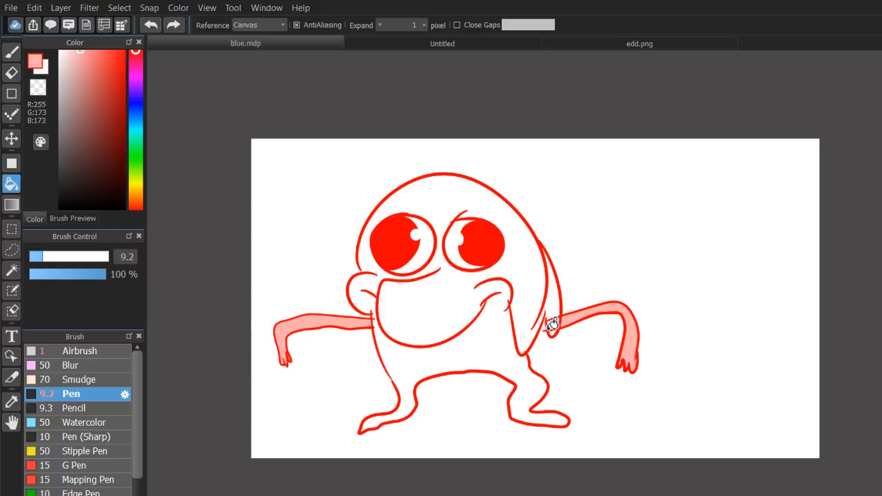
key(ctrl+y)
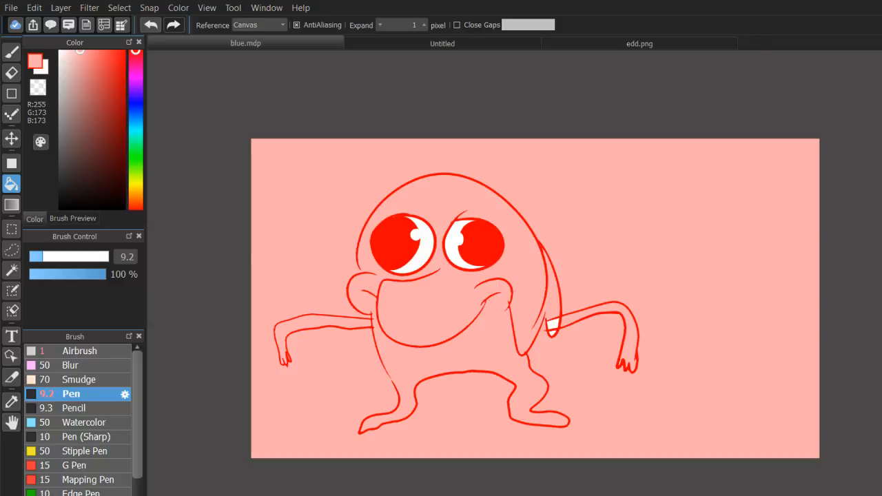
Switch back to the Pen with the character enlarged in view.
drag(482, 262, 535, 415)
scroll(436, 417, up, 5)
scroll(538, 298, down, 6)
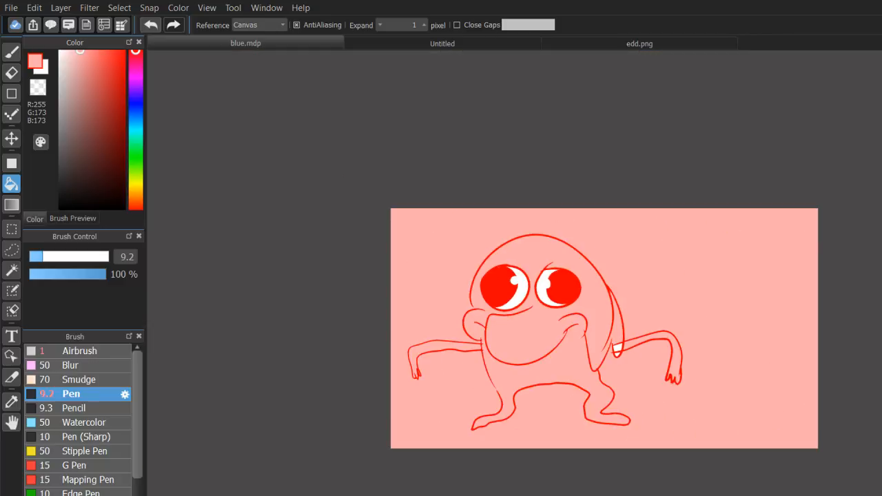
drag(599, 358, 516, 345)
scroll(516, 345, up, 3)
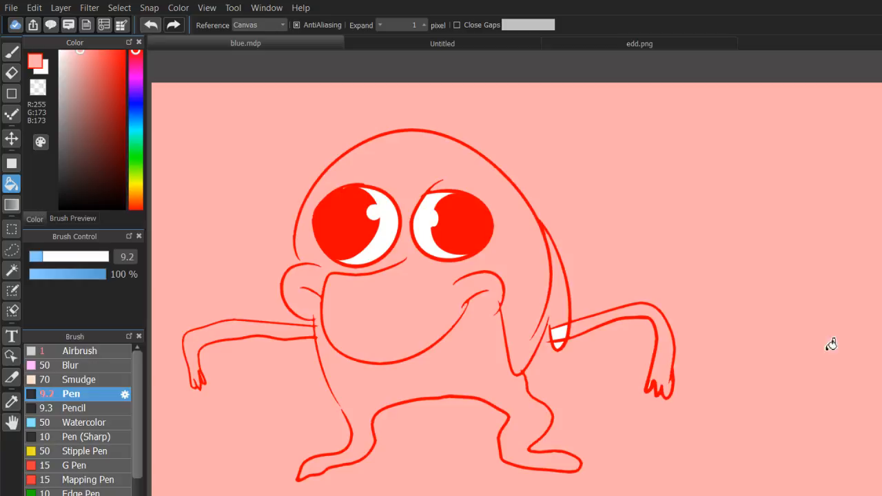
click(11, 52)
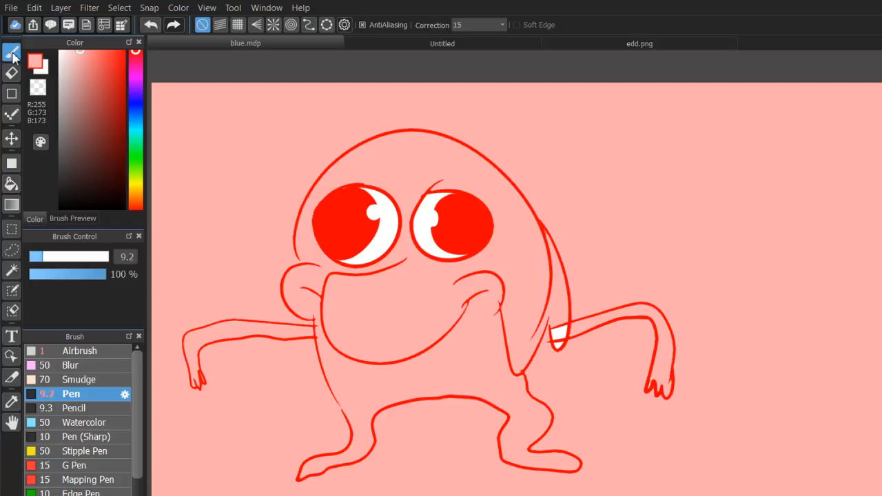
click(135, 62)
drag(100, 71, 125, 51)
drag(295, 317, 311, 386)
right_click(295, 319)
key(ctrl+z)
mouse_move(315, 321)
mouse_down()
mouse_move(290, 353)
mouse_move(297, 312)
mouse_up()
key(ctrl+z)
In hot pink, R 255, G 0, B 169, outline an oval sleeve at each shoulder and a flared dress across the body.
drag(115, 79, 154, 29)
click(138, 68)
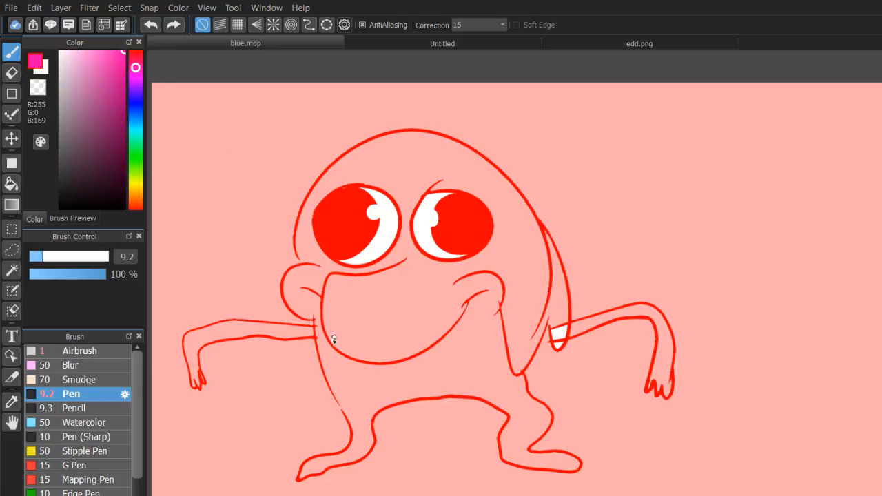
mouse_move(305, 320)
mouse_down()
mouse_move(317, 374)
mouse_move(303, 319)
mouse_up()
mouse_move(572, 320)
mouse_down()
mouse_move(553, 373)
mouse_move(564, 315)
mouse_up()
mouse_move(323, 367)
mouse_down()
mouse_move(302, 472)
mouse_move(380, 430)
mouse_move(613, 441)
mouse_move(587, 384)
mouse_move(540, 365)
mouse_up()
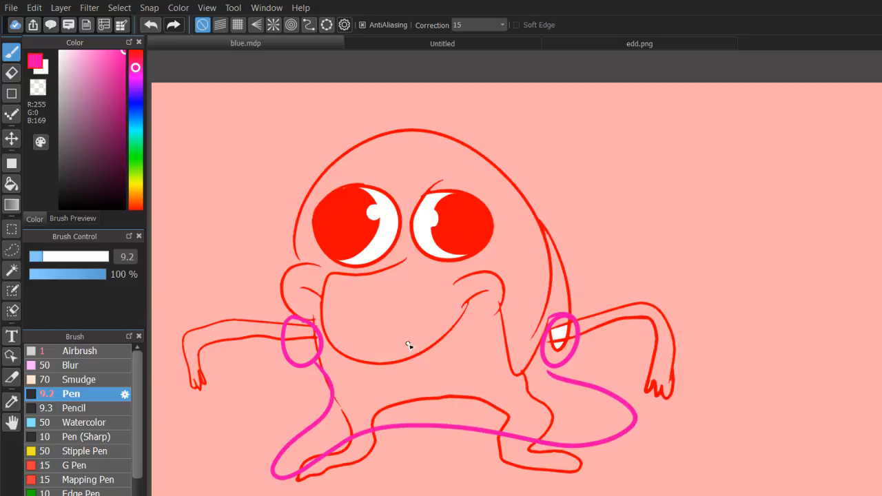
click(309, 346)
drag(311, 347, 538, 341)
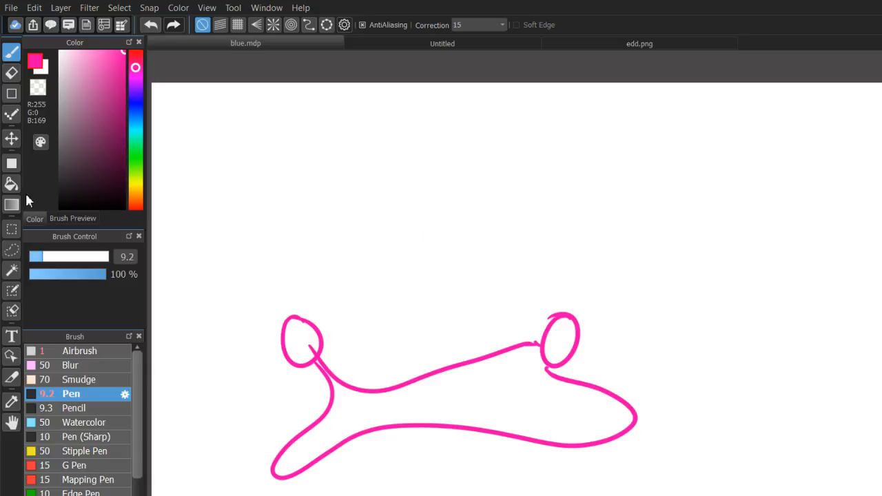
Fill both oval sleeves and the dress with lighter pink, R 255, G 128, B 212.
click(11, 183)
click(92, 52)
click(317, 338)
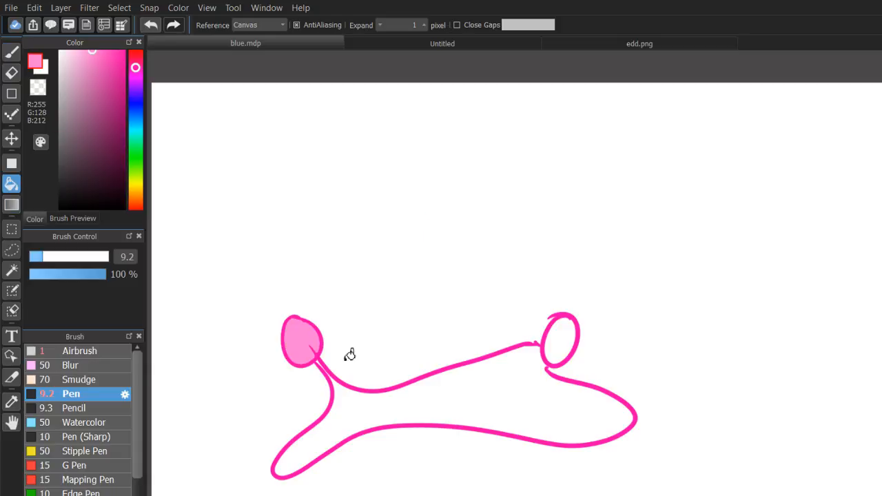
click(428, 400)
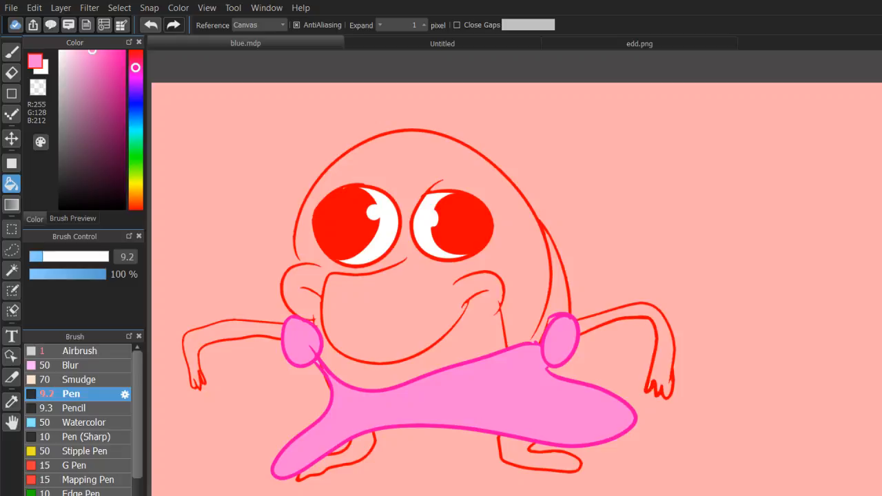
Draw a large oval head over the character's face in golden yellow, R 255, G 207, B 0, and fill it with the same colour.
scroll(535, 297, down, 2)
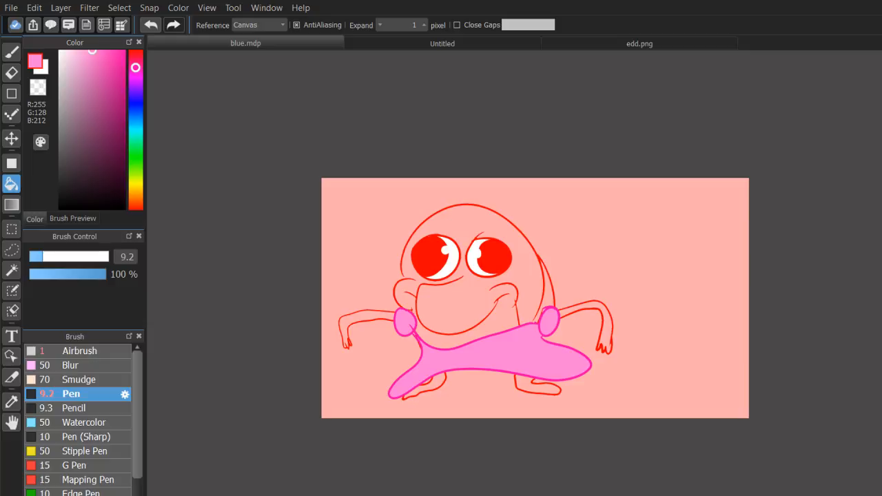
scroll(535, 297, up, 1)
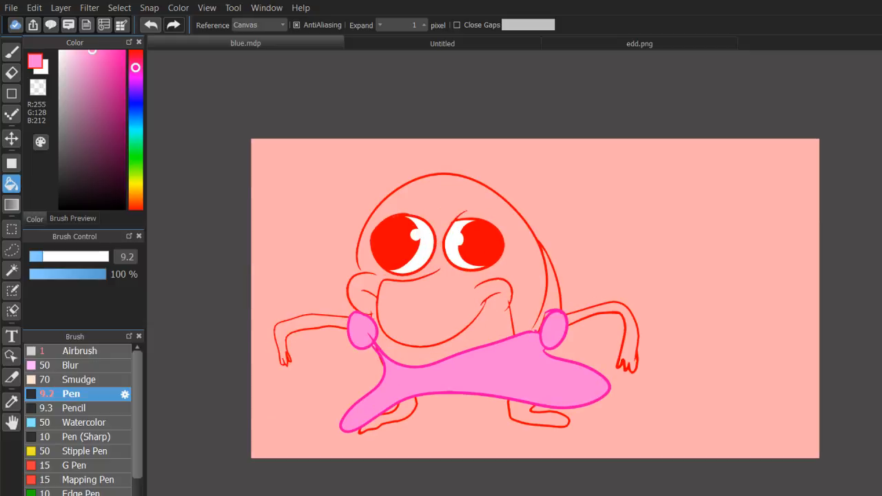
drag(87, 91, 160, 19)
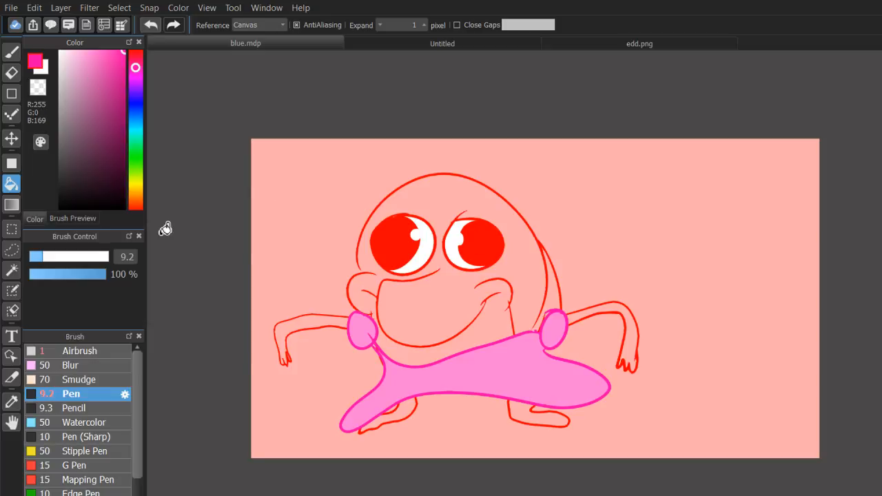
click(136, 198)
key(b)
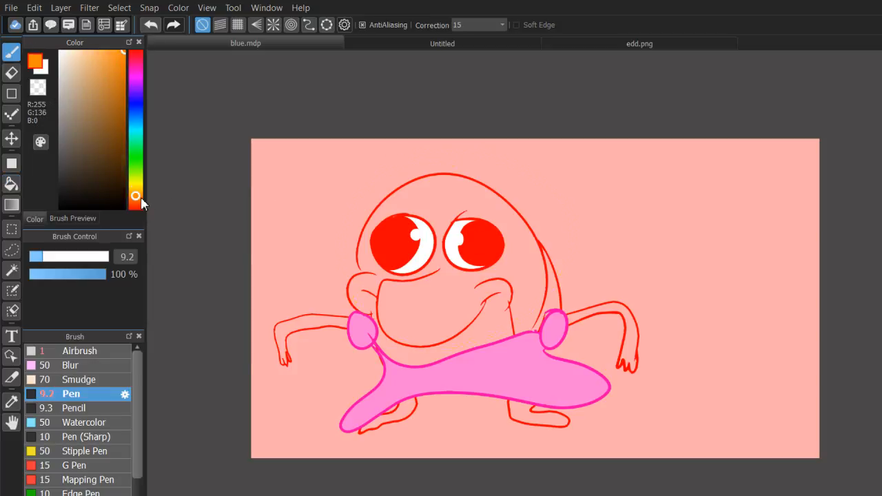
drag(140, 199, 137, 188)
drag(452, 164, 391, 155)
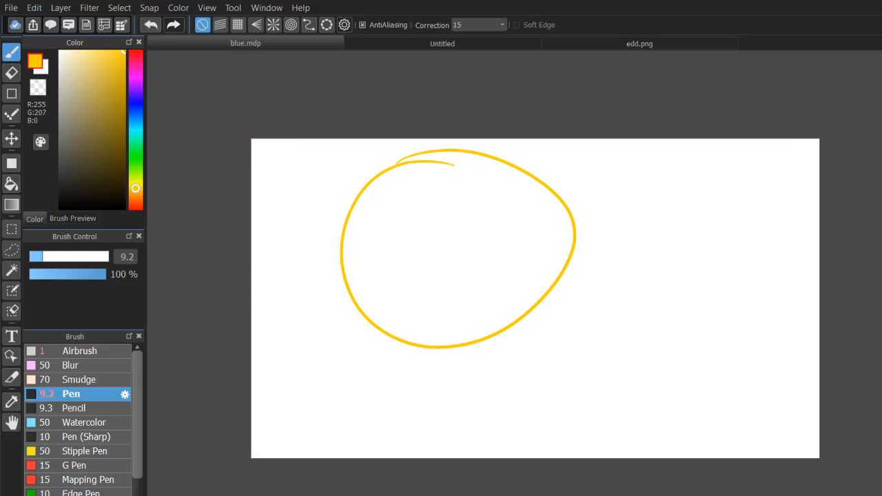
click(12, 183)
click(498, 235)
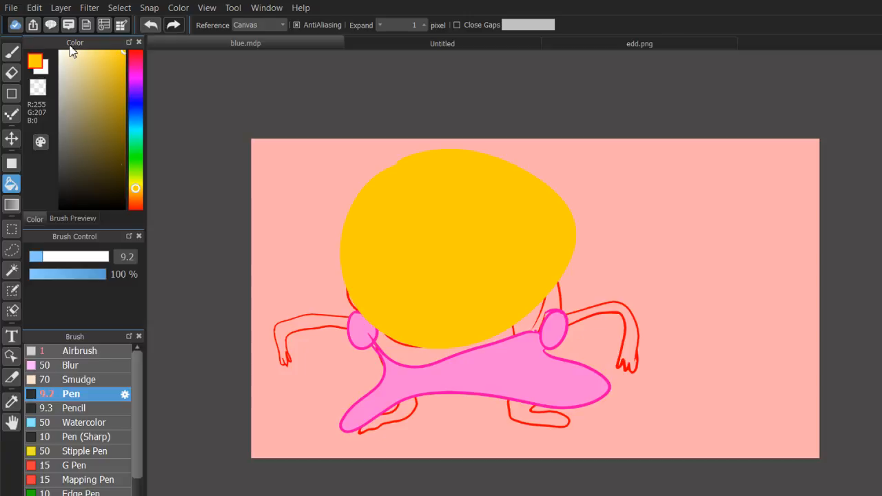
Draw two thick, tightly squeezed-shut eyes in black on the yellow head with the Pen, angled towards each other.
key(b)
click(116, 166)
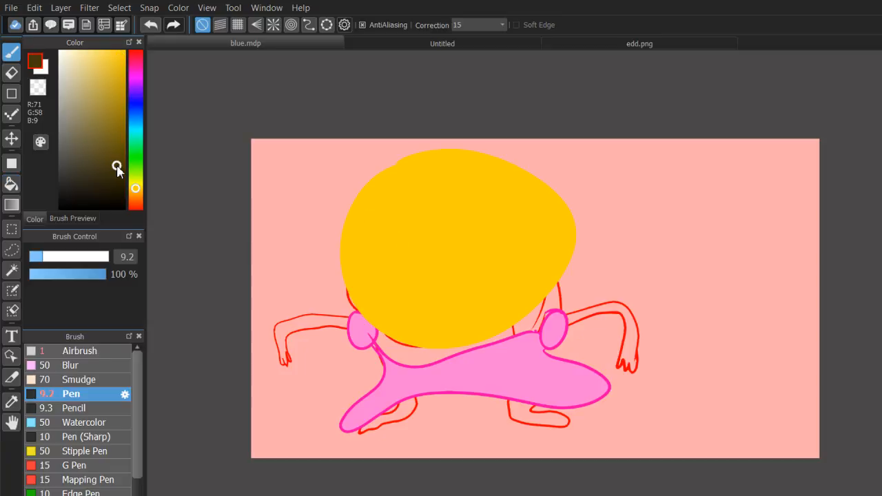
drag(117, 166, 125, 209)
mouse_move(369, 213)
mouse_down()
mouse_move(404, 246)
mouse_move(376, 220)
mouse_move(403, 249)
mouse_move(358, 255)
mouse_up()
mouse_move(483, 241)
mouse_down()
mouse_move(516, 201)
mouse_move(520, 210)
mouse_move(476, 254)
mouse_move(523, 197)
mouse_move(476, 251)
mouse_move(543, 243)
mouse_move(479, 249)
mouse_up()
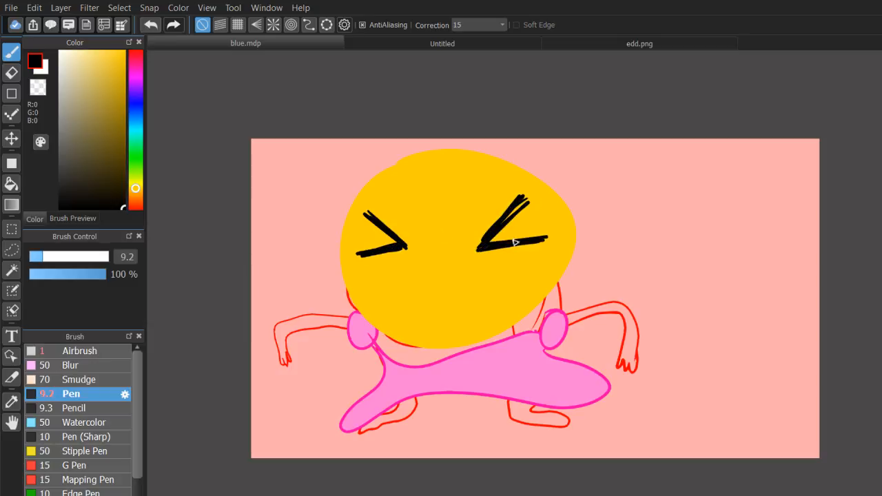
Draw and colour in a blue teardrop, R 61, G 108, B 255, at the outer corner of each eye.
click(137, 111)
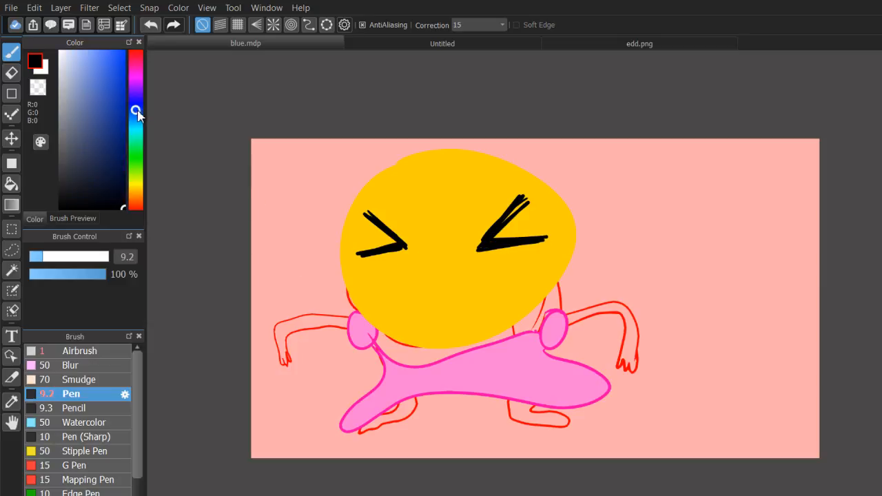
click(114, 100)
click(109, 52)
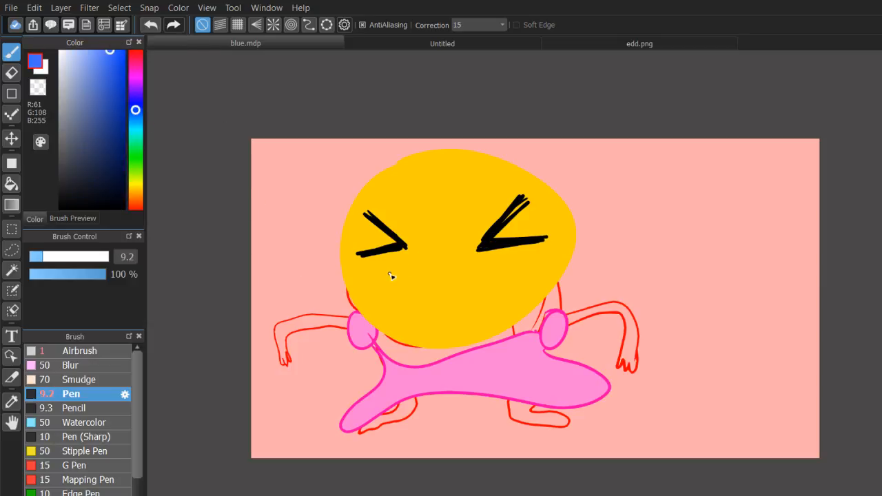
mouse_move(368, 257)
mouse_down()
mouse_move(347, 288)
mouse_move(372, 278)
mouse_move(381, 263)
mouse_move(344, 284)
mouse_move(379, 261)
mouse_move(347, 290)
mouse_move(369, 252)
mouse_move(359, 271)
mouse_up()
key(ctrl+z)
key(ctrl+z)
mouse_move(534, 243)
mouse_down()
mouse_move(556, 274)
mouse_move(560, 264)
mouse_move(536, 247)
mouse_move(547, 259)
mouse_up()
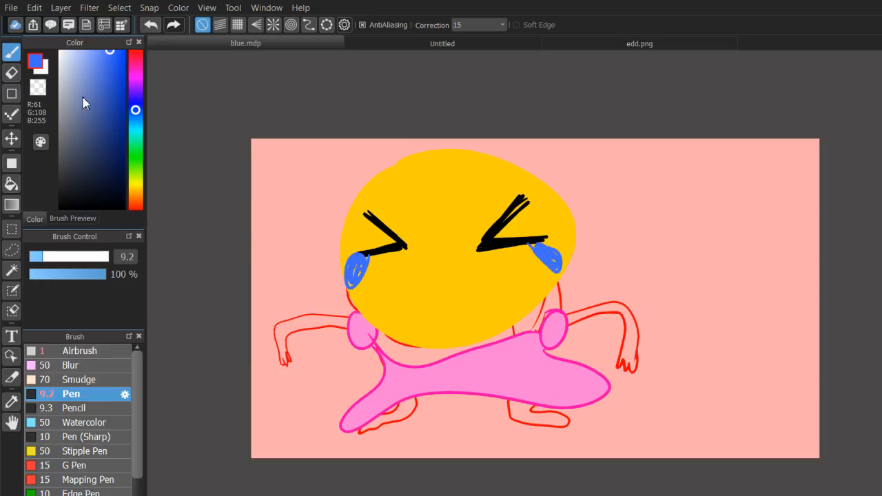
Outline a wide open laughing mouth in black, with a slanted upper line and a deep curve beneath it.
drag(103, 127, 141, 219)
drag(374, 276, 514, 257)
key(ctrl+z)
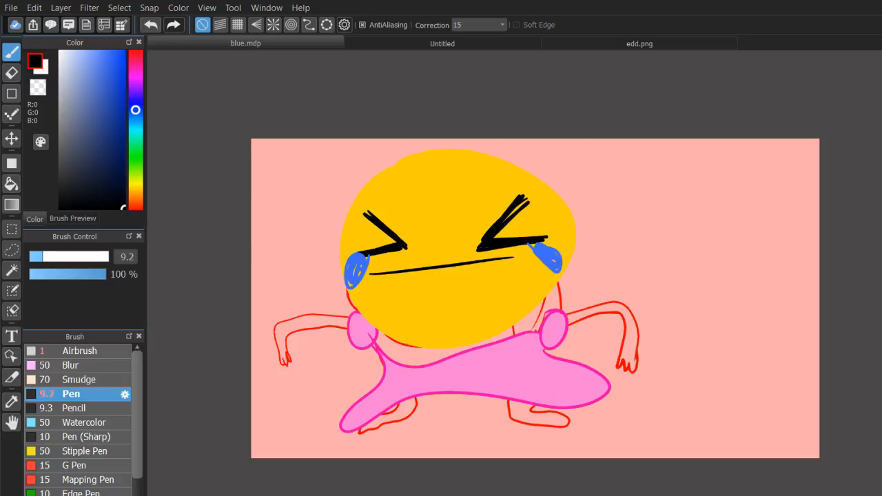
scroll(792, 122, up, 1)
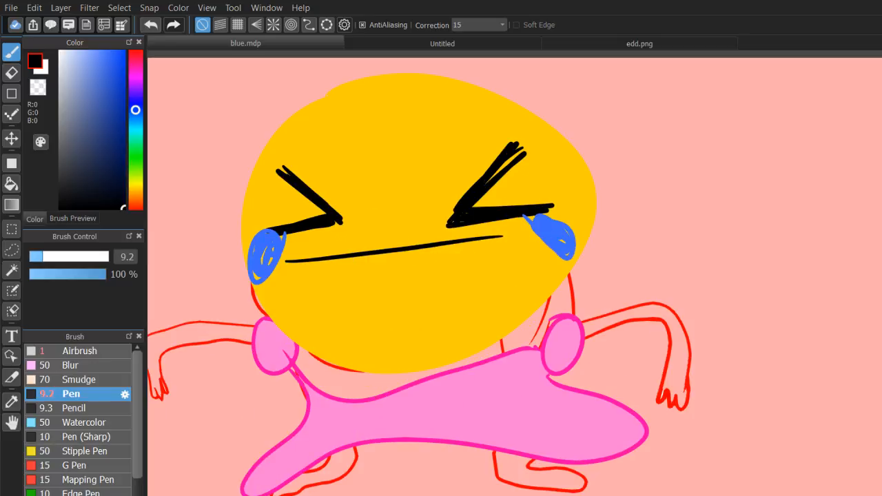
mouse_move(286, 262)
mouse_down()
mouse_move(326, 327)
mouse_move(502, 303)
mouse_move(513, 233)
mouse_up()
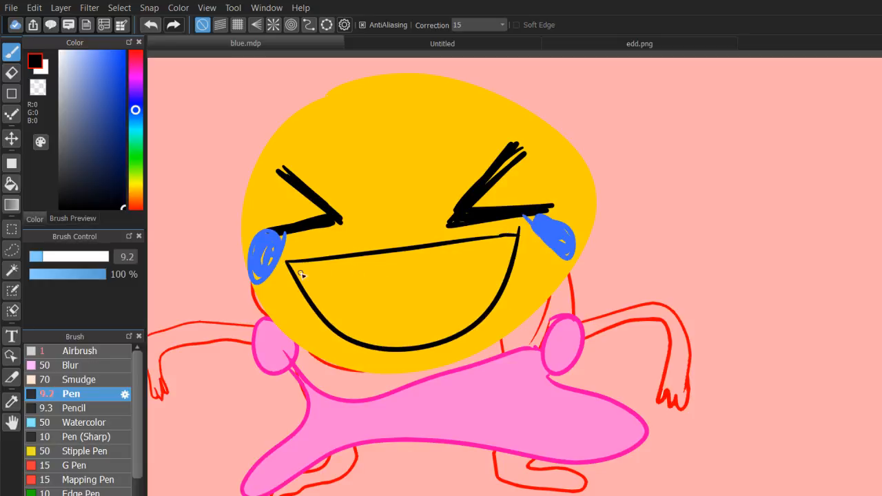
Draw the lower edge of the teeth across the mouth and blacken both mouth corners beneath it.
mouse_move(289, 263)
mouse_down()
mouse_move(355, 286)
mouse_move(517, 229)
mouse_up()
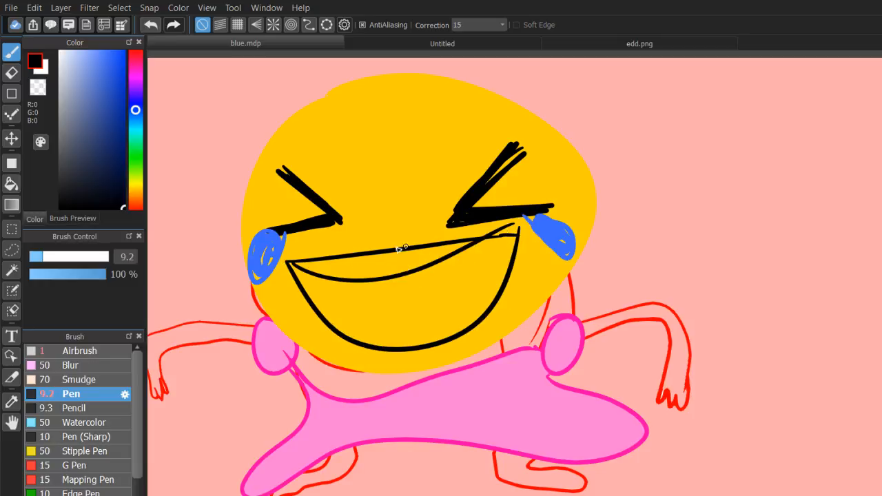
key(ctrl+z)
mouse_move(291, 263)
mouse_down()
mouse_move(505, 259)
mouse_move(522, 250)
mouse_move(510, 268)
mouse_move(512, 258)
mouse_up()
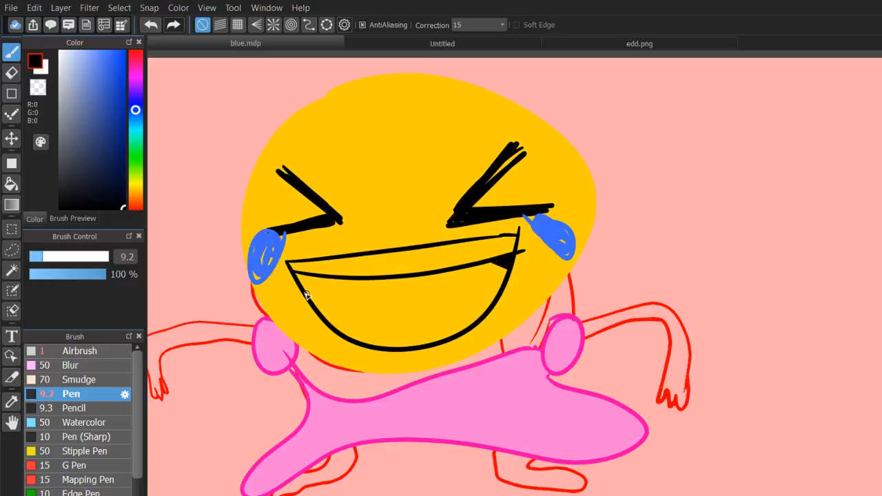
mouse_move(305, 290)
mouse_down()
mouse_move(328, 285)
mouse_move(303, 278)
mouse_move(317, 281)
mouse_move(306, 290)
mouse_up()
key(ctrl+z)
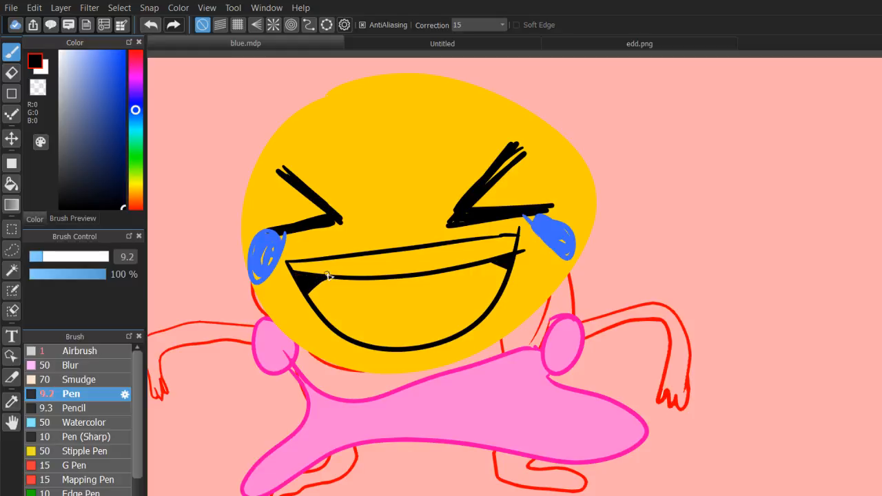
Fill the open mouth with magenta, R 255, G 0, B 213, and the band of teeth with white.
drag(113, 88, 163, 42)
click(136, 55)
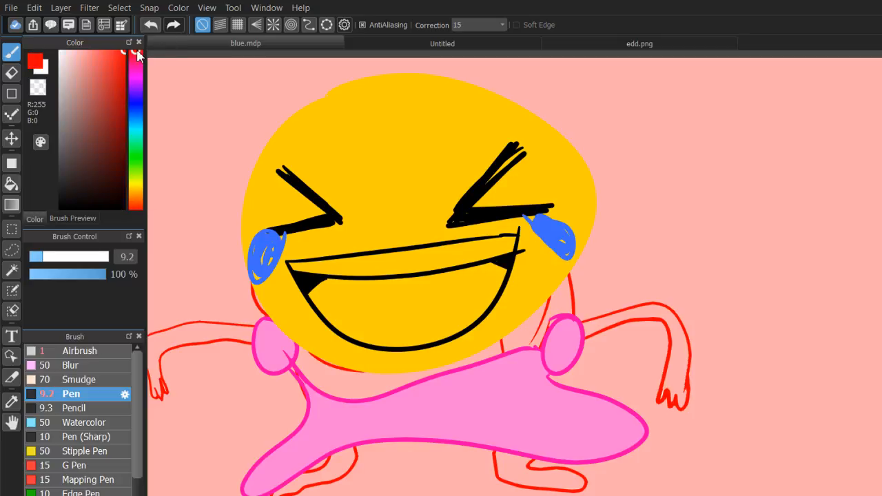
click(137, 73)
click(138, 75)
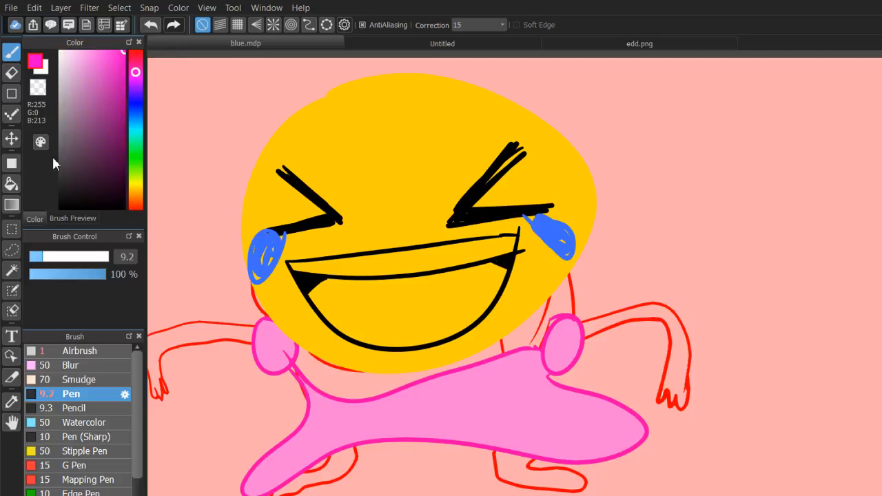
click(11, 183)
click(444, 299)
click(61, 51)
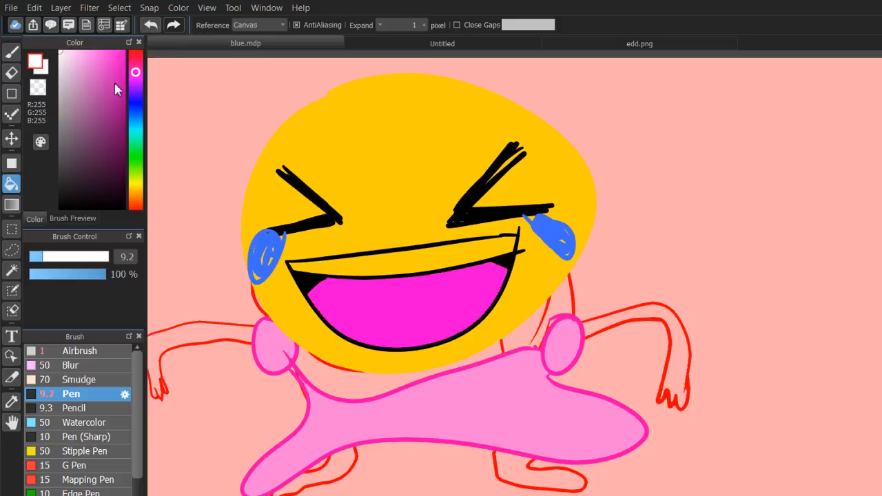
click(402, 263)
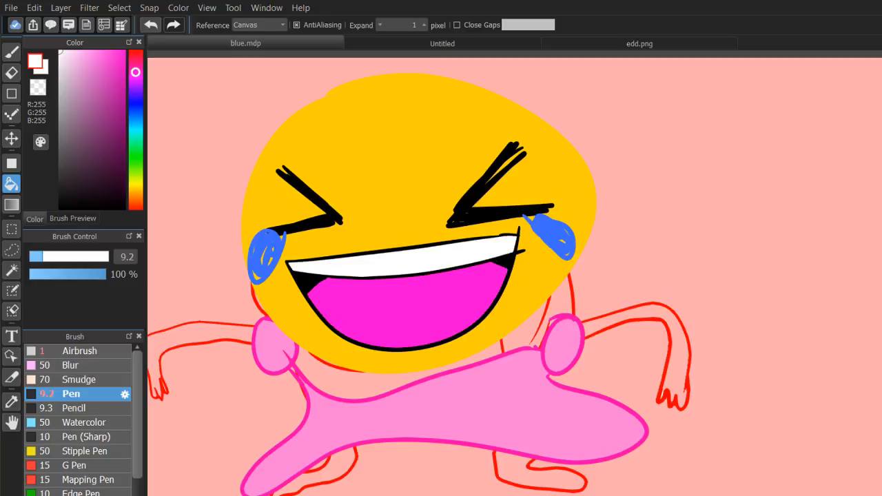
Set up the Airbrush at size 220 with a pinkish red, R 255, G 0, B 114.
scroll(687, 390, down, 3)
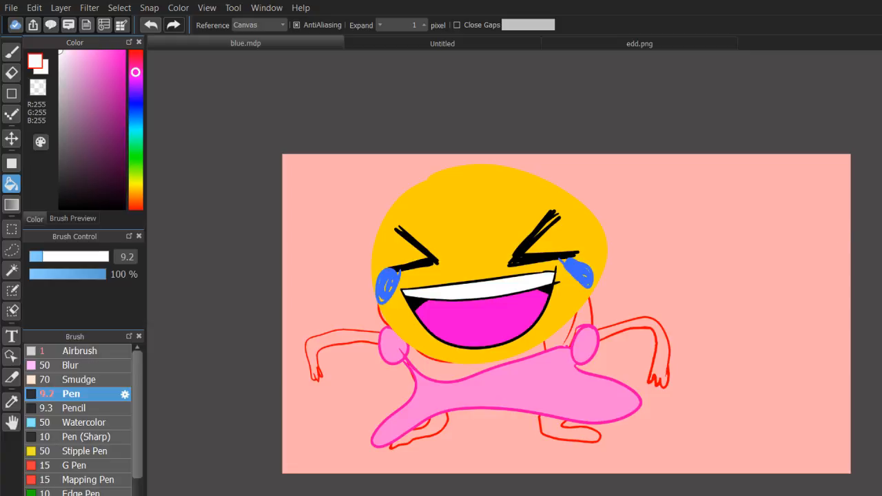
scroll(532, 298, up, 3)
drag(92, 78, 125, 28)
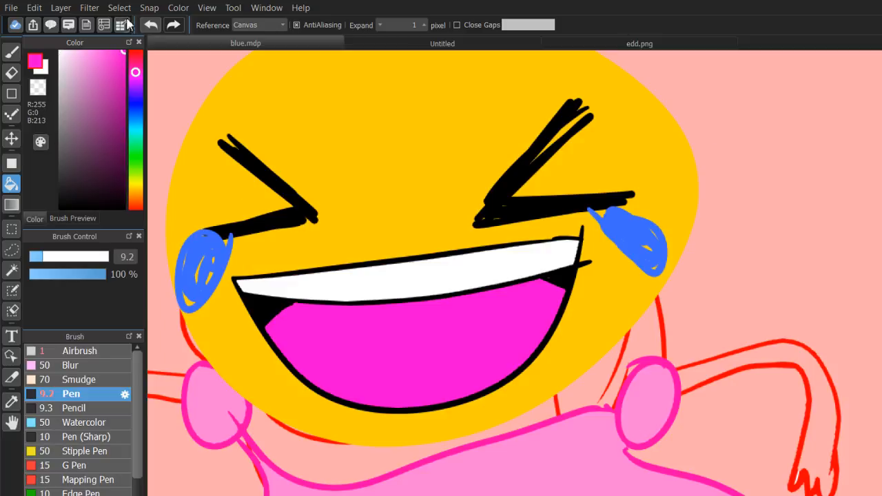
click(14, 53)
click(136, 62)
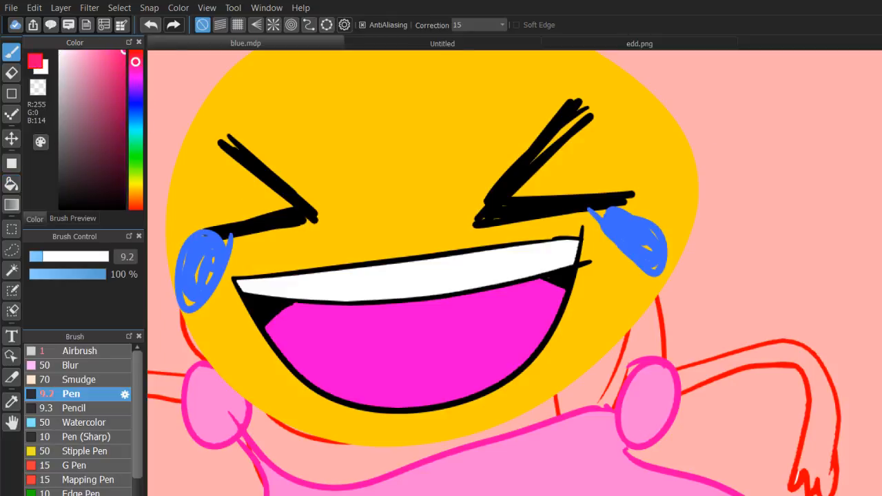
scroll(532, 300, down, 2)
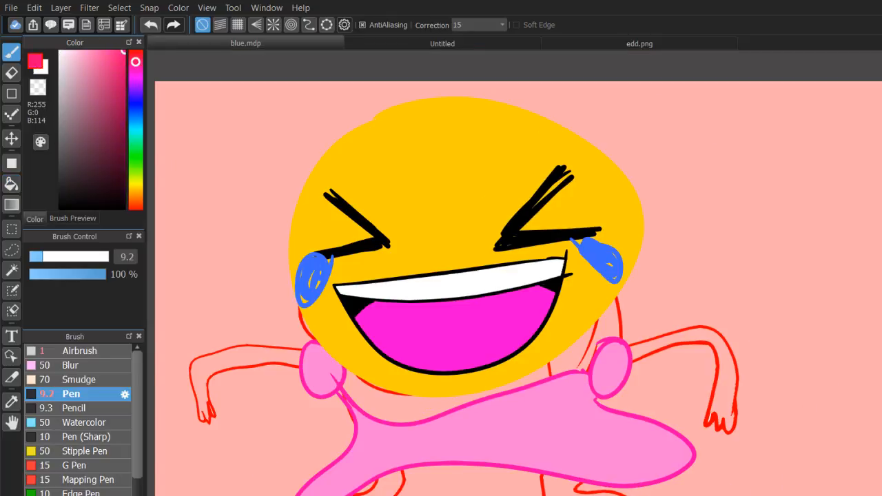
click(93, 351)
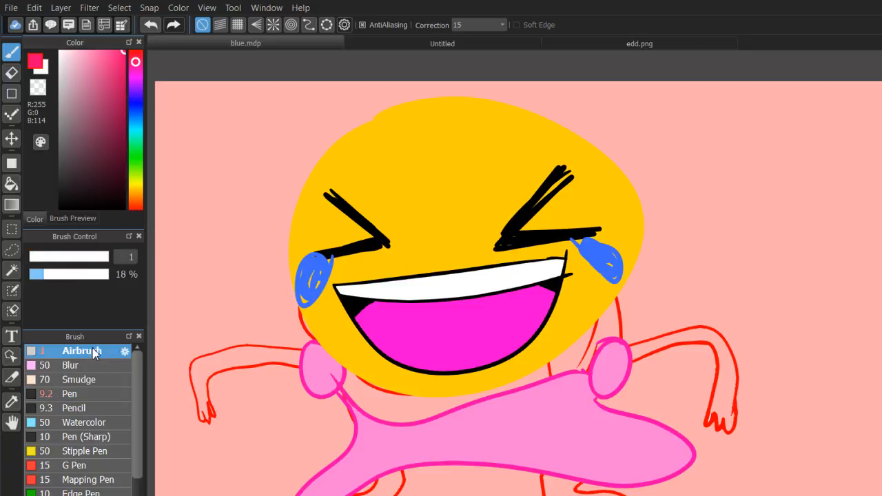
drag(73, 256, 112, 258)
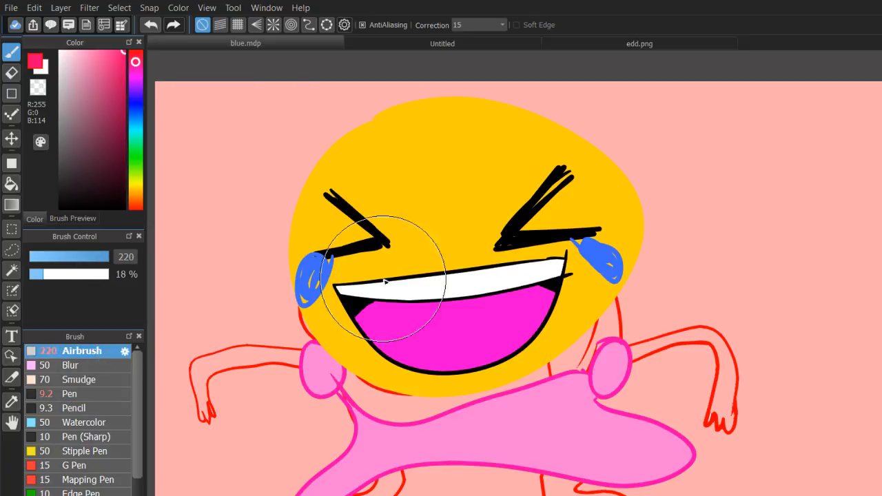
Airbrush a soft blush over both cheeks and a round spot between the eyes.
mouse_move(301, 306)
mouse_down()
mouse_move(394, 304)
mouse_move(411, 269)
mouse_up()
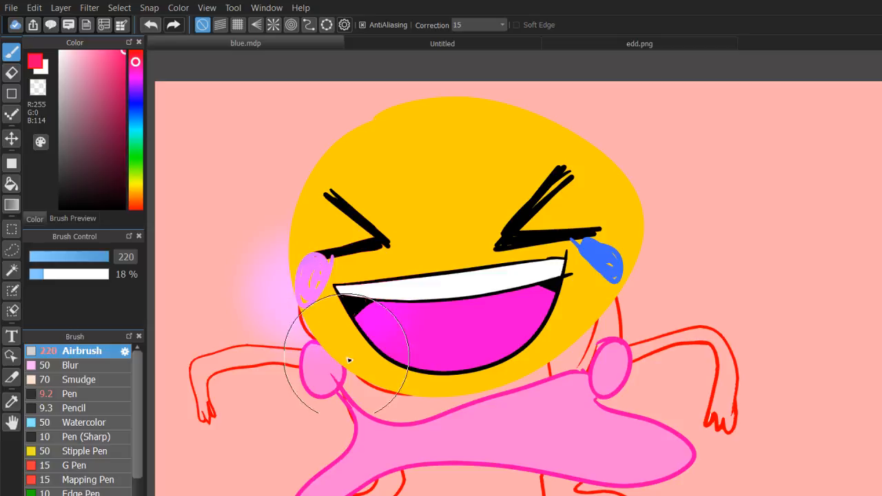
key(ctrl+z)
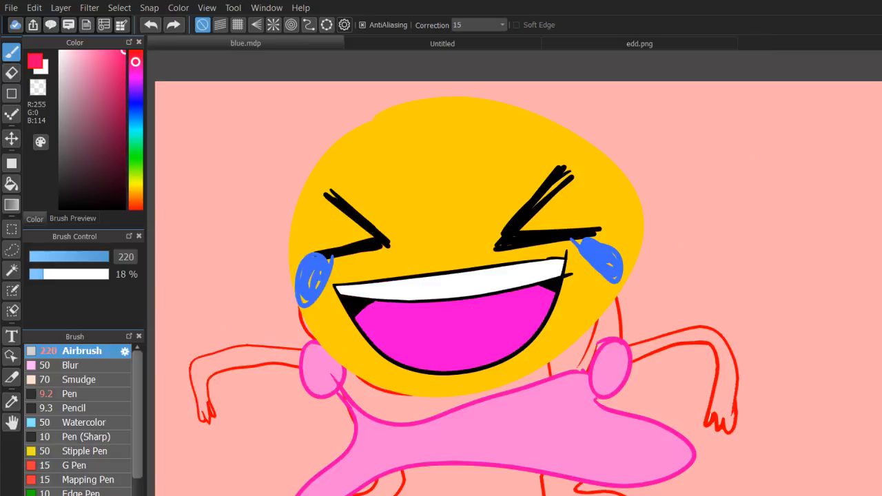
mouse_move(572, 233)
mouse_down()
mouse_move(536, 246)
mouse_move(611, 255)
mouse_move(301, 298)
mouse_up()
key(ctrl+z)
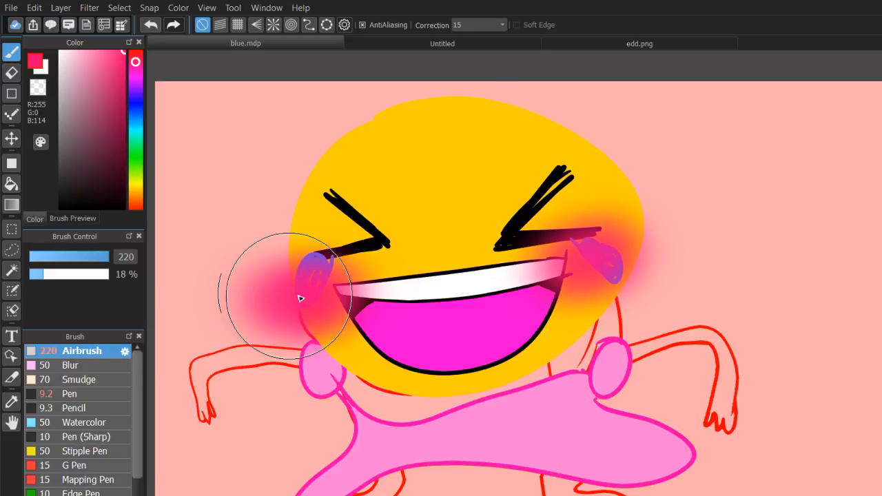
drag(448, 230, 459, 228)
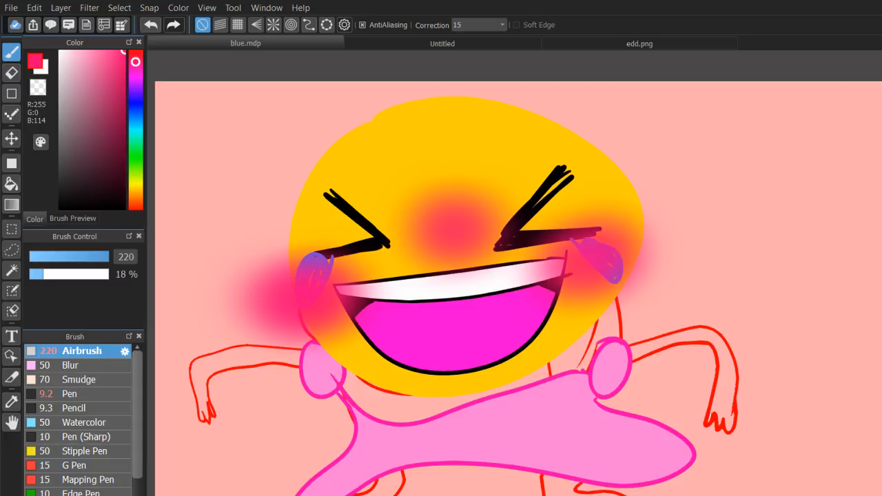
drag(509, 276, 534, 263)
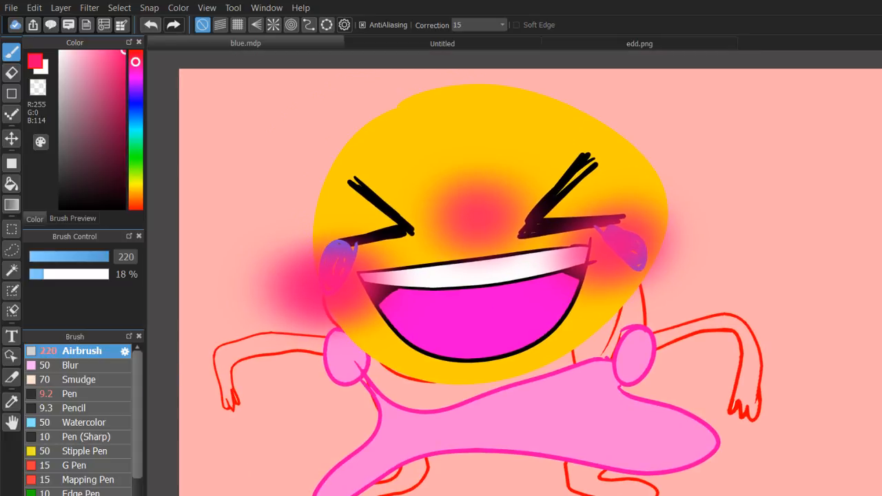
scroll(535, 299, up, 1)
scroll(535, 299, down, 2)
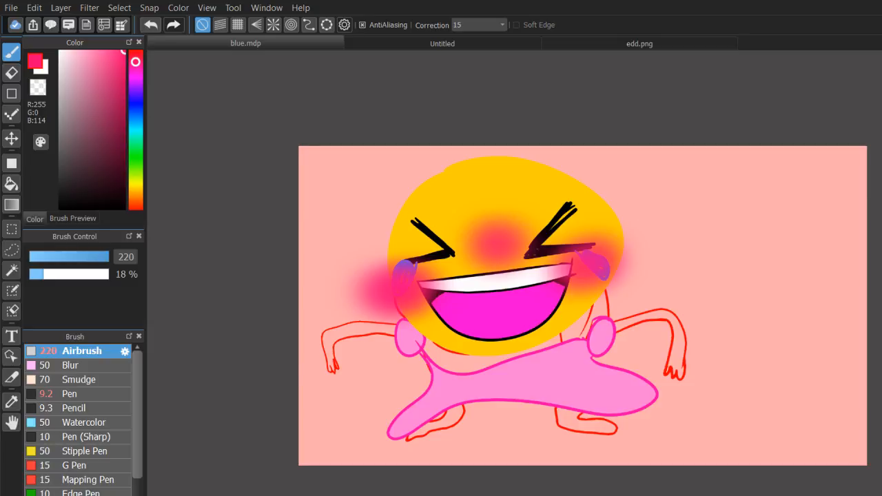
scroll(496, 230, up, 1)
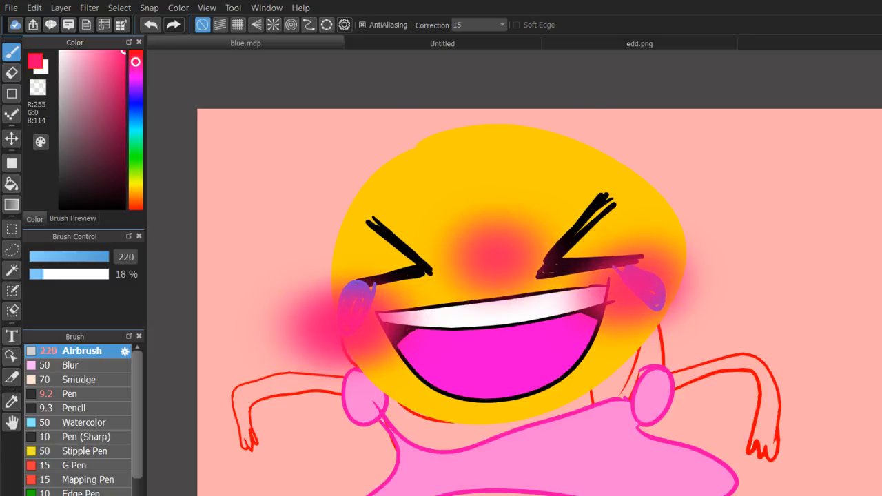
drag(482, 310, 476, 253)
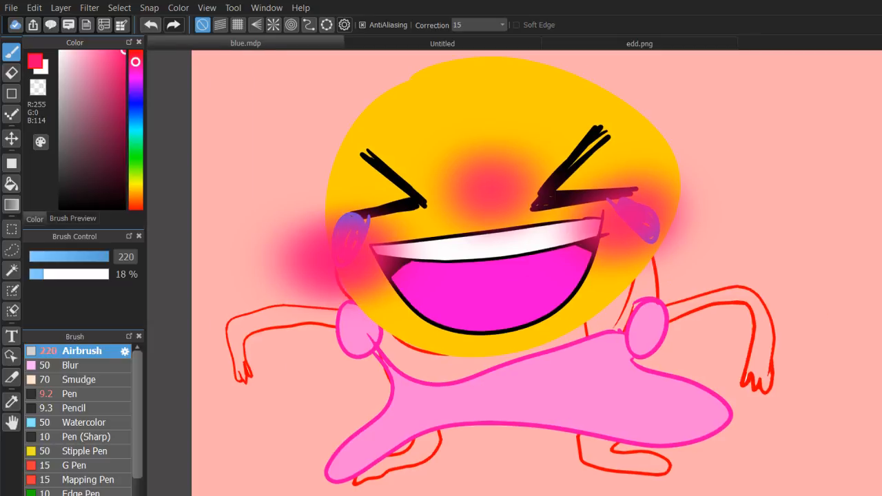
Set up the Pen at size 6.5 with red, R 255, G 17, B 0, for sketching on the blank canvas.
scroll(514, 273, down, 1)
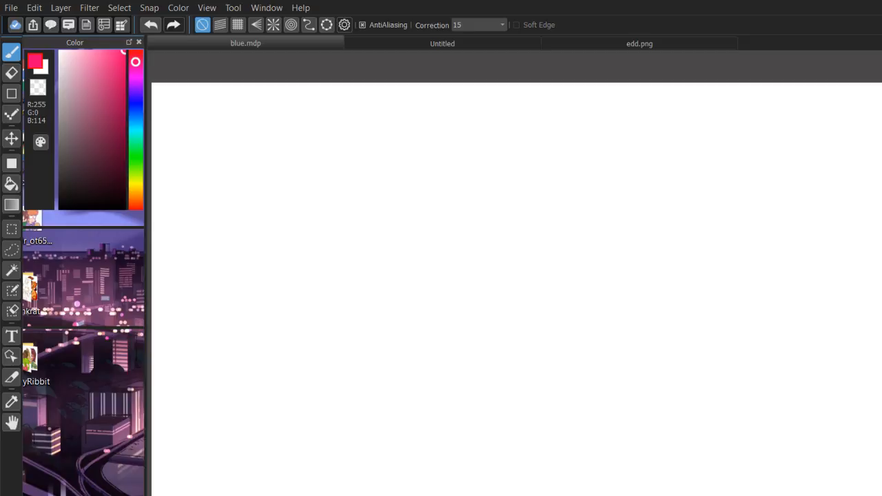
key(ctrl+minus)
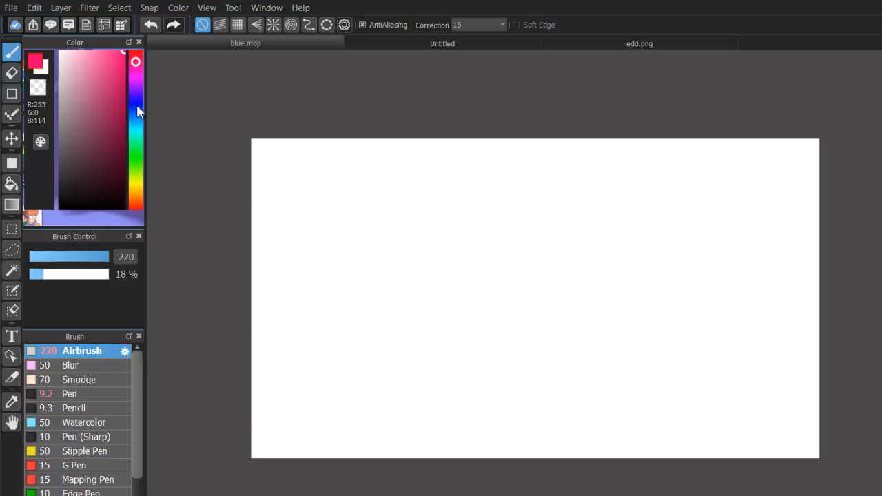
click(120, 206)
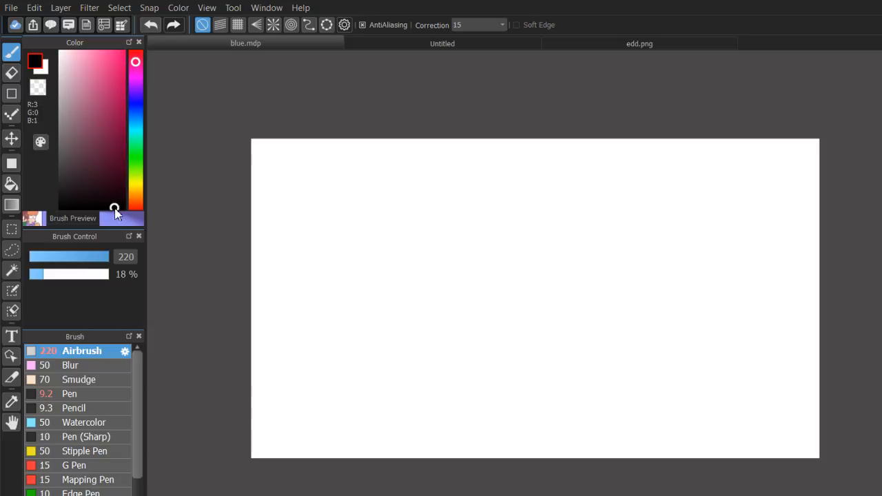
drag(129, 229, 137, 219)
mouse_move(110, 158)
mouse_down()
mouse_move(181, 131)
mouse_move(208, 29)
mouse_up()
click(86, 393)
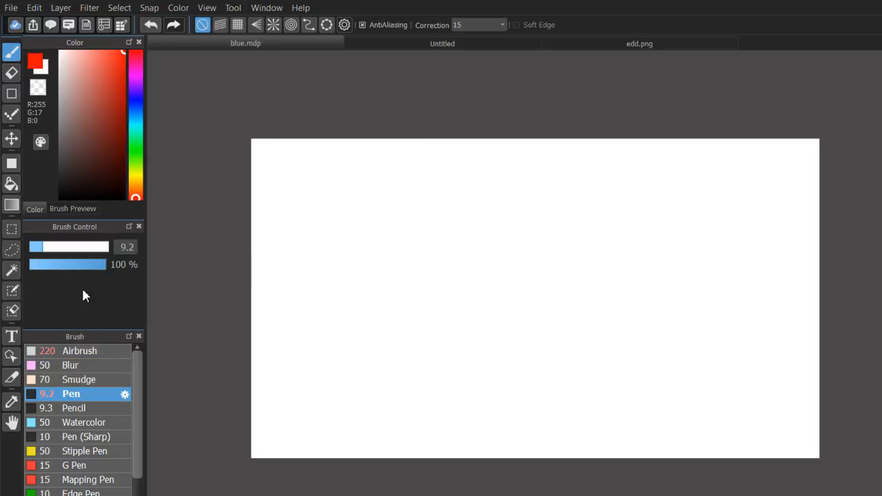
click(39, 247)
Sketch a round head with loose overlapping loops in the upper middle of the canvas.
mouse_move(511, 186)
mouse_down()
mouse_move(466, 235)
mouse_move(567, 299)
mouse_move(587, 266)
mouse_up()
key(ctrl+z)
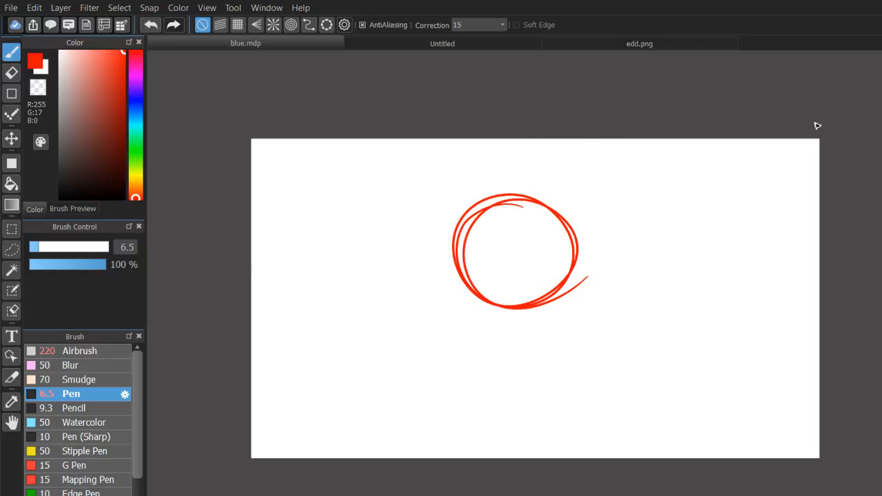
key(ctrl+plus)
key(ctrl+minus)
Sketch a short neck, a curved shoulder line and two long torso sides down to the canvas's lower edge.
mouse_move(536, 305)
mouse_down()
mouse_move(526, 337)
mouse_move(544, 309)
mouse_move(540, 331)
mouse_move(596, 315)
mouse_up()
key(ctrl+z)
drag(496, 332, 495, 459)
key(ctrl+z)
drag(595, 315, 585, 458)
key(ctrl+z)
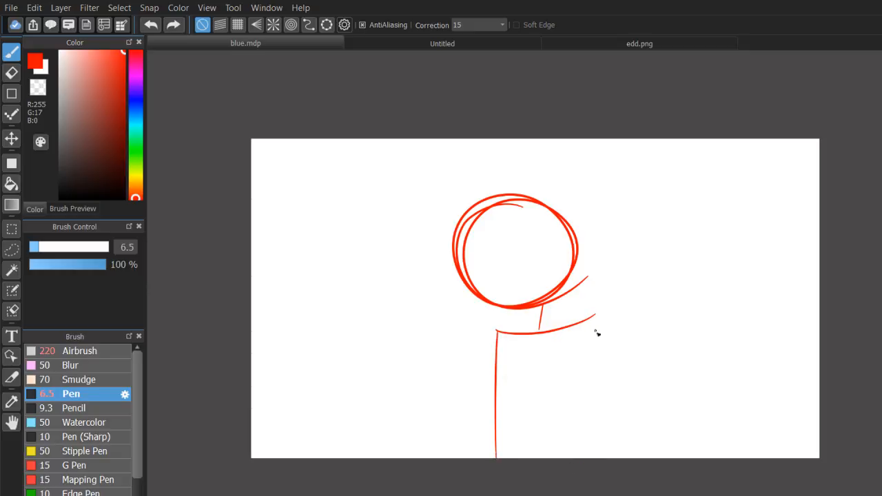
drag(590, 318, 592, 458)
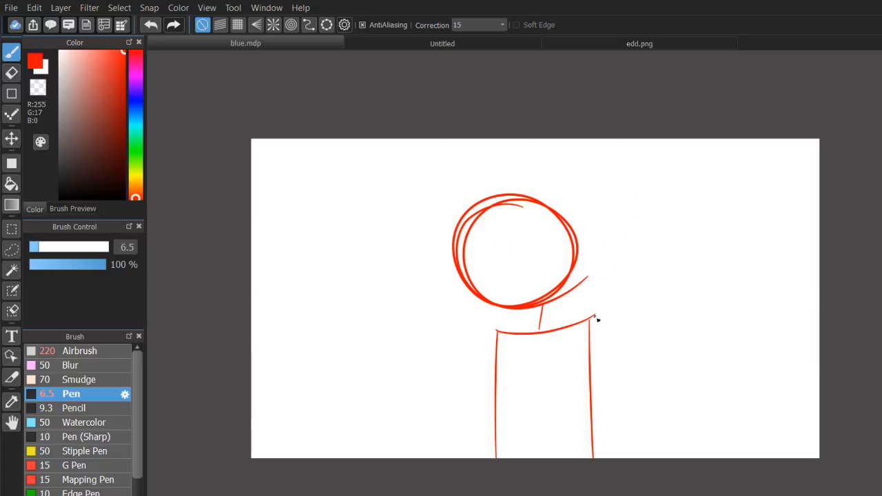
Sketch both raised arms with oval hands and add curved vertical and horizontal guidelines across the face.
drag(594, 317, 646, 194)
drag(515, 200, 511, 306)
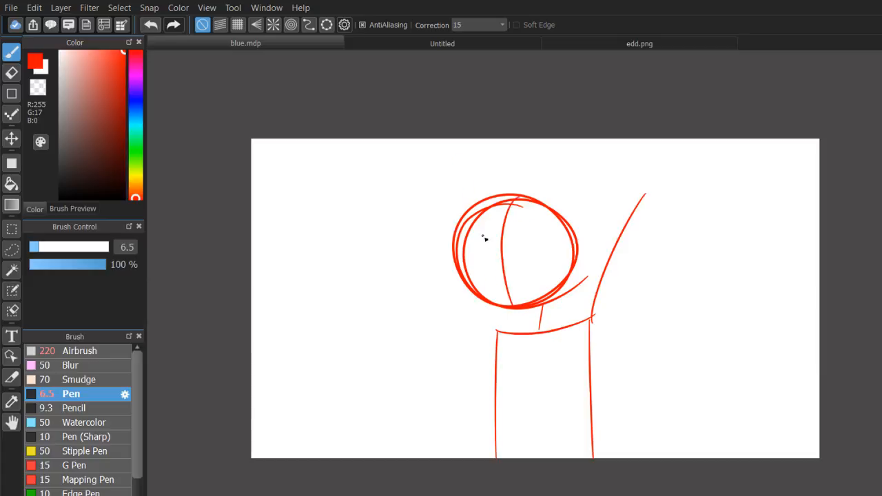
drag(463, 227, 571, 237)
mouse_move(503, 336)
mouse_down()
mouse_move(455, 158)
mouse_move(460, 173)
mouse_up()
drag(648, 188, 655, 185)
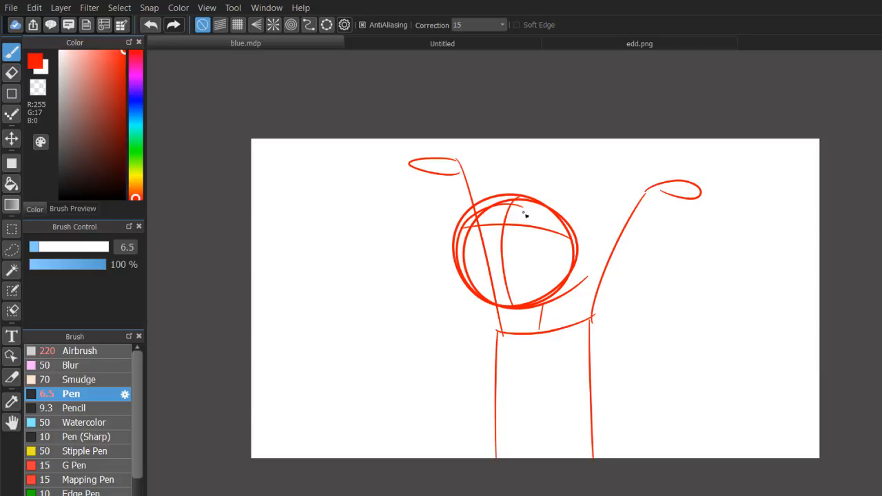
Sketch two slanted oval eyes with pupils, a mouth line beneath them, and full hair with two small tufts on top.
drag(508, 205, 570, 238)
drag(536, 214, 555, 221)
mouse_move(485, 206)
mouse_down()
mouse_move(443, 221)
mouse_move(503, 210)
mouse_move(483, 211)
mouse_move(493, 208)
mouse_move(482, 209)
mouse_move(510, 234)
mouse_move(576, 242)
mouse_move(572, 310)
mouse_move(591, 320)
mouse_up()
key(ctrl+z)
key(ctrl+z)
mouse_move(559, 237)
mouse_down()
mouse_move(541, 303)
mouse_move(592, 232)
mouse_move(582, 215)
mouse_move(586, 186)
mouse_up()
mouse_move(596, 181)
mouse_down()
mouse_move(579, 201)
mouse_move(474, 172)
mouse_move(492, 183)
mouse_move(432, 281)
mouse_move(482, 302)
mouse_up()
drag(580, 196, 594, 274)
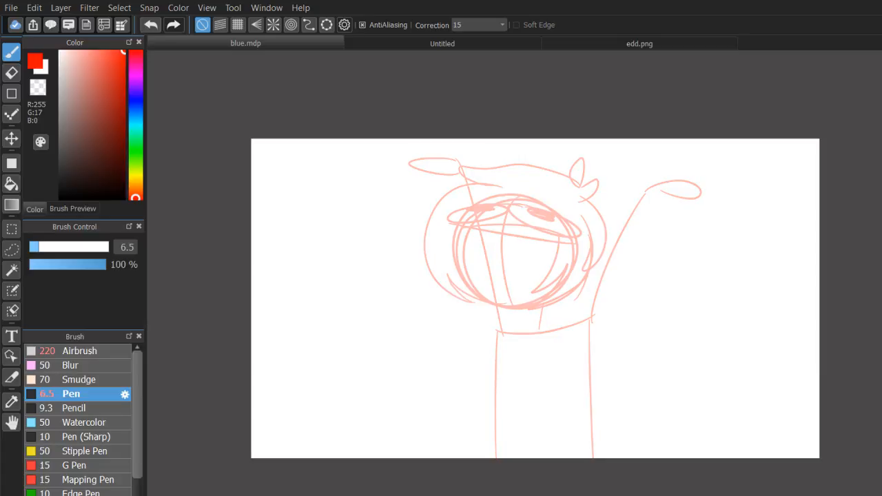
Set up the Pen at size 7.5 with blue, R 32, G 0, B 255, for inking over the faded sketch.
click(135, 105)
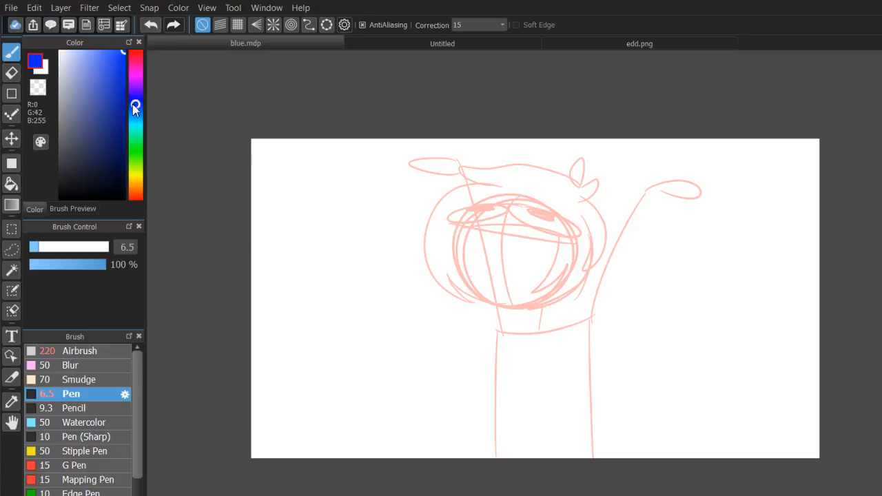
drag(134, 105, 135, 97)
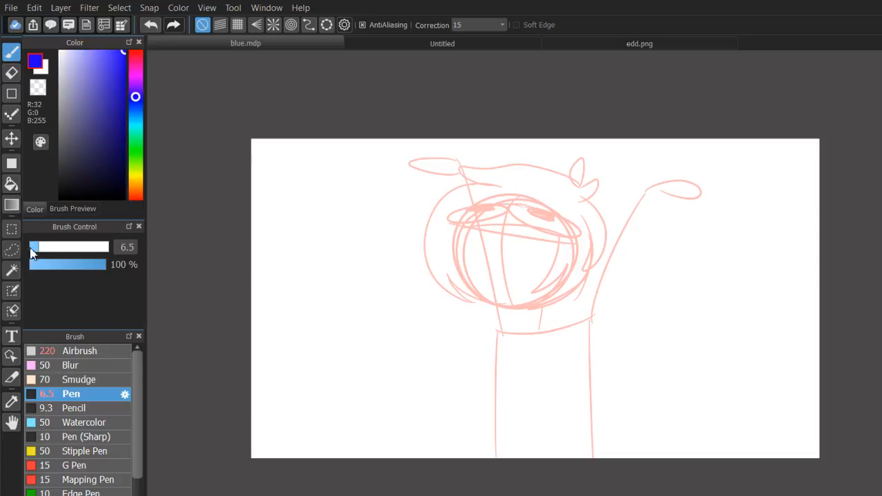
drag(30, 250, 30, 249)
scroll(537, 301, up, 1)
mouse_move(524, 262)
mouse_down()
mouse_move(607, 316)
mouse_move(580, 333)
mouse_move(579, 420)
mouse_up()
scroll(537, 299, up, 1)
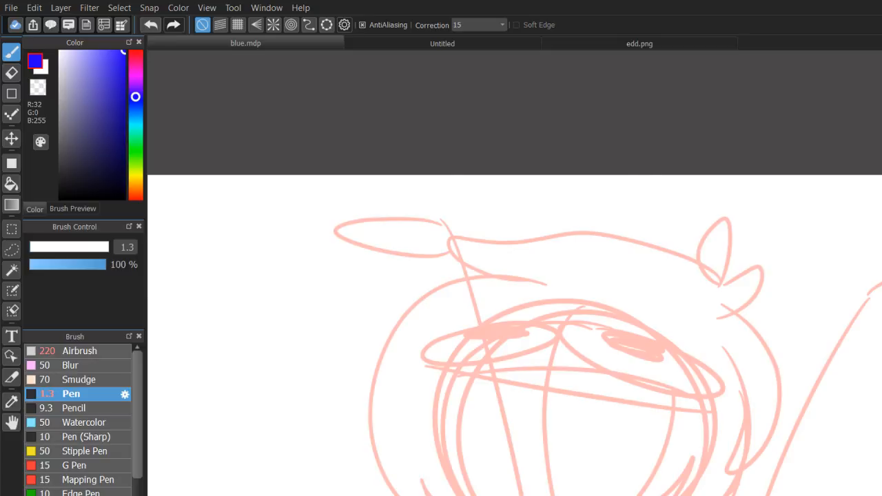
scroll(663, 350, up, 1)
drag(663, 350, 651, 232)
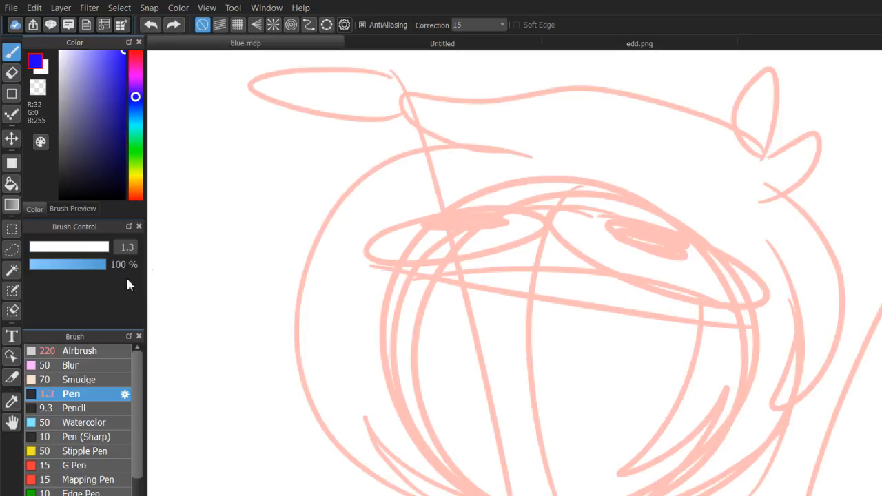
drag(34, 245, 40, 246)
Ink both slanted oval eyes with solid pupils along their upper lids and the long sloping line beneath them.
mouse_move(561, 217)
mouse_down()
mouse_move(628, 222)
mouse_move(753, 274)
mouse_move(597, 204)
mouse_up()
key(ctrl+z)
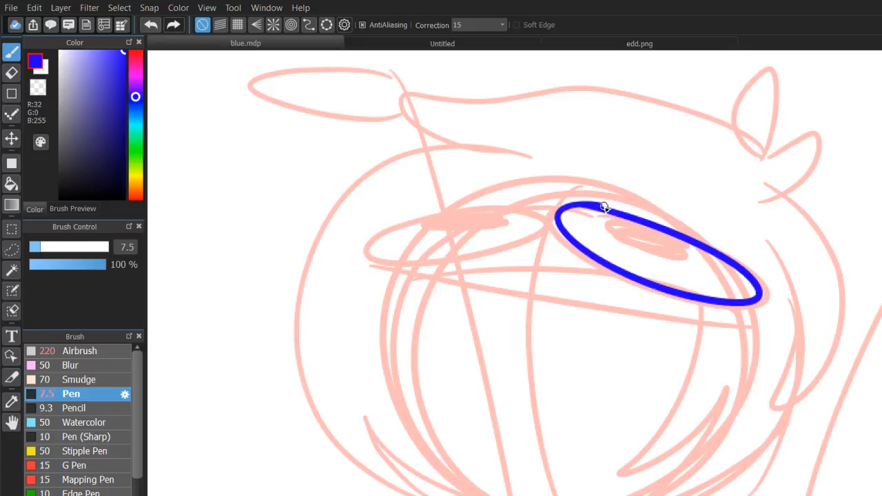
mouse_move(591, 204)
mouse_down()
mouse_move(633, 214)
mouse_move(668, 249)
mouse_move(633, 237)
mouse_up()
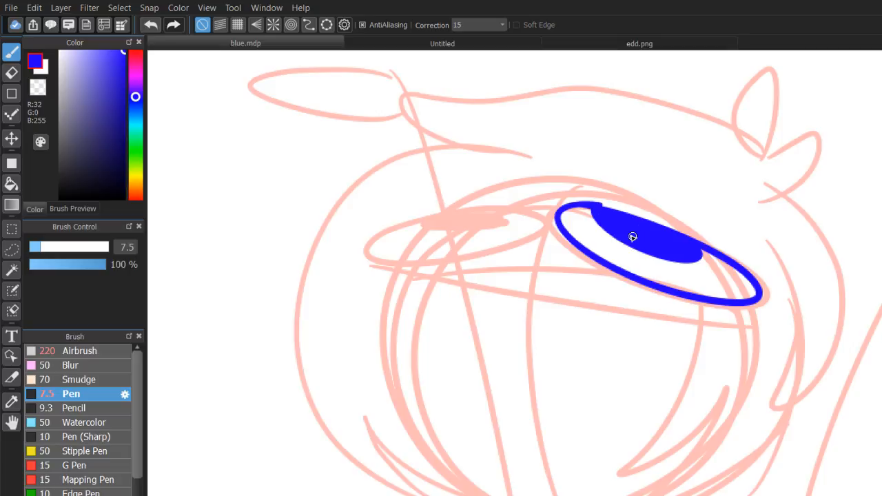
drag(420, 221, 498, 219)
drag(354, 272, 444, 280)
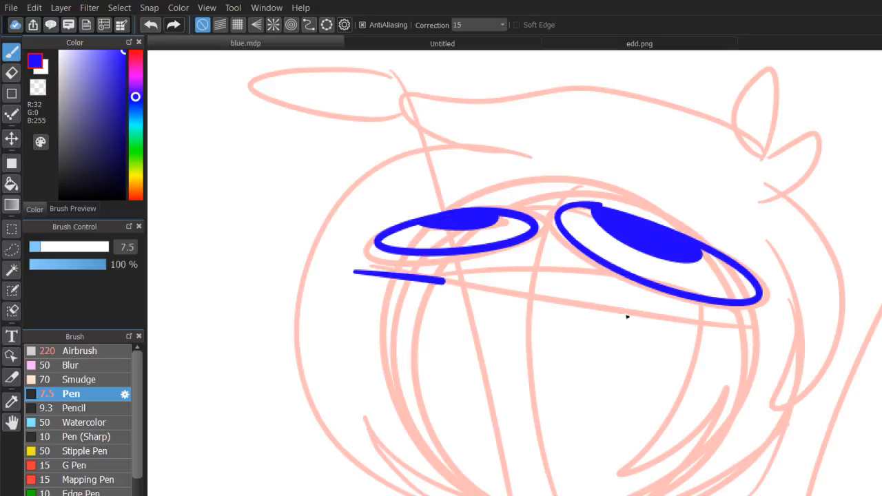
drag(627, 316, 749, 344)
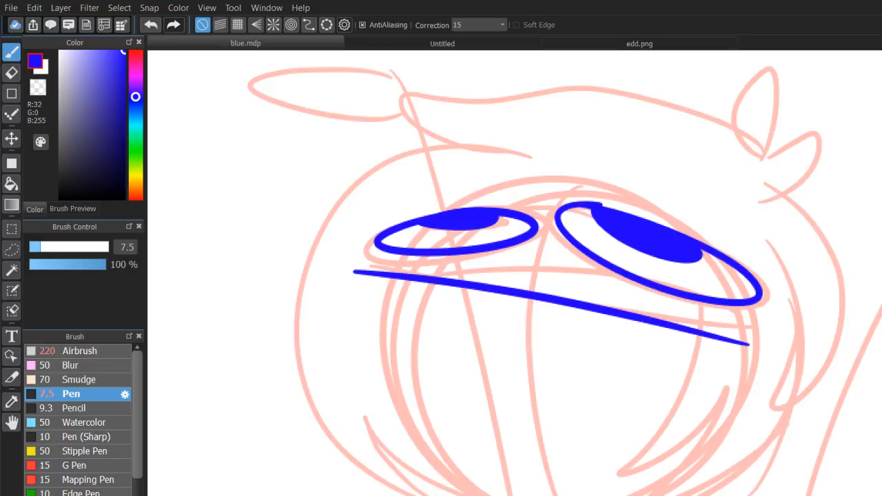
Ink the jaw as one curve from the left eye down and around the chin.
scroll(536, 297, down, 2)
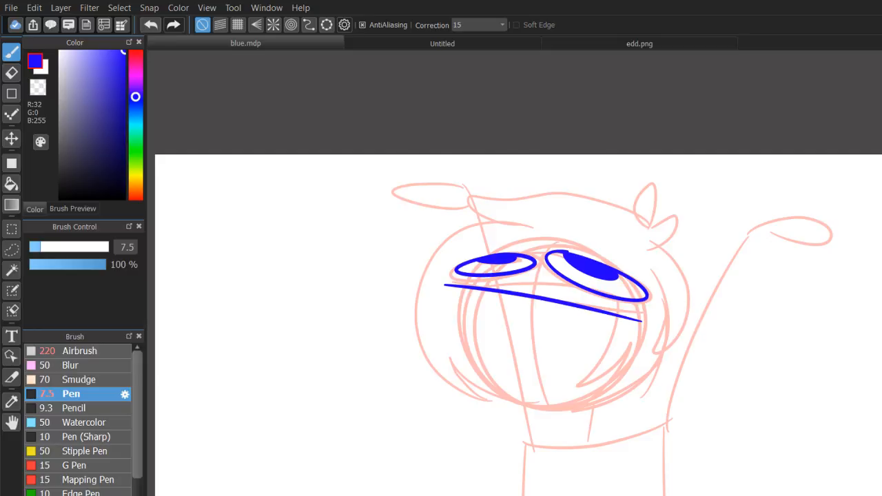
drag(536, 345, 499, 149)
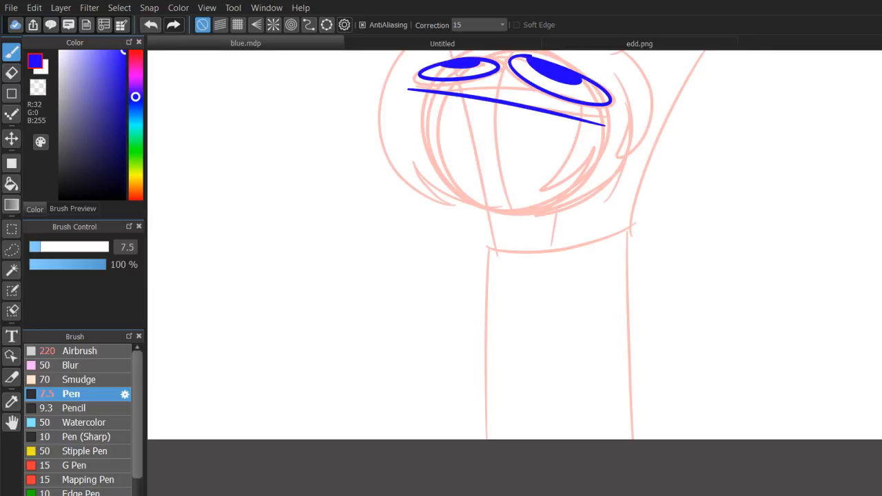
drag(556, 227, 559, 255)
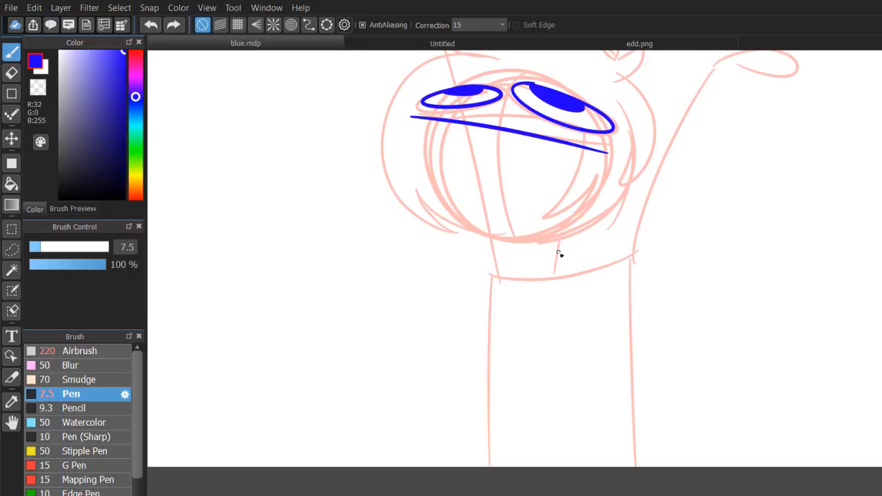
scroll(560, 254, up, 2)
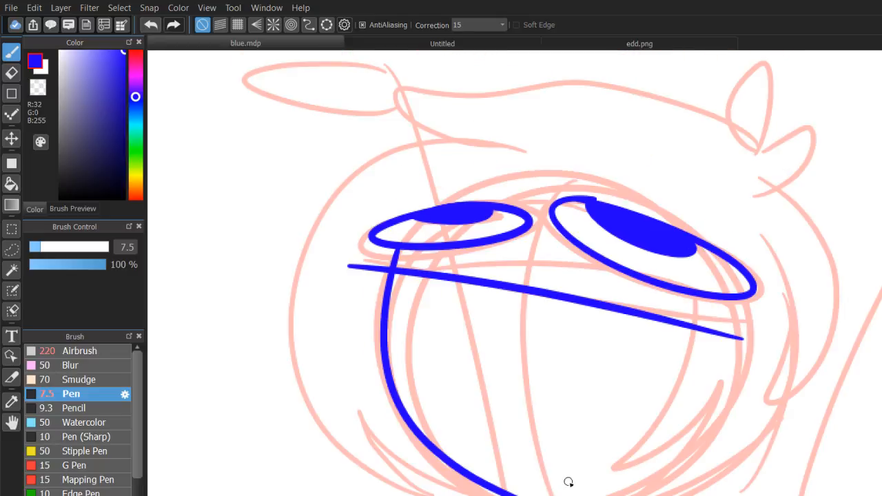
key(ctrl+z)
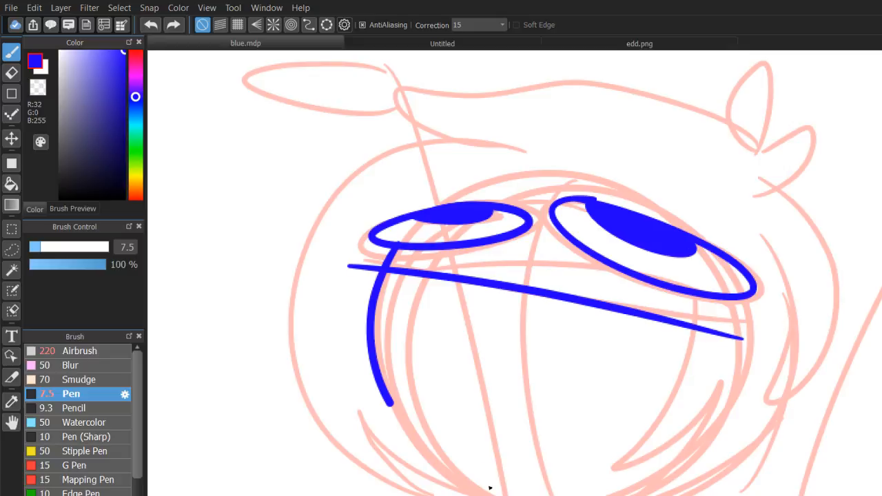
drag(490, 488, 633, 485)
Ink the inner hair edge from the right eye down to the chin and pointed strands along the lower right cheek.
mouse_move(698, 301)
mouse_down()
mouse_move(642, 480)
mouse_move(598, 475)
mouse_move(704, 401)
mouse_up()
drag(606, 481, 744, 414)
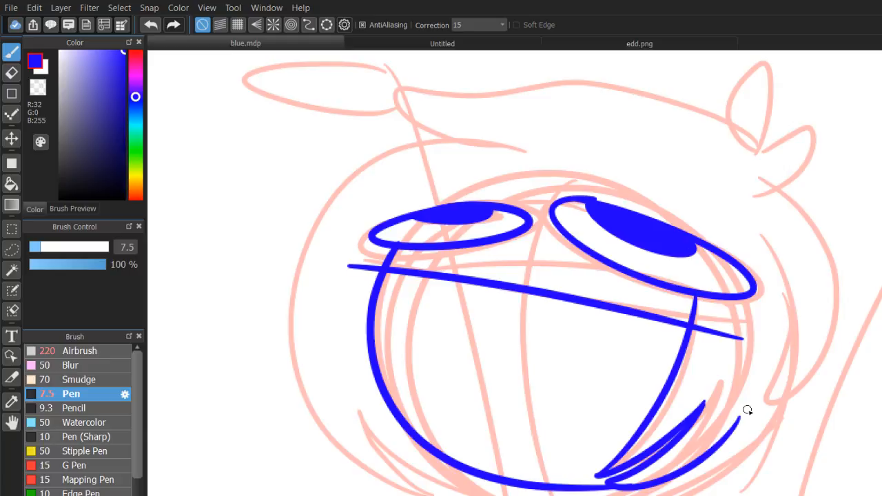
drag(632, 490, 755, 380)
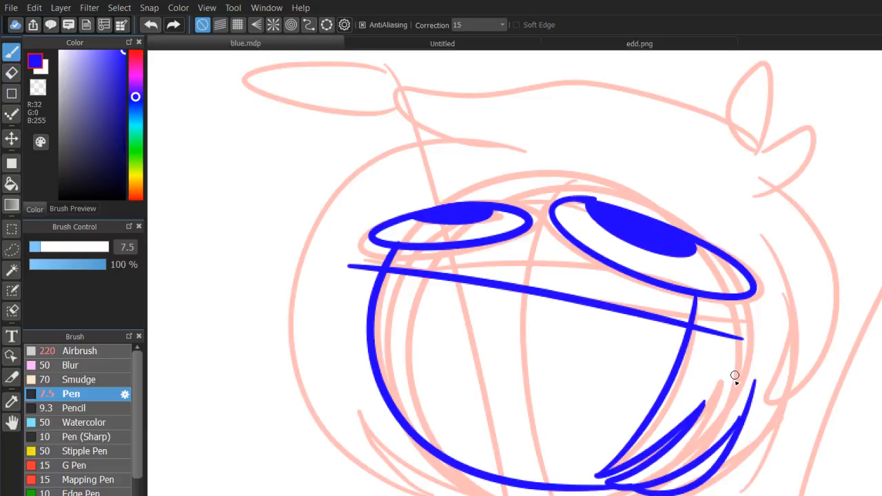
key(ctrl+z)
drag(662, 482, 785, 378)
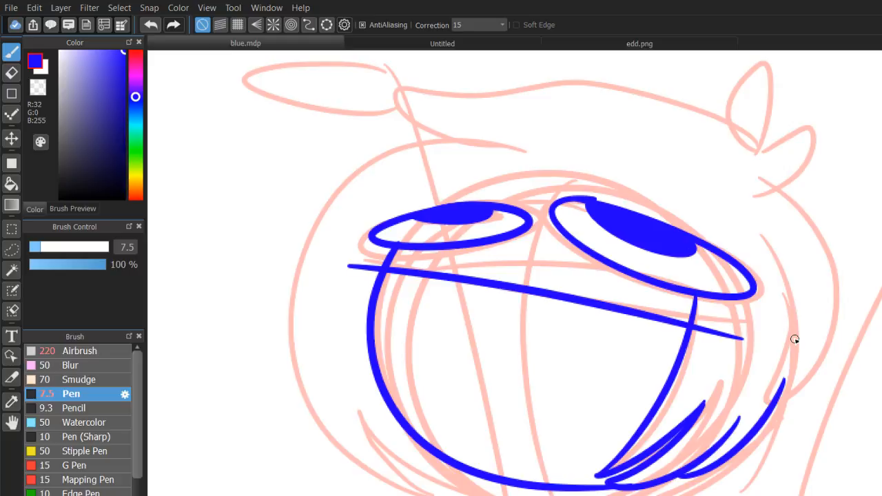
Ink the hair's right side, the two leaf-shaped tufts and the wavy top edge ending in a pointed lock.
drag(786, 325, 775, 214)
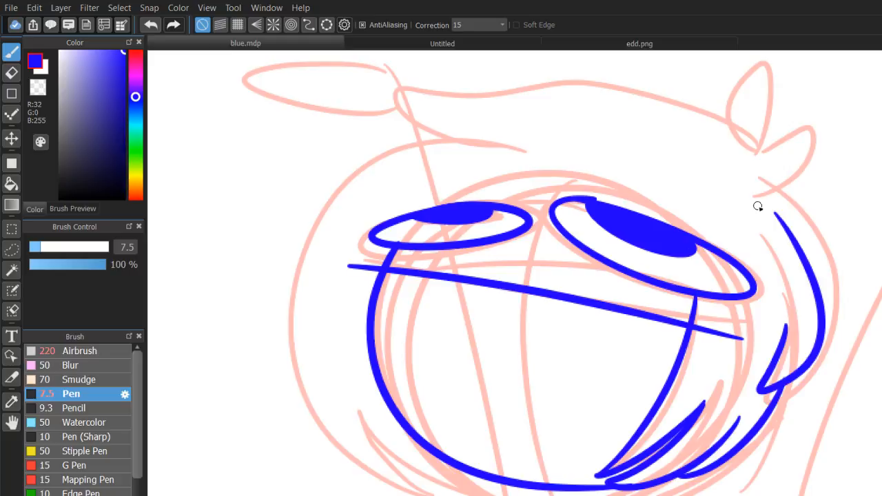
key(ctrl+z)
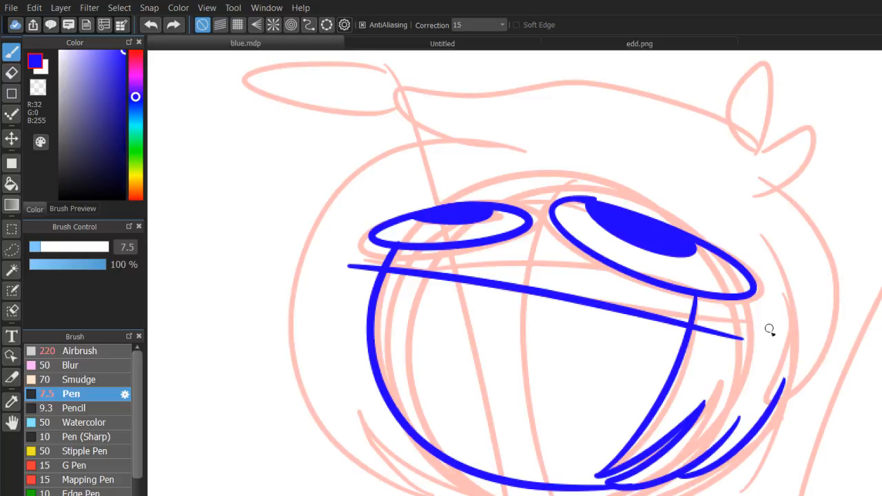
drag(784, 339, 762, 177)
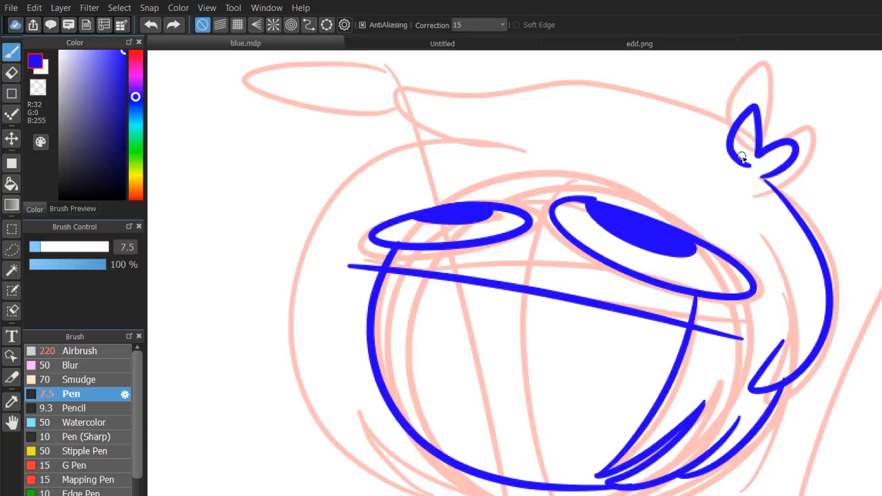
drag(742, 157, 476, 125)
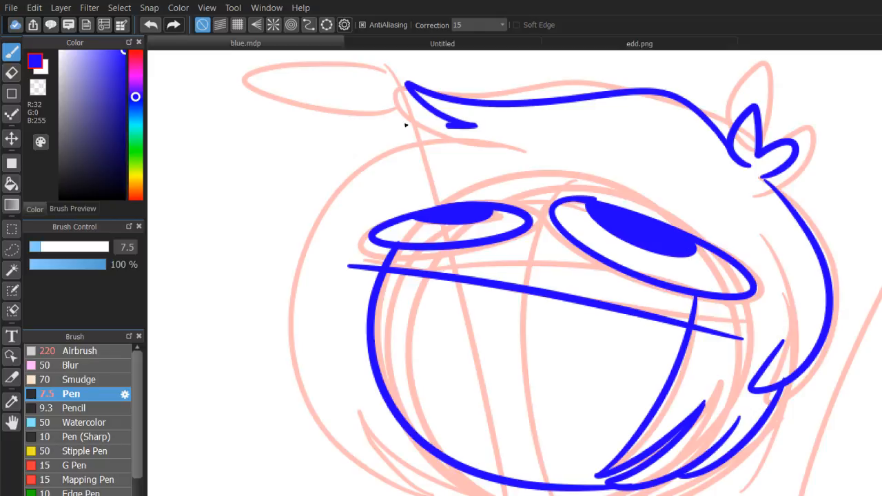
Ink the hair's left side down to a pointed lock at the jaw and a small nose between the eyes.
mouse_move(406, 125)
mouse_down()
mouse_move(447, 138)
mouse_move(476, 458)
mouse_up()
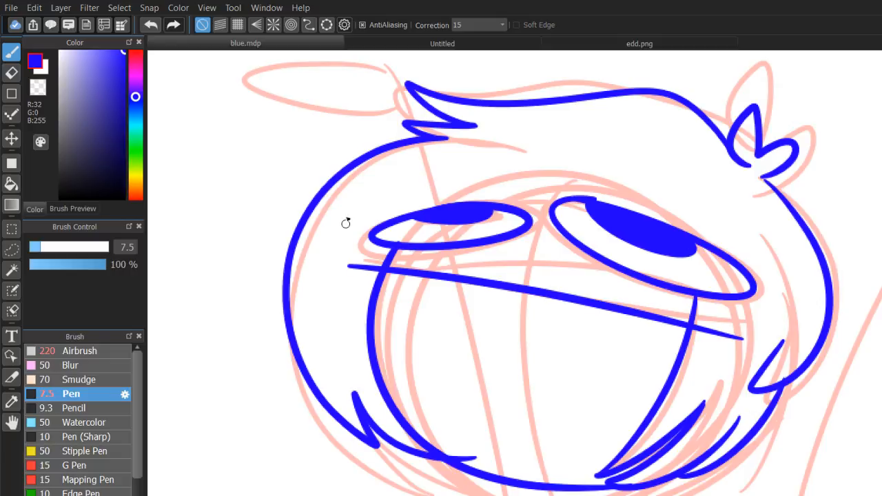
key(ctrl+z)
drag(448, 142, 477, 471)
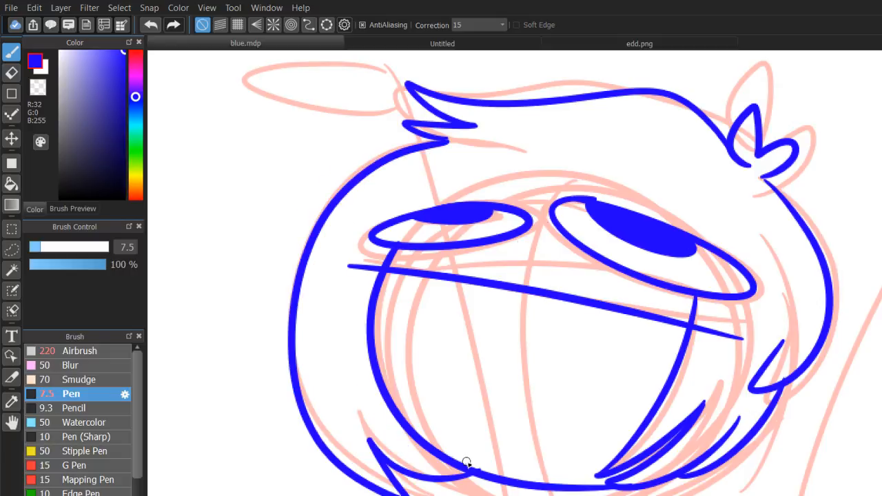
mouse_move(533, 230)
mouse_down()
mouse_move(522, 244)
mouse_move(569, 242)
mouse_up()
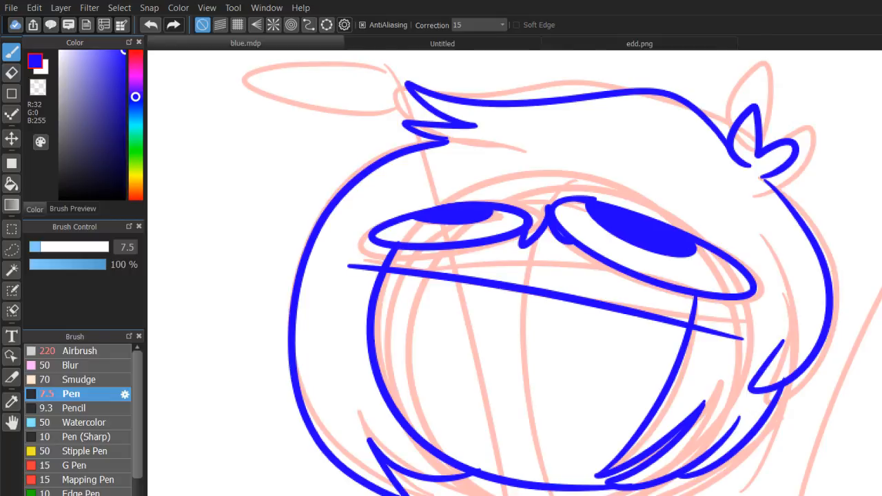
Ink the two short neck lines running down from beneath the chin.
drag(510, 372, 522, 182)
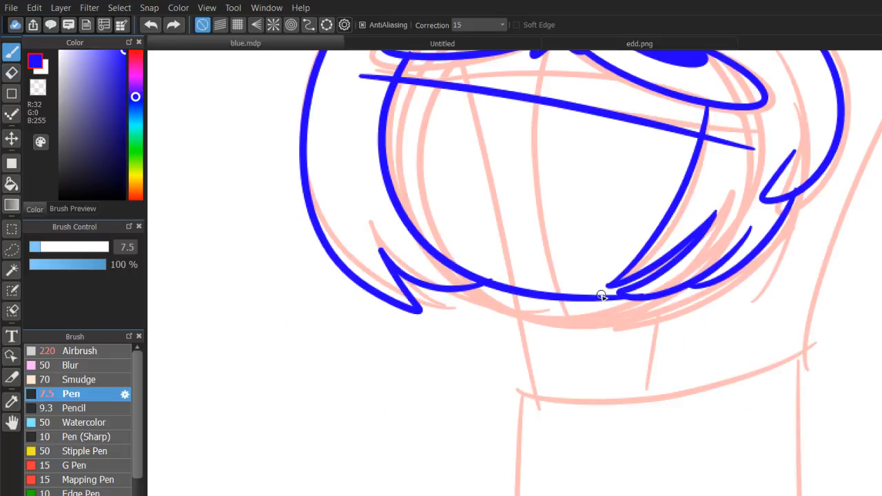
drag(603, 299, 572, 376)
drag(670, 301, 646, 399)
mouse_move(706, 287)
mouse_down()
mouse_move(686, 379)
mouse_move(683, 246)
mouse_up()
key(ctrl+z)
scroll(648, 343, down, 1)
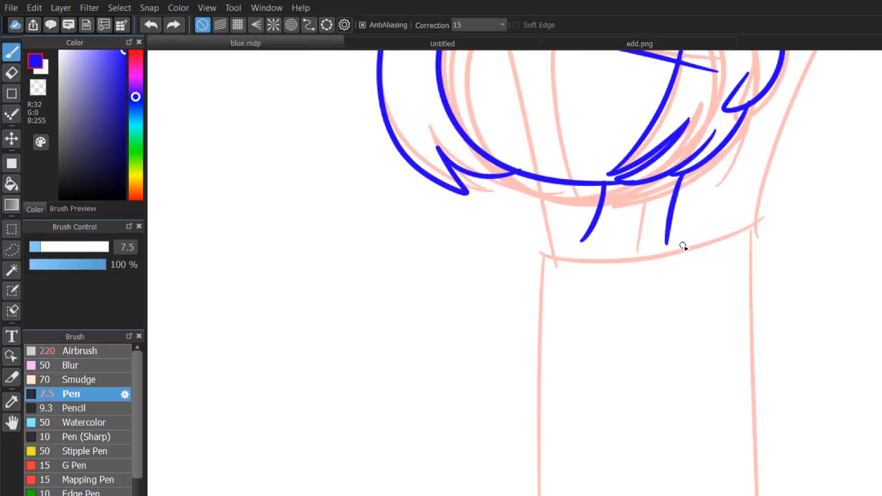
Ink the torso's two curved side lines from the shoulders down to the lower edge of the canvas.
drag(547, 261, 549, 495)
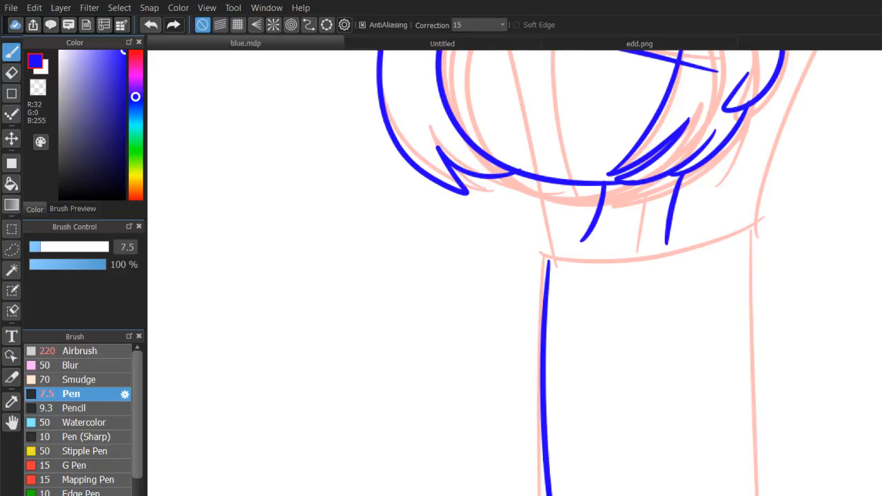
scroll(531, 305, down, 1)
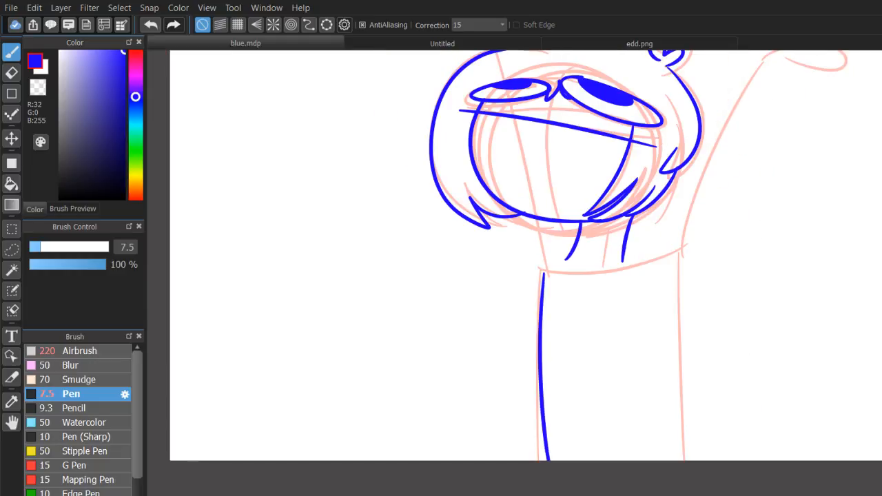
key(ctrl+z)
drag(547, 266, 555, 491)
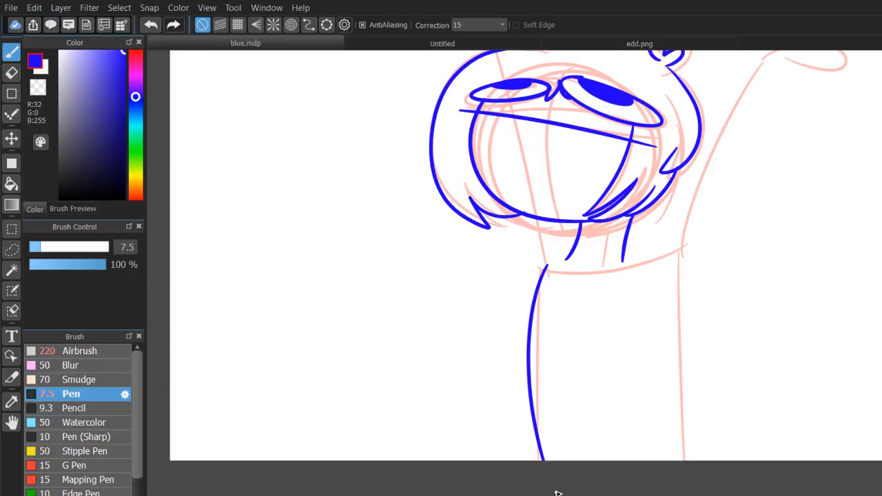
drag(666, 267, 710, 465)
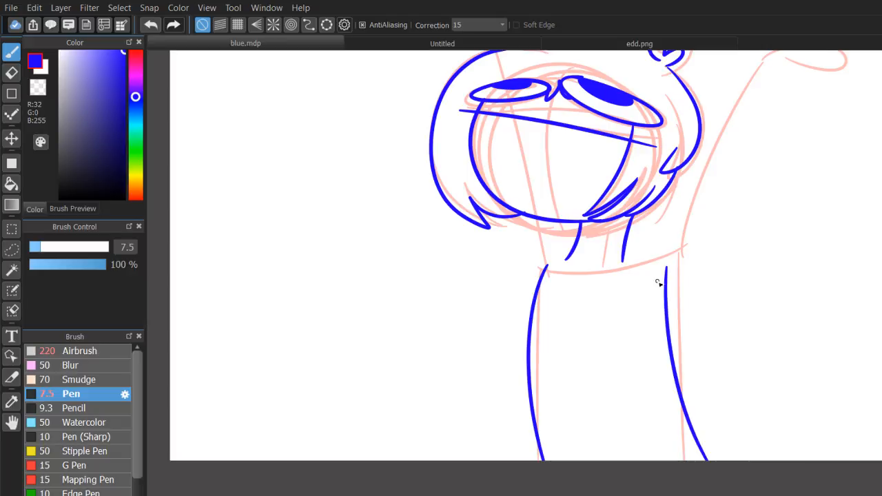
Ink the raised right arm, its open hand with four blunt fingers, and the arm's lower edge down to the shoulder.
drag(658, 282, 576, 423)
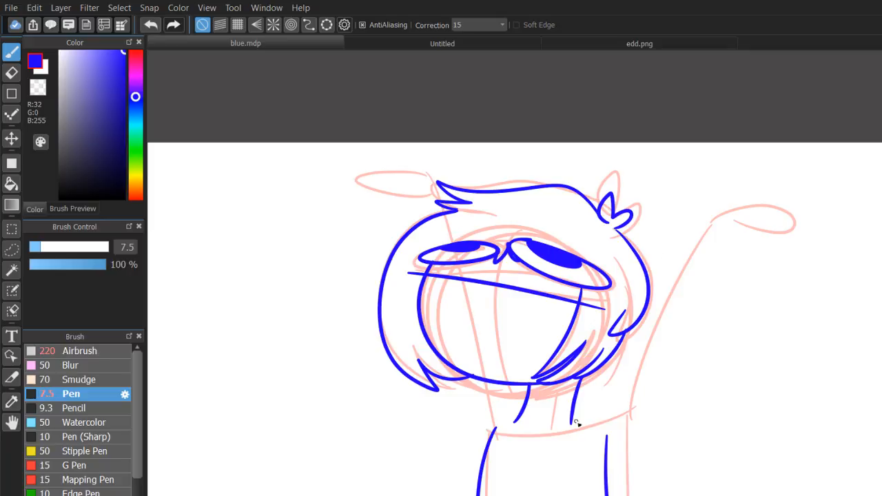
key(ctrl+z)
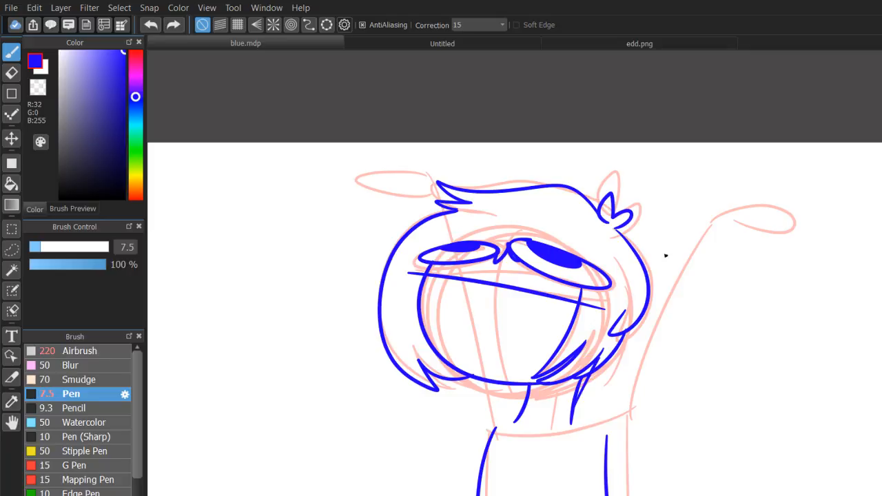
drag(609, 336, 698, 209)
mouse_move(698, 209)
mouse_down()
mouse_move(740, 204)
mouse_move(729, 215)
mouse_move(794, 219)
mouse_move(789, 234)
mouse_move(769, 230)
mouse_move(781, 238)
mouse_move(757, 253)
mouse_up()
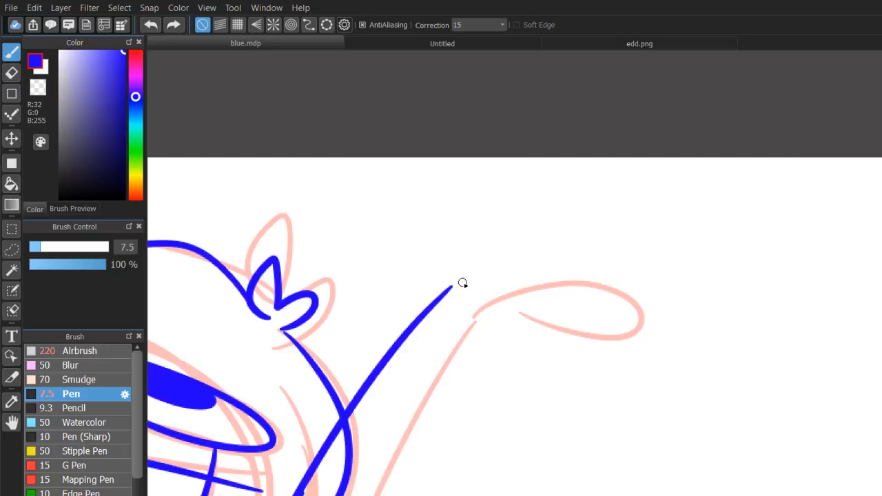
mouse_move(462, 284)
mouse_down()
mouse_move(592, 250)
mouse_move(616, 301)
mouse_up()
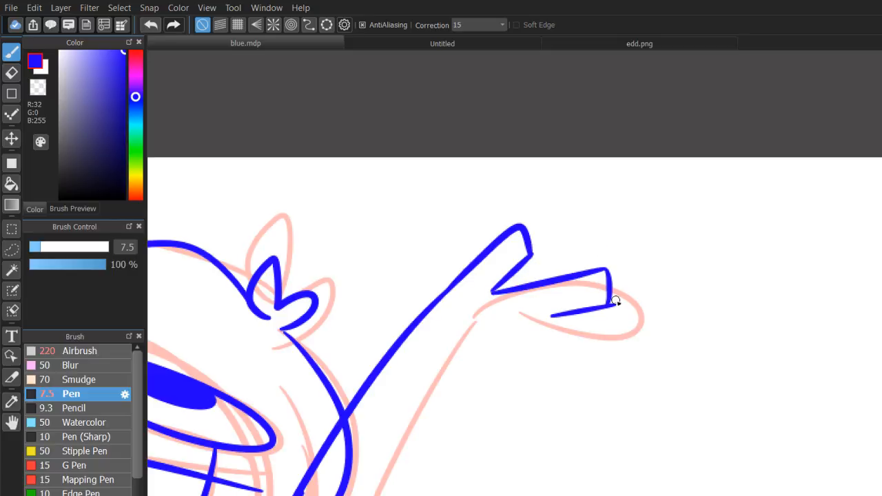
mouse_move(553, 316)
mouse_down()
mouse_move(610, 337)
mouse_move(553, 365)
mouse_move(562, 402)
mouse_move(506, 376)
mouse_move(486, 379)
mouse_up()
key(ctrl+minus)
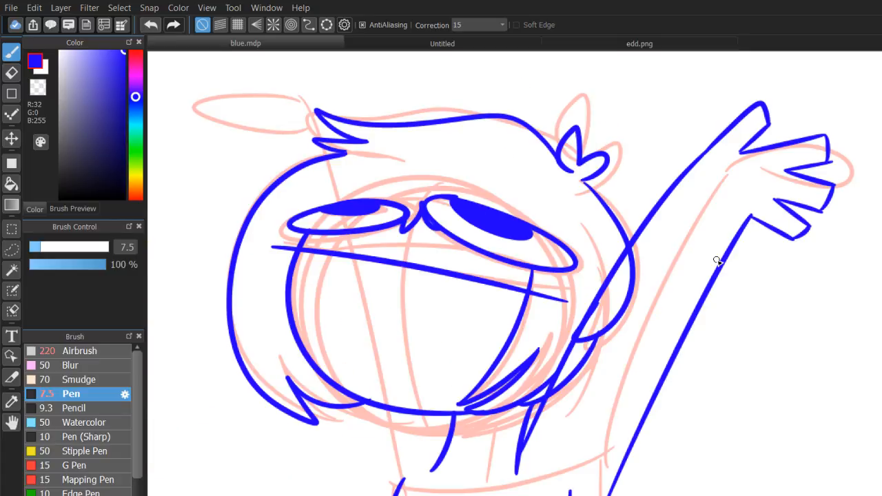
key(ctrl+z)
key(ctrl+y)
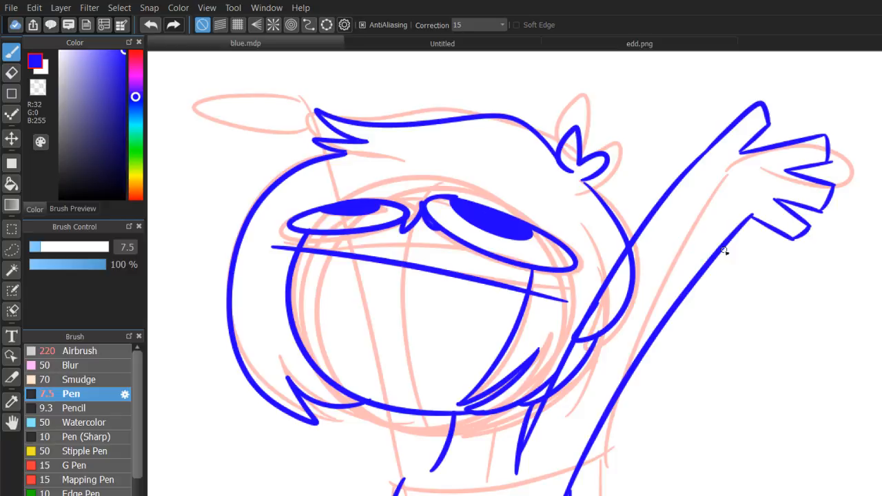
Erase the overshooting end of the right arm's lower line at the shoulder with a size 21 eraser.
click(11, 93)
drag(450, 461, 486, 254)
click(11, 73)
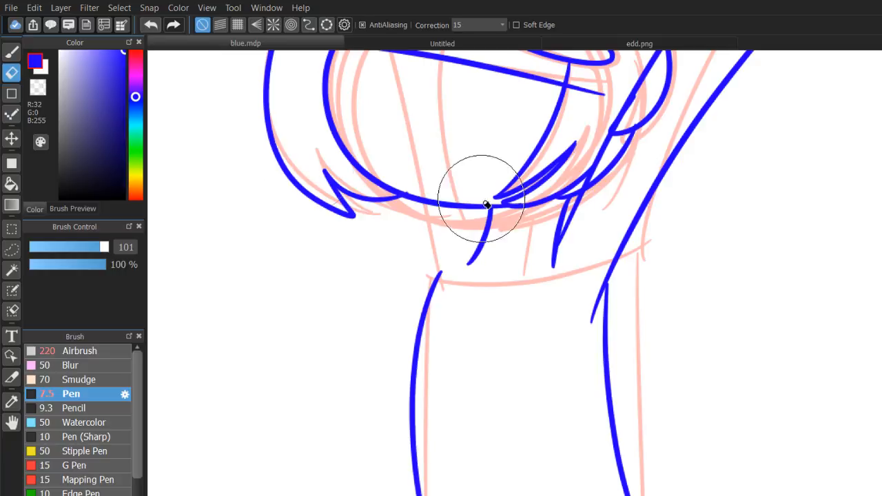
click(63, 247)
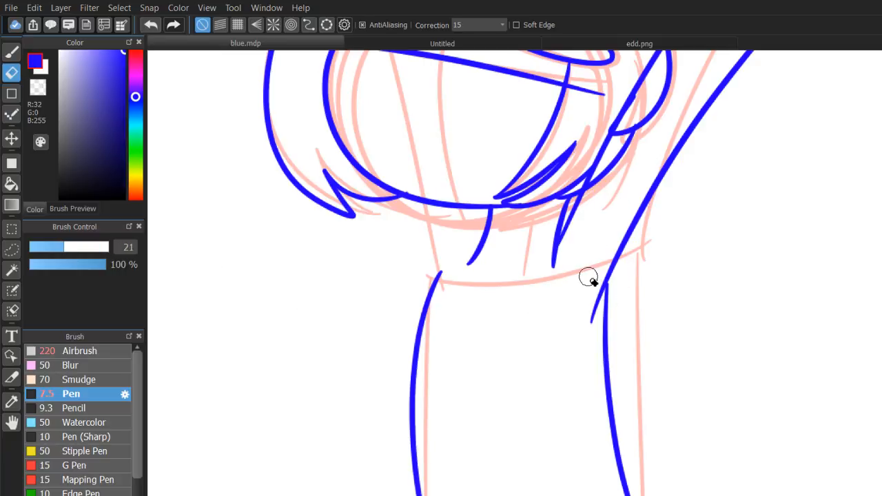
mouse_move(598, 259)
mouse_down()
mouse_move(595, 297)
mouse_move(598, 279)
mouse_up()
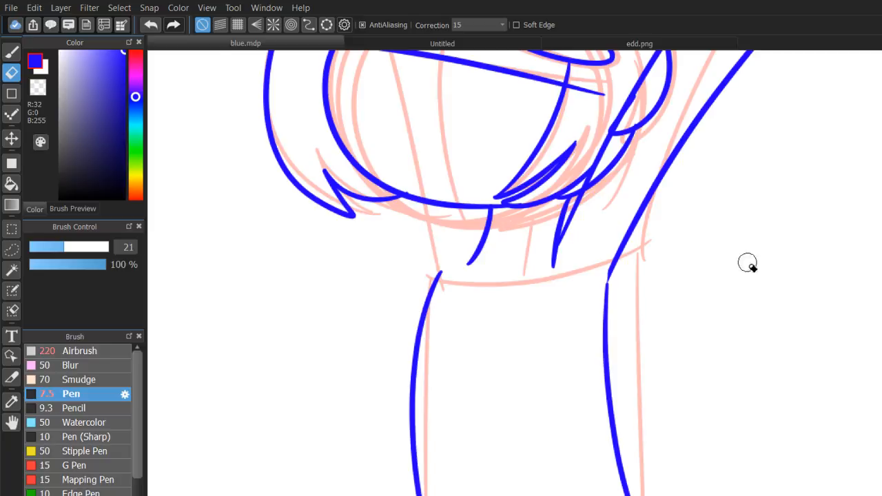
Ink the raised left arm's two edges across the face and its open hand with four blunt fingers beside the hair.
mouse_move(675, 221)
mouse_down()
mouse_move(850, 175)
mouse_move(706, 467)
mouse_move(665, 463)
mouse_up()
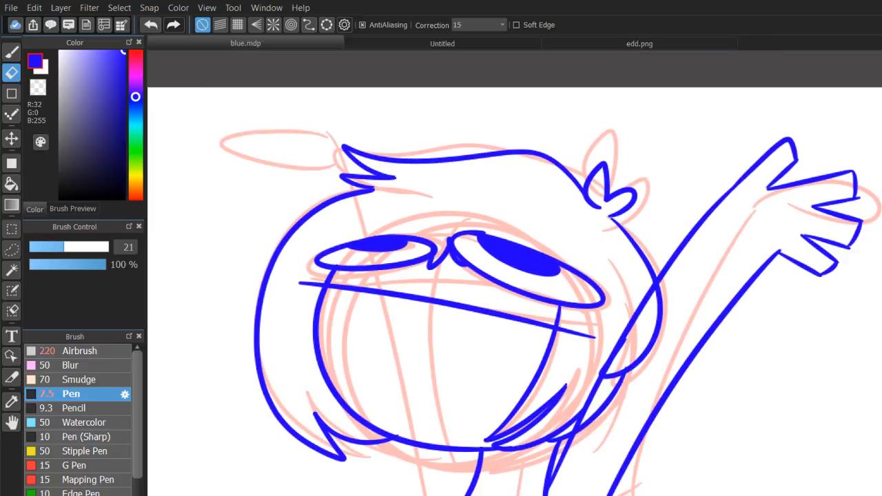
drag(231, 233, 246, 178)
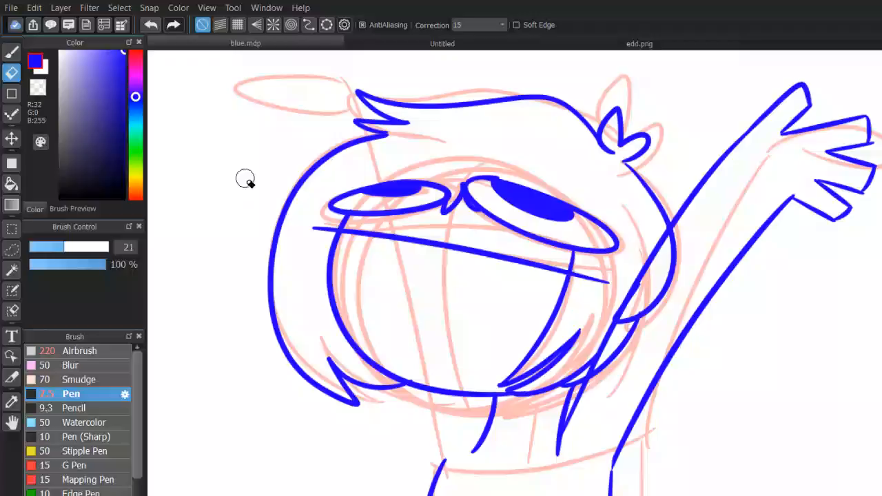
key(b)
mouse_move(487, 417)
mouse_down()
mouse_move(365, 62)
mouse_move(304, 53)
mouse_move(308, 71)
mouse_move(340, 82)
mouse_move(321, 78)
mouse_move(326, 92)
mouse_move(296, 113)
mouse_move(300, 126)
mouse_move(317, 141)
mouse_move(337, 125)
mouse_up()
key(ctrl+z)
mouse_move(337, 124)
mouse_down()
mouse_move(416, 439)
mouse_move(363, 293)
mouse_move(446, 494)
mouse_up()
key(ctrl+z)
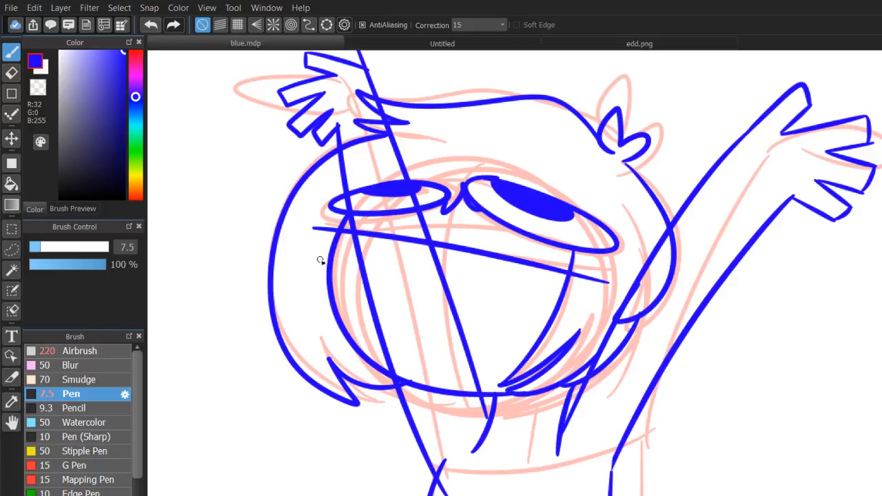
Erase the left arm's lines where they cross the face and hair, using eraser sizes 21 and 70.
key(e)
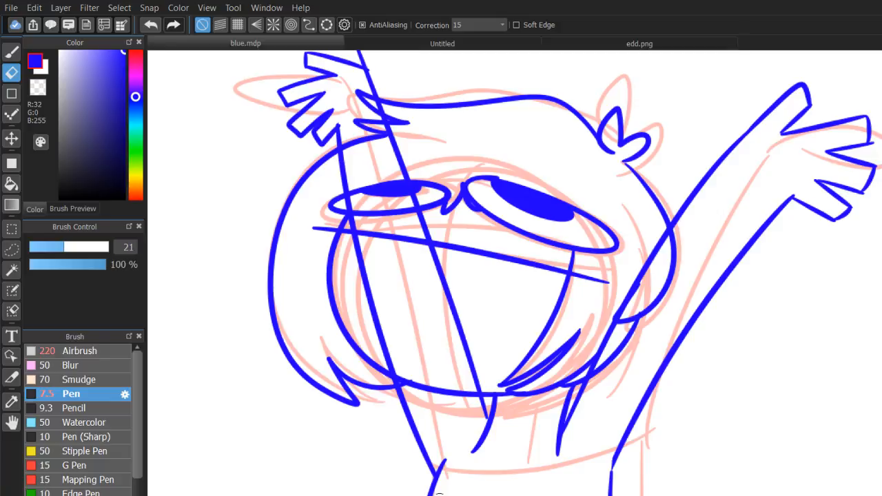
drag(390, 366, 491, 373)
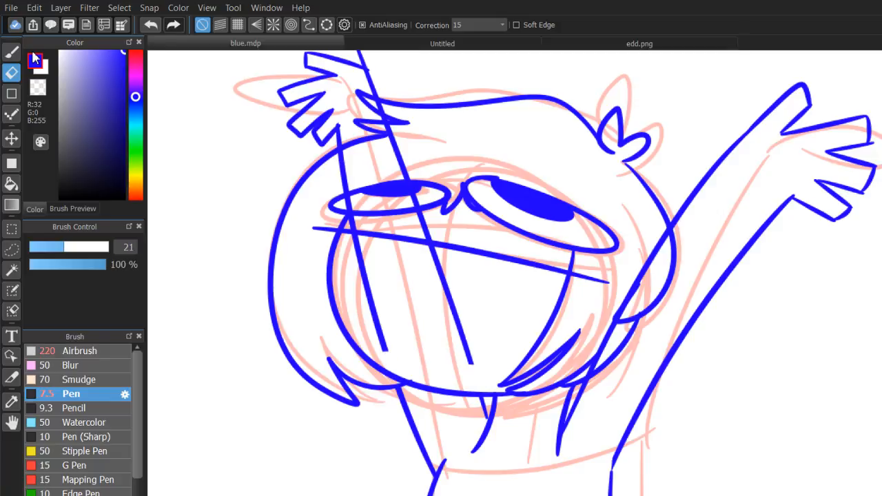
key(b)
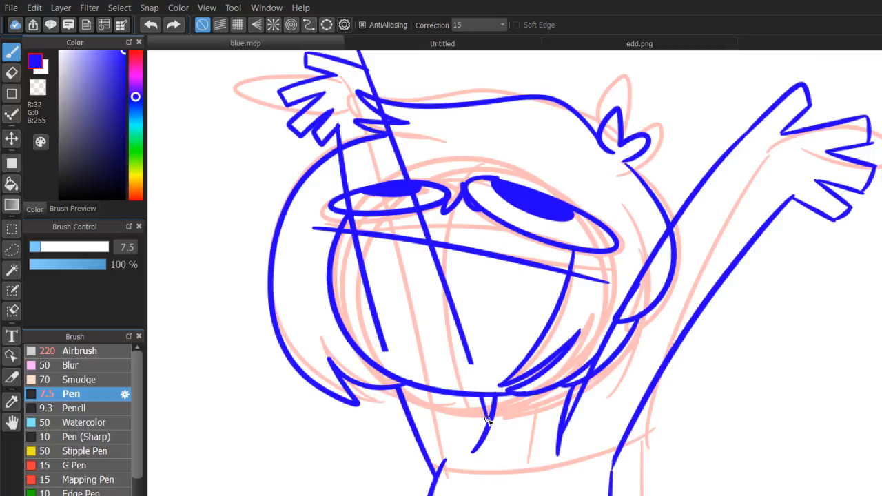
key(e)
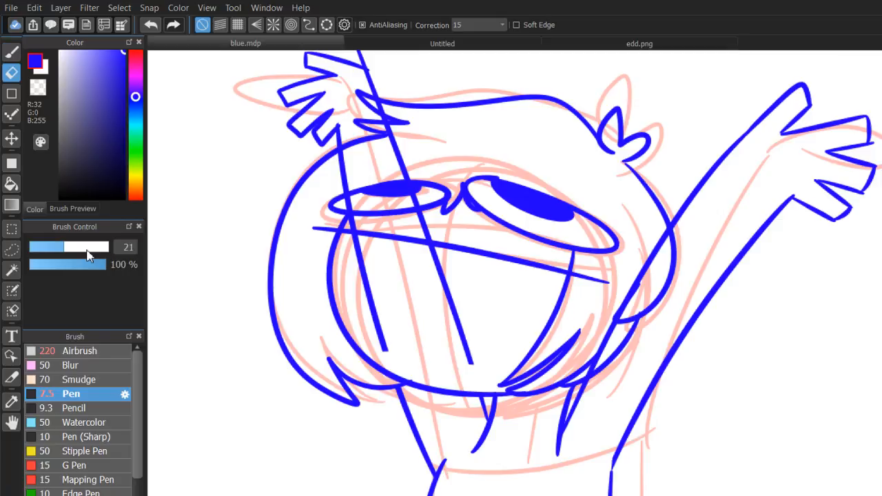
click(93, 246)
drag(376, 275, 458, 321)
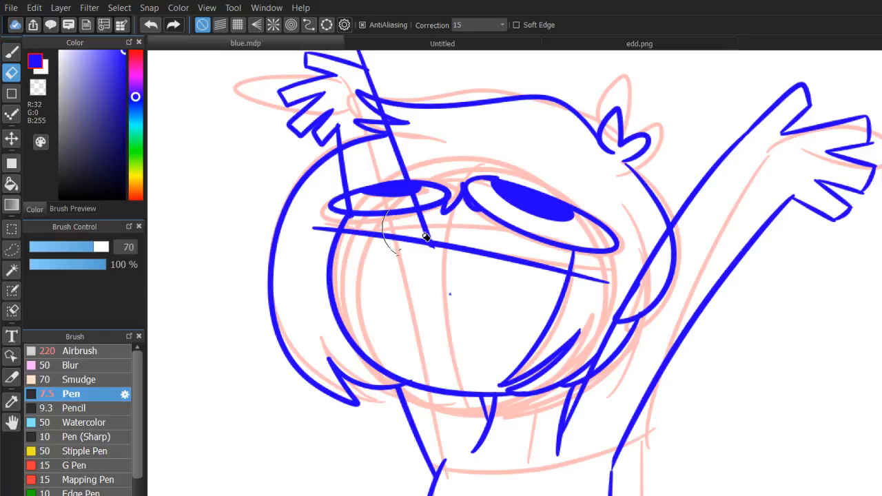
drag(426, 237, 419, 155)
Erase the stray arm line above the left hand and across the pointed hair locks with a size 13 eraser.
click(48, 246)
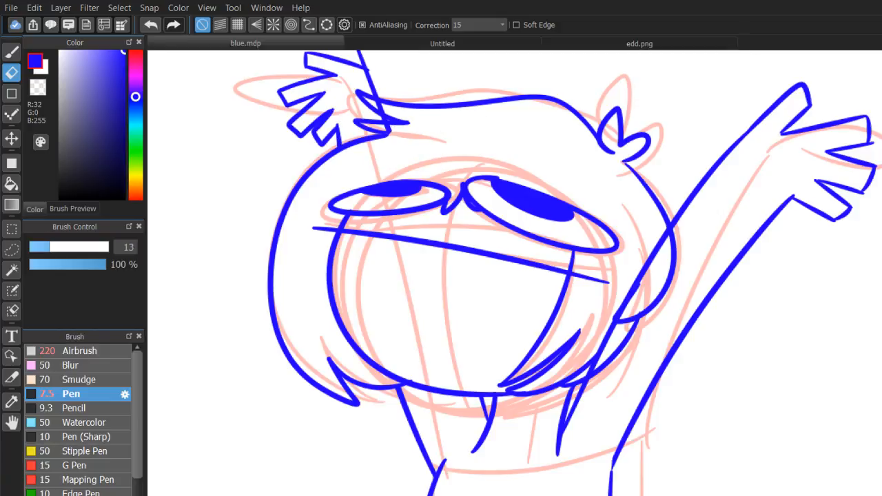
scroll(536, 298, up, 4)
drag(386, 56, 672, 411)
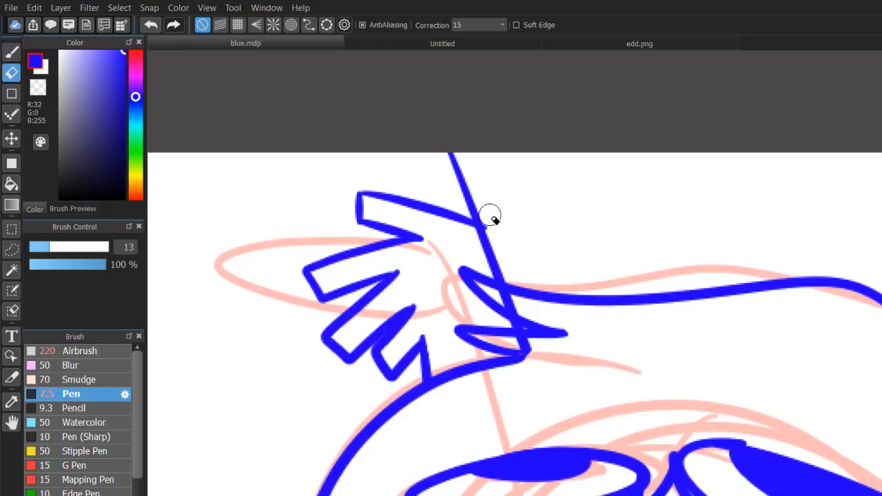
mouse_move(486, 214)
mouse_down()
mouse_move(467, 204)
mouse_move(510, 227)
mouse_up()
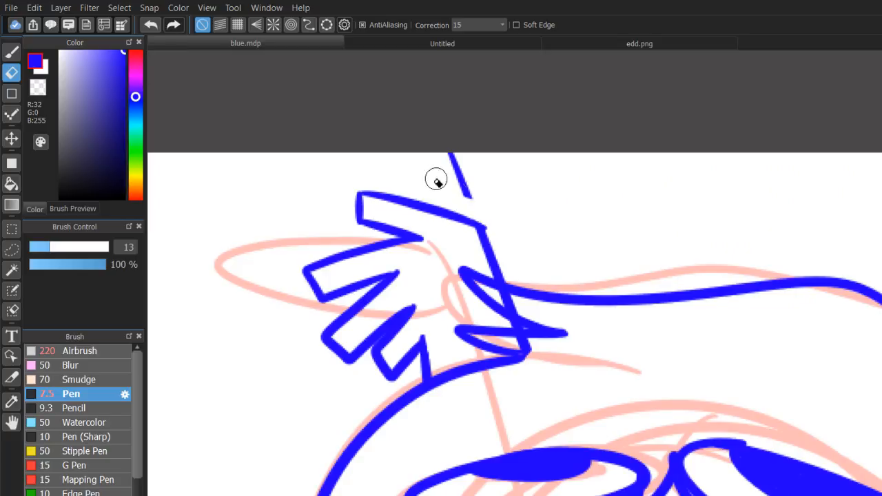
drag(437, 178, 471, 177)
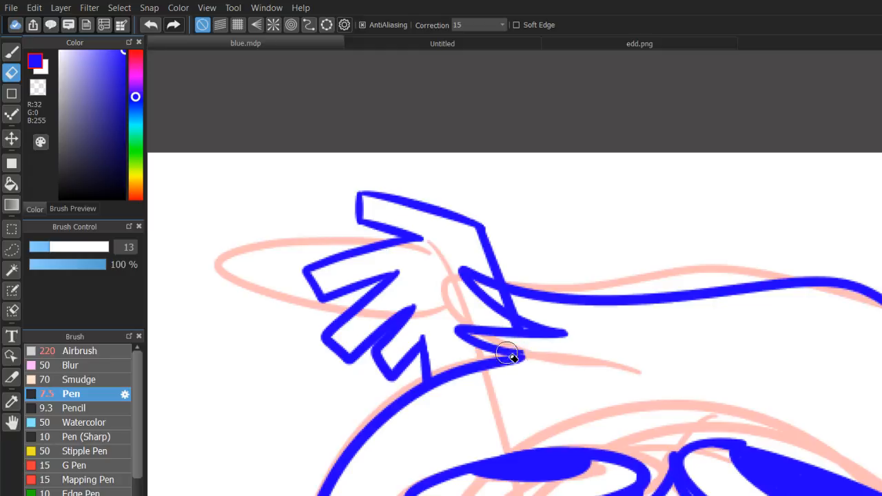
drag(482, 291, 557, 331)
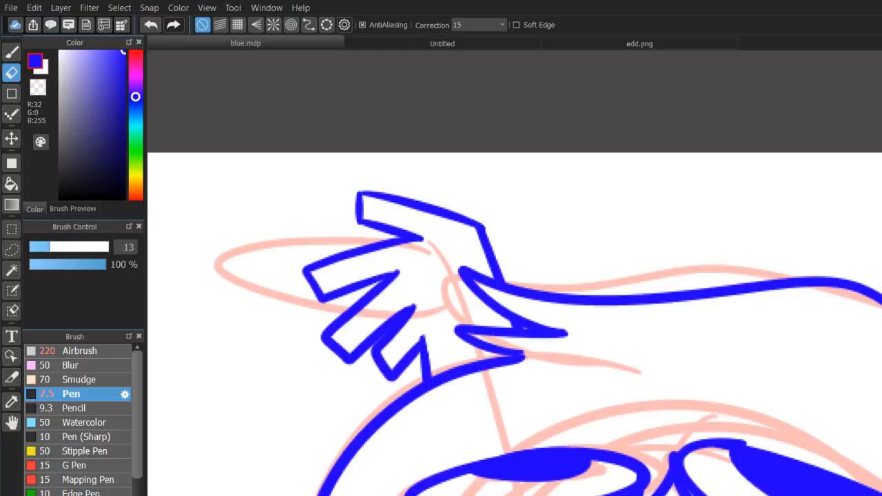
scroll(543, 305, down, 5)
drag(542, 305, 385, 201)
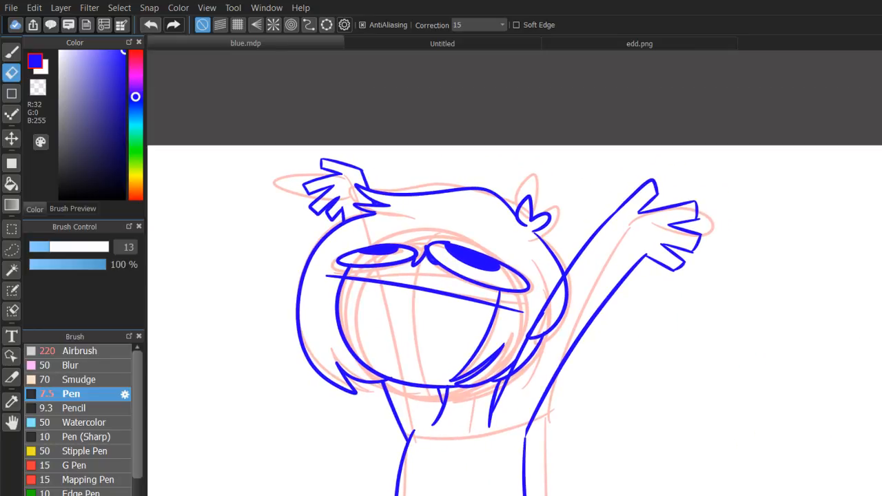
Erase the hair's right outline where it overlaps and extends past the raised right arm.
scroll(534, 300, up, 2)
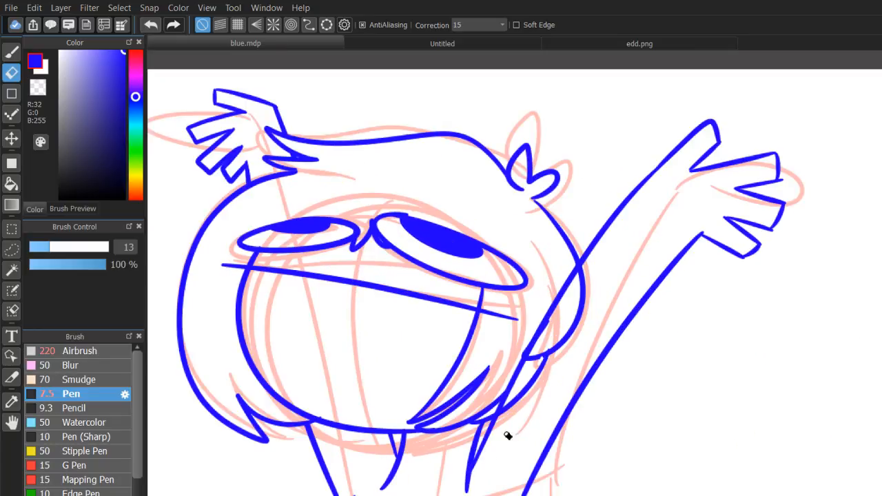
mouse_move(505, 435)
mouse_down()
mouse_move(528, 360)
mouse_move(587, 291)
mouse_move(569, 360)
mouse_move(561, 346)
mouse_move(573, 307)
mouse_move(557, 333)
mouse_move(606, 248)
mouse_move(533, 375)
mouse_move(571, 319)
mouse_up()
scroll(551, 303, down, 1)
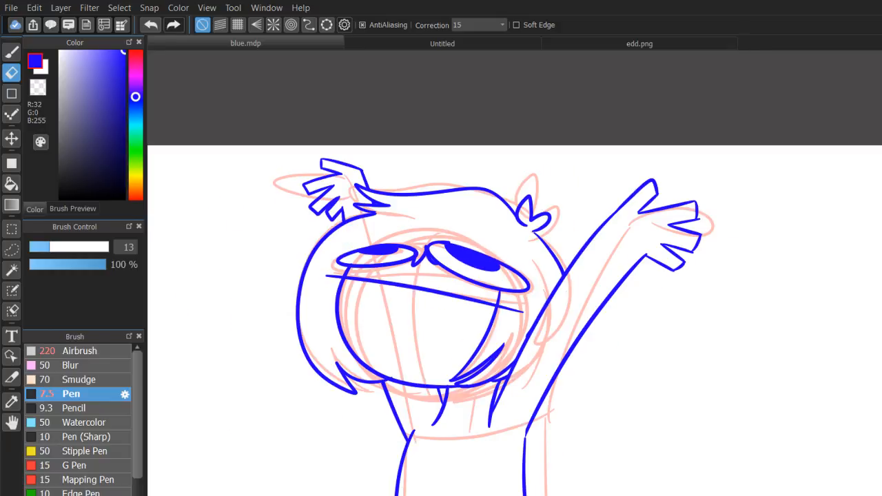
Hide the red sketch and inspect the blue line art around the neck and hands.
scroll(531, 299, down, 1)
drag(531, 299, 598, 268)
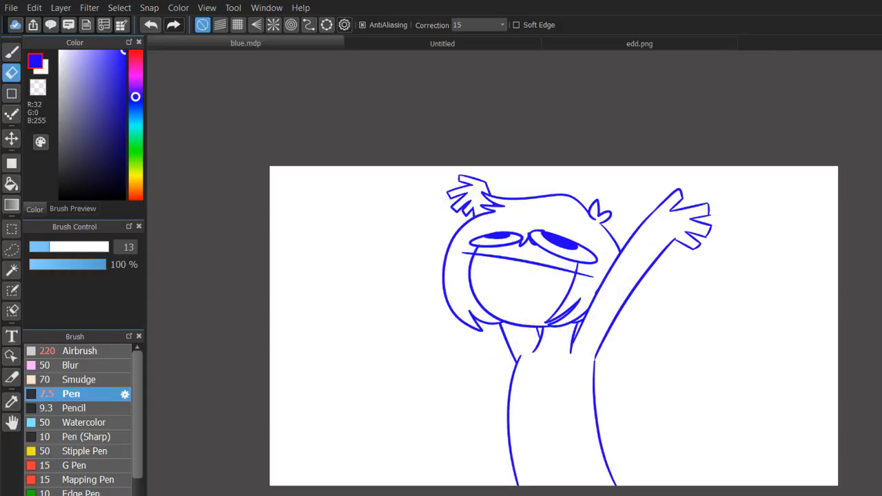
scroll(535, 299, up, 2)
drag(535, 299, 436, 168)
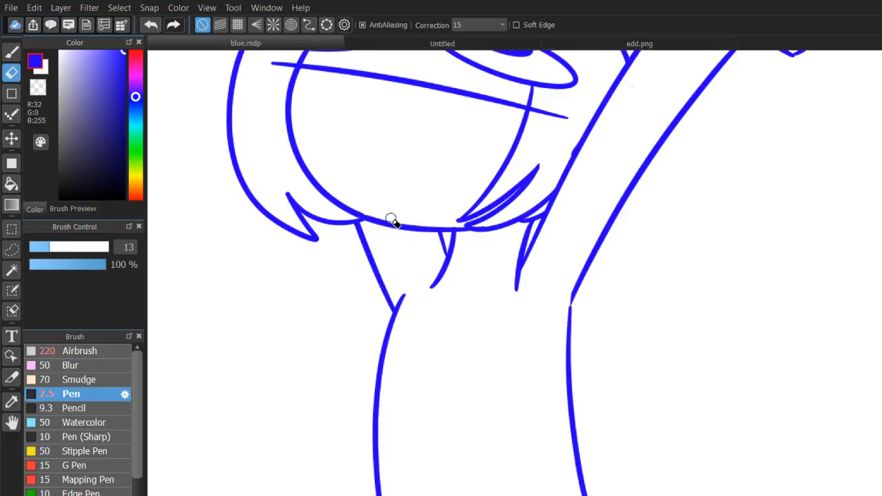
key(b)
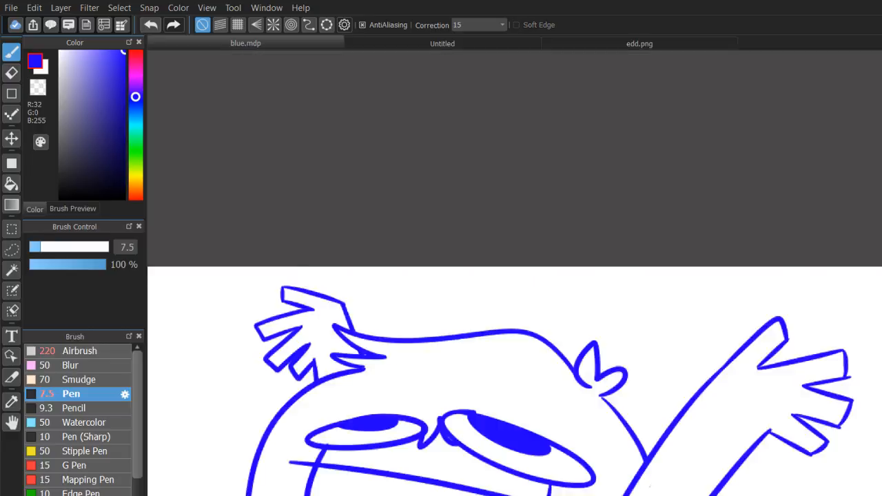
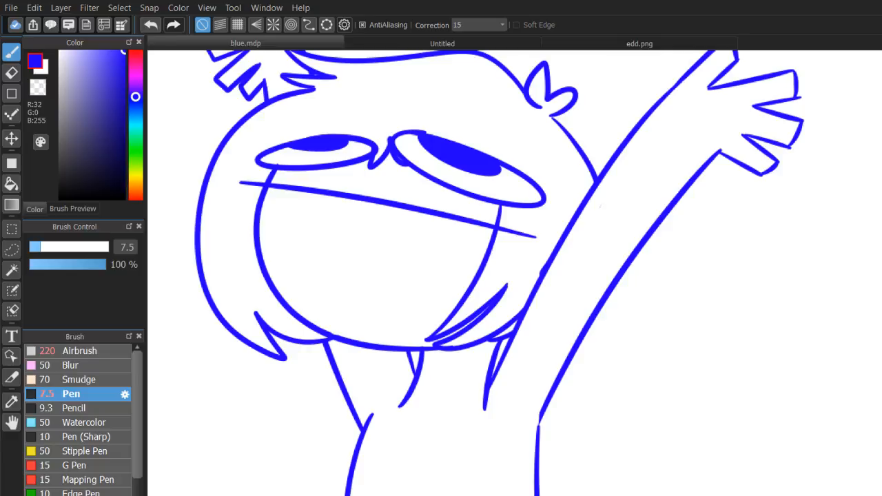
Draw the shirt's curved neckline in blue below the chin, running across the front of the neck.
mouse_move(270, 244)
mouse_down()
mouse_move(407, 224)
mouse_move(463, 174)
mouse_move(321, 179)
mouse_up()
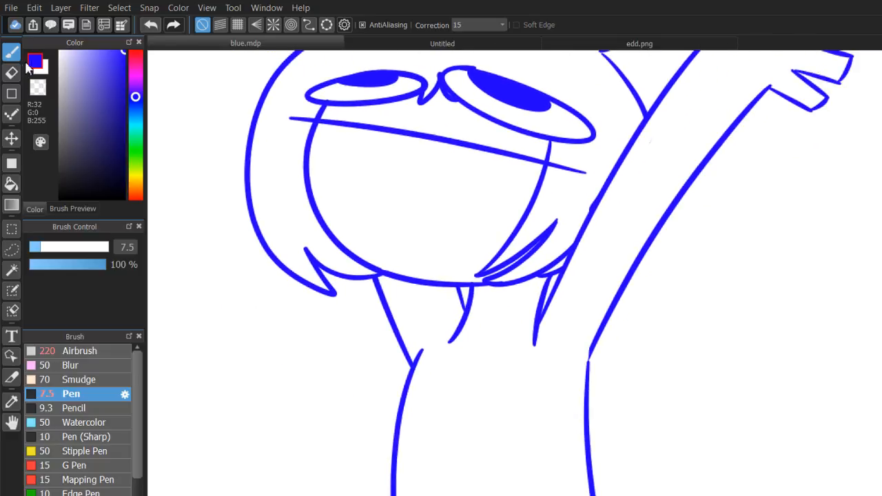
drag(463, 330, 533, 314)
key(ctrl+z)
drag(465, 329, 535, 329)
mouse_move(669, 257)
mouse_down()
mouse_move(593, 336)
mouse_move(639, 401)
mouse_up()
scroll(536, 299, down, 2)
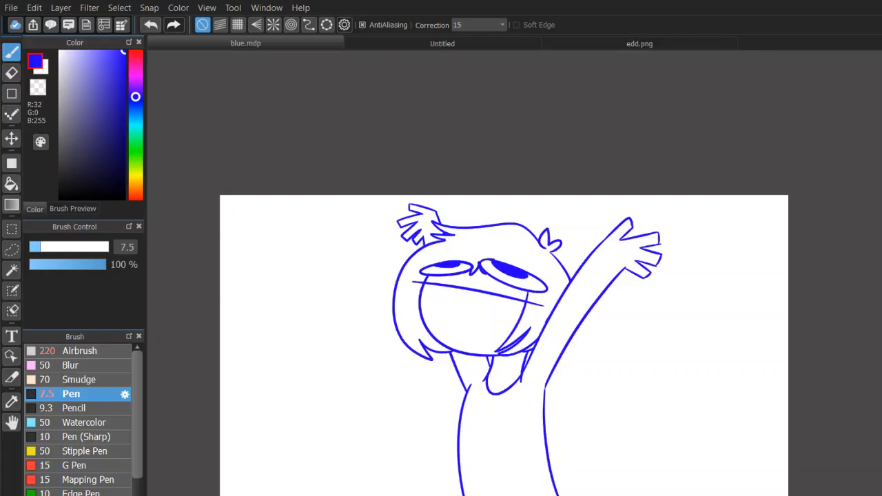
scroll(535, 296, up, 2)
mouse_move(534, 296)
mouse_down()
mouse_move(709, 166)
mouse_move(630, 226)
mouse_up()
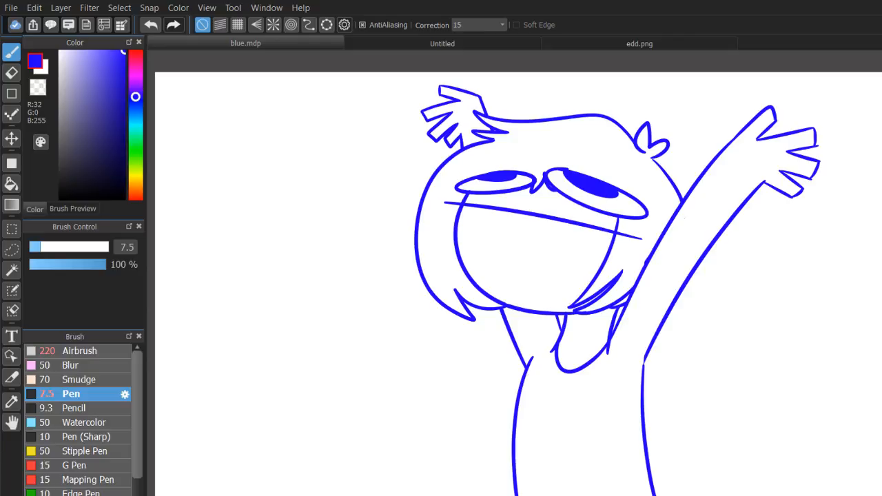
scroll(534, 295, up, 2)
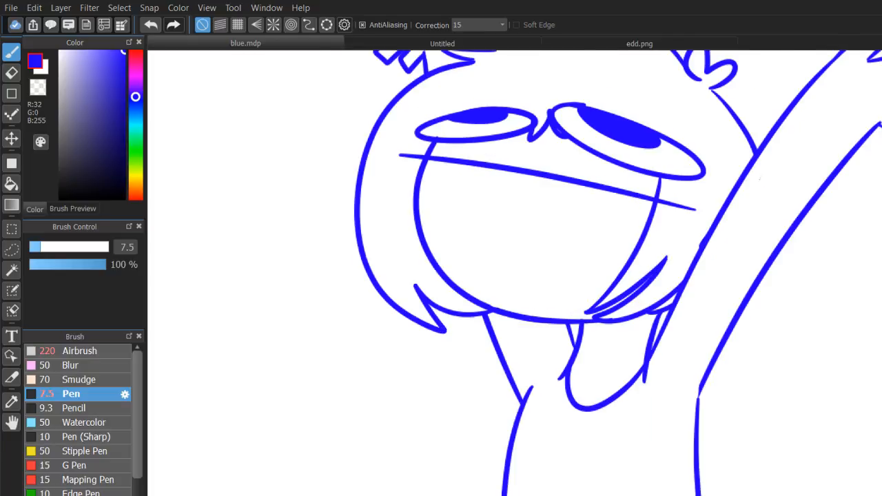
drag(535, 297, 444, 300)
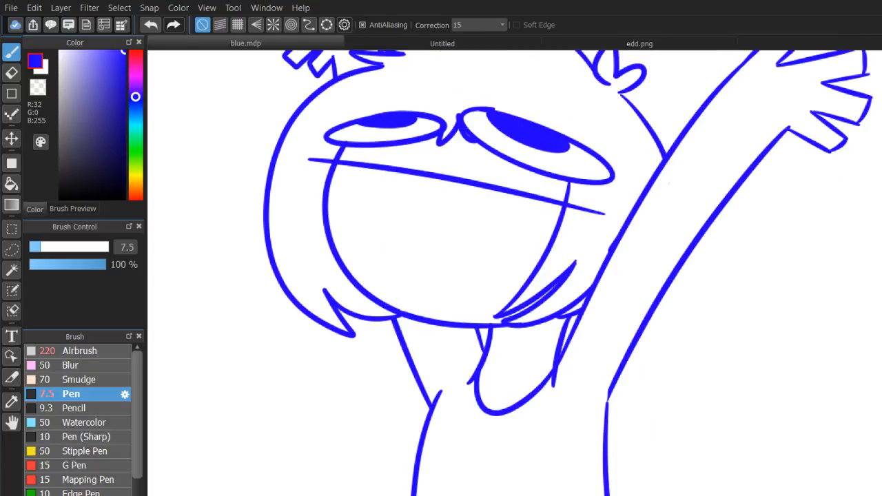
Close the gap where the raised right arm's lower line meets the side of the torso.
drag(608, 390, 608, 409)
key(ctrl+z)
key(ctrl+z)
key(ctrl+z)
key(ctrl+z)
key(ctrl+z)
key(ctrl+z)
key(ctrl+z)
key(ctrl+z)
mouse_move(510, 428)
mouse_down()
mouse_move(584, 82)
mouse_move(519, 336)
mouse_move(515, 394)
mouse_move(438, 450)
mouse_up()
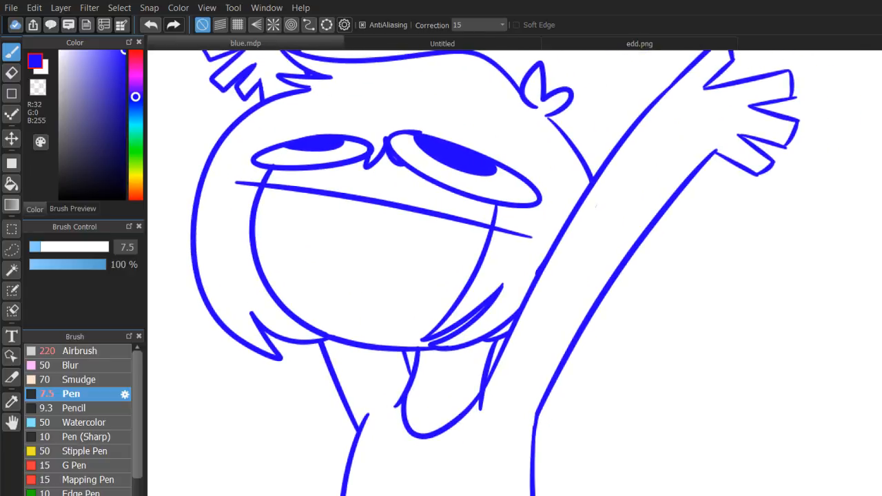
Draw a curved sleeve hem across the upper part of the raised right arm.
mouse_move(541, 307)
mouse_down()
mouse_move(529, 298)
mouse_move(572, 342)
mouse_up()
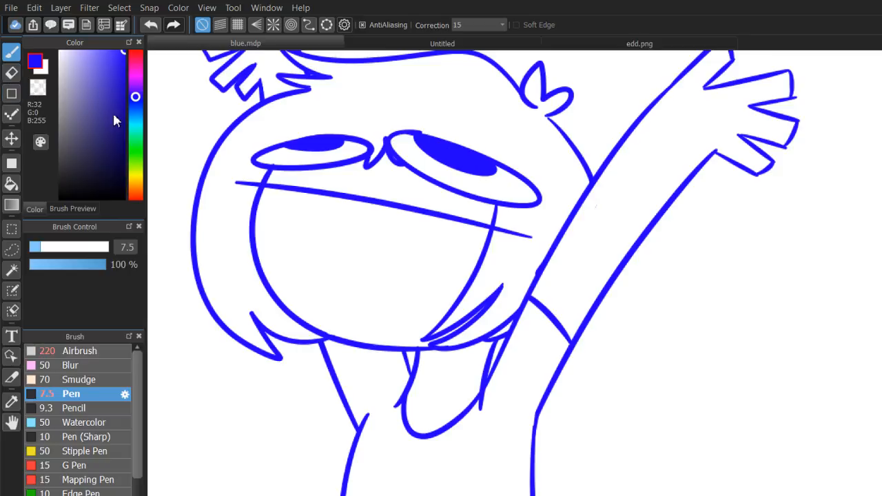
key(ctrl+minus)
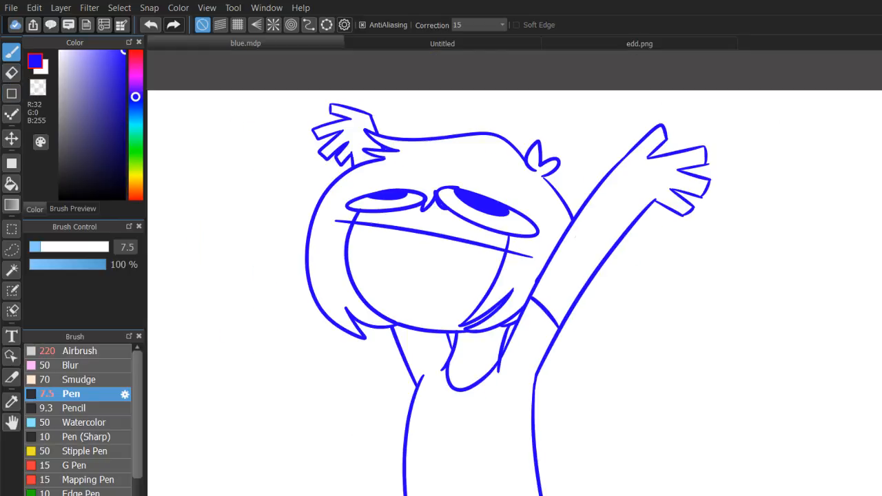
drag(618, 360, 658, 319)
Outline a choker band across the neck with two curved lines and fill it in solid blue.
key(ctrl+plus)
key(ctrl+plus)
key(ctrl+plus)
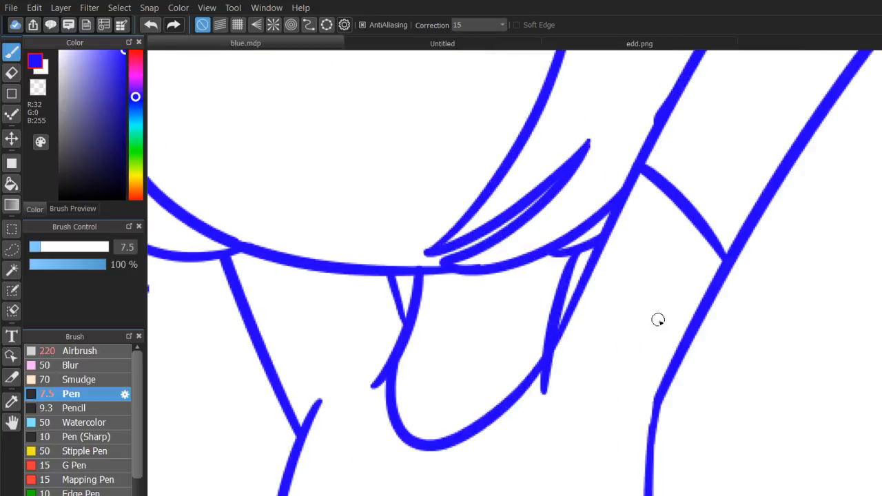
drag(412, 334, 559, 352)
drag(422, 281, 475, 292)
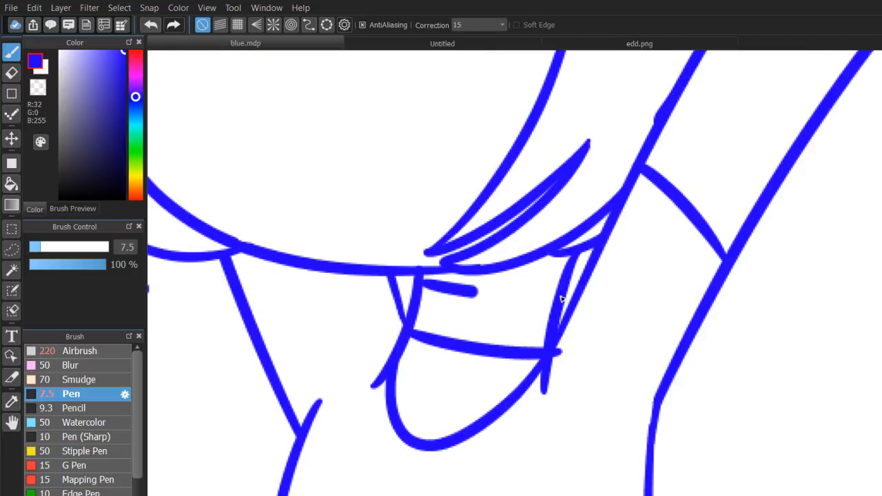
drag(573, 295, 474, 290)
mouse_move(413, 303)
mouse_down()
mouse_move(419, 327)
mouse_move(423, 291)
mouse_move(444, 328)
mouse_move(415, 323)
mouse_move(536, 345)
mouse_move(434, 328)
mouse_move(473, 316)
mouse_move(417, 301)
mouse_move(448, 315)
mouse_up()
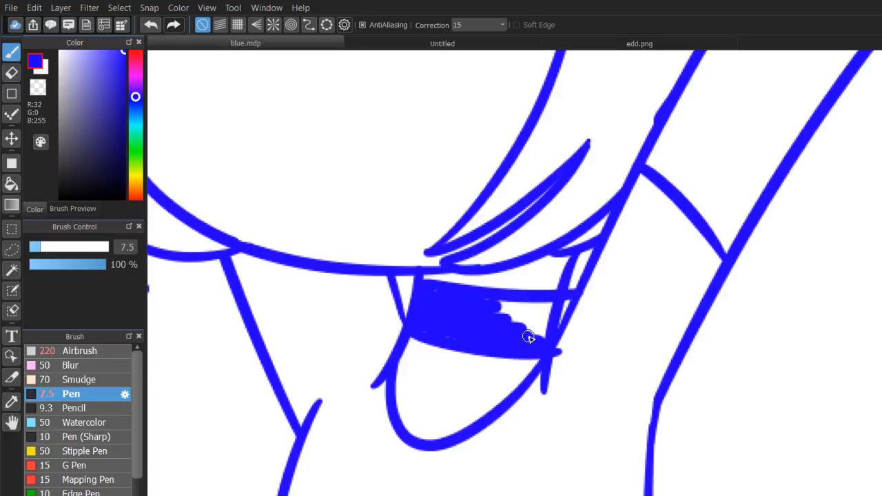
mouse_move(529, 337)
mouse_down()
mouse_move(546, 301)
mouse_move(553, 305)
mouse_move(515, 330)
mouse_move(536, 332)
mouse_move(475, 309)
mouse_move(542, 308)
mouse_move(521, 306)
mouse_up()
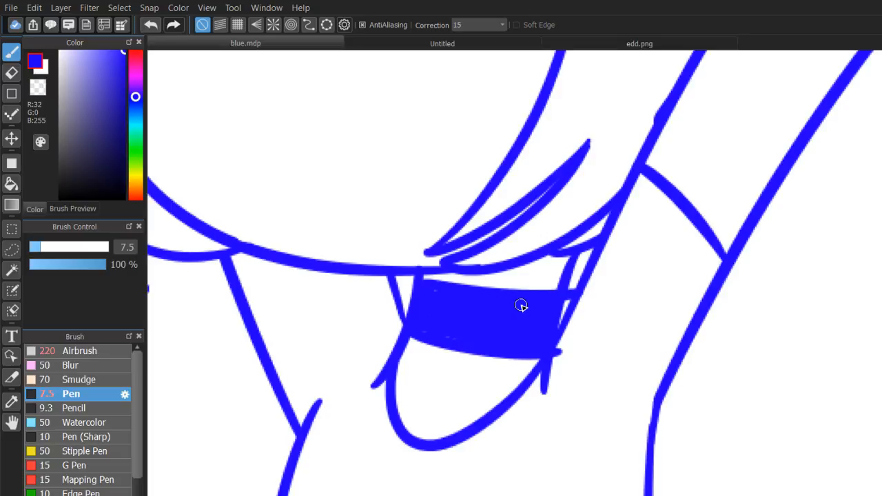
Erase the choker's line ends sticking out past the neck's right edge, using the transparent colour.
click(38, 86)
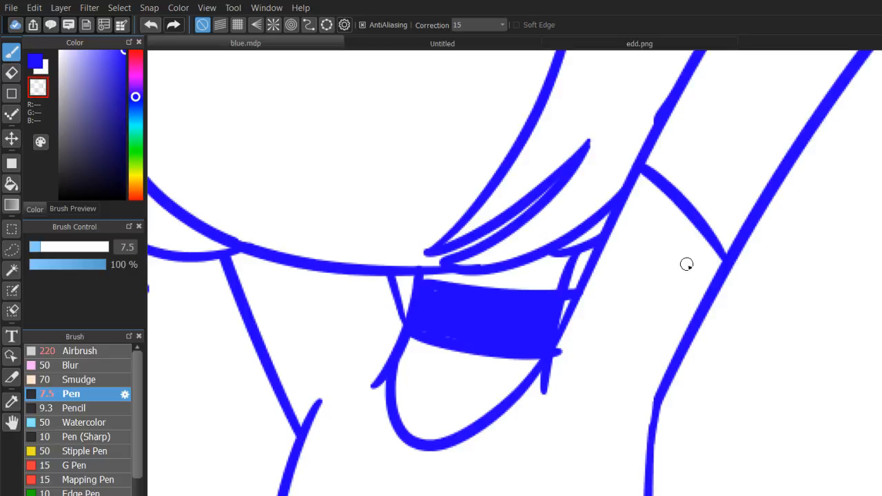
drag(584, 300, 557, 208)
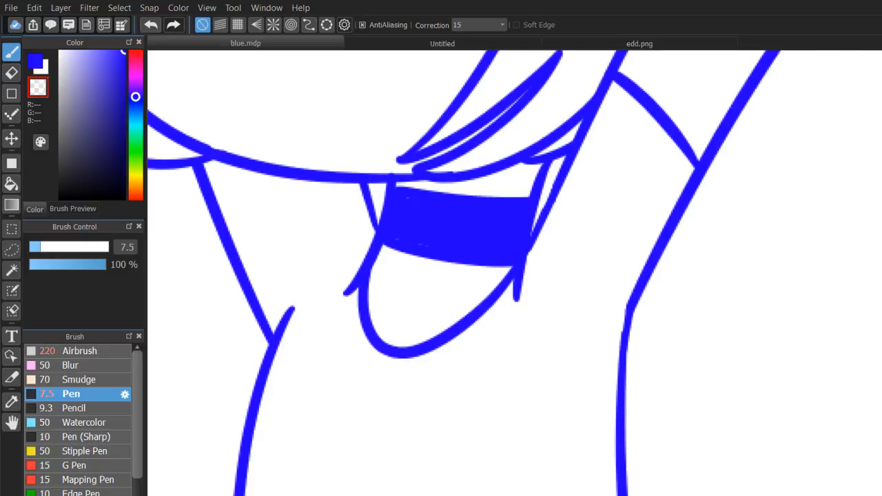
scroll(534, 298, down, 5)
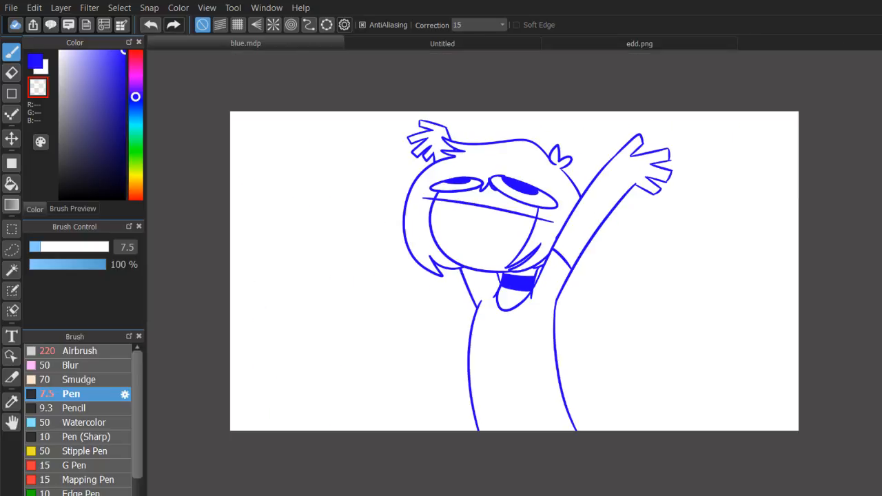
scroll(643, 129, up, 3)
Draw a short blue sleeve hem across the left arm just below the hair.
click(36, 62)
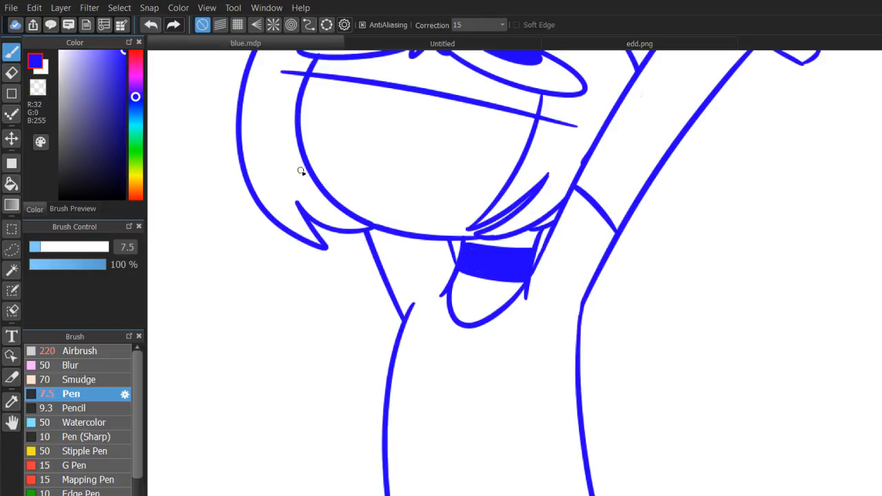
drag(368, 243, 398, 236)
scroll(536, 298, down, 3)
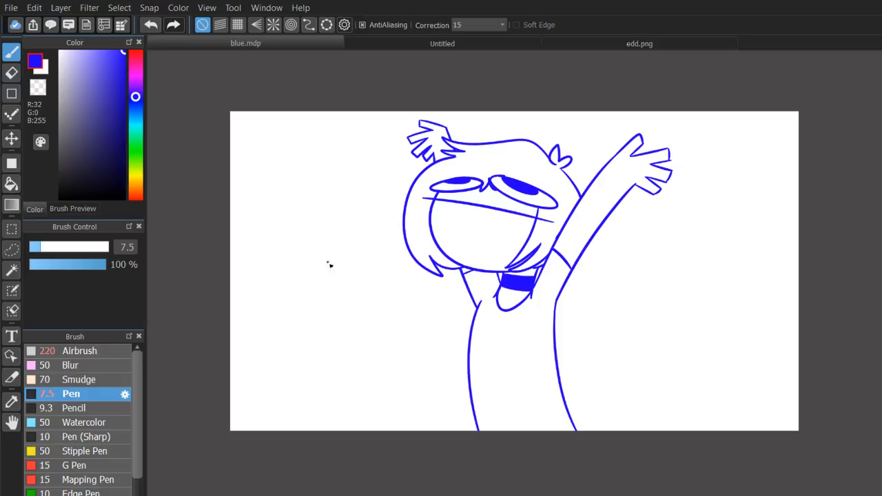
Recolour all the blue line art dark red (R65 G1 B0) with a size 185 pen.
drag(119, 189, 271, 305)
click(107, 247)
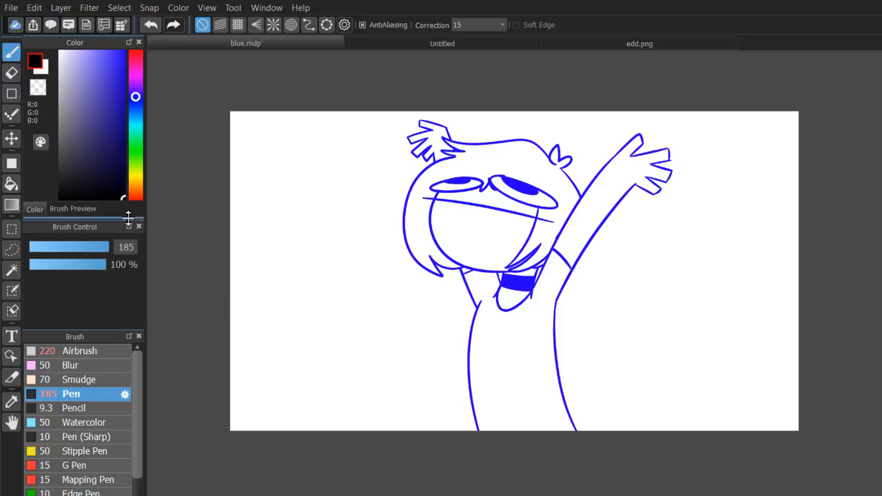
drag(136, 97, 142, 206)
click(124, 163)
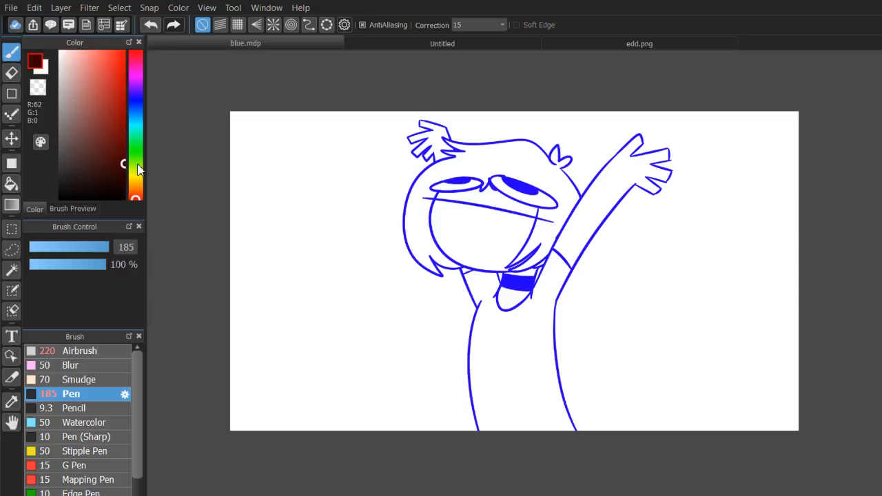
mouse_move(422, 150)
mouse_down()
mouse_move(446, 292)
mouse_move(578, 162)
mouse_move(522, 448)
mouse_up()
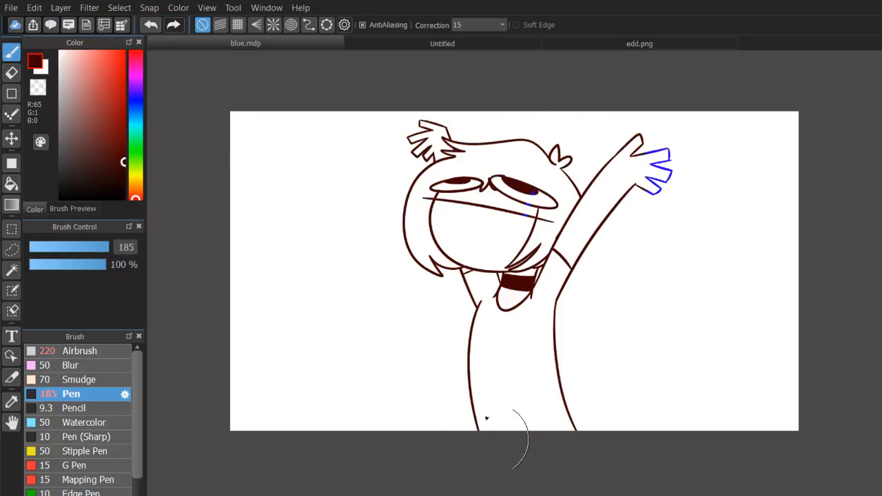
drag(655, 296, 650, 147)
Try recolouring the line art black with the pen at size 1000.
drag(110, 159, 251, 337)
drag(96, 244, 231, 281)
mouse_move(376, 238)
mouse_down()
mouse_move(676, 337)
mouse_move(825, 257)
mouse_up()
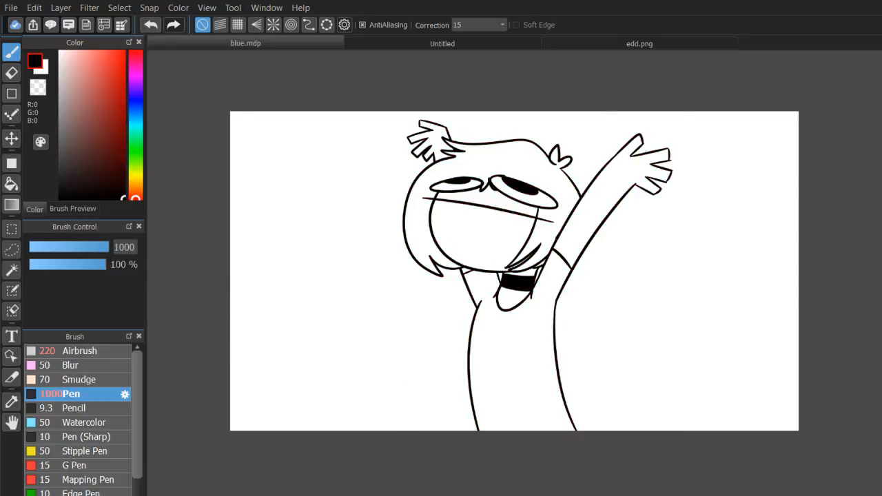
key(ctrl+z)
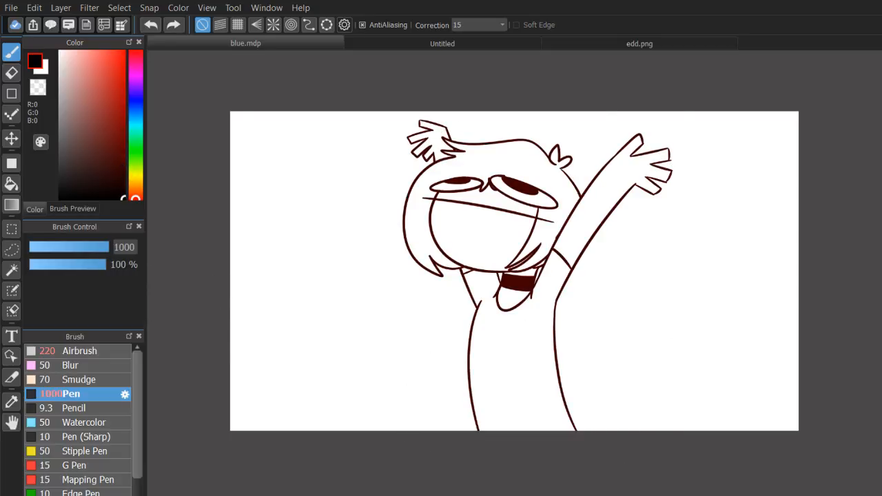
Fill the shirt with violet-blue (R100 G82 B230) using the Bucket tool.
click(135, 97)
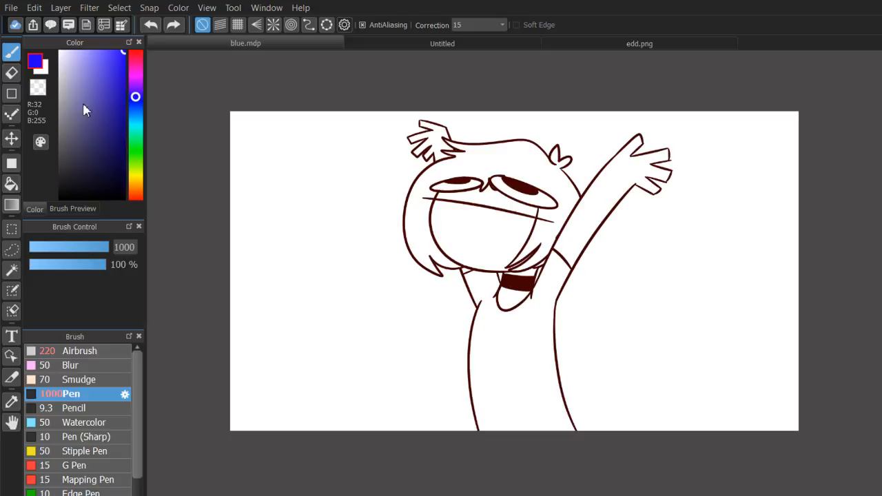
drag(84, 110, 102, 66)
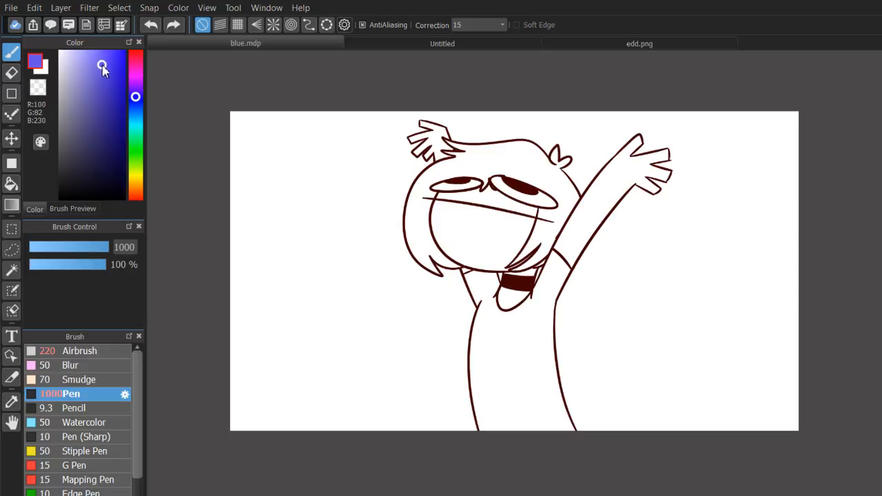
click(11, 183)
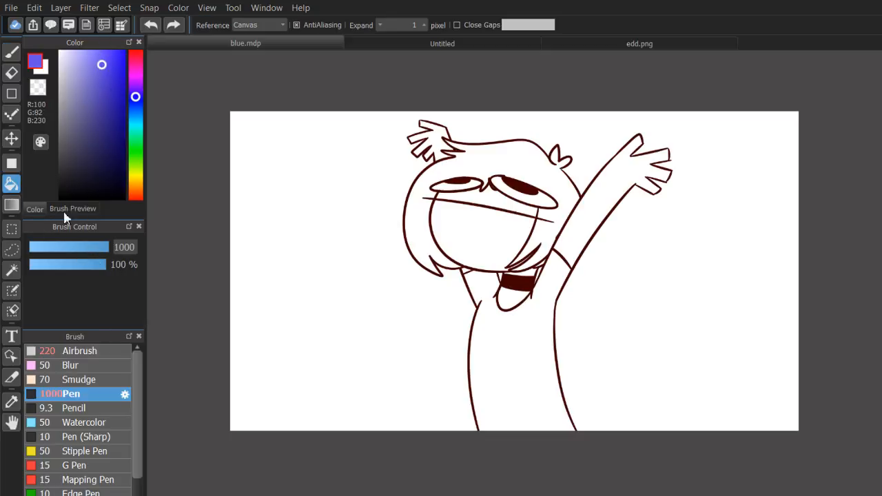
click(517, 354)
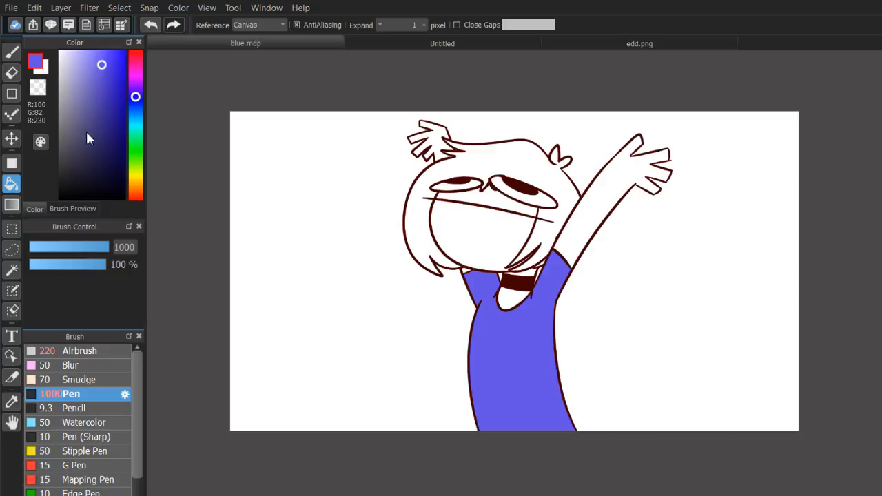
Try filling the hair with dark brown (R37 G24 B14), then undo the fill.
click(135, 187)
click(85, 150)
click(96, 177)
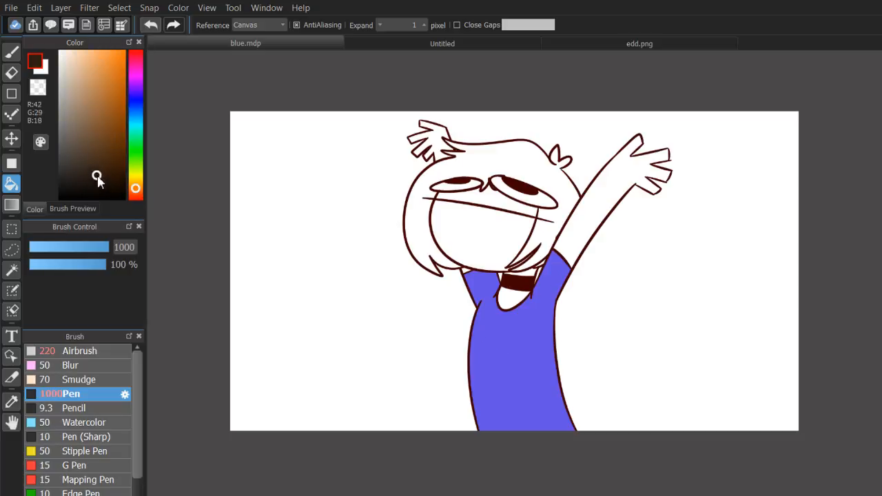
click(100, 179)
click(496, 156)
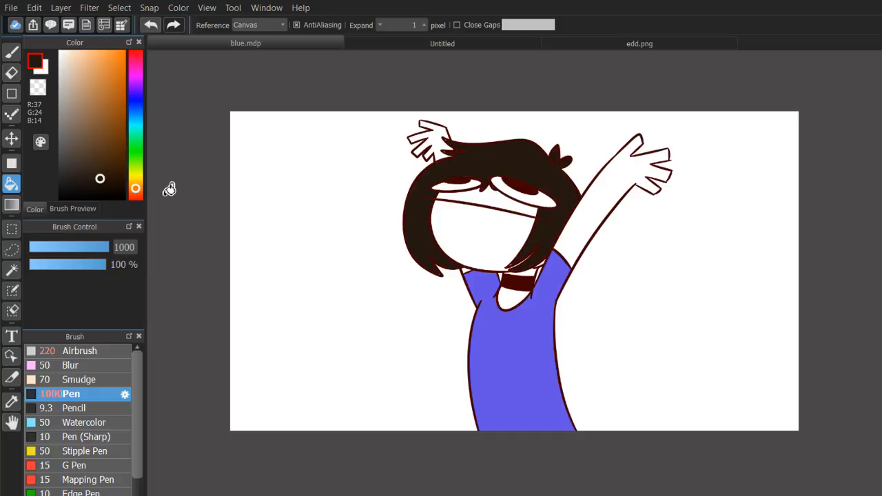
key(ctrl+z)
Try filling the hair with dark magenta (R96 G23 B53), then undo the fill.
click(136, 62)
click(109, 146)
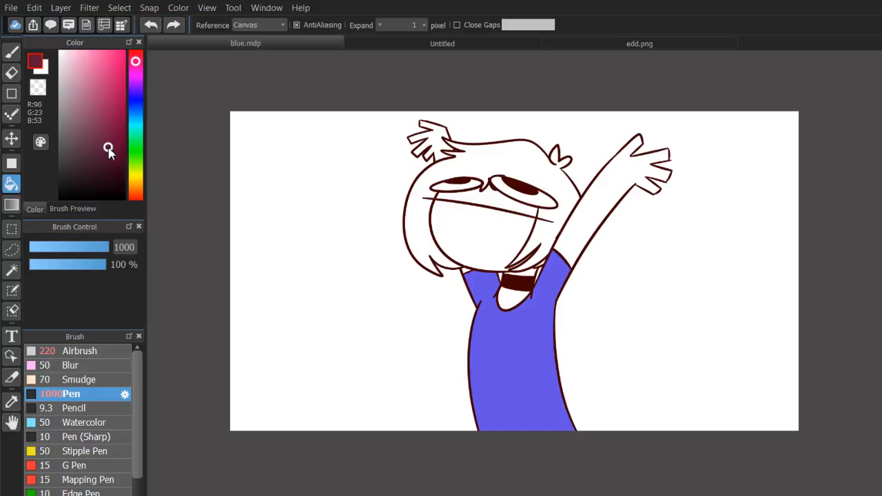
click(479, 163)
key(ctrl+z)
Try a darker maroon fill (R50 G12 B28) on the hair.
click(109, 170)
click(503, 168)
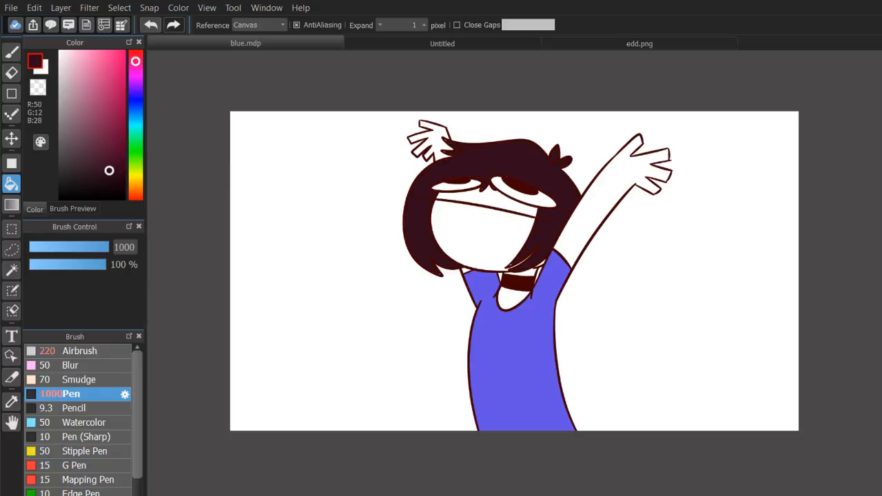
scroll(514, 270, up, 2)
drag(510, 207, 555, 311)
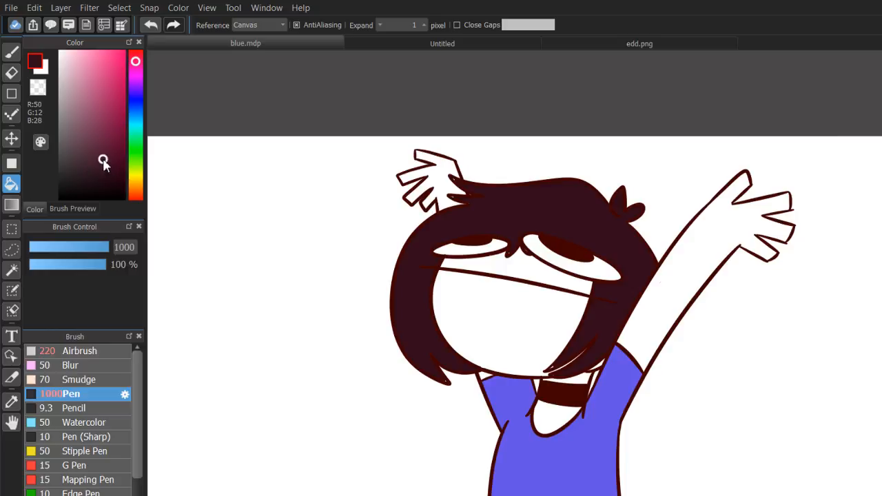
Undo the maroon hair fill and try a lighter plum (R85 G29 B54) instead.
click(102, 150)
key(ctrl+z)
click(510, 203)
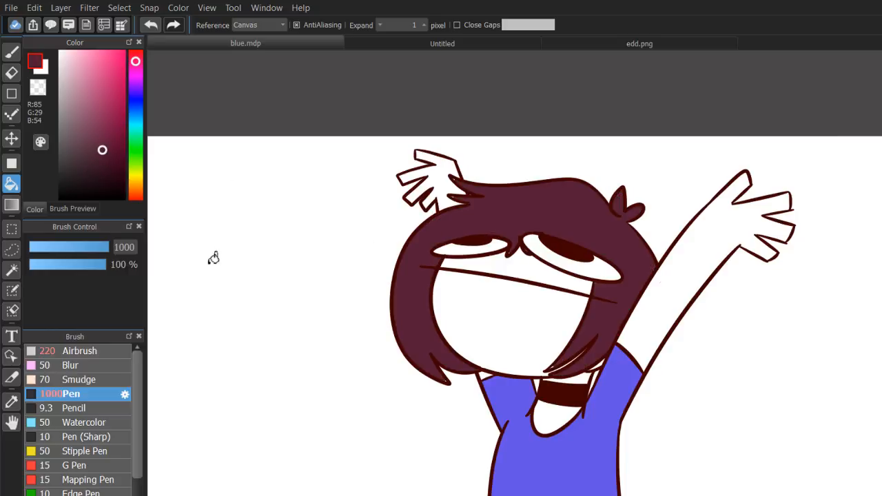
Replace the plum hair fill with a muted dark purple-brown (R56 G28 B41).
click(90, 166)
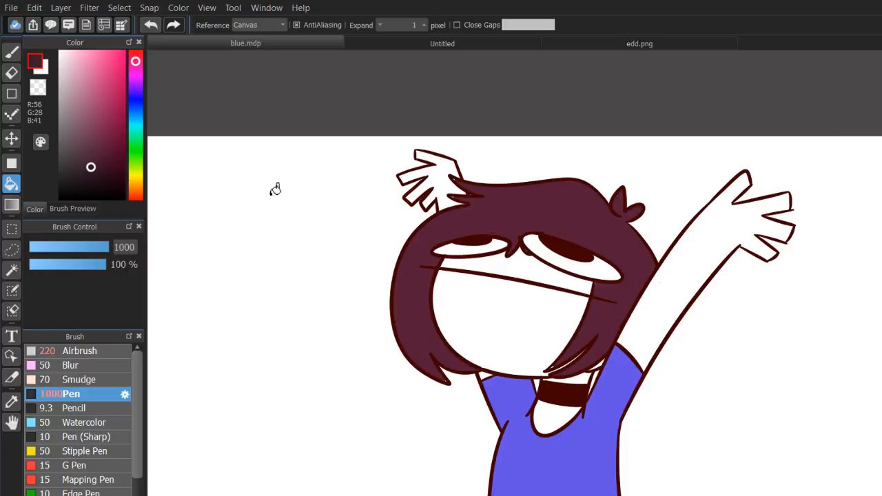
key(ctrl+z)
click(509, 204)
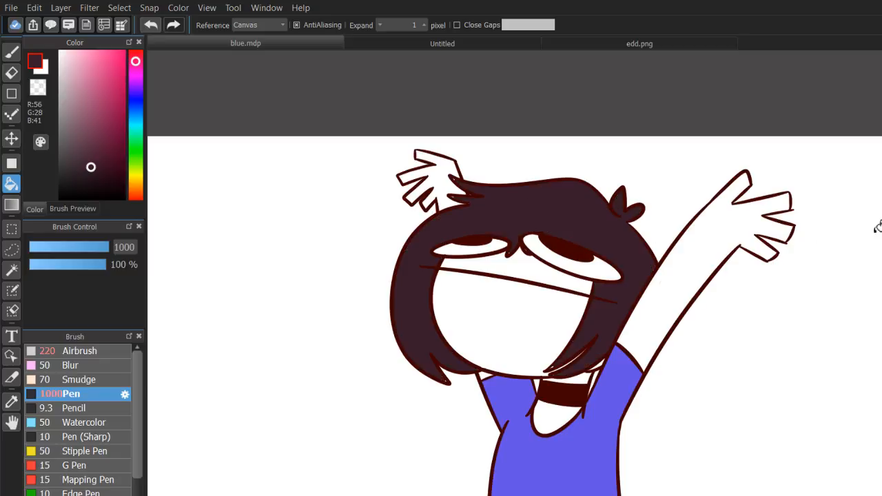
drag(881, 226, 881, 208)
scroll(533, 301, up, 1)
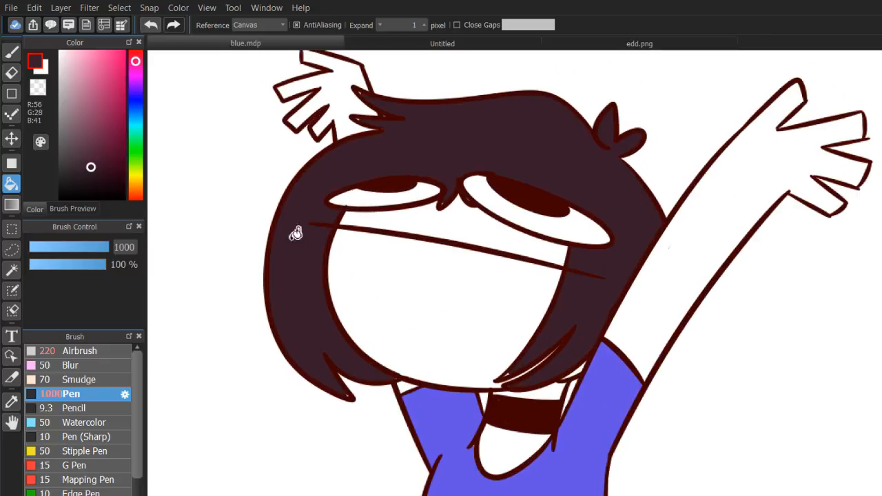
Reduce the pen size to 8.5.
click(11, 51)
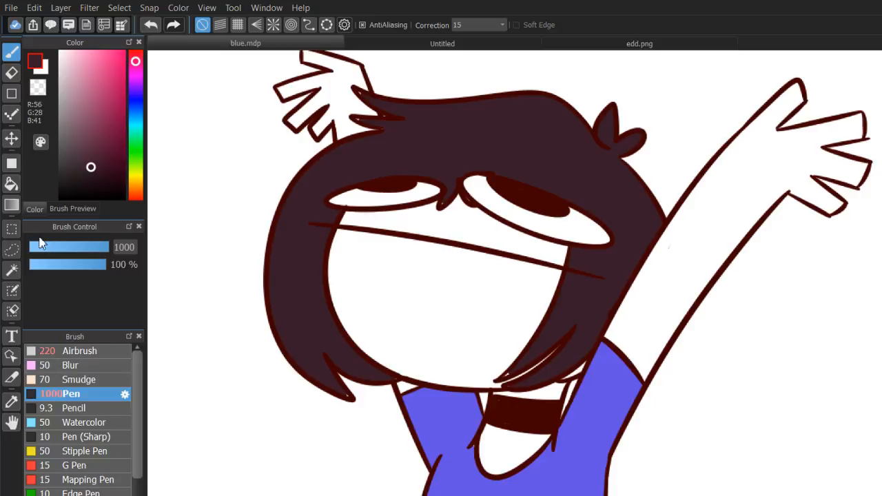
click(41, 244)
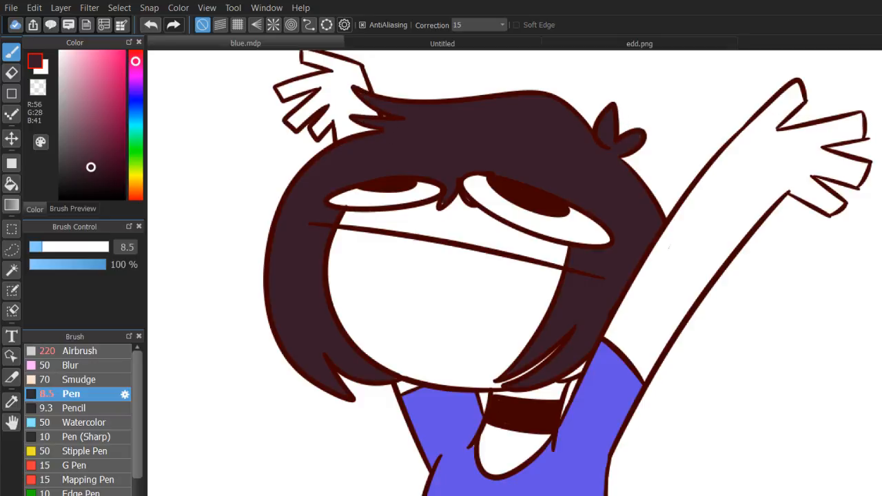
drag(383, 215, 359, 301)
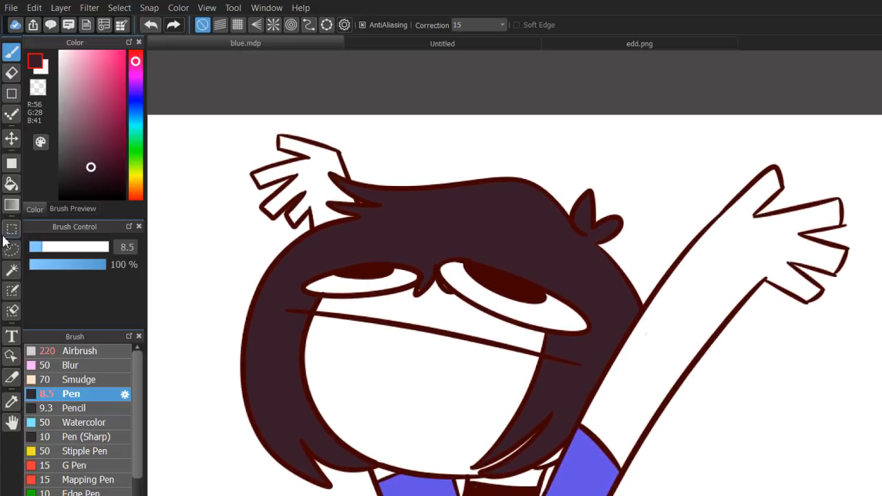
click(11, 183)
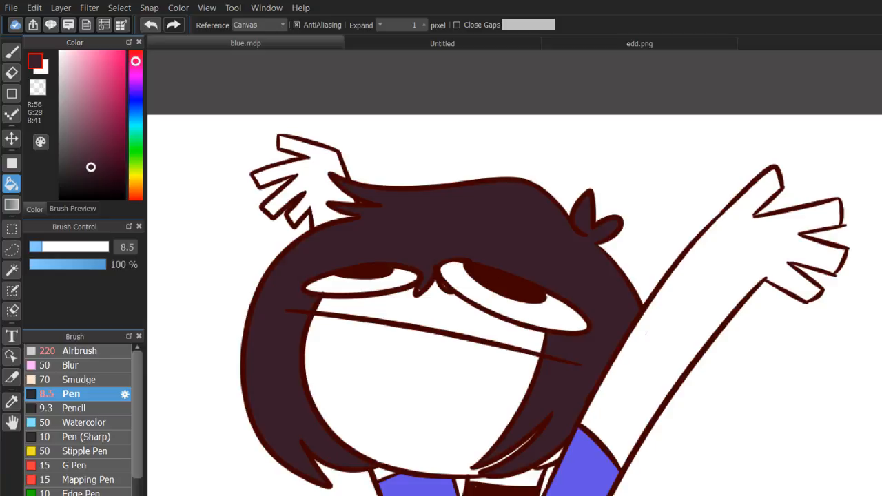
click(11, 72)
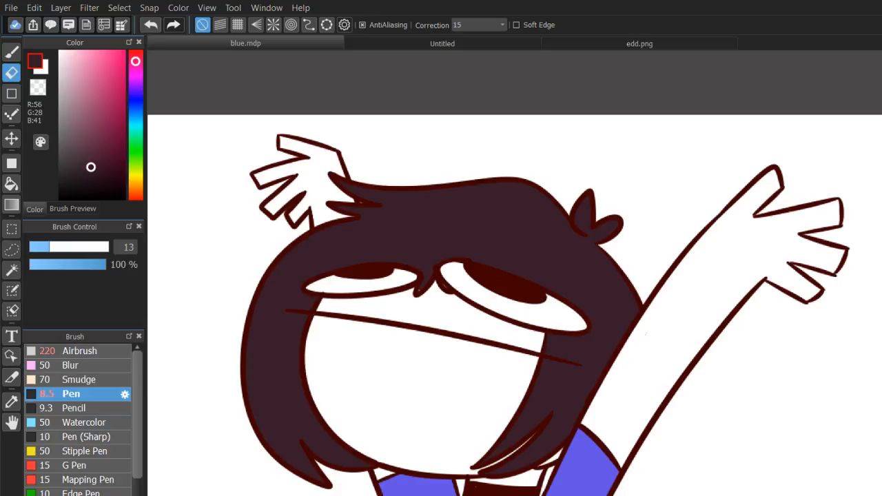
click(11, 183)
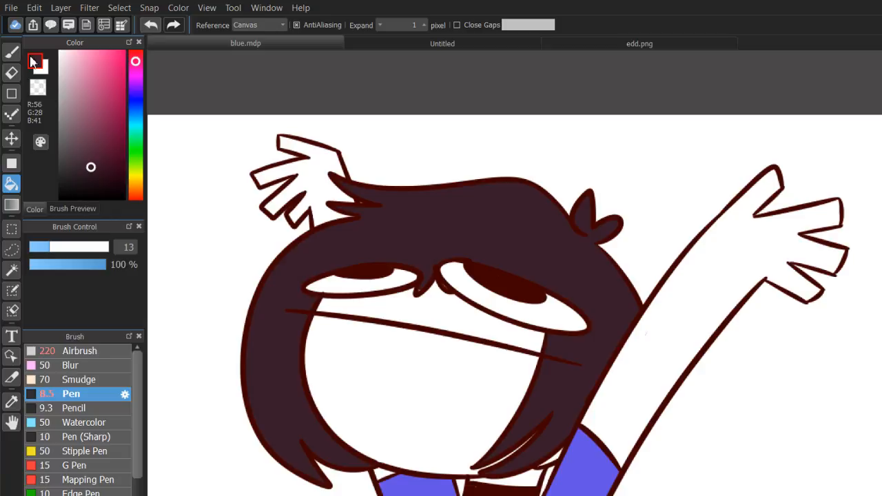
key(b)
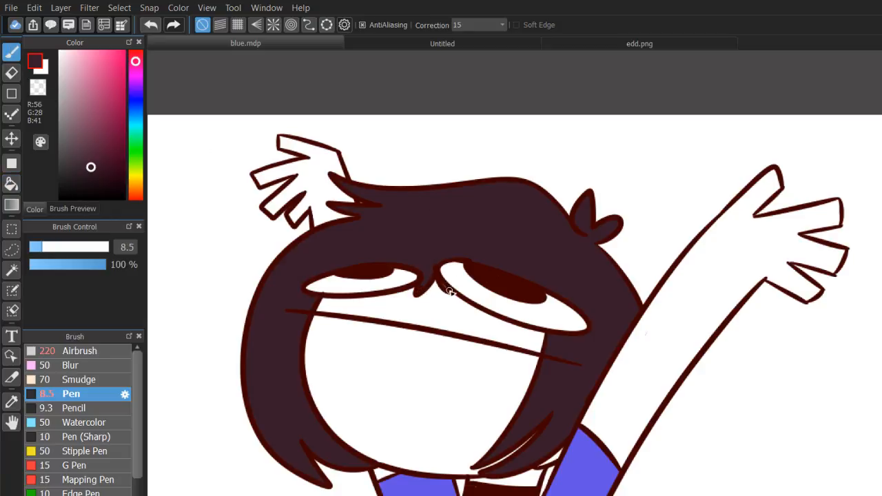
Set the fill's expansion to 0 pixels and choose hot pink (R255 G0 B116).
click(11, 184)
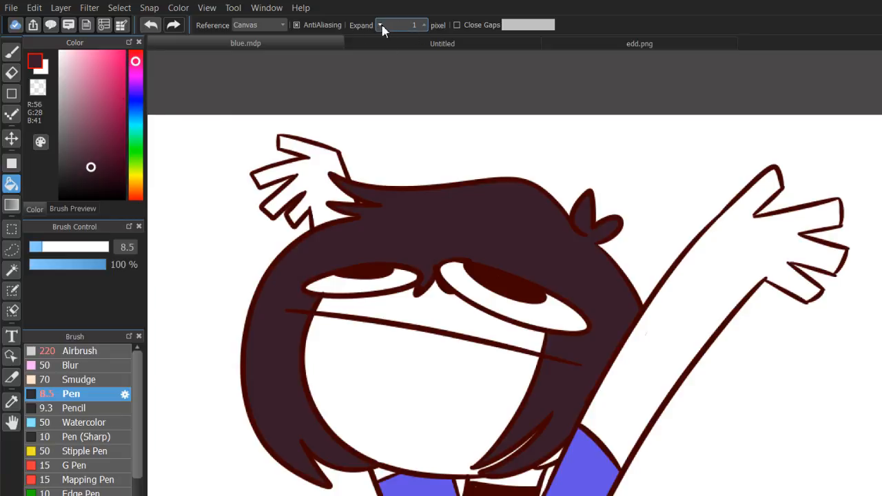
click(380, 25)
click(123, 52)
Undo the fill misapplied at the arm's outline and try filling the arm's interior with hot pink.
click(763, 285)
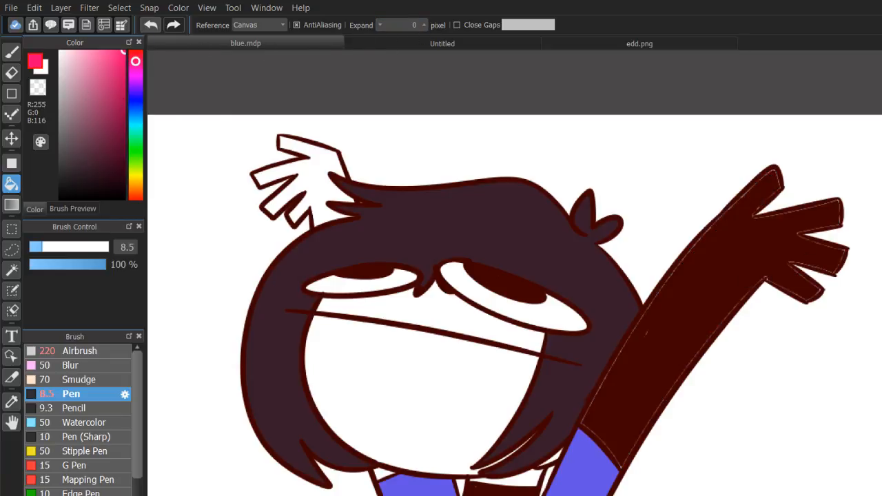
key(ctrl+z)
click(749, 283)
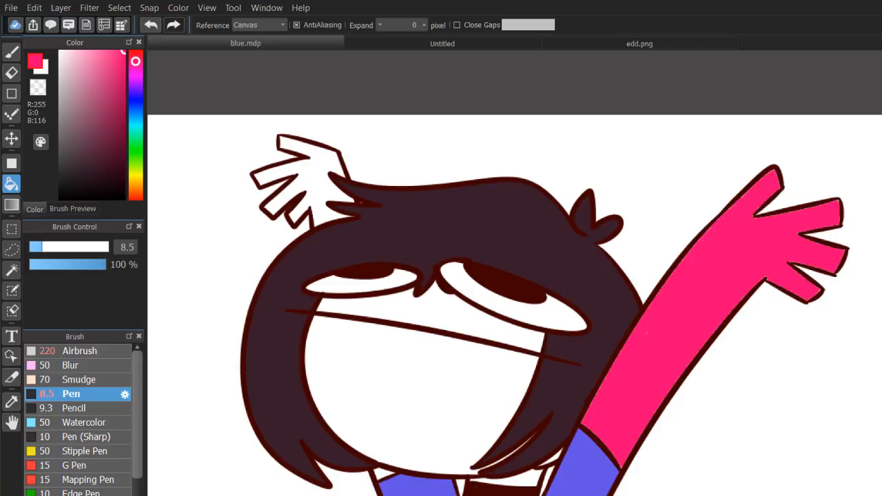
Examine at pixel level the pale fringe between the arm's pink fill and its dark red outline.
scroll(537, 301, up, 5)
drag(620, 90, 192, 157)
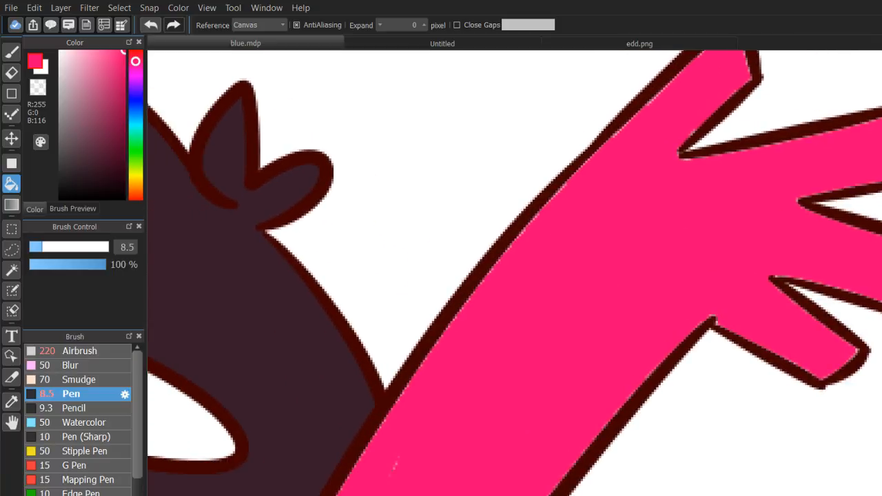
scroll(538, 296, up, 4)
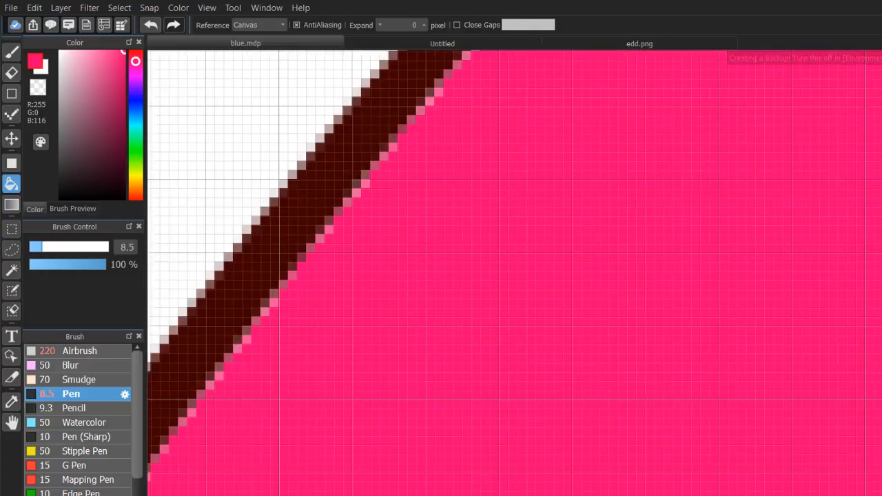
drag(206, 110, 207, 90)
drag(758, 344, 427, 269)
drag(765, 213, 627, 283)
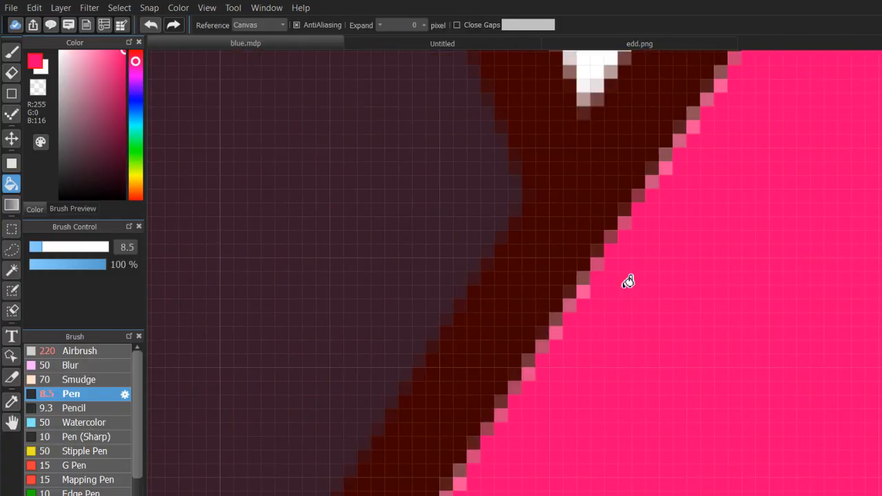
click(11, 54)
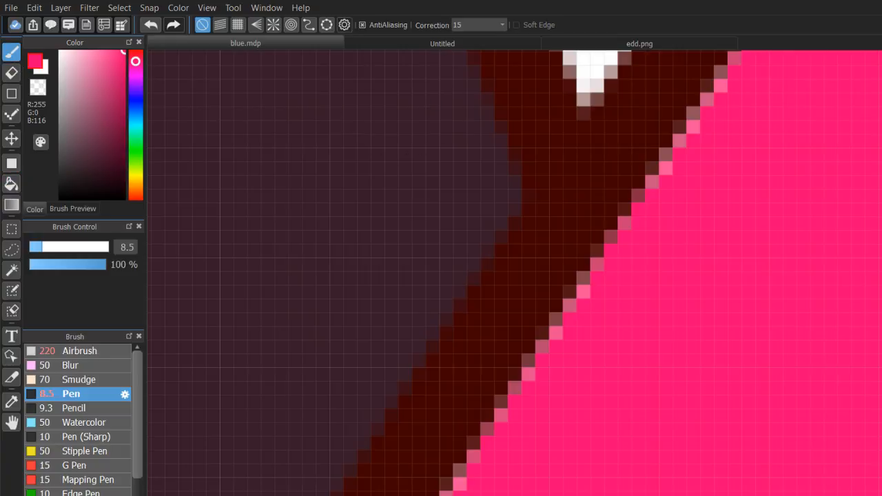
scroll(572, 381, down, 4)
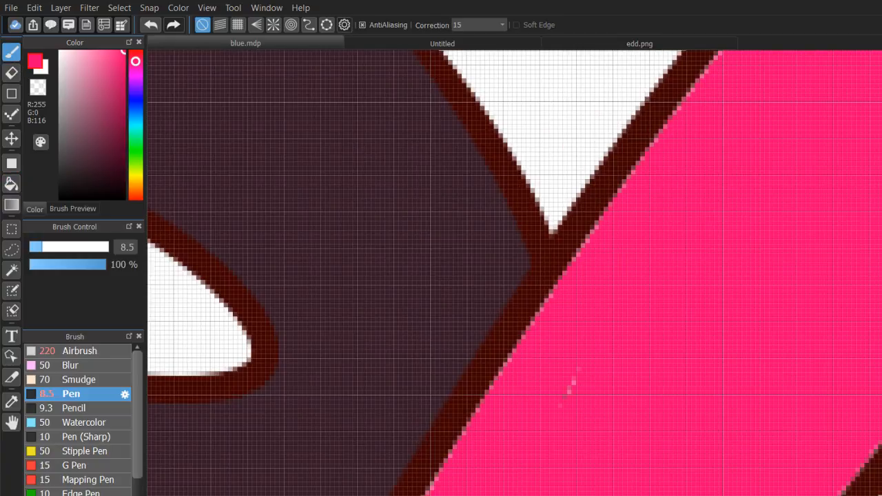
click(12, 71)
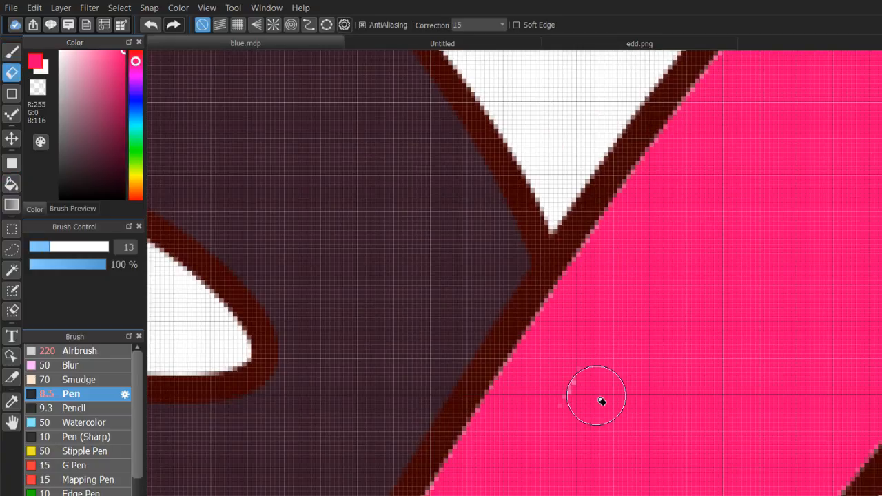
scroll(601, 401, down, 4)
Undo the arm's pink fill, try the same hot pink fill again, and undo it too.
key(ctrl+z)
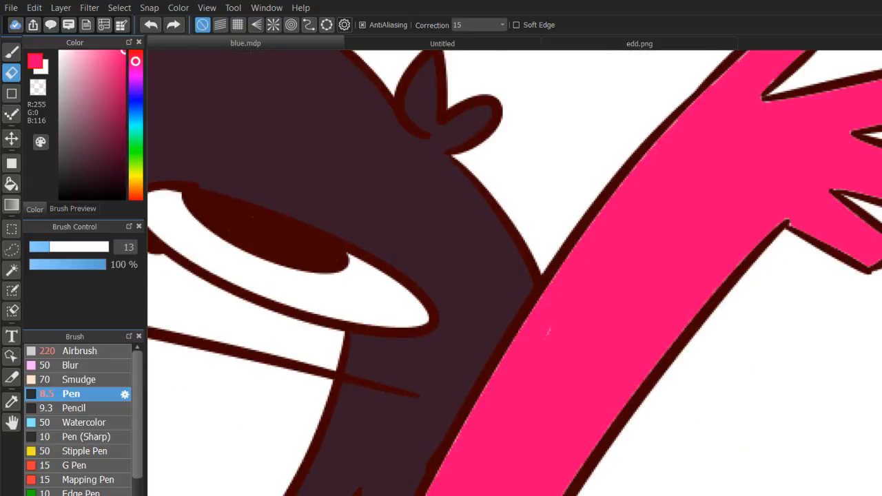
key(ctrl+z)
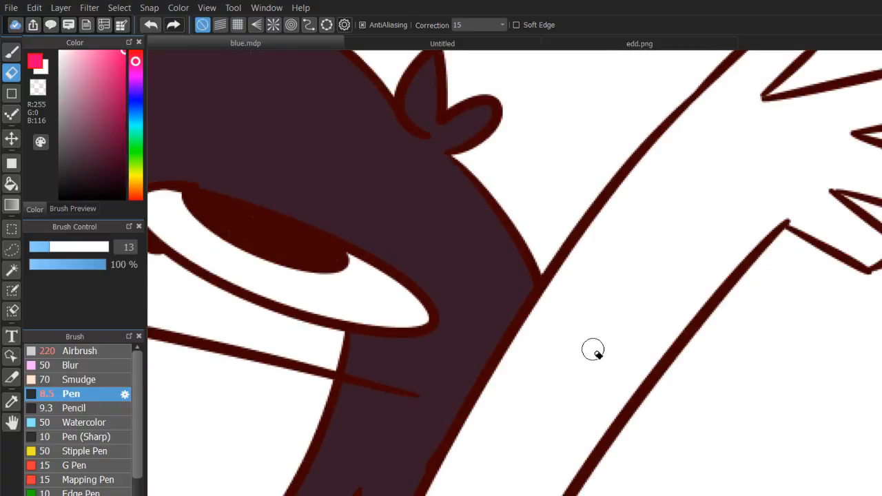
click(11, 184)
click(602, 386)
key(b)
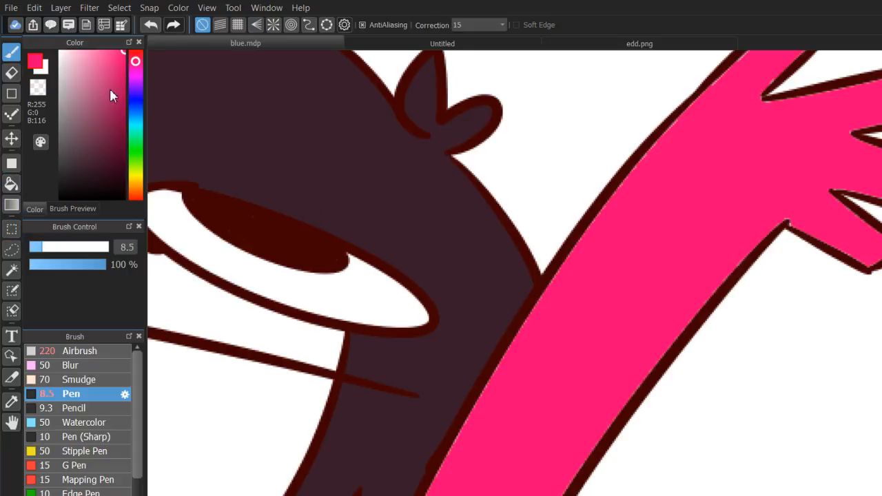
scroll(534, 296, down, 1)
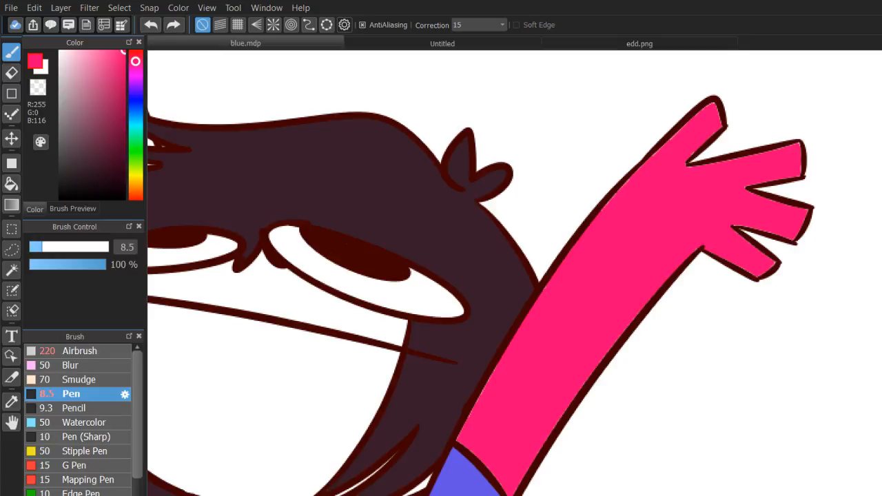
key(ctrl+z)
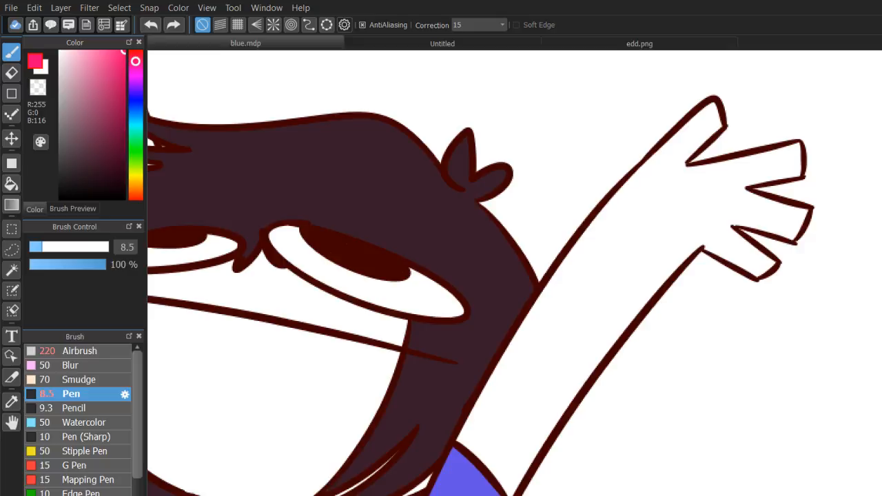
Select the blank background around the character with the Magic Wand and invert the selection to the whole figure.
scroll(536, 301, down, 1)
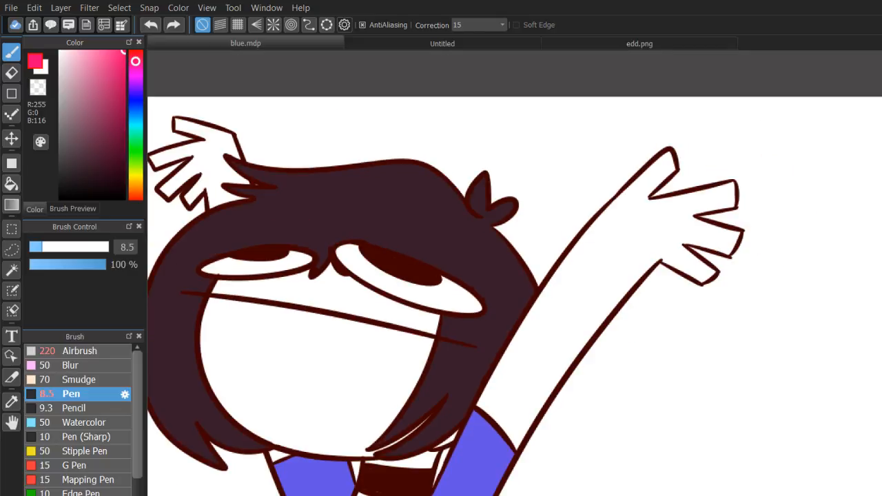
scroll(537, 300, down, 1)
click(11, 269)
click(209, 303)
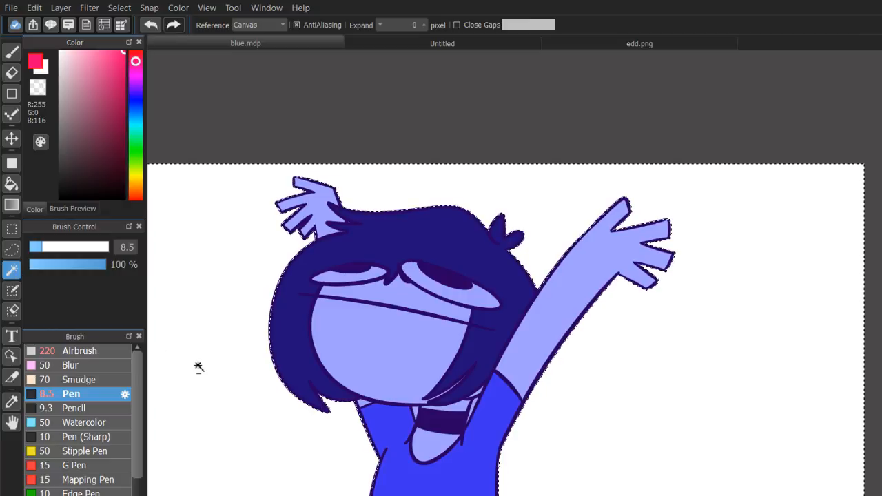
key(ctrl+shift+i)
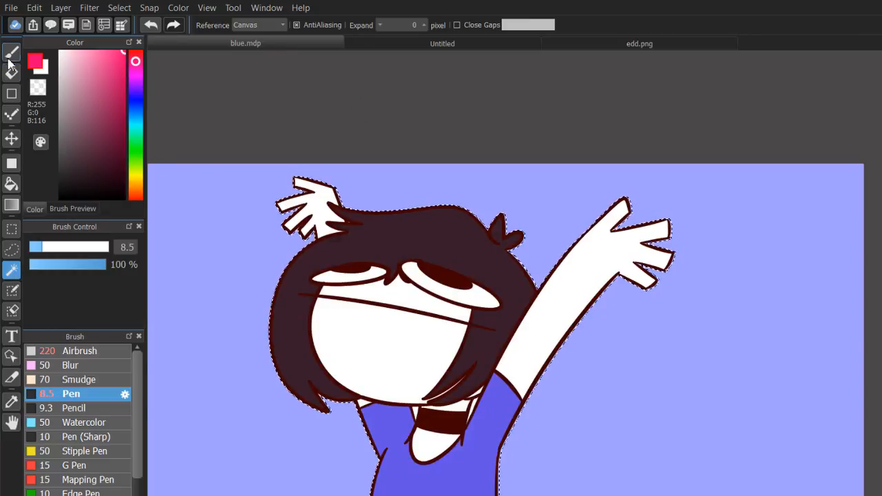
Try a hot pink bucket fill on the raised arm inside the figure selection.
click(11, 52)
click(11, 183)
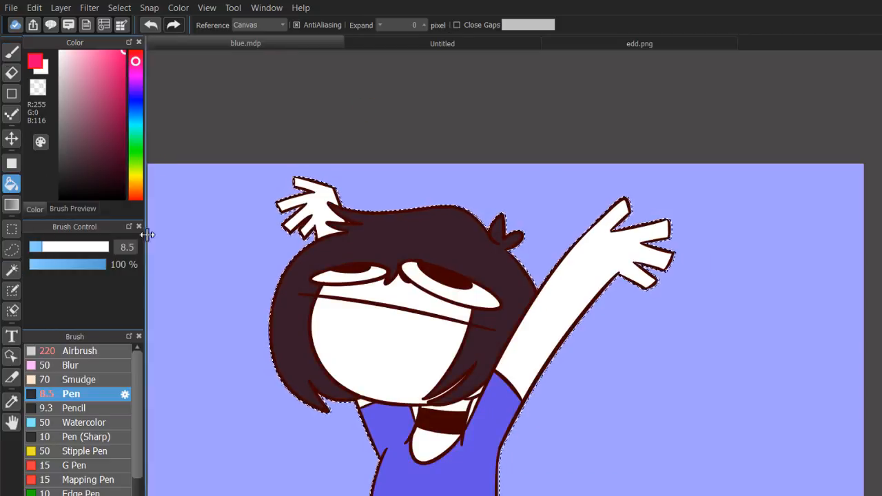
click(550, 313)
Set the pen size to 557, paint hot pink over the raised arm and adjoining side of the head, and clear the selection.
click(11, 52)
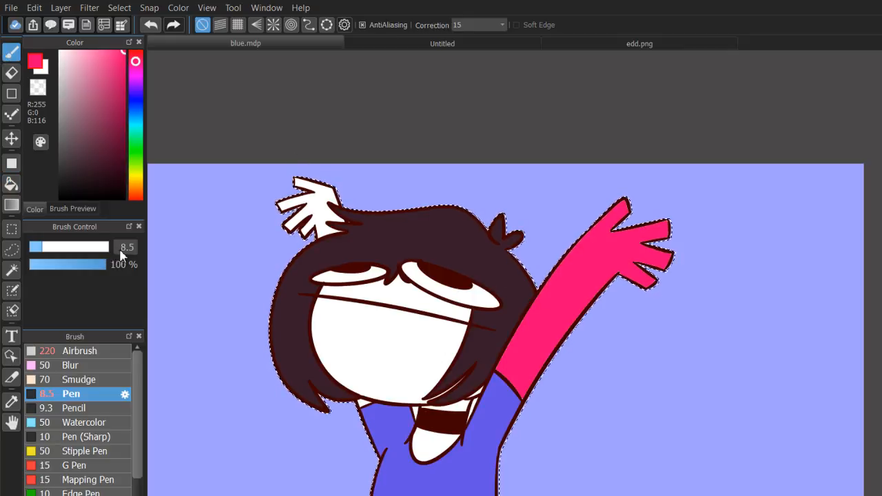
drag(104, 249, 150, 258)
mouse_move(644, 283)
mouse_down()
mouse_move(660, 382)
mouse_move(558, 322)
mouse_up()
key(ctrl+d)
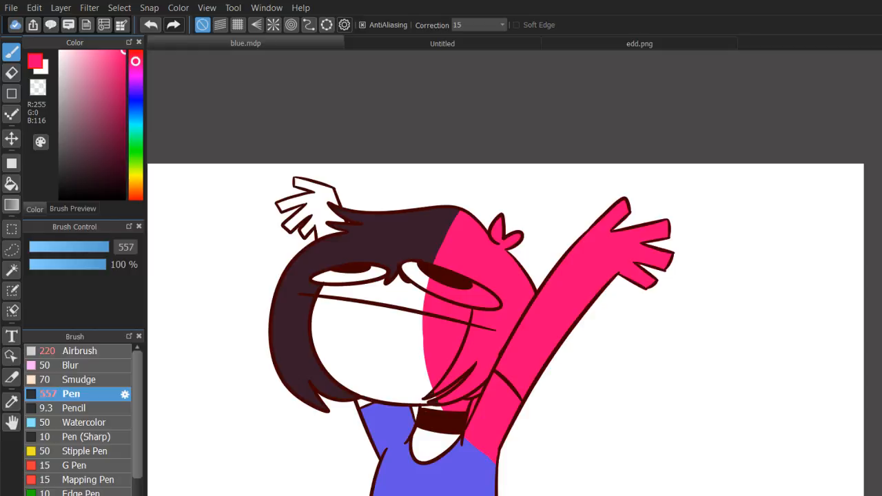
Examine the pink fringe around the raised hand's finger outlines and undo back to the uncoloured arm with the figure selected.
scroll(534, 298, up, 2)
drag(534, 298, 296, 445)
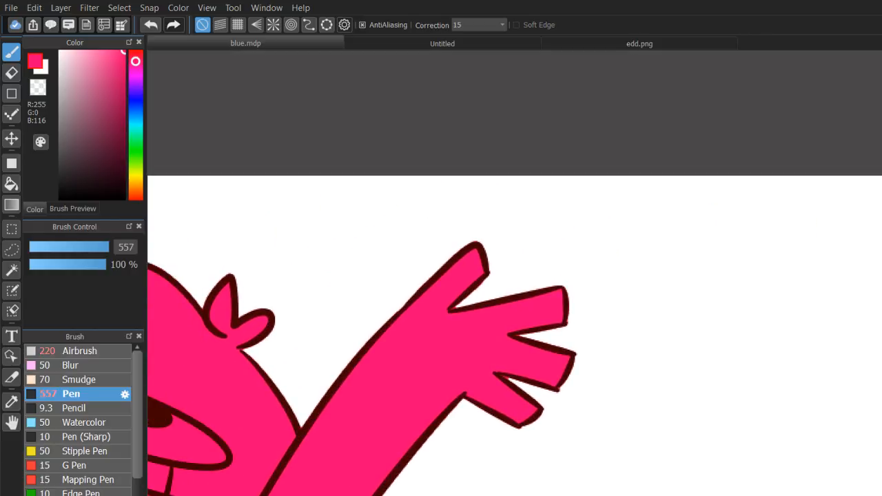
scroll(537, 298, up, 4)
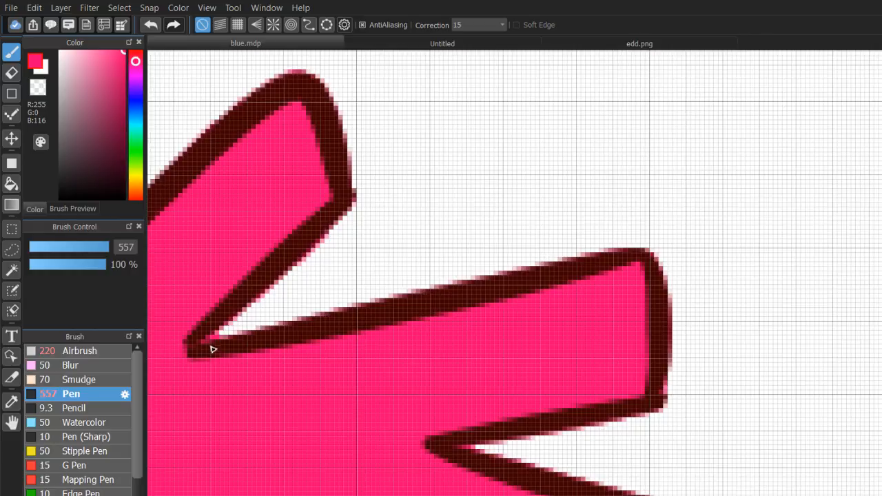
click(12, 73)
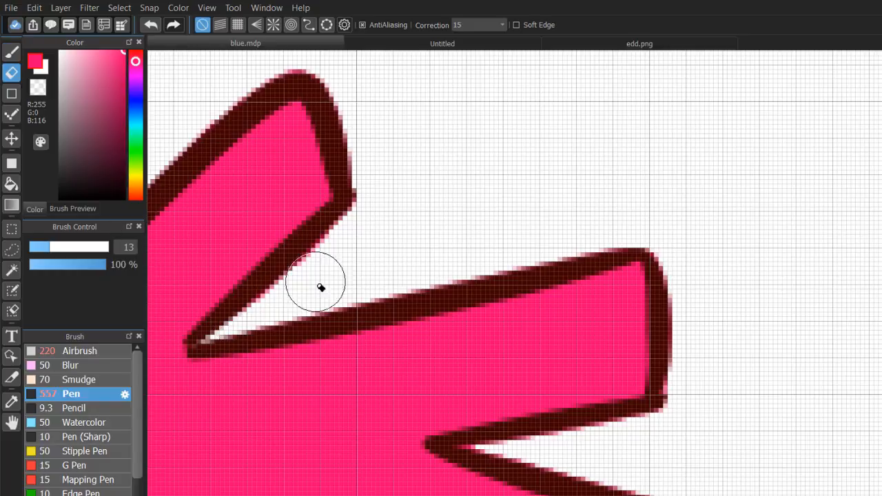
scroll(541, 299, down, 4)
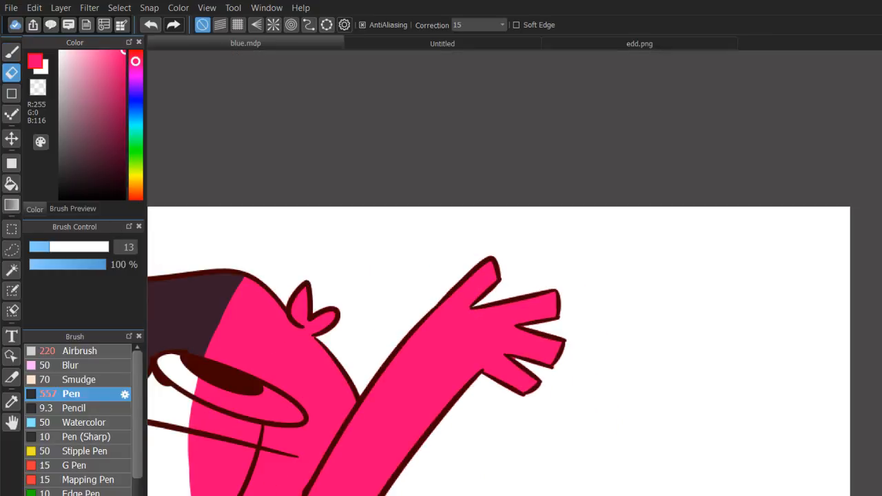
drag(455, 420, 653, 271)
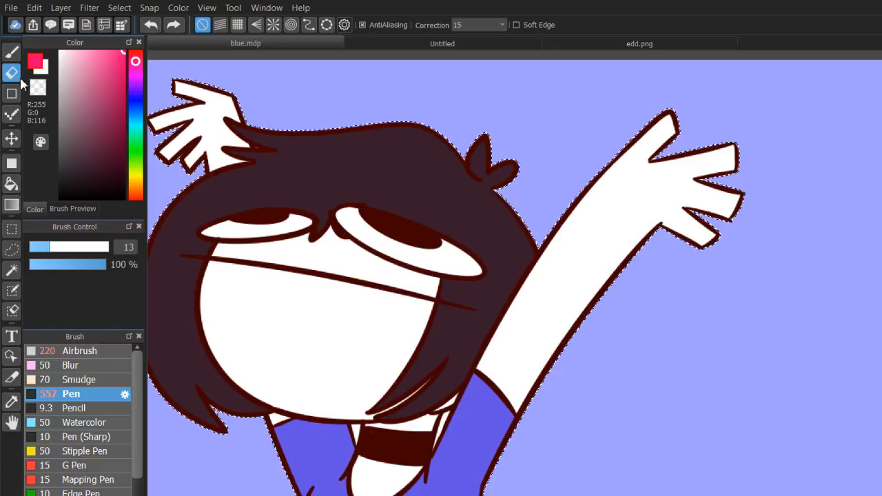
Clear the figure selection and select only the raised arm's interior with the Magic Wand.
click(12, 52)
click(12, 274)
key(ctrl+d)
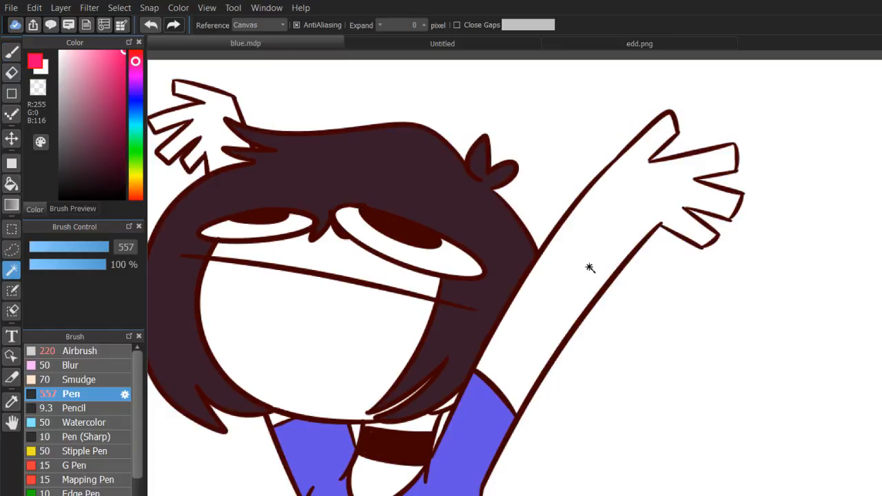
click(591, 267)
Paint the selected arm and hand hot pink with the large pen and clear the selection.
click(12, 52)
mouse_move(545, 289)
mouse_down()
mouse_move(473, 365)
mouse_move(744, 94)
mouse_up()
key(ctrl+d)
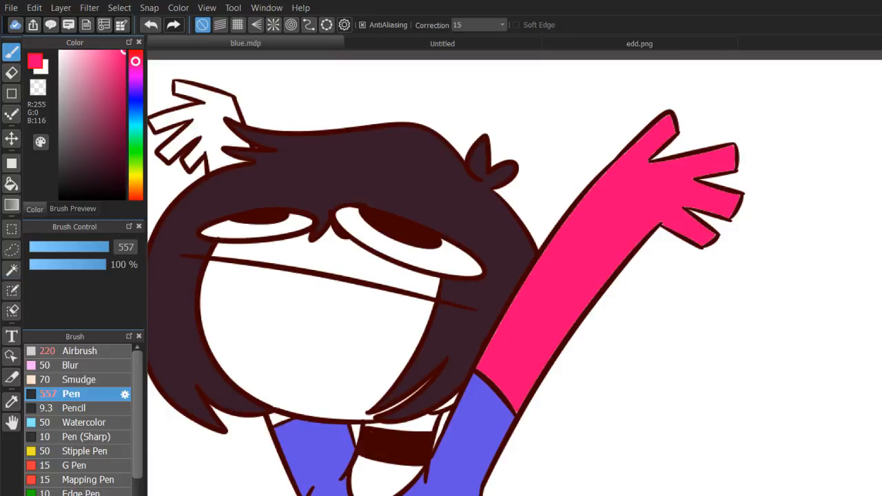
scroll(751, 120, down, 5)
scroll(530, 298, up, 14)
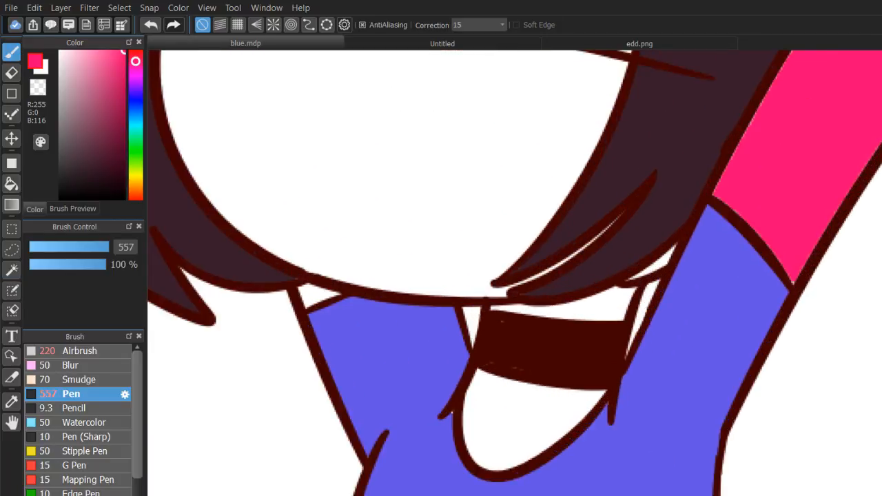
Examine the edges of the pink raised arm, and undo its paint and selection.
scroll(514, 272, down, 10)
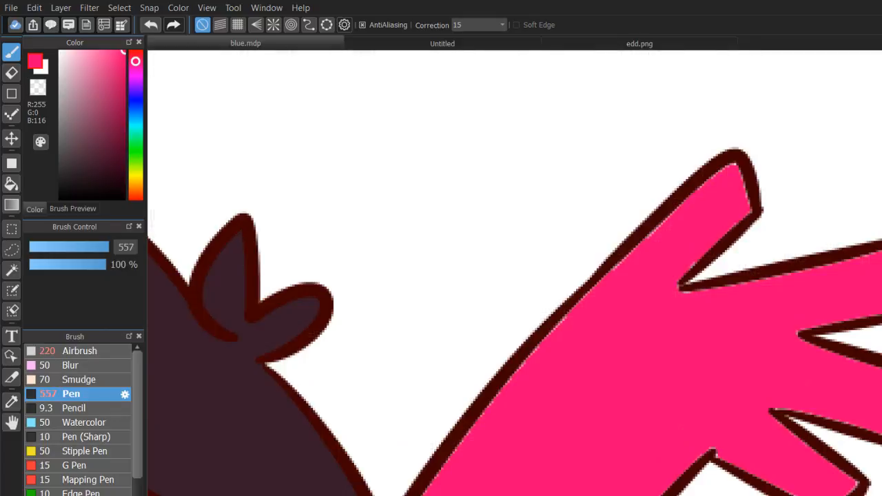
key(ctrl+z)
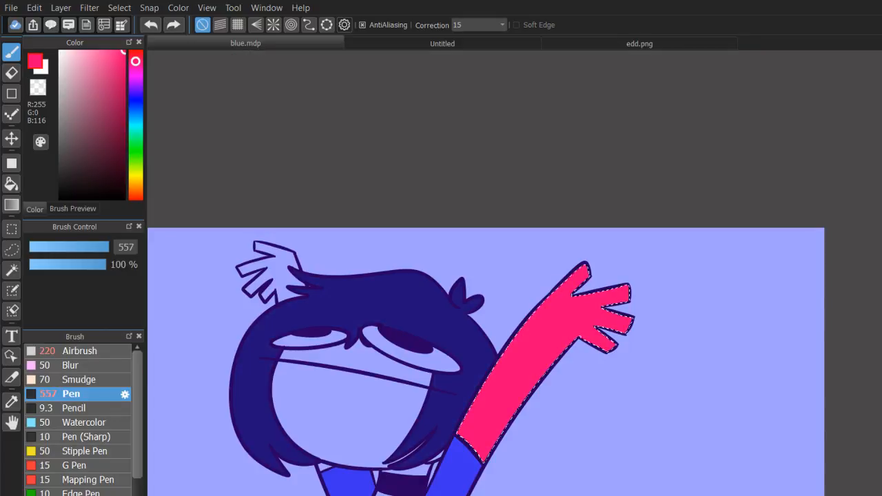
key(ctrl+z)
drag(496, 358, 608, 245)
key(ctrl+z)
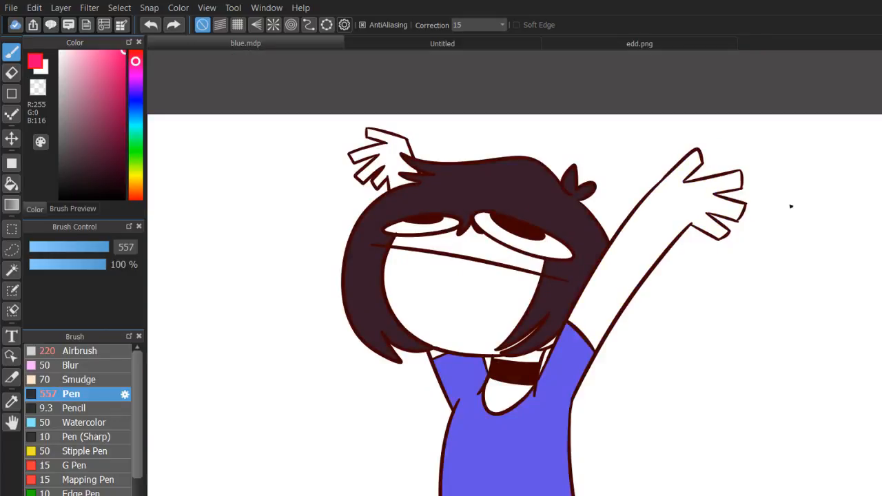
Set the Bucket's expansion to 1 pixel, fill the raised arm hot pink, and inspect the colour along the outlines before undoing the fill.
click(11, 184)
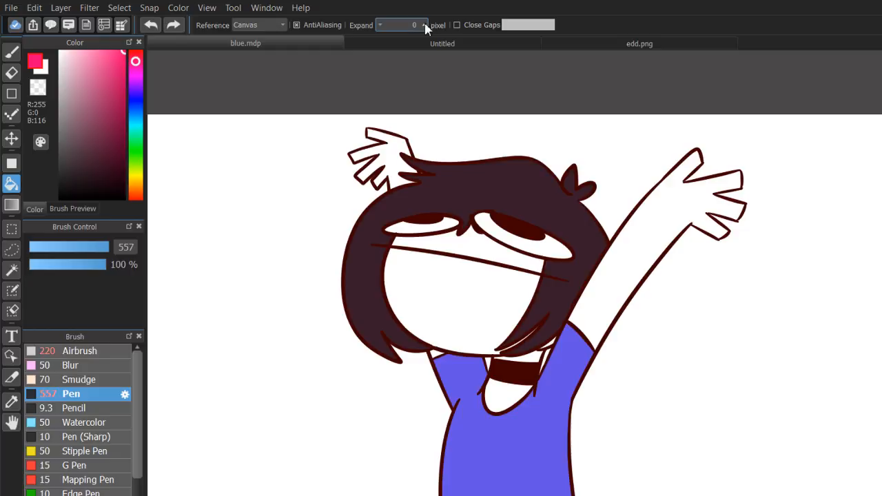
drag(512, 297, 330, 334)
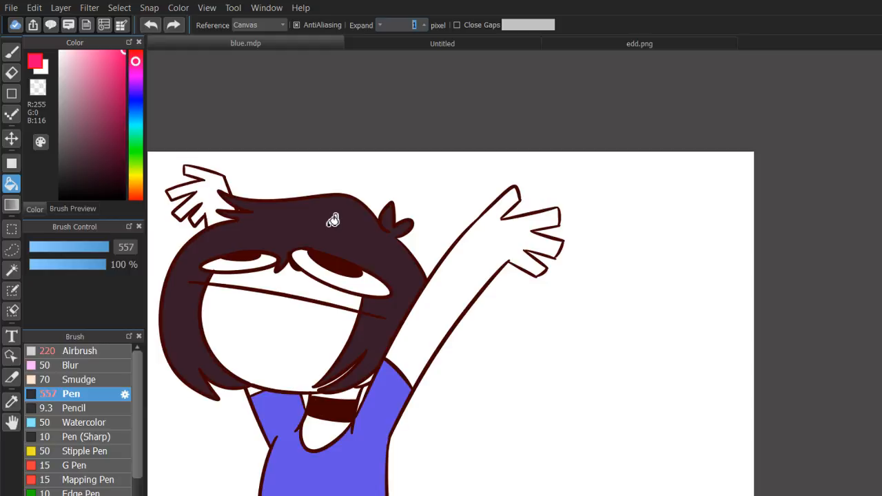
click(483, 288)
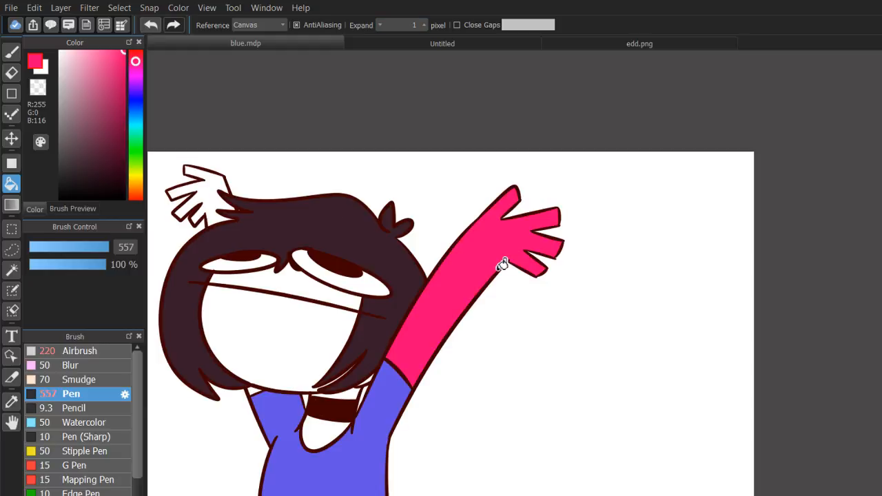
scroll(209, 168, up, 5)
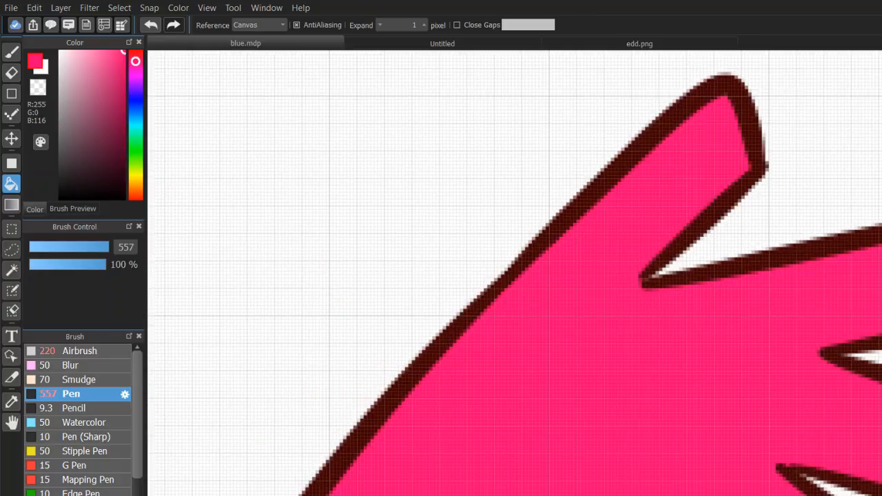
scroll(537, 298, down, 4)
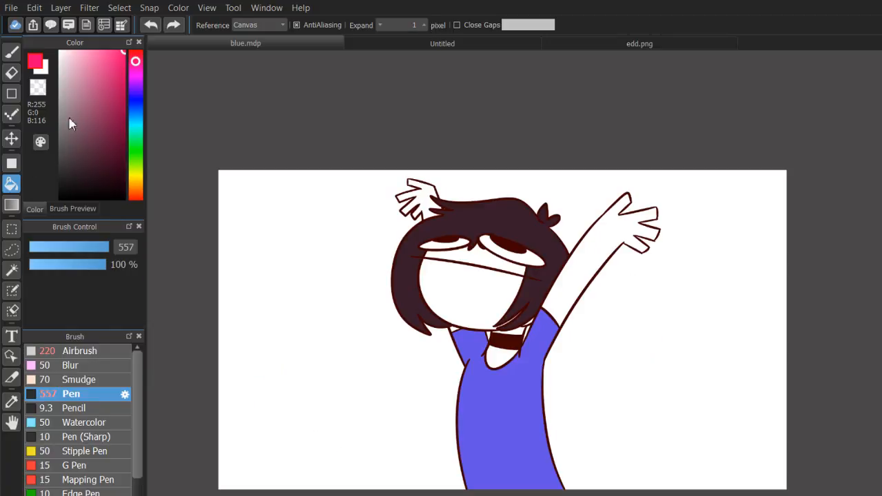
Choose a light peach skin tone (R244, G198, B177) and try it as the face's bucket fill.
click(93, 51)
click(136, 191)
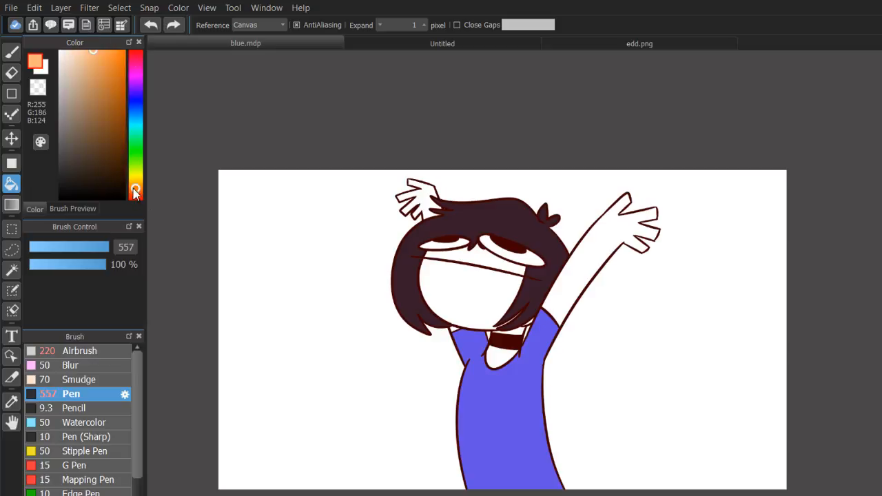
click(136, 193)
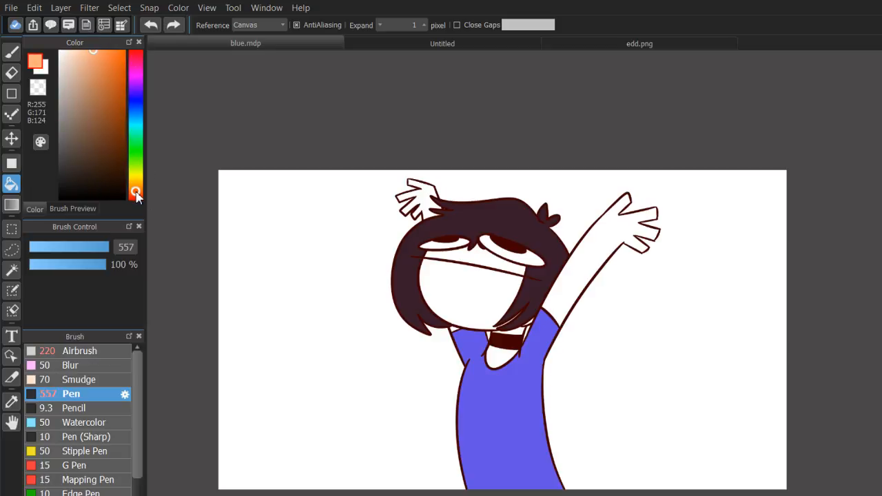
click(76, 57)
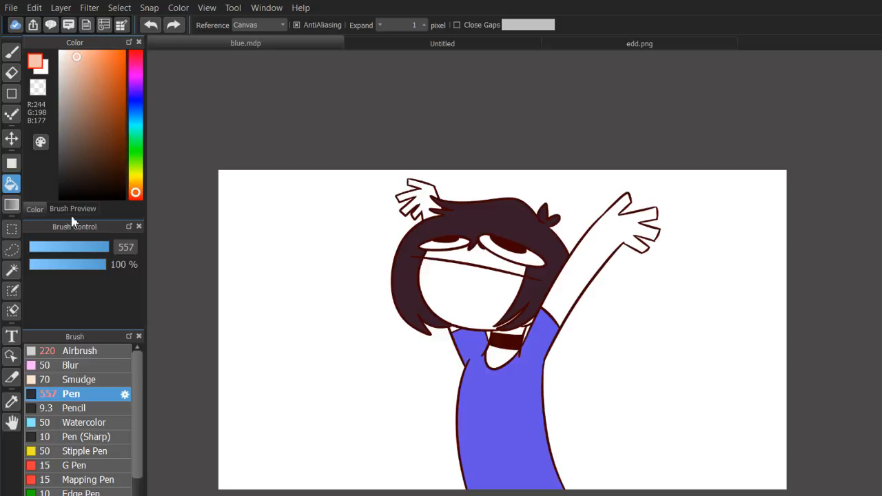
click(502, 287)
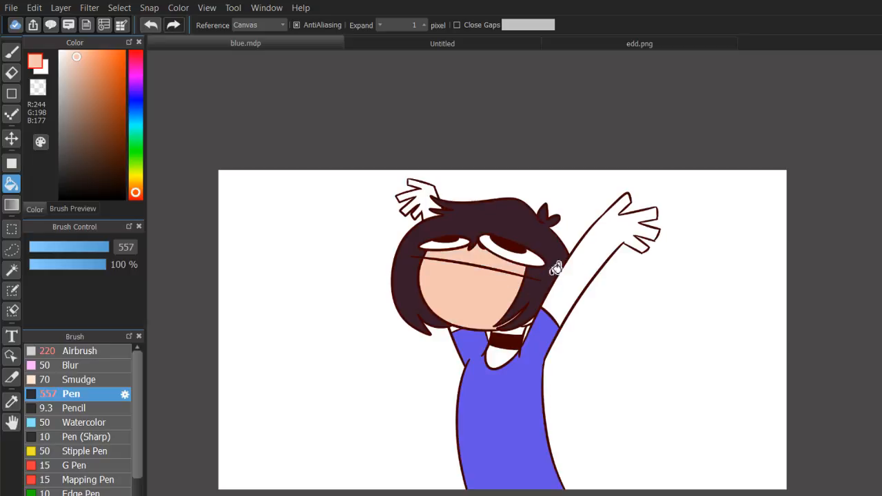
Undo the peach fill and try a greyish brown (R157, G125, B110) on the lower face.
key(ctrl+z)
click(93, 105)
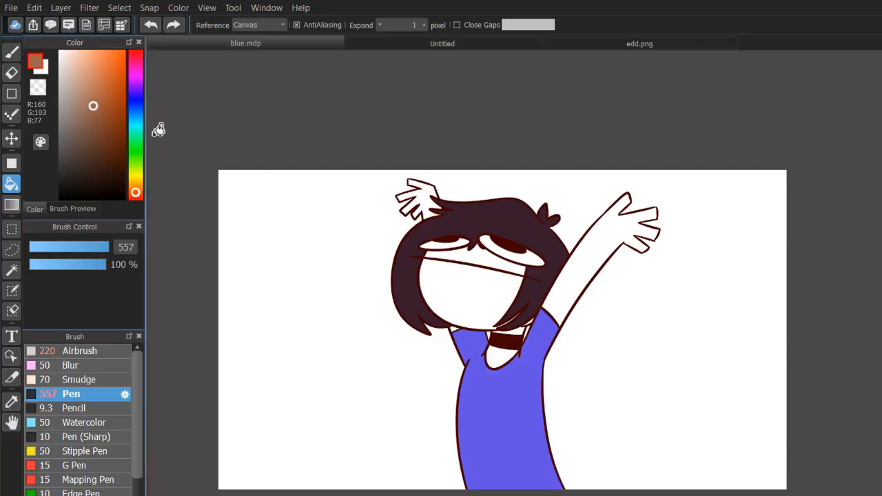
click(79, 108)
click(434, 277)
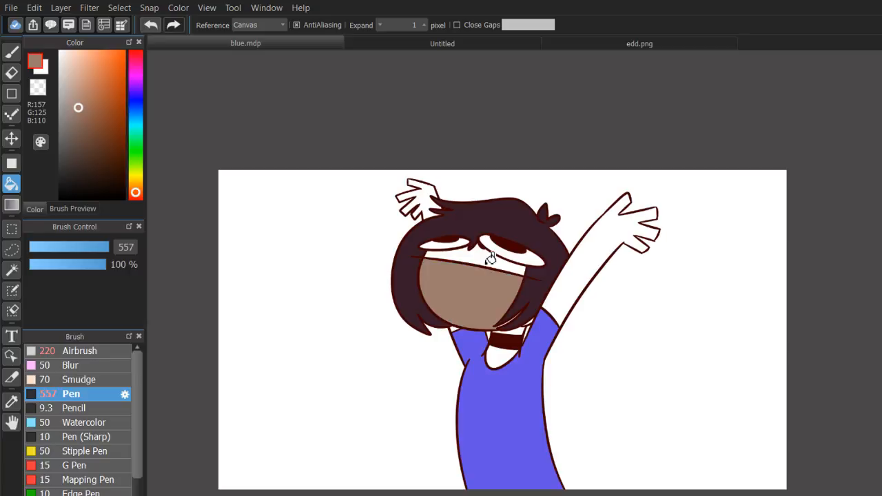
Undo the greyish brown fill and try a warmer tan (R195, G140, B116) on the face.
key(ctrl+z)
click(70, 92)
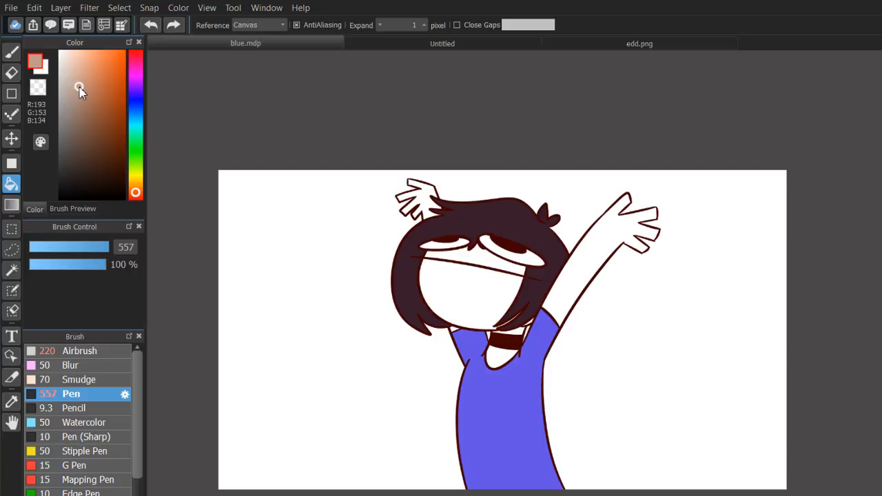
click(85, 85)
click(458, 272)
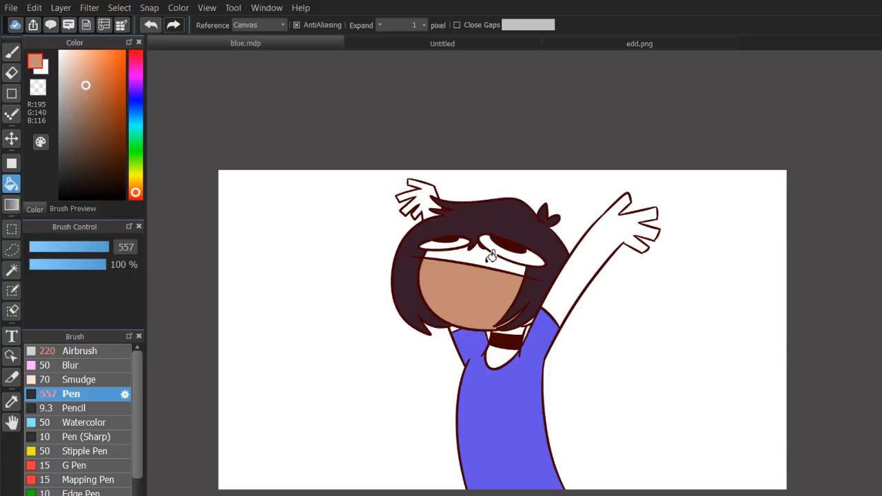
click(491, 256)
Undo the tan fills and try a paler beige (R211, G177, B161) on the face and raised arm.
key(ctrl+z)
key(ctrl+z)
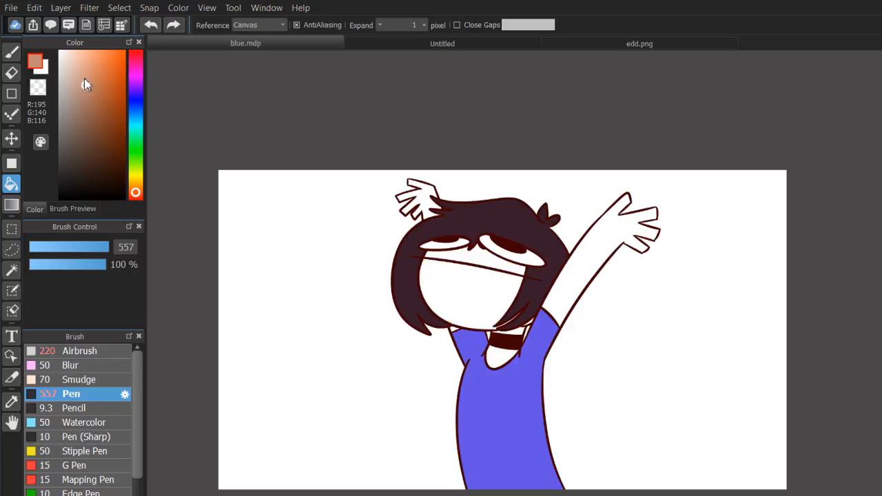
click(74, 76)
click(487, 253)
click(491, 281)
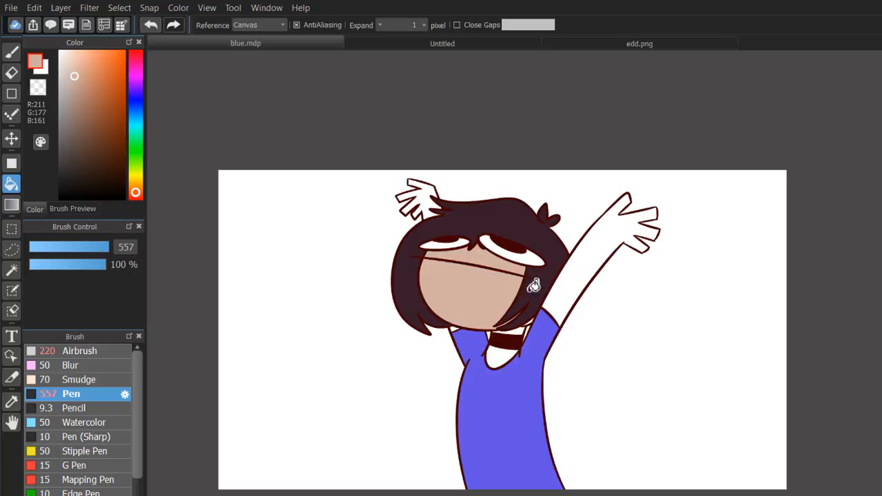
click(575, 289)
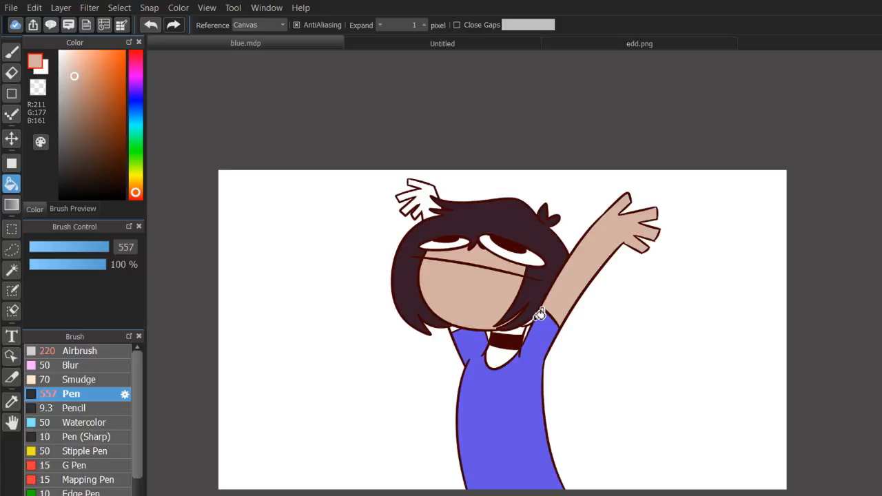
Undo the pale beige fills and try a darker beige (R186, G154, B139) on the face.
click(75, 90)
key(ctrl+z)
Undo the beige face fills, shift the hue towards red (R186, G145, B139), and try it on the face and raised arm.
key(ctrl+z)
key(ctrl+z)
click(466, 277)
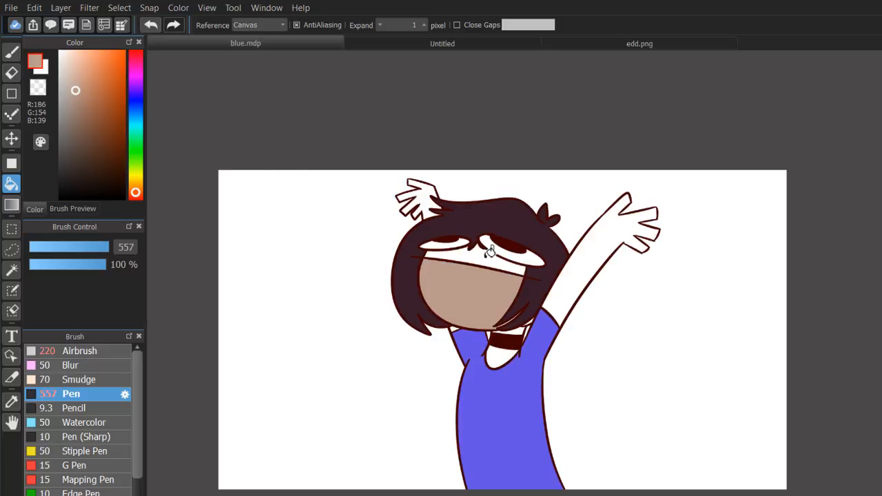
click(489, 253)
click(135, 196)
key(ctrl+z)
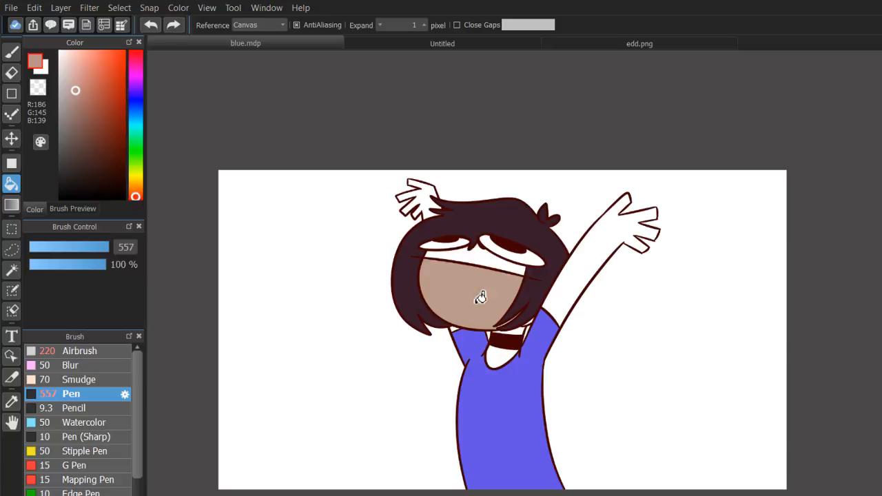
key(ctrl+z)
click(472, 290)
click(497, 264)
click(571, 292)
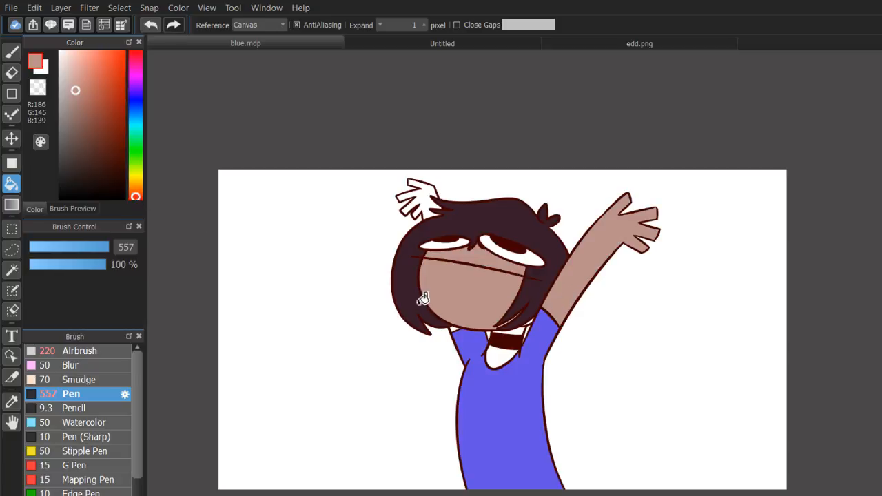
Undo the reddish fills and try a yellower beige (R186, G162, B139) on the lower face.
click(135, 187)
key(ctrl+z)
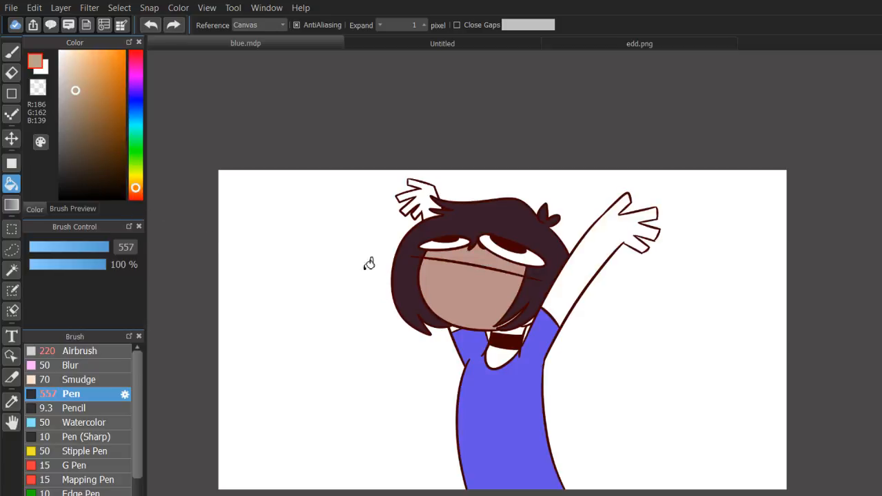
key(ctrl+z)
key(ctrl+z)
click(476, 291)
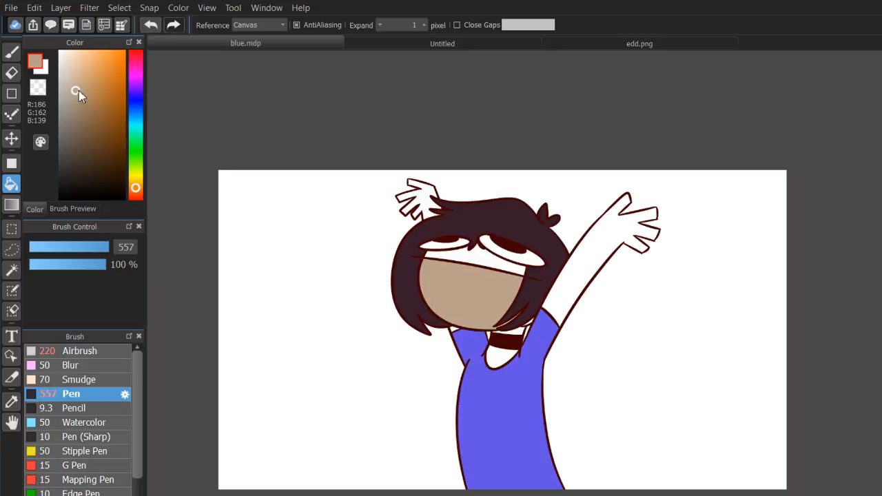
Undo the yellowish fill and try a deeper brown (R164, G117, B94) on the face.
key(ctrl+z)
click(135, 193)
drag(79, 96, 87, 100)
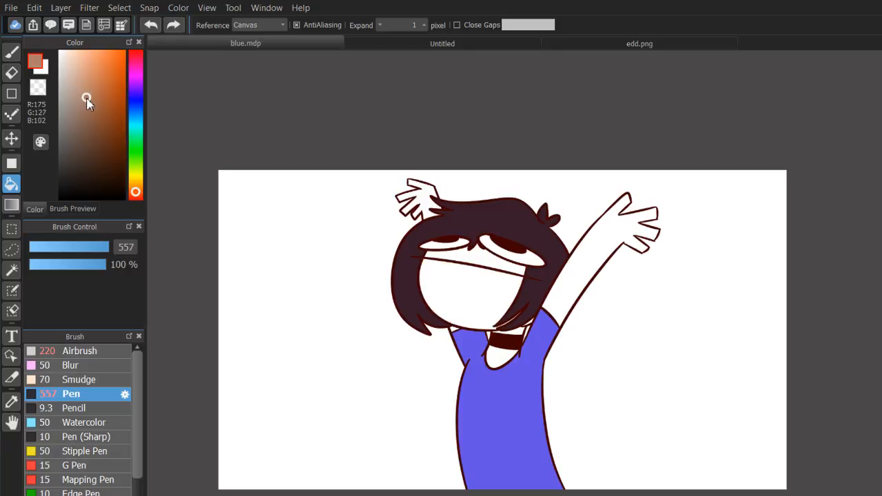
click(517, 283)
click(498, 265)
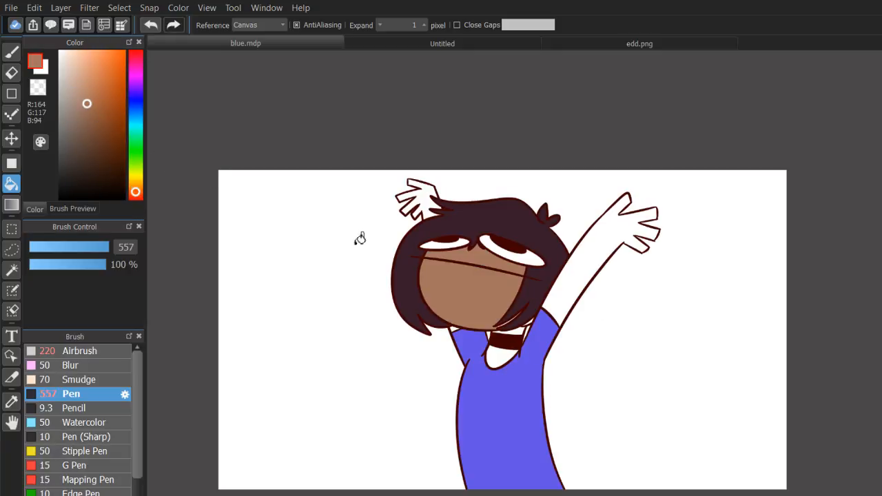
Undo the deep brown fills and fill the face, neck and raised arm with light brown (R191, G142, B116).
key(ctrl+z)
key(ctrl+z)
drag(90, 106, 83, 94)
click(517, 296)
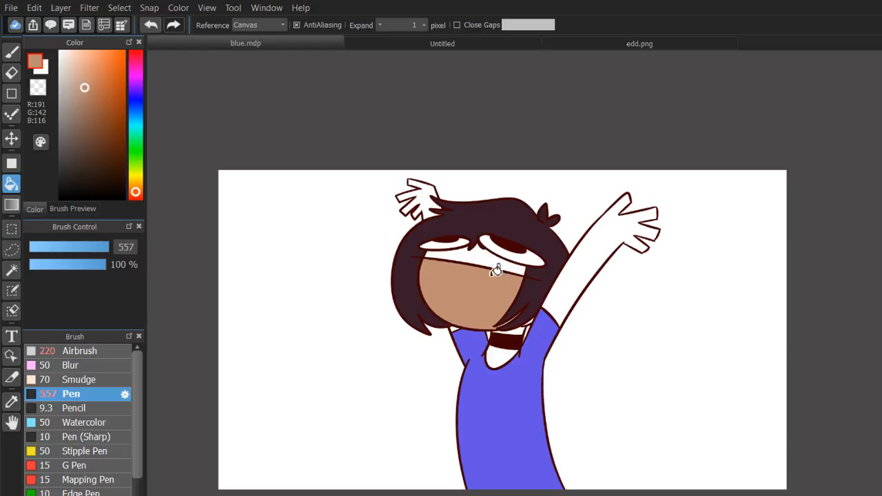
click(497, 263)
click(508, 361)
click(567, 296)
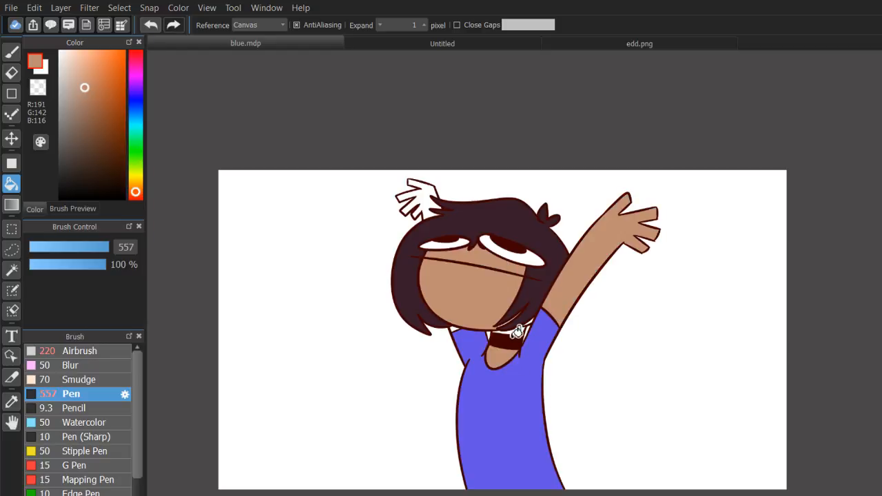
click(440, 182)
Sample the shirt's blue (R100, G82, B230), reduce the pen size to 16, and touch up the small gap beside the collar line.
scroll(536, 299, up, 5)
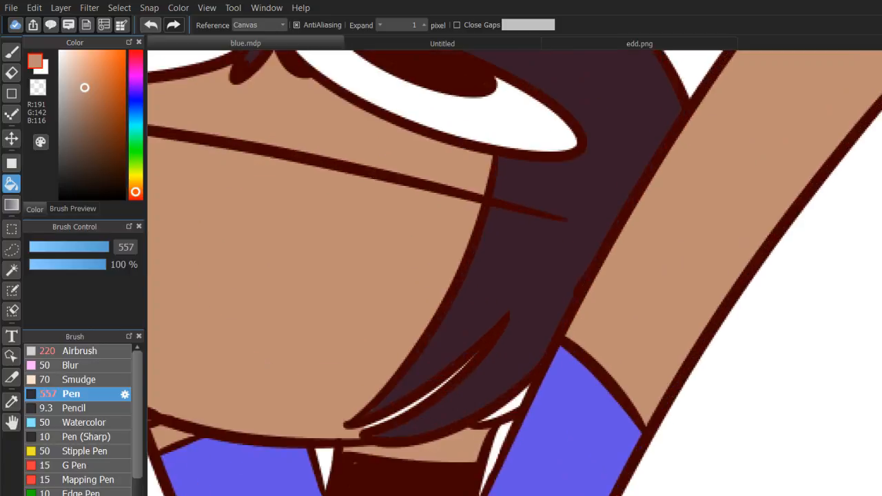
scroll(536, 298, down, 4)
scroll(485, 342, up, 4)
drag(367, 259, 333, 248)
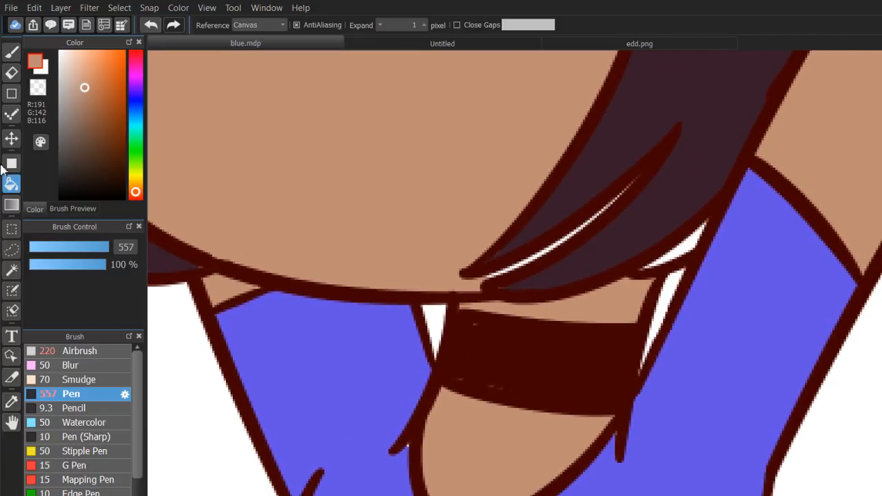
click(14, 403)
click(250, 315)
key(b)
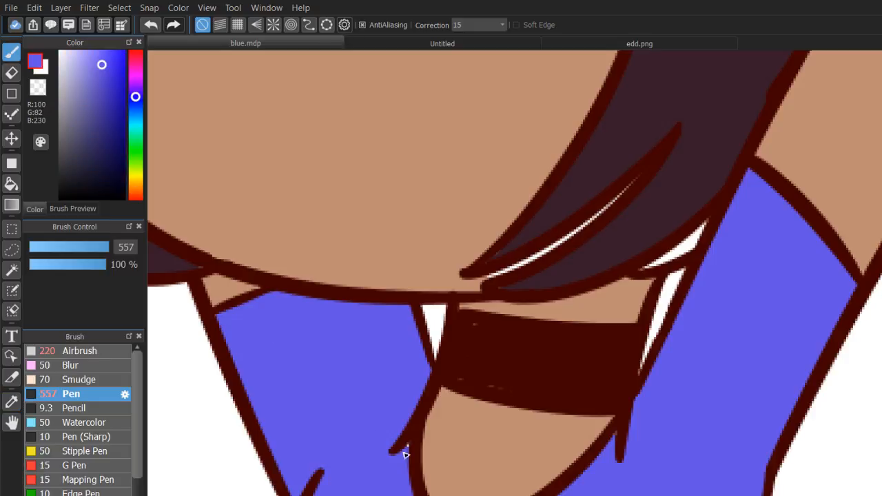
click(404, 457)
key(ctrl+z)
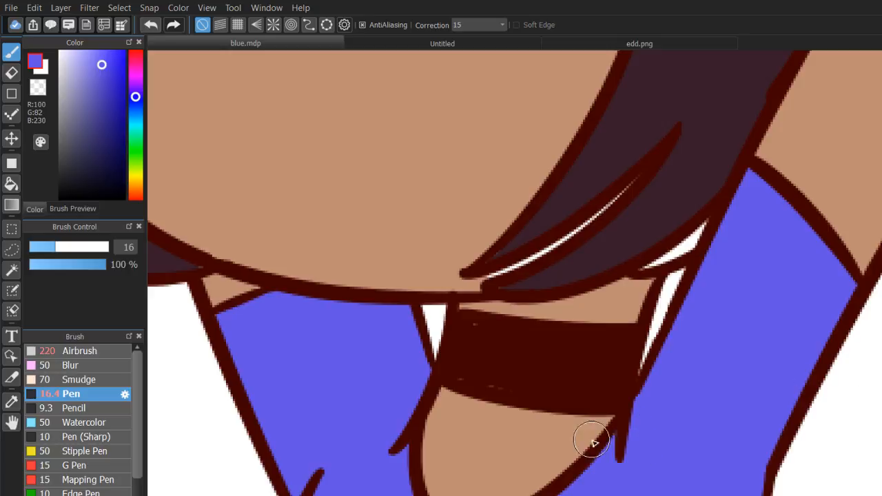
Sample the bright blue line art colour (R32, G0, B255), patch the specks in the choker with the pen, and restore the dark red outlines.
key(ctrl+z)
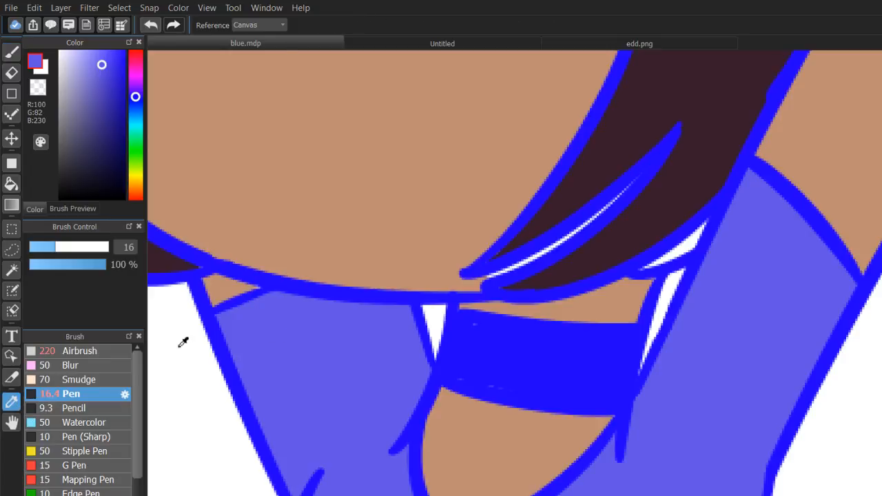
alt+click(528, 346)
click(6, 57)
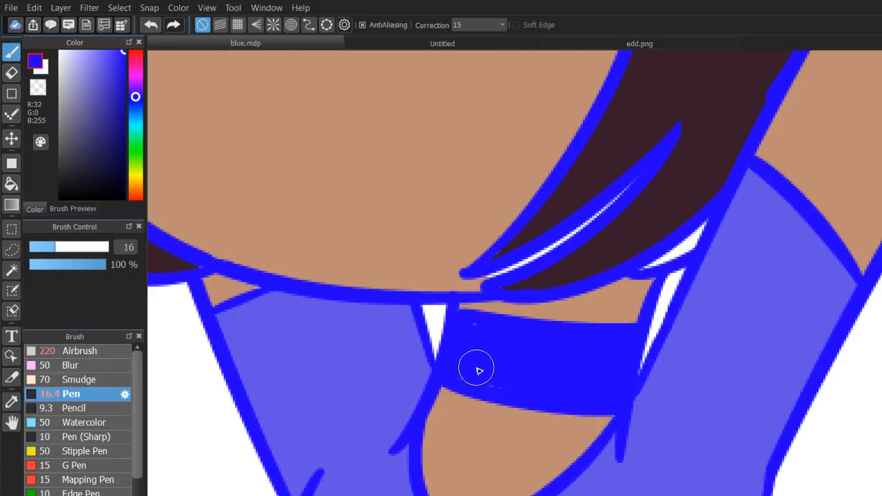
key(ctrl+y)
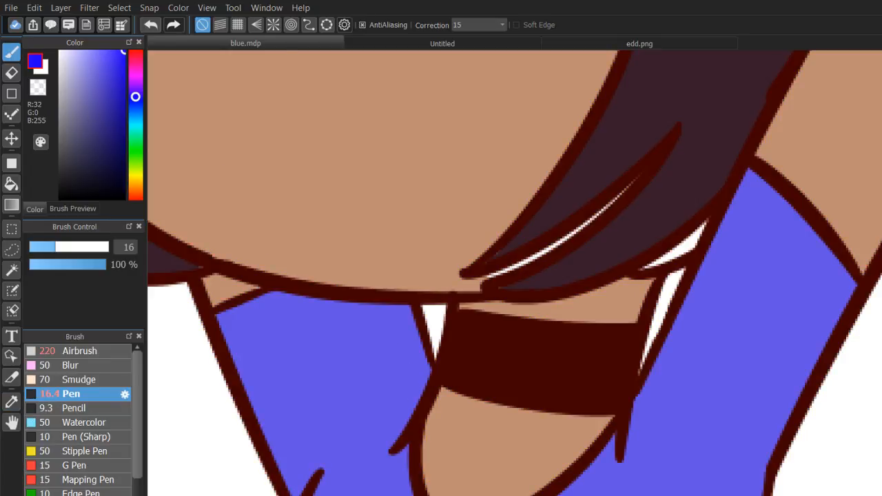
Sample the shirt's blue (R100, G82, B230) and the hair's dark brown (R56, G28, B41) for the pen, reducing its size to 6.1.
click(11, 402)
click(298, 342)
click(11, 51)
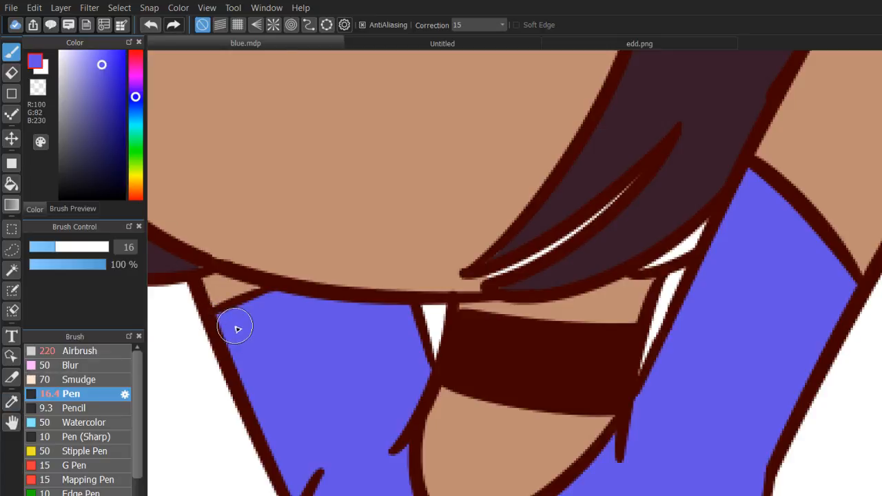
click(11, 402)
click(605, 242)
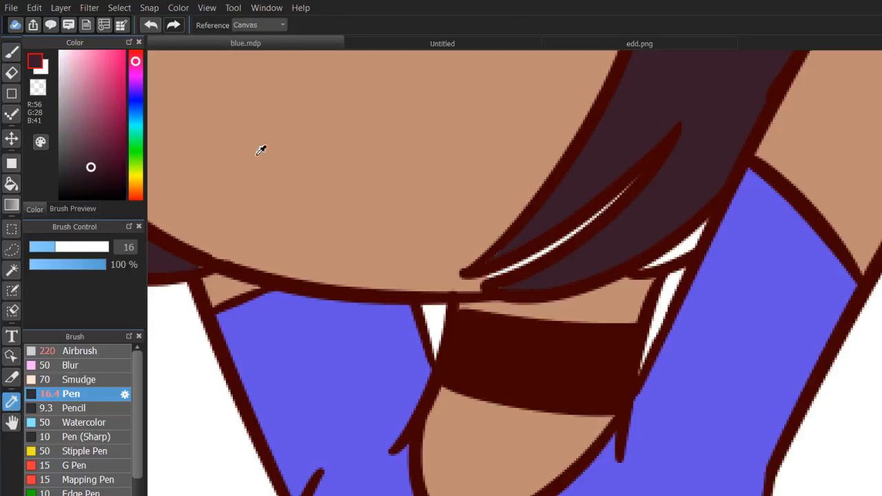
click(11, 51)
drag(53, 245, 37, 248)
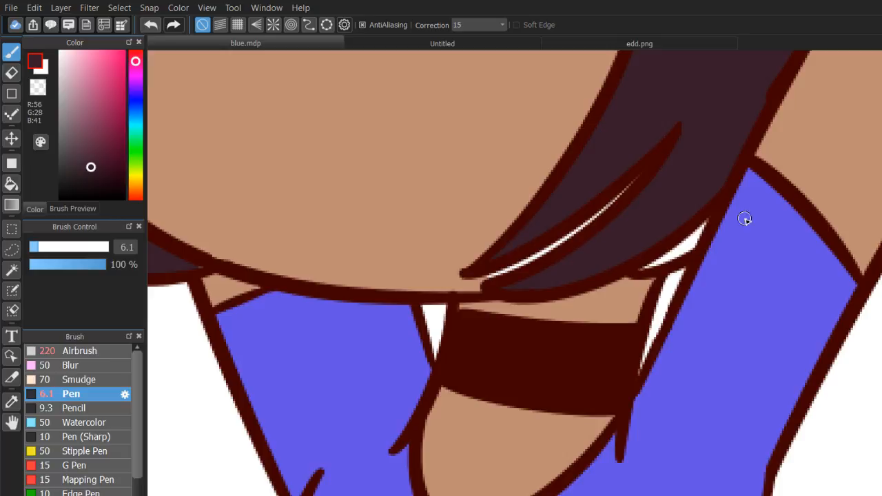
drag(338, 165, 712, 225)
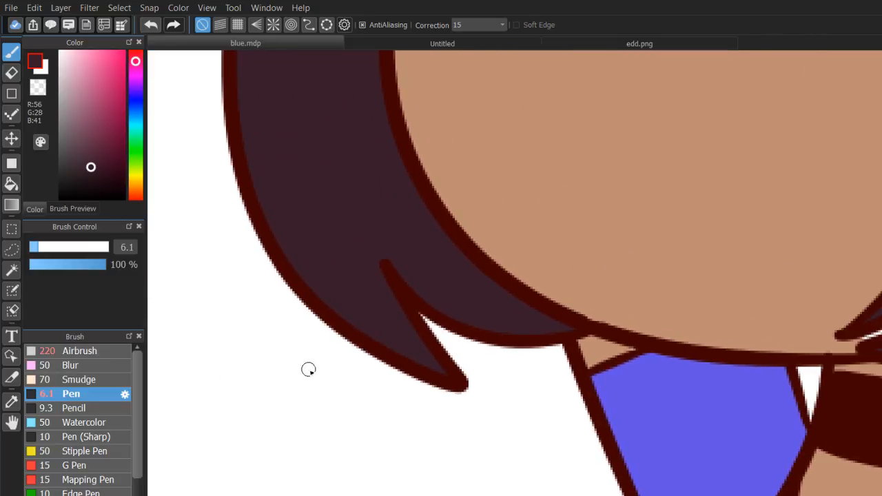
Sample the skin's light brown (R191, G142, B116) for the pen, and set up the bucket fill with white (R255, G255, B255).
click(11, 402)
click(598, 198)
key(b)
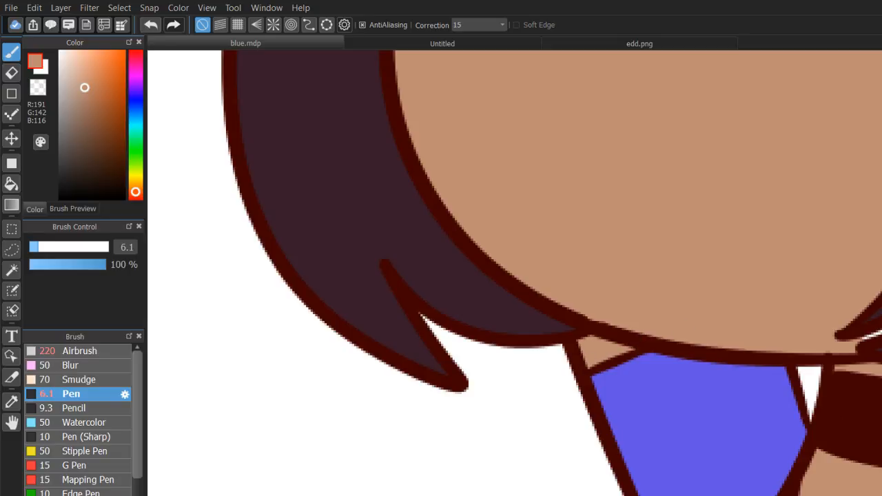
click(881, 97)
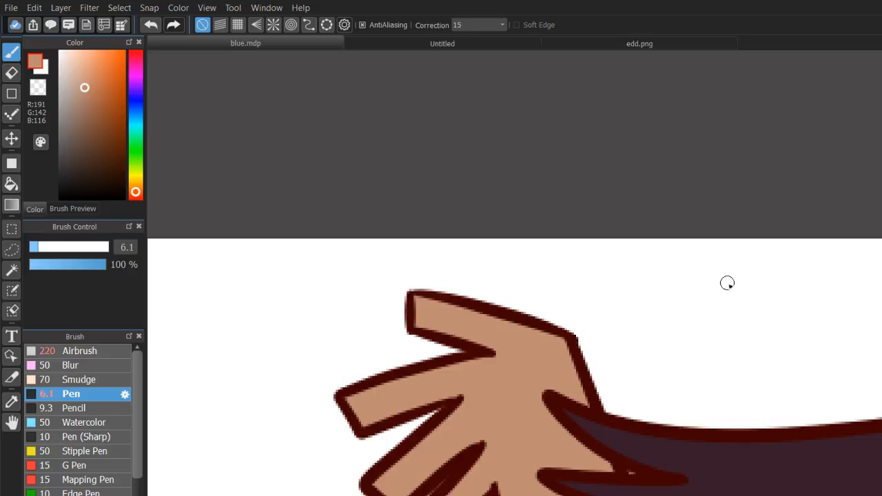
scroll(727, 283, down, 6)
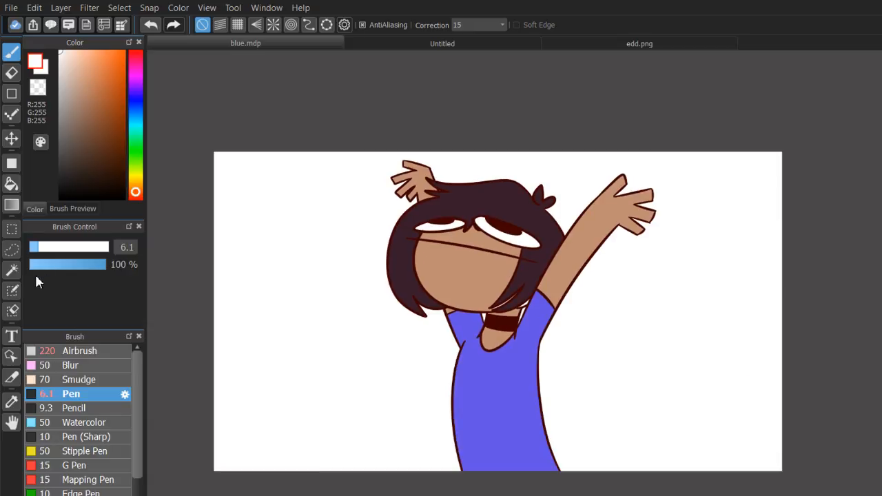
click(11, 183)
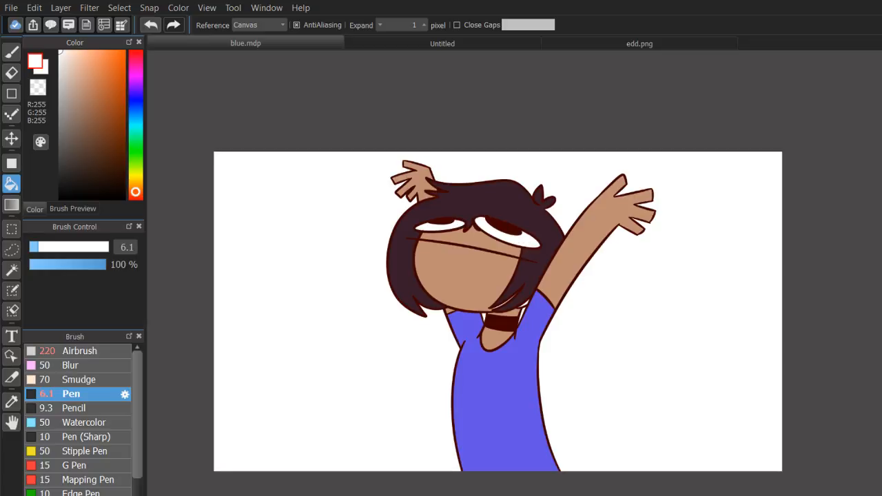
scroll(526, 296, up, 3)
drag(707, 179, 665, 174)
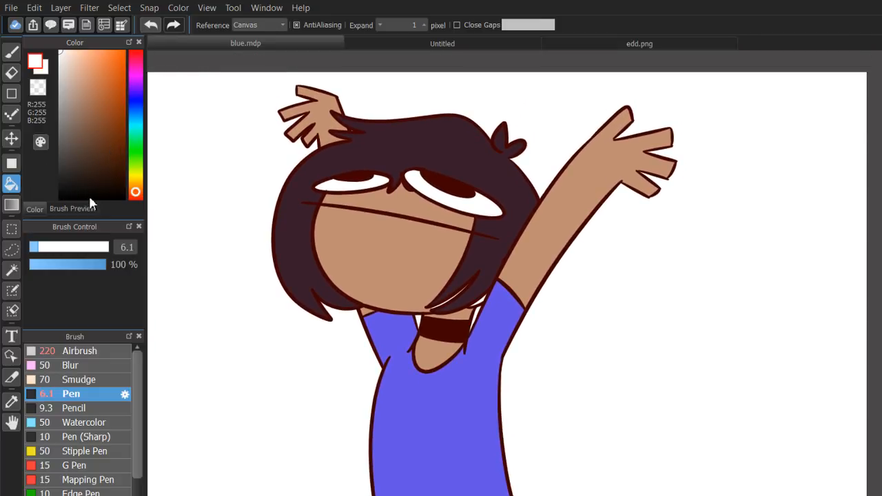
Darken the sampled shirt blue to R42, G30, B135 and recolour the raised arm's sleeve hem line with the pen.
click(11, 402)
click(453, 369)
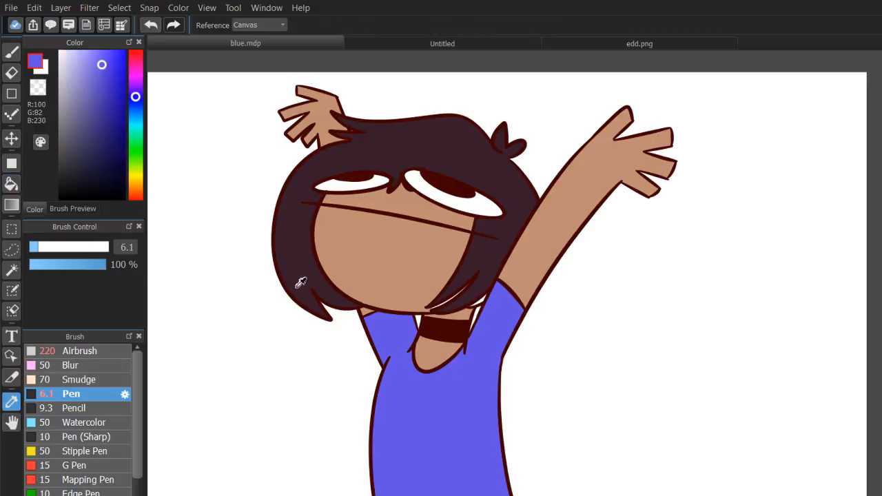
click(110, 121)
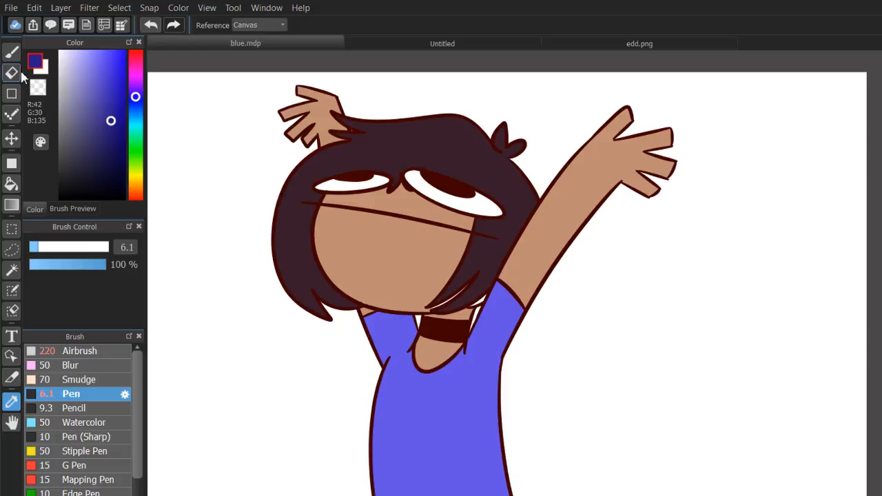
key(b)
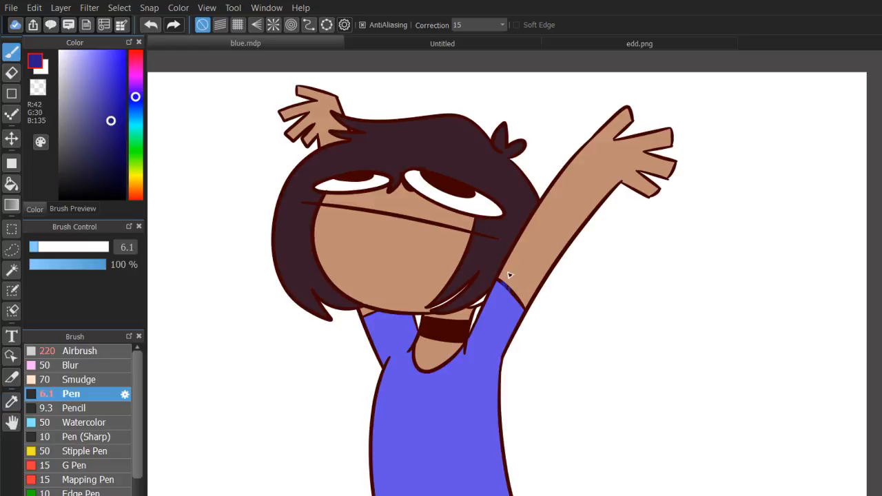
scroll(505, 287, up, 6)
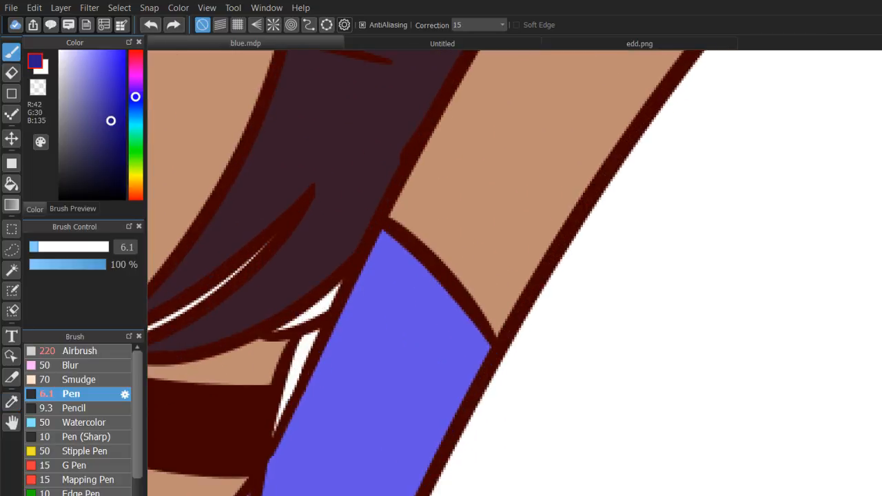
mouse_move(395, 220)
mouse_down()
mouse_move(384, 243)
mouse_move(392, 218)
mouse_move(384, 242)
mouse_move(395, 217)
mouse_move(389, 239)
mouse_move(432, 198)
mouse_move(408, 340)
mouse_move(463, 218)
mouse_move(429, 233)
mouse_move(476, 319)
mouse_up()
key(ctrl+z)
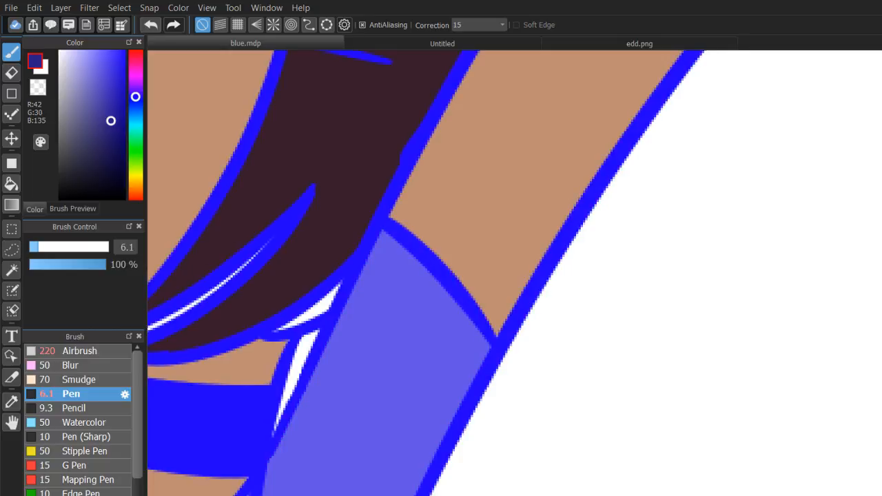
mouse_move(439, 255)
mouse_down()
mouse_move(457, 271)
mouse_move(475, 333)
mouse_move(489, 331)
mouse_up()
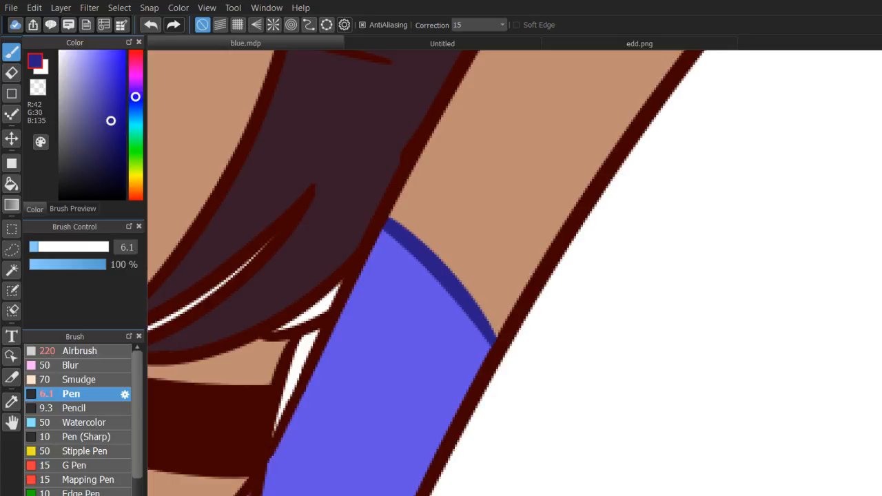
scroll(537, 299, down, 8)
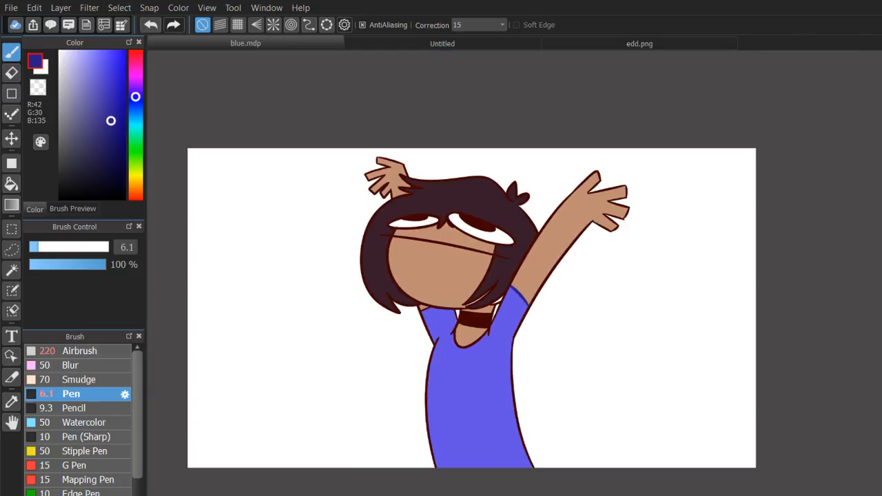
scroll(544, 310, up, 4)
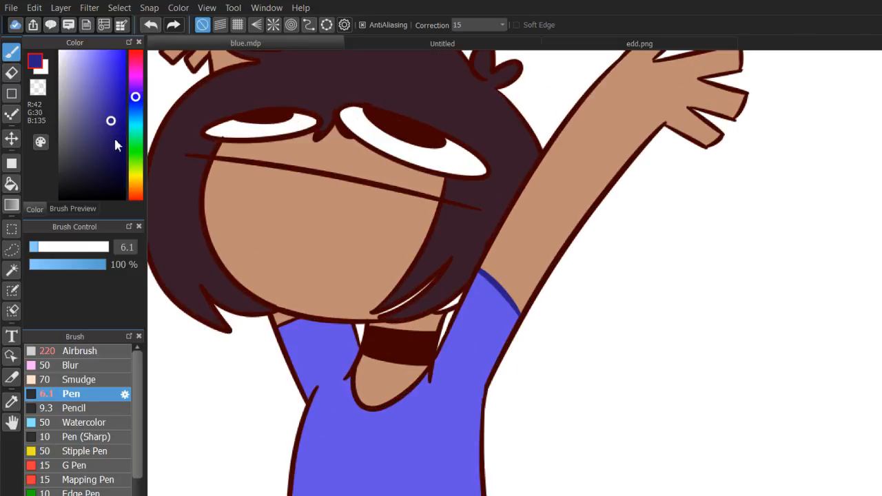
Fill the sleeve hem line with a darker navy (R23, G14, B93) and sample the outlines' dark red (R65, G1, B0) for the pen.
click(115, 145)
click(11, 183)
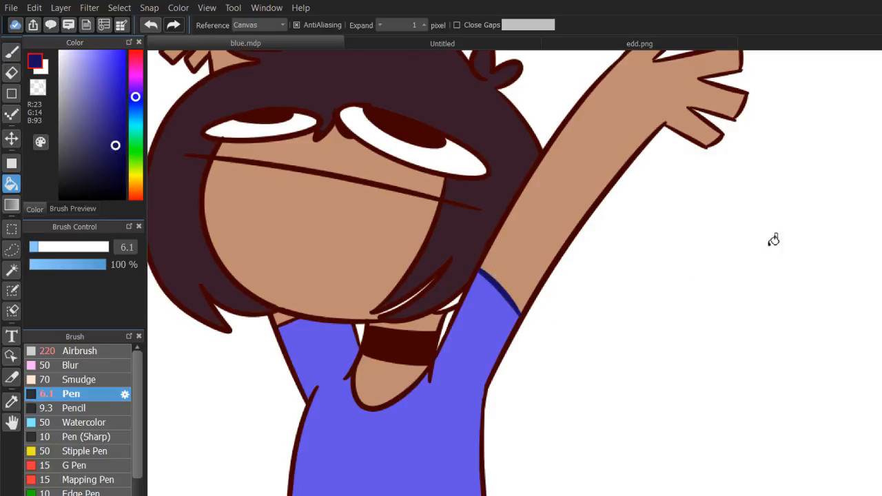
scroll(534, 301, up, 5)
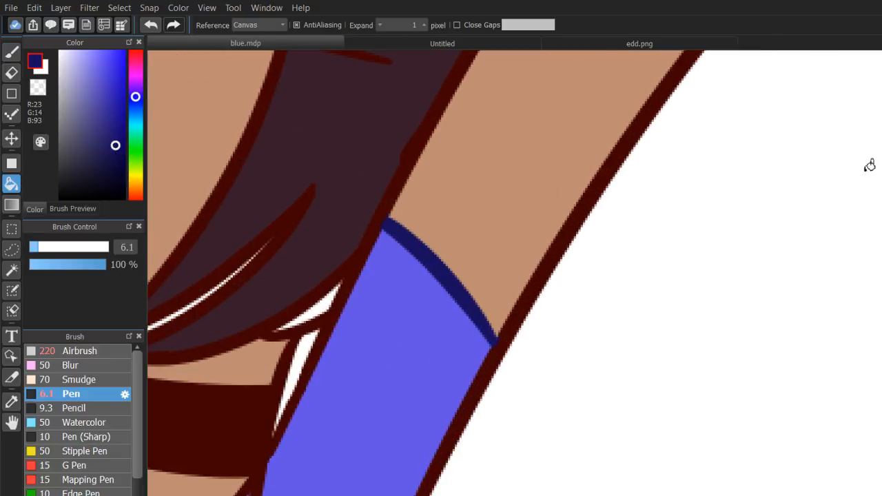
click(15, 405)
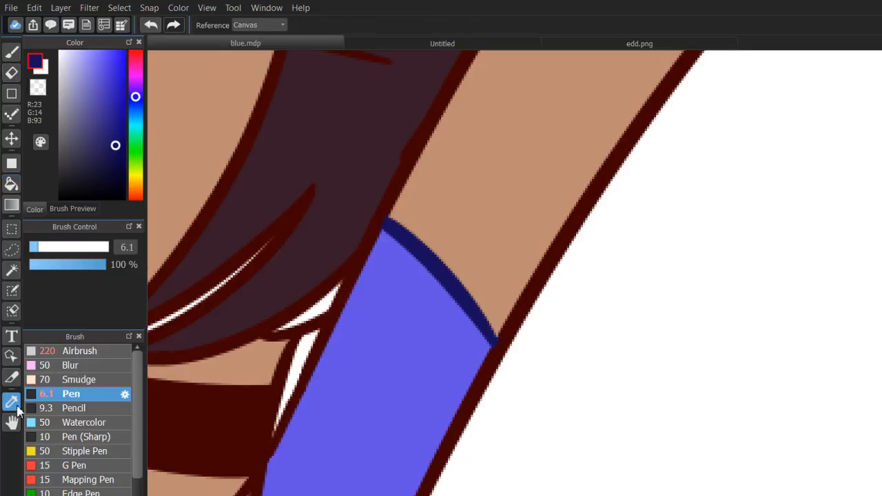
click(216, 431)
key(b)
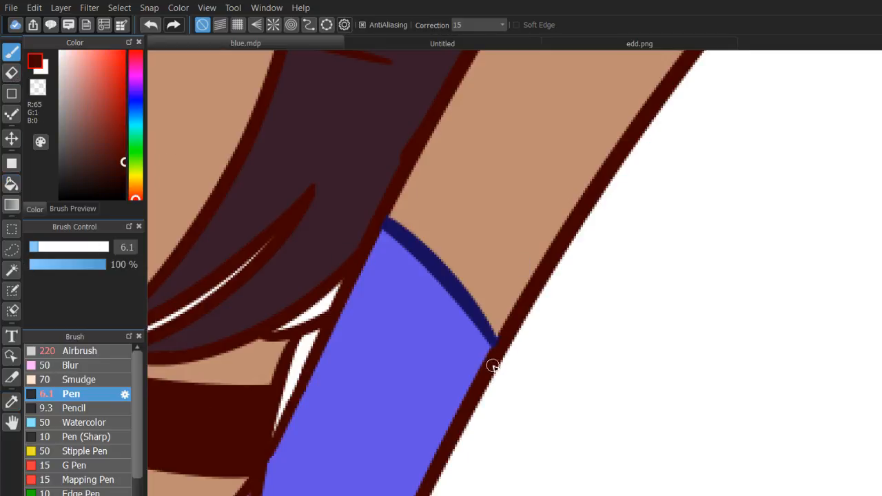
Sample the hem's navy (R23, G14, B93) and recolour the other sleeve's hem line and the fold lines at the armpit and collar.
click(15, 405)
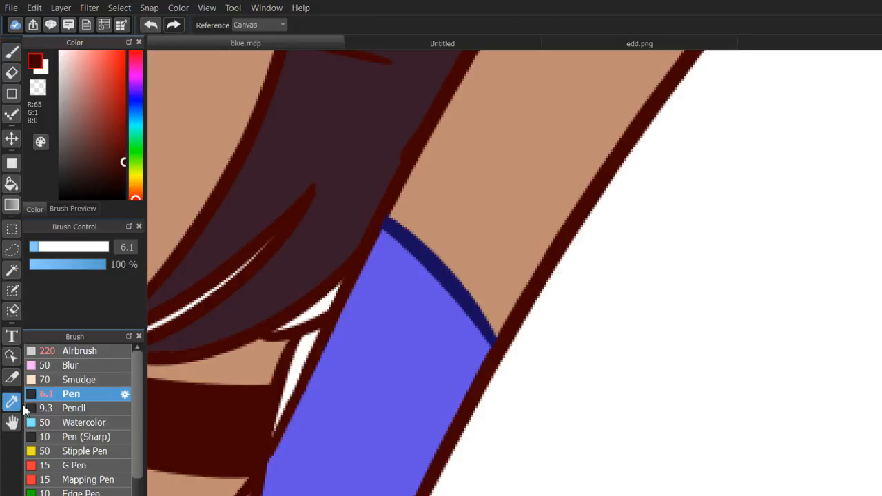
click(445, 269)
mouse_move(880, 196)
mouse_down()
mouse_move(880, 188)
mouse_move(881, 197)
mouse_up()
key(b)
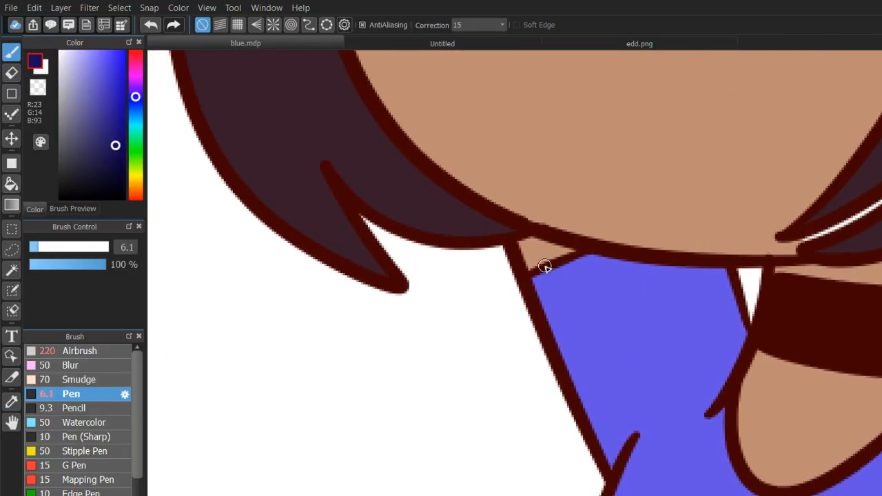
mouse_move(541, 281)
mouse_down()
mouse_move(583, 269)
mouse_move(573, 256)
mouse_move(587, 255)
mouse_up()
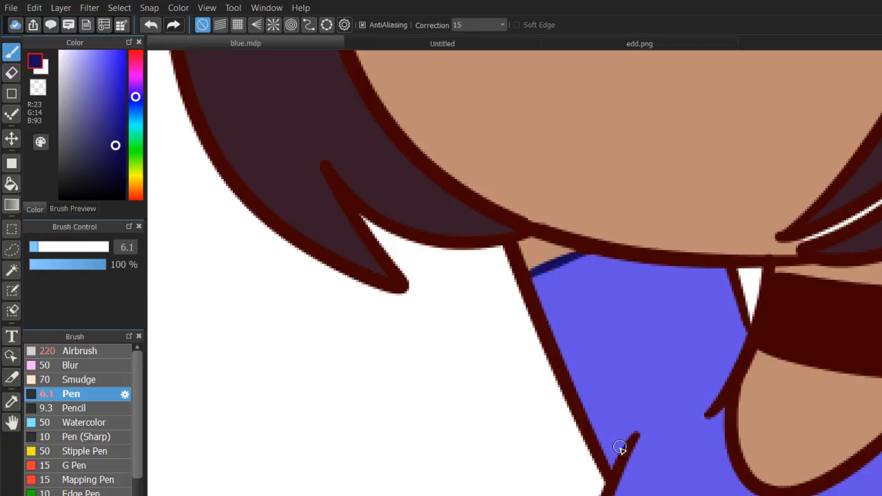
mouse_move(620, 449)
mouse_down()
mouse_move(627, 484)
mouse_move(615, 462)
mouse_move(628, 487)
mouse_move(612, 455)
mouse_move(639, 429)
mouse_up()
key(ctrl+z)
drag(716, 420, 719, 406)
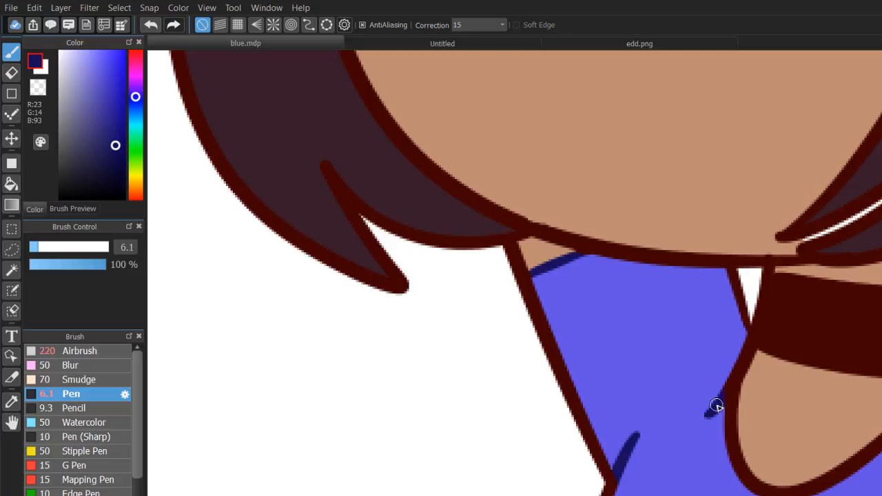
mouse_move(720, 360)
mouse_down()
mouse_move(646, 370)
mouse_move(438, 274)
mouse_move(476, 215)
mouse_up()
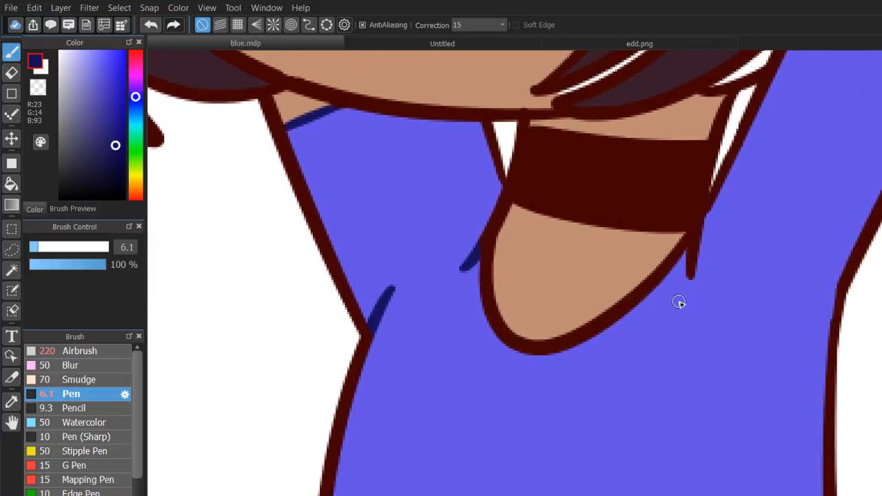
drag(699, 230, 686, 260)
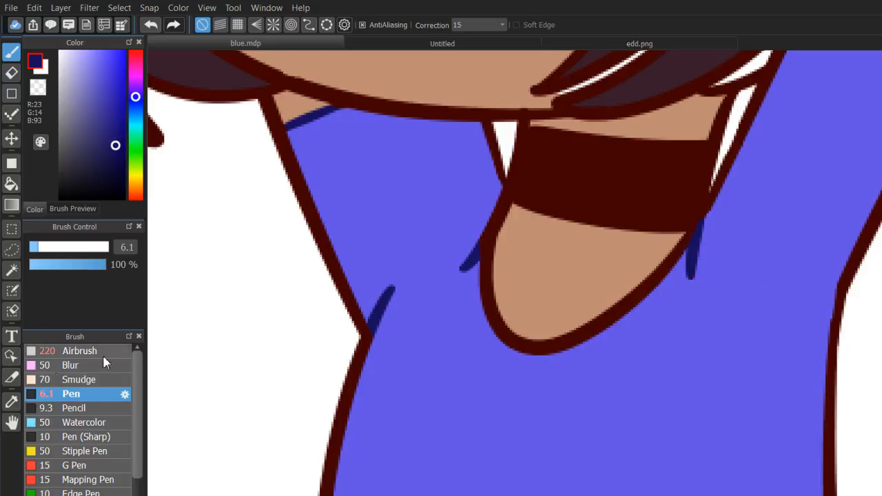
Sample the shirt's blue (R100, G82, B230) for pen touch-ups around the armpit fold line.
click(11, 402)
click(334, 202)
click(11, 52)
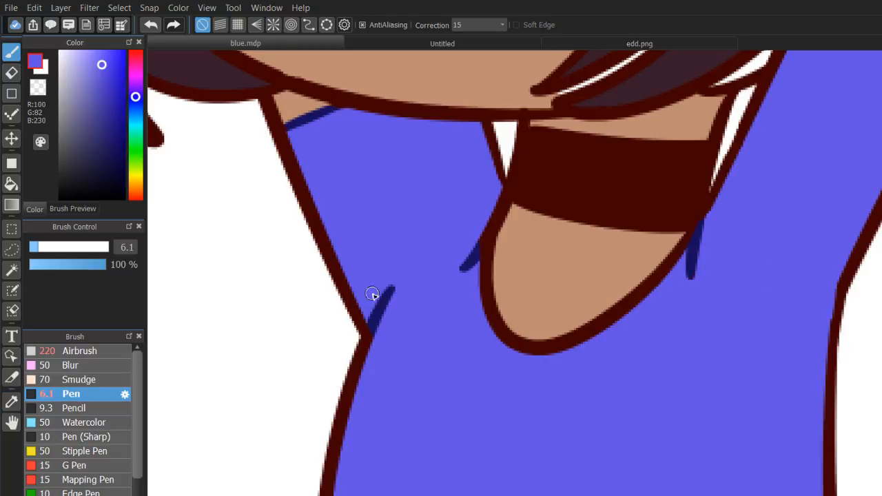
scroll(537, 296, down, 6)
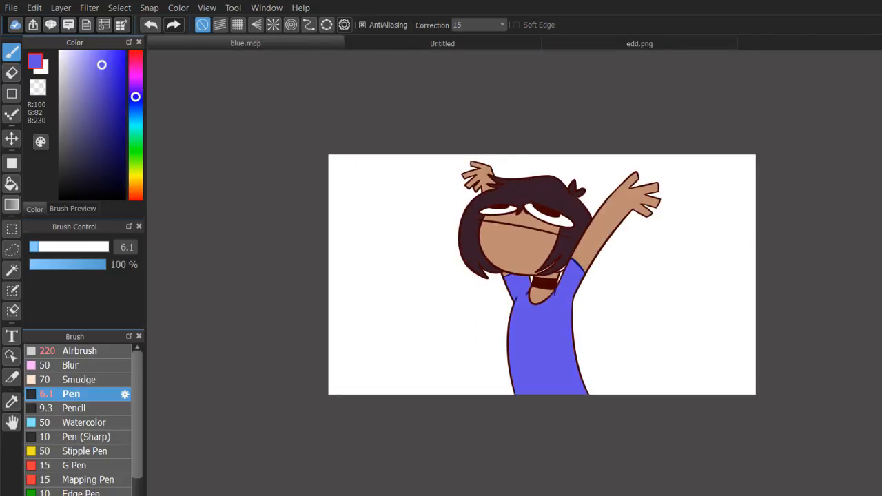
scroll(536, 297, up, 1)
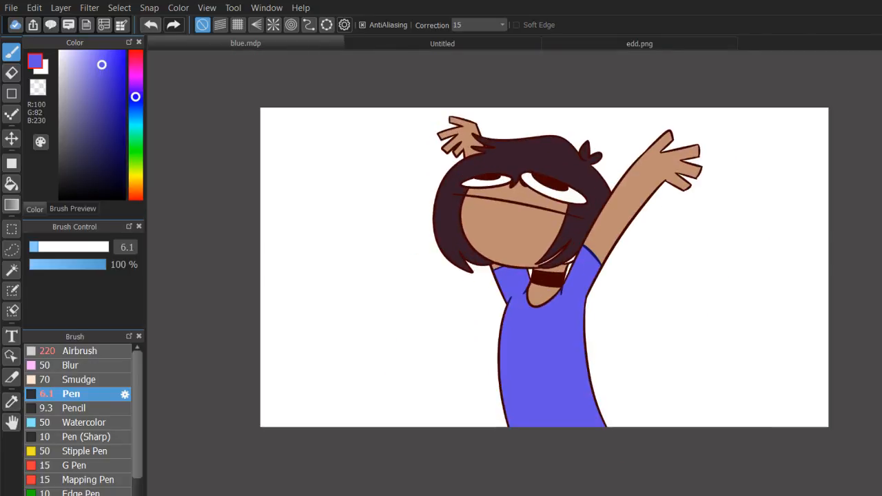
Sample the navy hem line (R23, G14, B93), enlarge the pen to 180, and recolour the shirt's outer outlines on both sides.
click(13, 402)
click(592, 255)
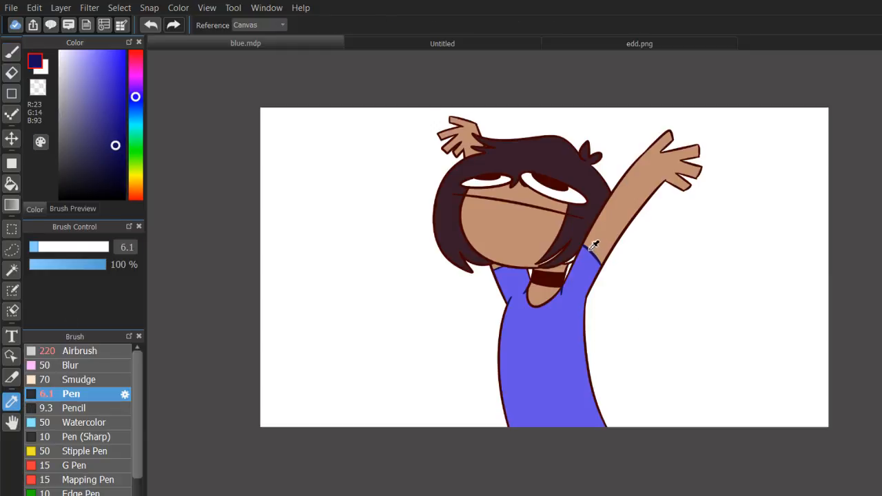
key(b)
drag(95, 249, 111, 249)
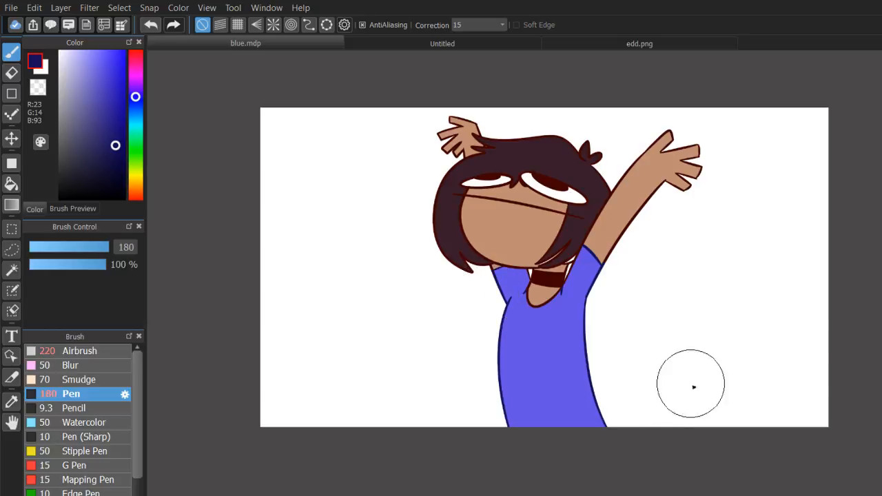
drag(691, 384, 643, 363)
mouse_move(498, 305)
mouse_down()
mouse_move(460, 236)
mouse_move(419, 299)
mouse_move(436, 301)
mouse_move(459, 289)
mouse_move(531, 297)
mouse_up()
scroll(494, 285, up, 2)
scroll(459, 290, down, 1)
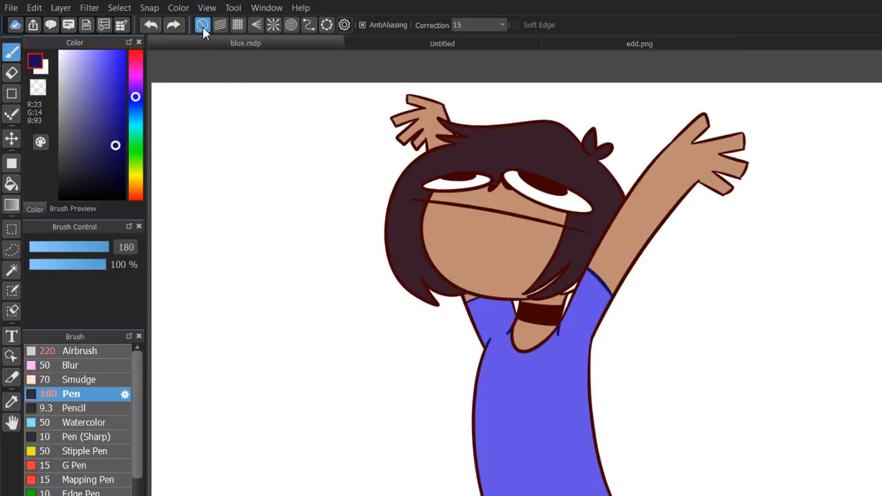
Try a near-black shade (R20, G6, B12) of the sampled hair colour on the hair, face and choker line art.
click(15, 401)
click(494, 131)
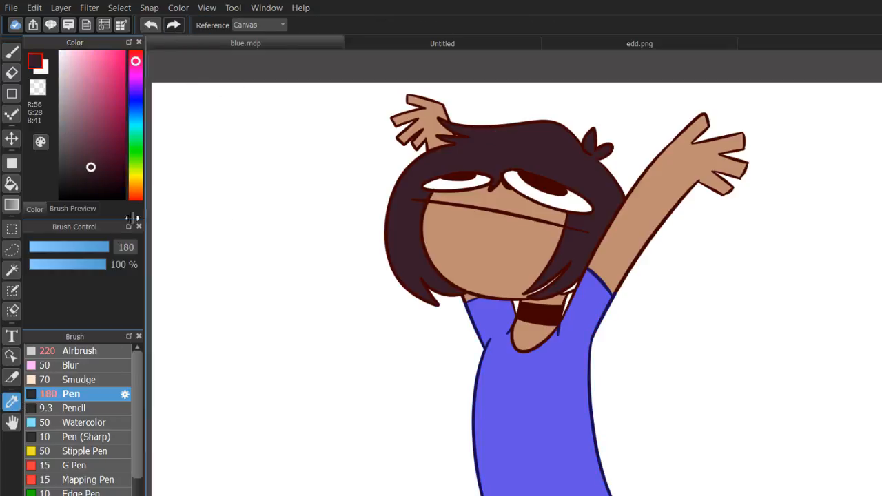
click(11, 52)
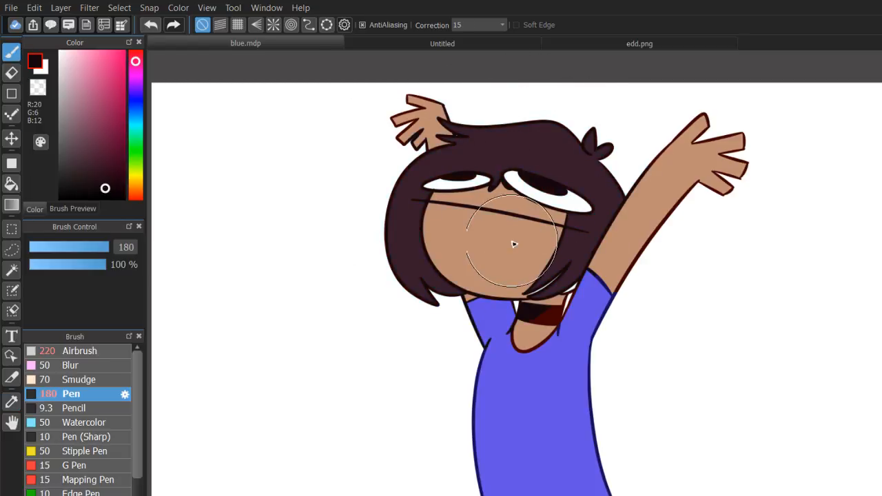
drag(527, 284, 539, 306)
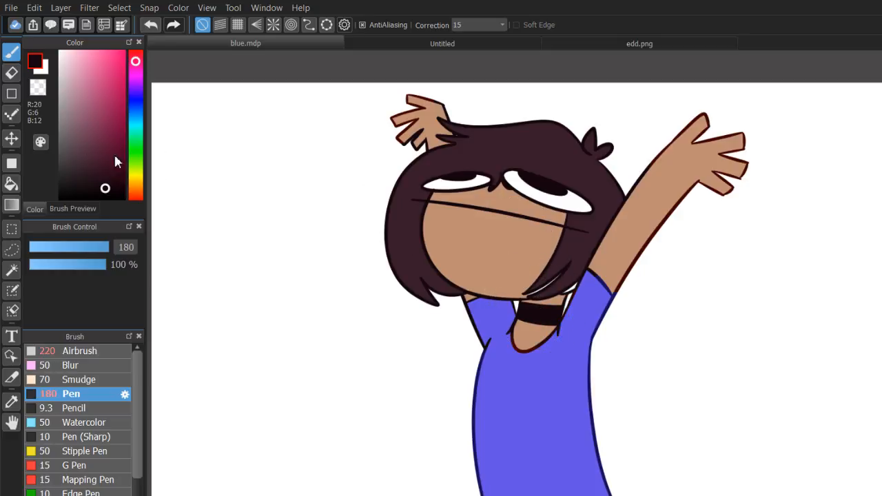
Try a greyish dark brown (R46, G31, B37) on the hair and face line art, and undo the recolouring.
click(80, 173)
mouse_move(473, 148)
mouse_down()
mouse_move(515, 138)
mouse_move(467, 145)
mouse_up()
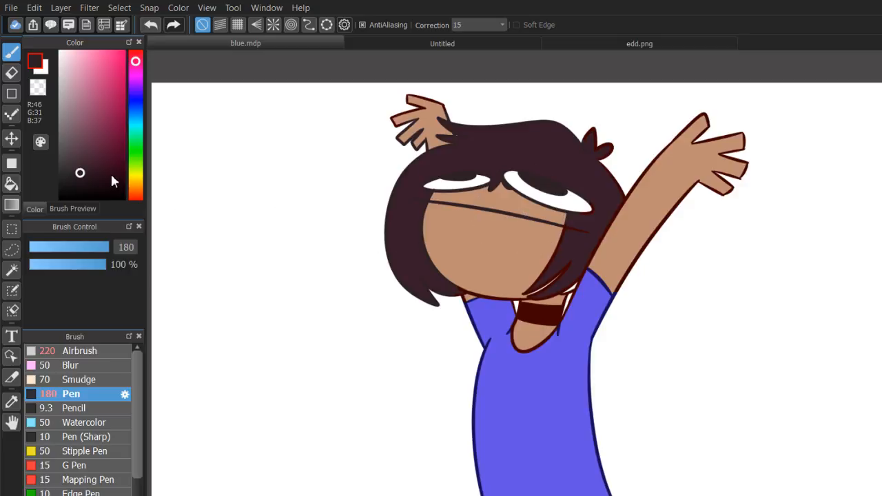
key(ctrl+z)
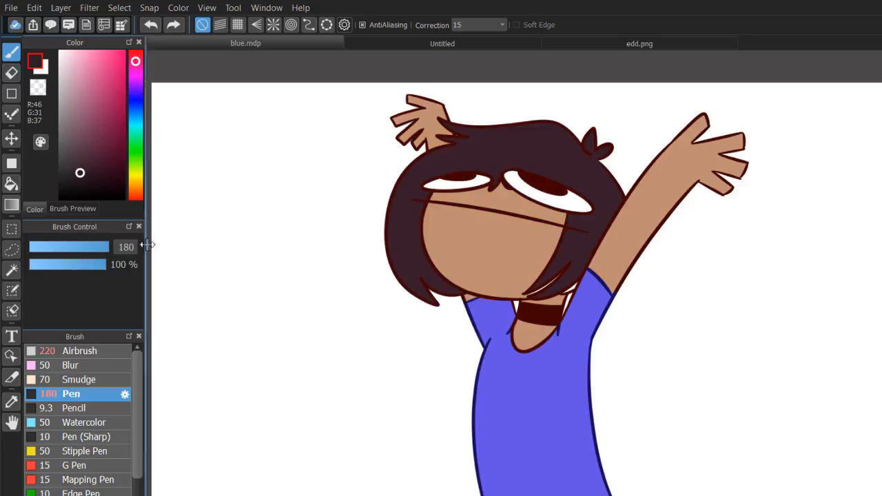
Recolour the hair's outlines, the tuft and the lower strands in dark plum (R49, G4, B24), reducing the pen to 27 for tighter areas.
click(123, 189)
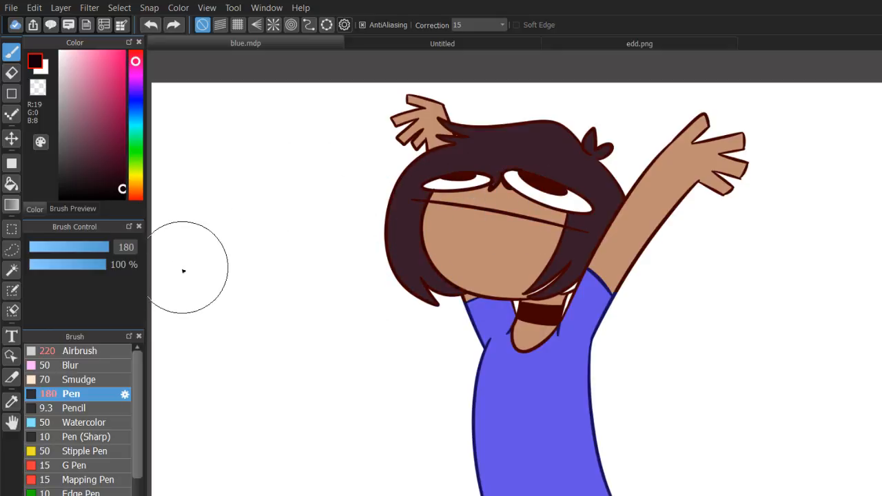
click(114, 188)
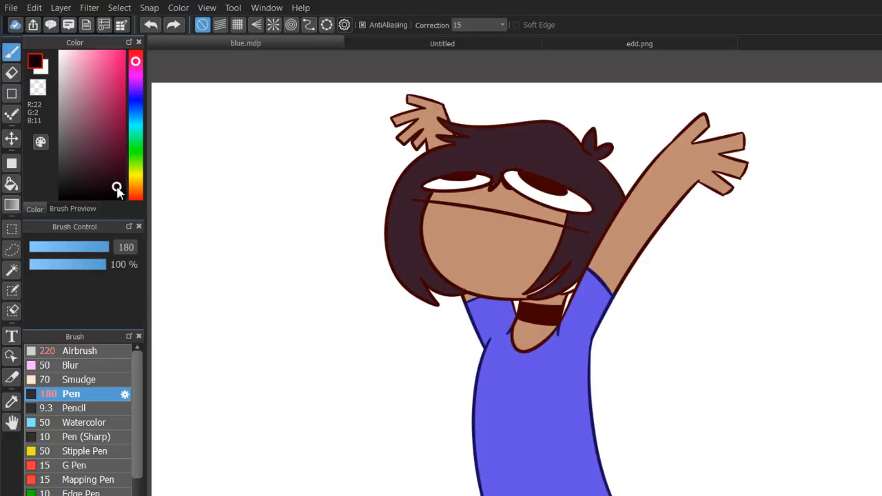
drag(117, 191, 118, 171)
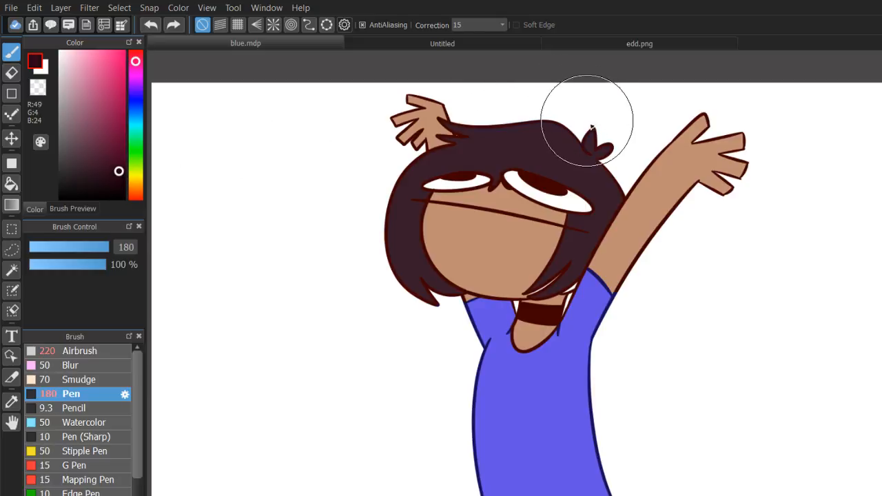
mouse_move(587, 121)
mouse_down()
mouse_move(605, 140)
mouse_move(597, 146)
mouse_up()
scroll(534, 298, up, 5)
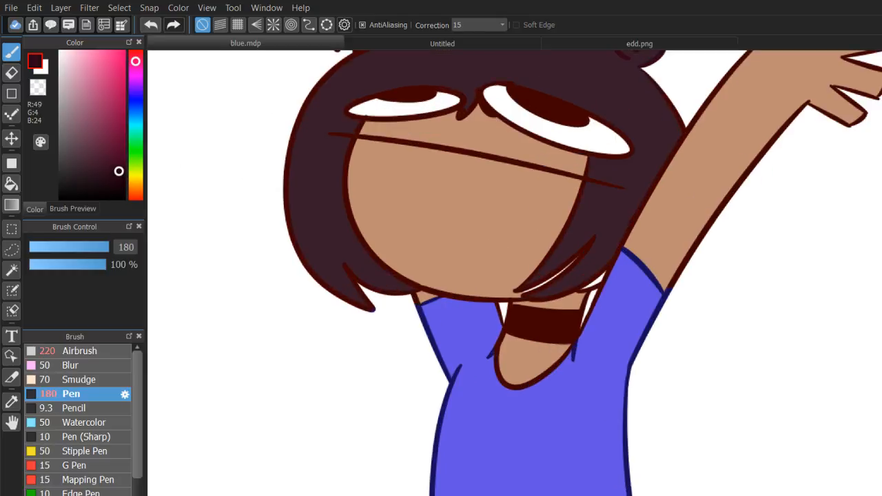
drag(773, 102, 867, 243)
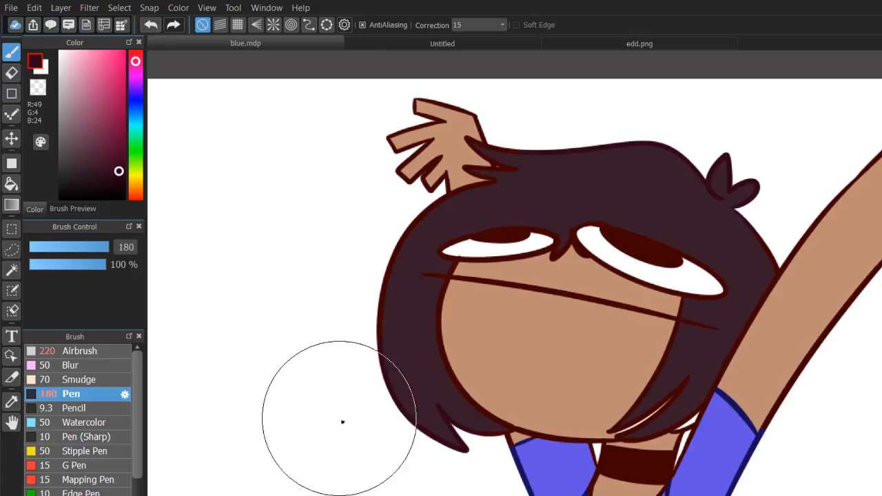
click(71, 251)
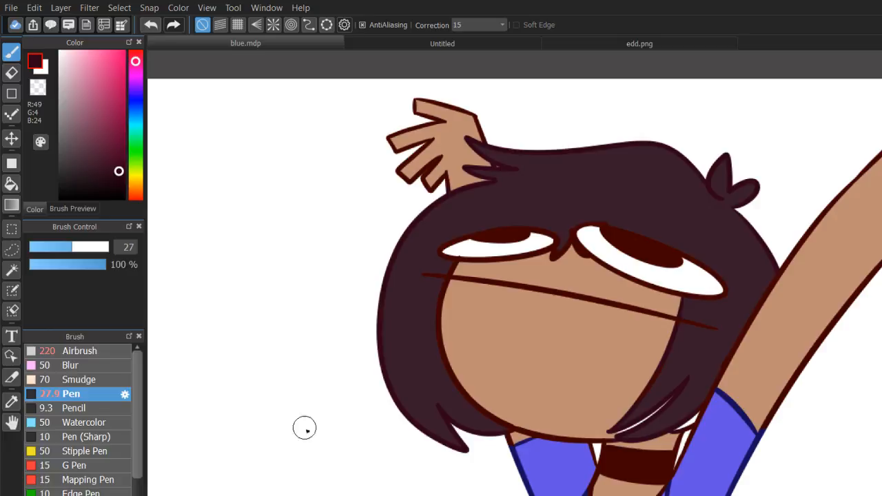
Sample the skin tone (R191, G142, B116) and fill the white gap beside the cheek's hair strand with the pen at 8.9.
click(15, 401)
click(528, 382)
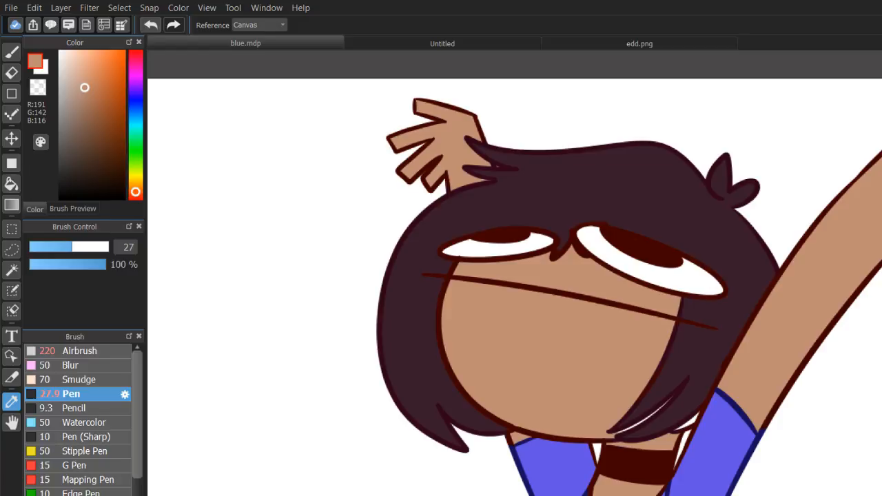
click(13, 54)
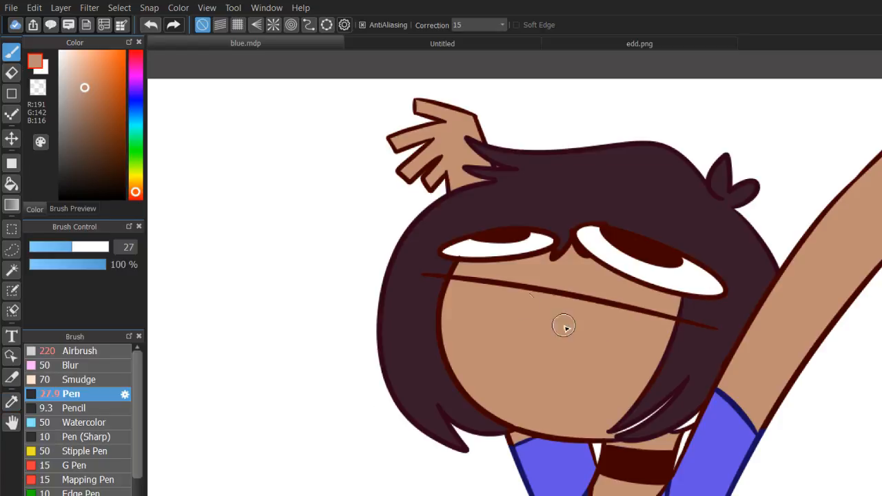
click(47, 250)
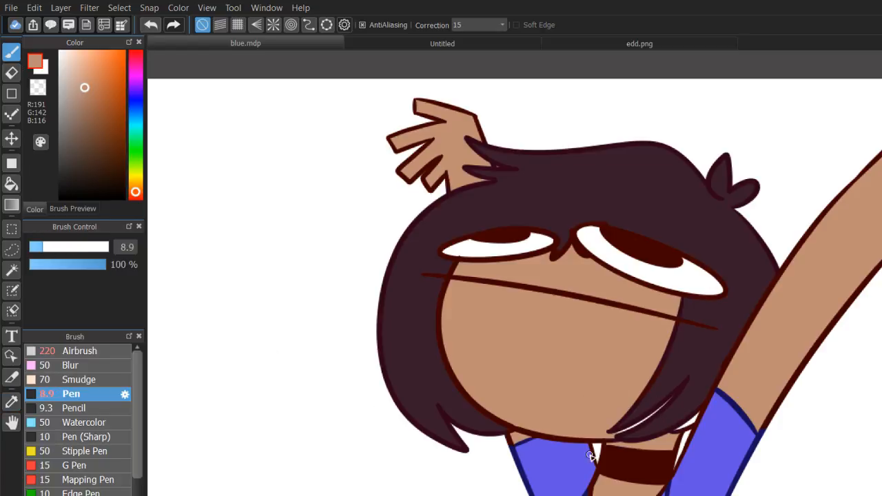
key(ctrl+z)
drag(661, 407, 622, 432)
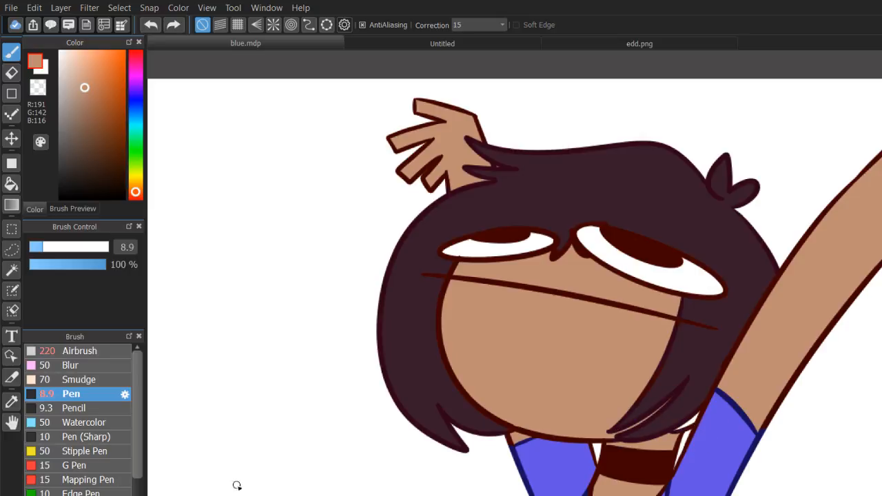
Sample the hair's flat colour (R56, G28, B41) and fill the white gap behind the lower hair strand beside the raised arm.
click(12, 402)
click(416, 283)
key(b)
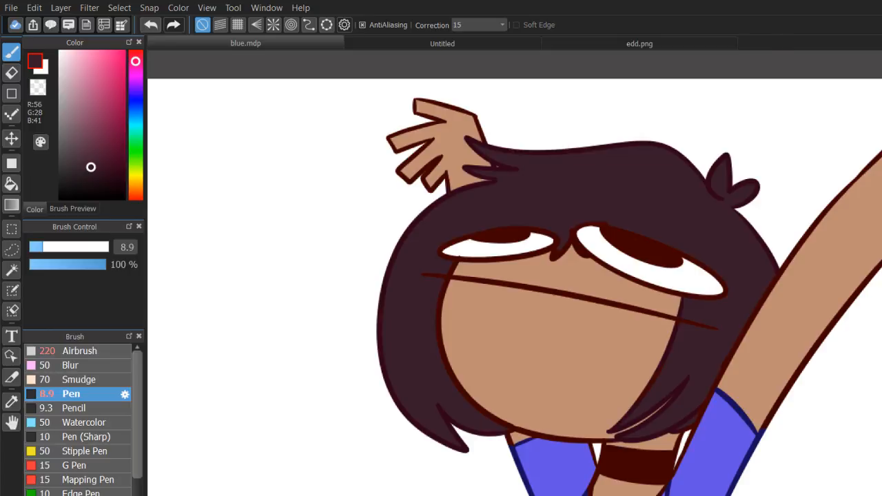
scroll(534, 297, down, 4)
scroll(534, 297, up, 2)
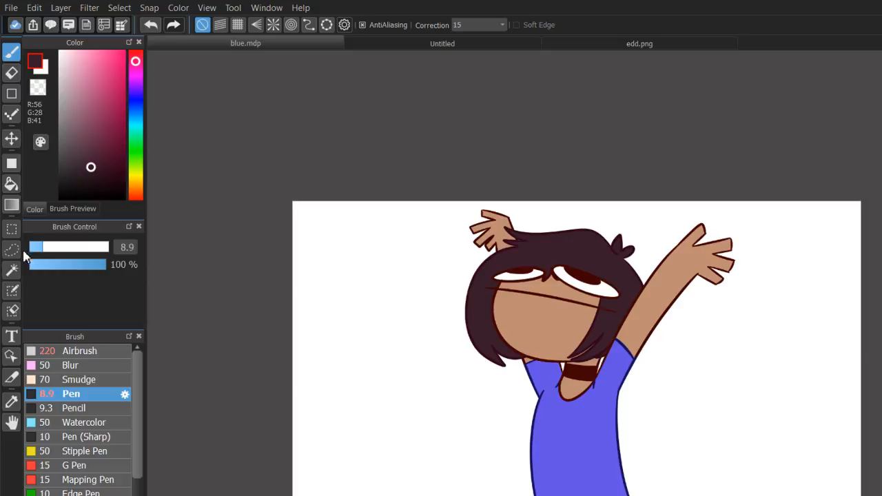
Isolate the whole character's silhouette as a selection by using the Magic Wand on the white background.
click(12, 270)
click(443, 402)
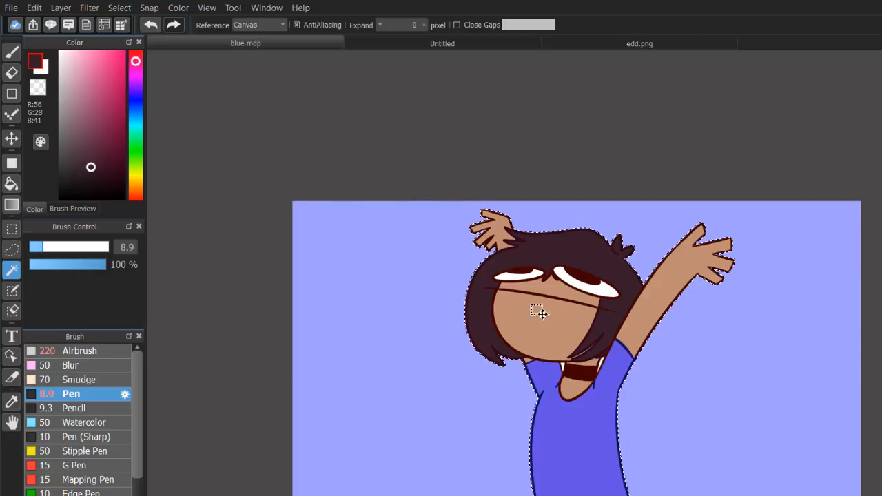
key(b)
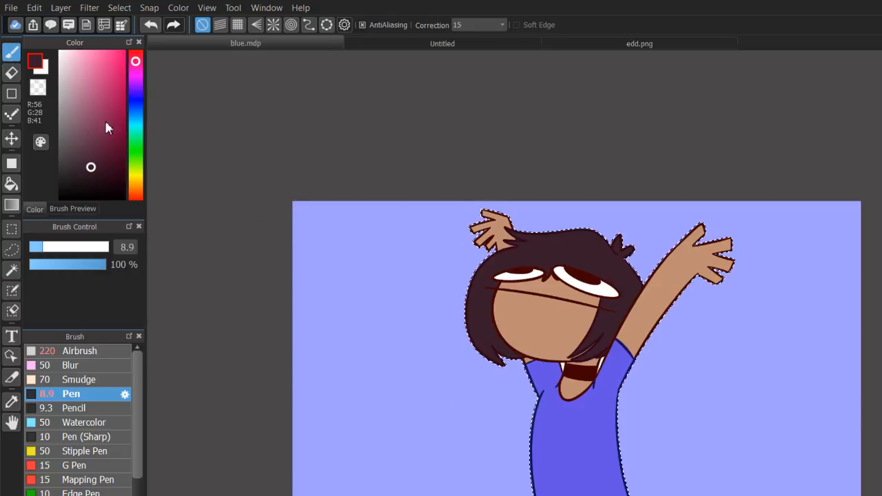
Enlarge the pen to 365 and paint an even brownish shadow (R66, G32, B47) over the whole selected character.
click(55, 249)
drag(80, 249, 59, 253)
drag(104, 180, 108, 185)
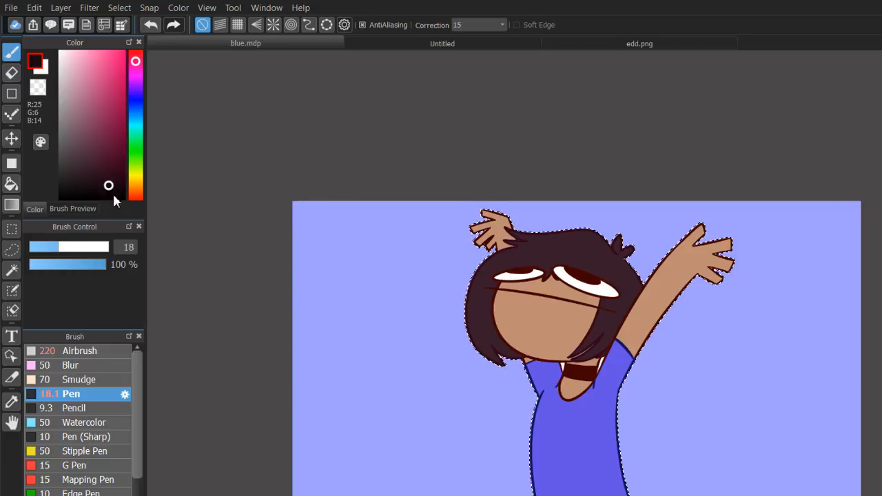
click(85, 180)
click(92, 161)
click(95, 250)
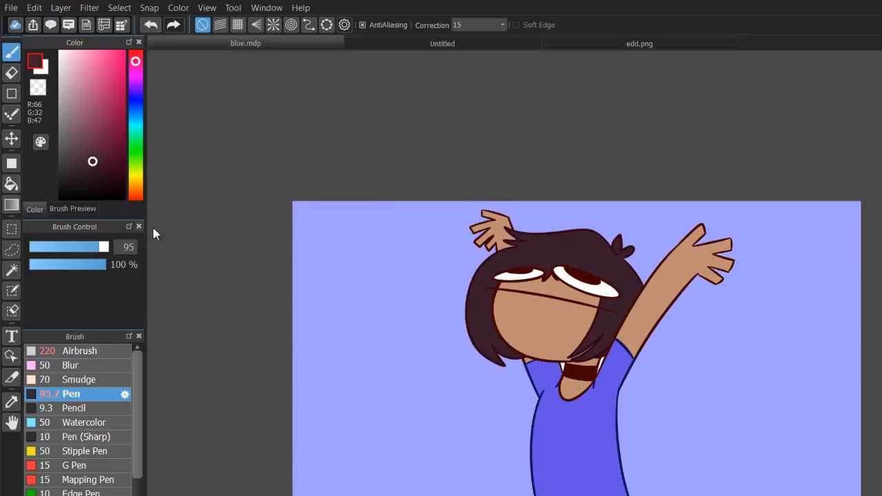
drag(104, 250, 166, 255)
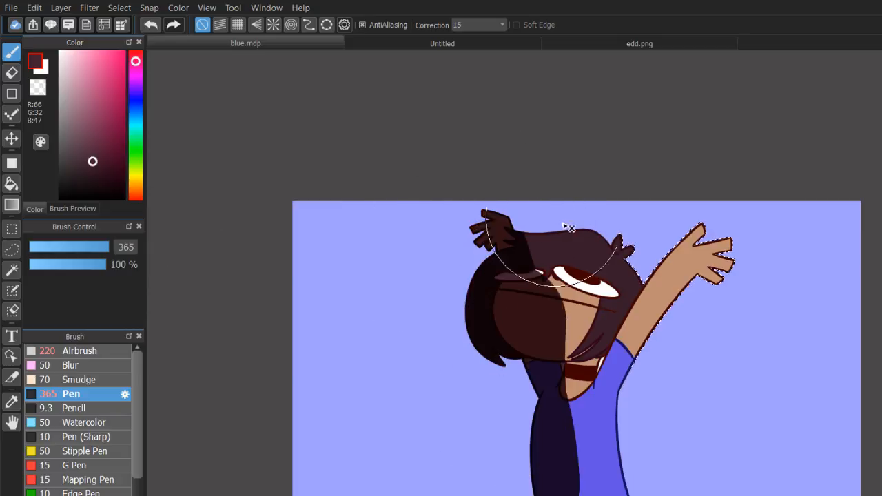
mouse_move(569, 227)
mouse_down()
mouse_move(580, 488)
mouse_move(709, 472)
mouse_up()
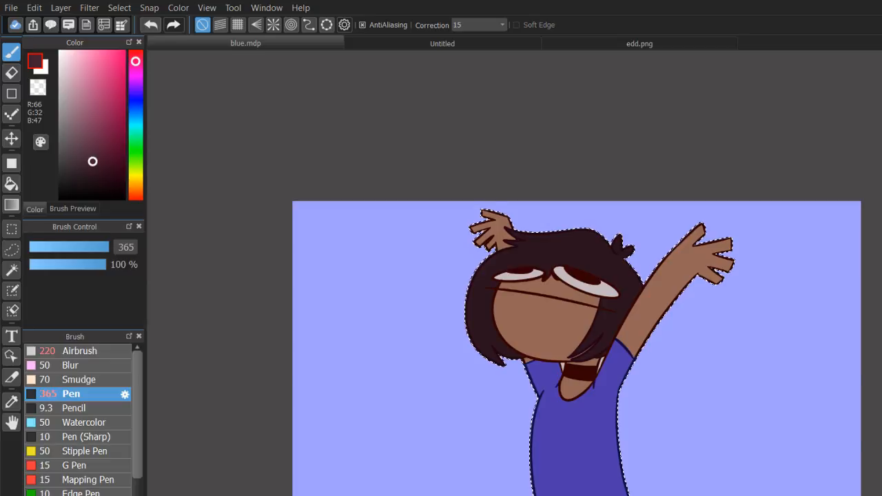
Try a reddish tint and a saturated pink (R164, G14, B81) over the shaded character, and undo both.
drag(470, 219, 634, 357)
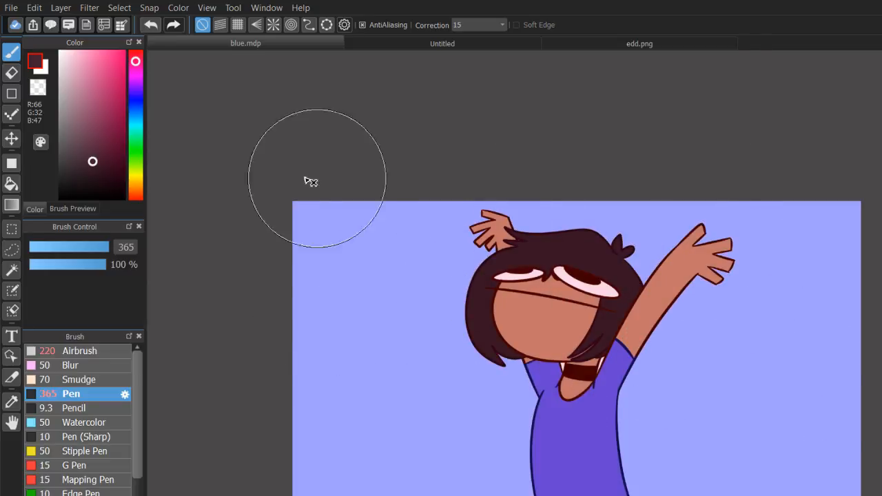
key(ctrl+z)
drag(101, 113, 120, 103)
drag(477, 223, 584, 495)
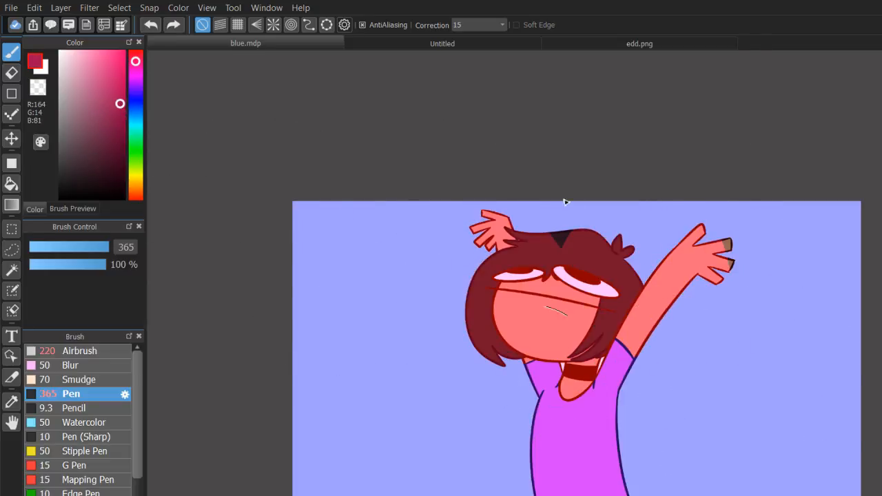
drag(566, 202, 648, 365)
key(ctrl+z)
Try a violet-blue (R66, G45, B142) pen stroke along the character's hair and torso.
mouse_move(78, 103)
mouse_down()
mouse_move(81, 95)
mouse_move(104, 116)
mouse_up()
click(140, 88)
drag(147, 98, 158, 125)
click(136, 95)
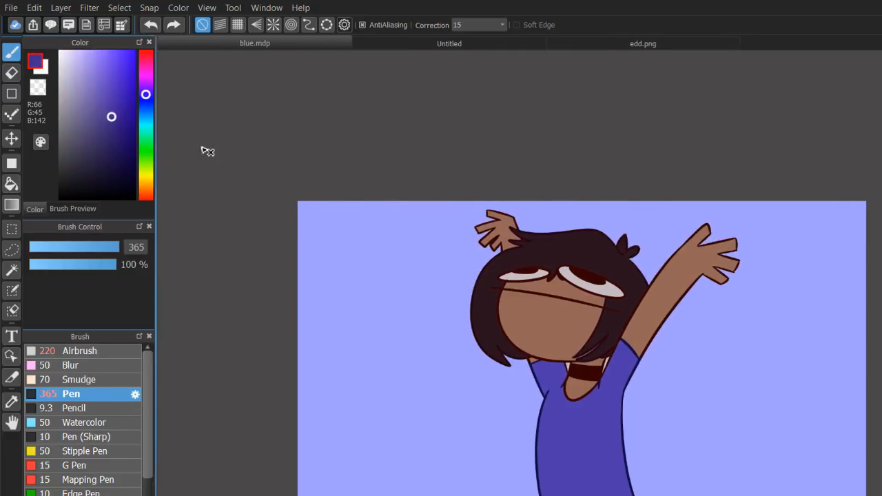
mouse_move(546, 233)
mouse_down()
mouse_move(492, 242)
mouse_move(549, 478)
mouse_move(669, 296)
mouse_move(526, 447)
mouse_up()
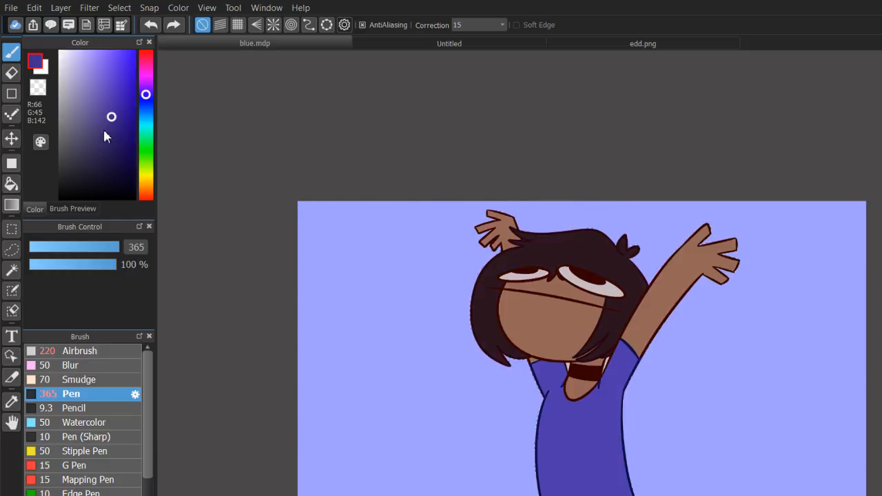
Try a saturated blue (R42, G4, B178) over the character's face, and undo the strokes.
drag(116, 114, 134, 95)
mouse_move(483, 193)
mouse_down()
mouse_move(585, 485)
mouse_move(595, 393)
mouse_move(701, 331)
mouse_move(517, 307)
mouse_move(675, 362)
mouse_move(581, 282)
mouse_move(694, 321)
mouse_up()
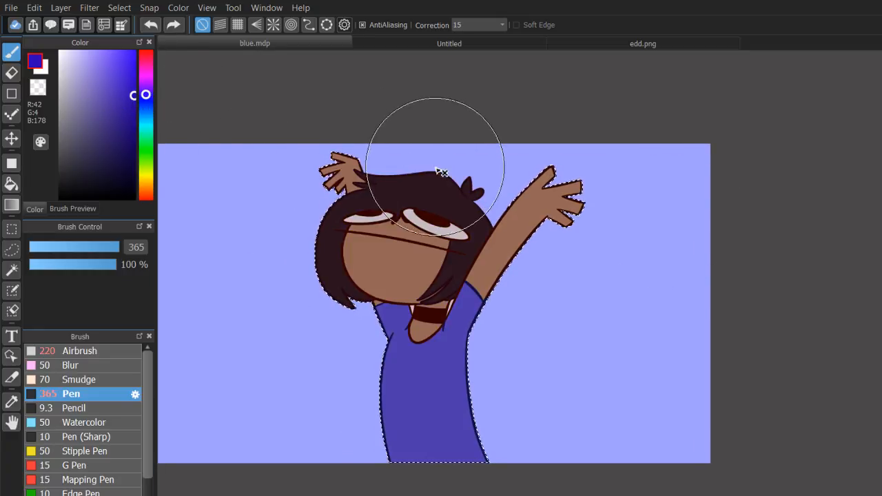
drag(390, 208, 394, 249)
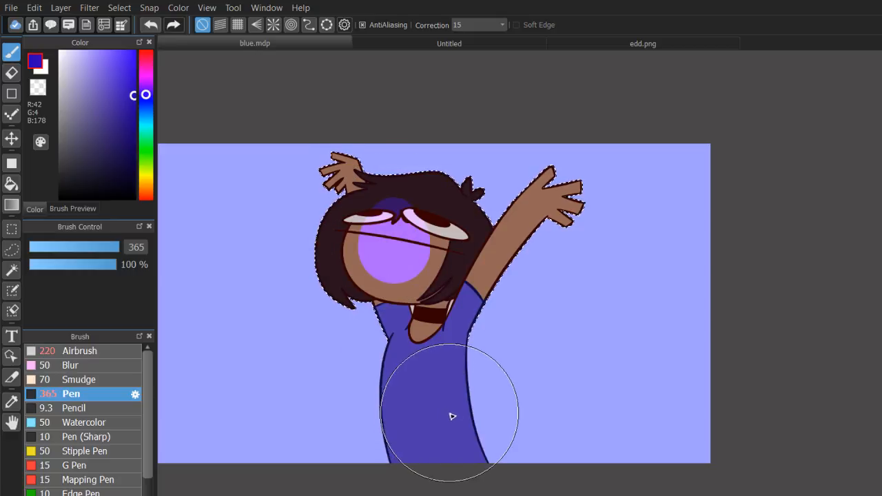
key(ctrl+d)
key(ctrl+z)
key(ctrl+z)
key(ctrl+z)
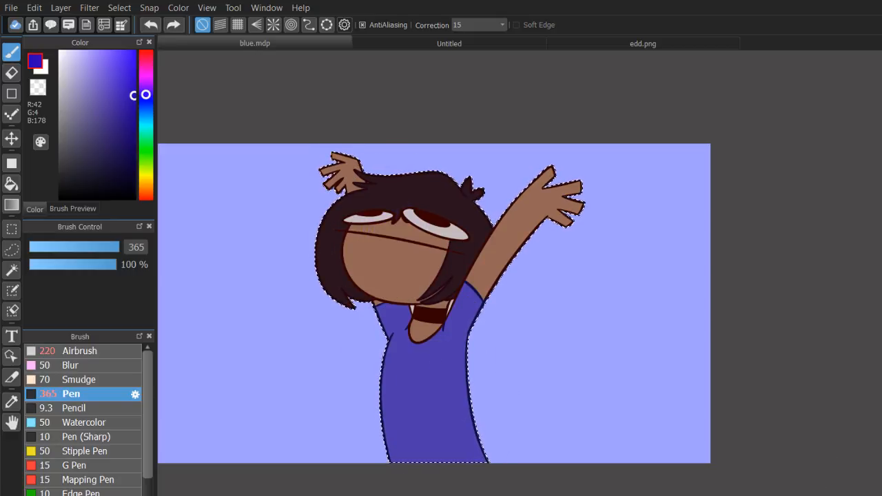
Enlarge the Airbrush to 398 and shade the fully raised arm and the adjacent side of the face and torso in purple (R81, G4, B178).
mouse_move(414, 276)
mouse_down()
mouse_move(624, 261)
mouse_move(575, 259)
mouse_up()
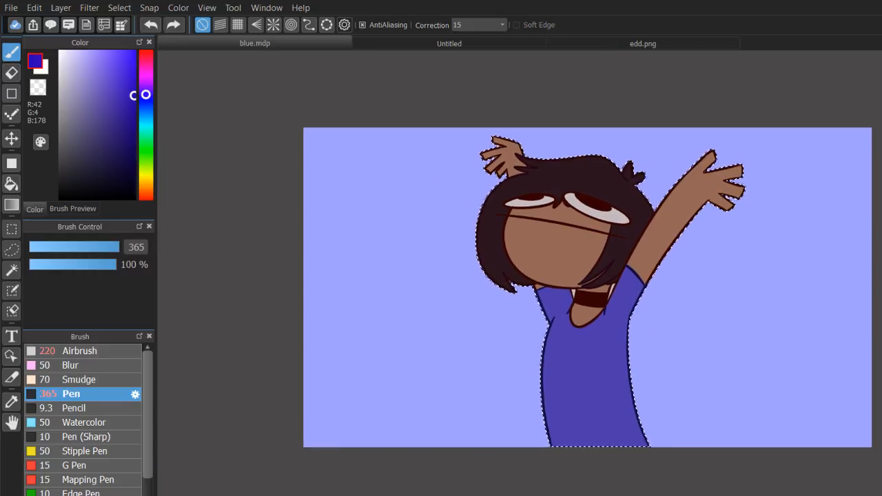
click(86, 348)
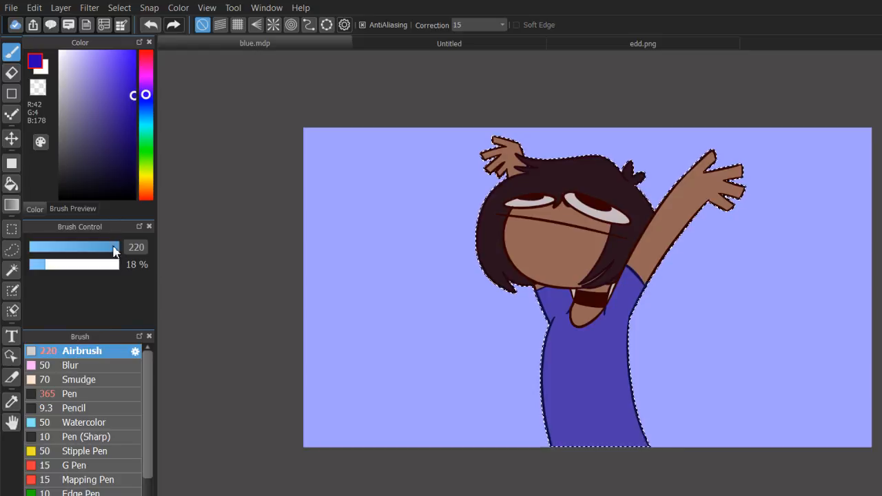
drag(115, 247, 153, 244)
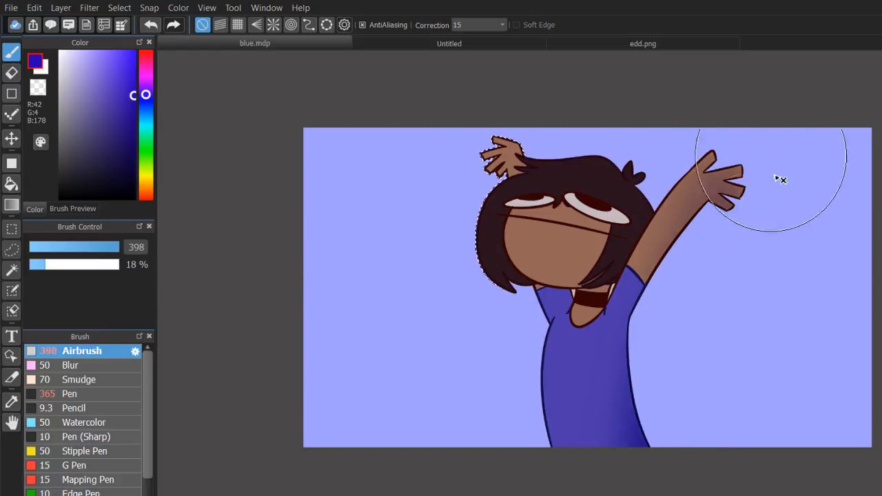
click(145, 88)
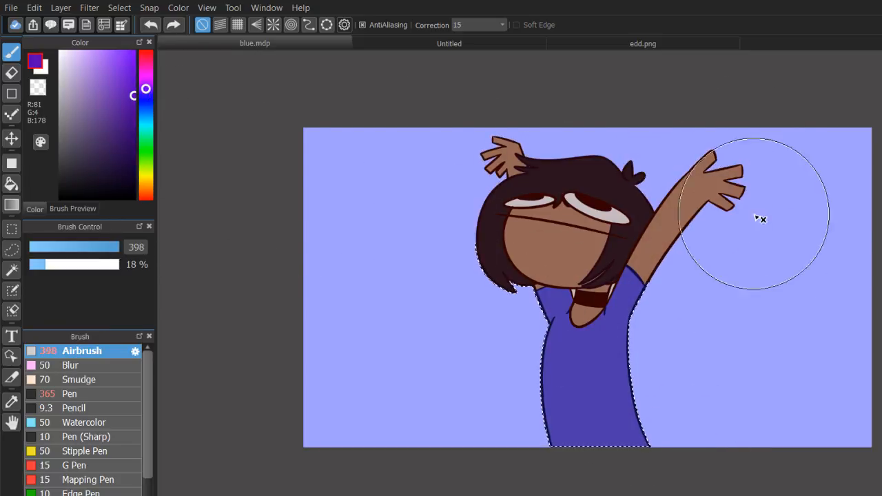
mouse_move(698, 291)
mouse_down()
mouse_move(657, 309)
mouse_move(676, 128)
mouse_move(626, 213)
mouse_move(704, 132)
mouse_move(693, 495)
mouse_move(763, 145)
mouse_move(710, 357)
mouse_move(689, 495)
mouse_move(611, 315)
mouse_move(609, 433)
mouse_move(881, 382)
mouse_move(793, 363)
mouse_move(712, 159)
mouse_move(708, 106)
mouse_move(729, 346)
mouse_up()
mouse_move(689, 219)
mouse_down()
mouse_move(665, 194)
mouse_move(623, 282)
mouse_up()
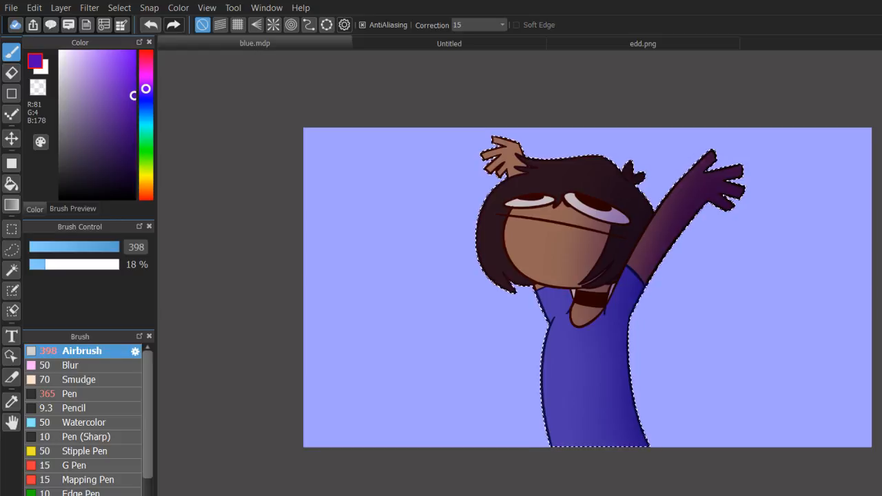
Try airbrushed light over the hair and the character's unshaded side in purple and peach (R255, G147, B107), undoing the strokes.
drag(607, 173, 512, 442)
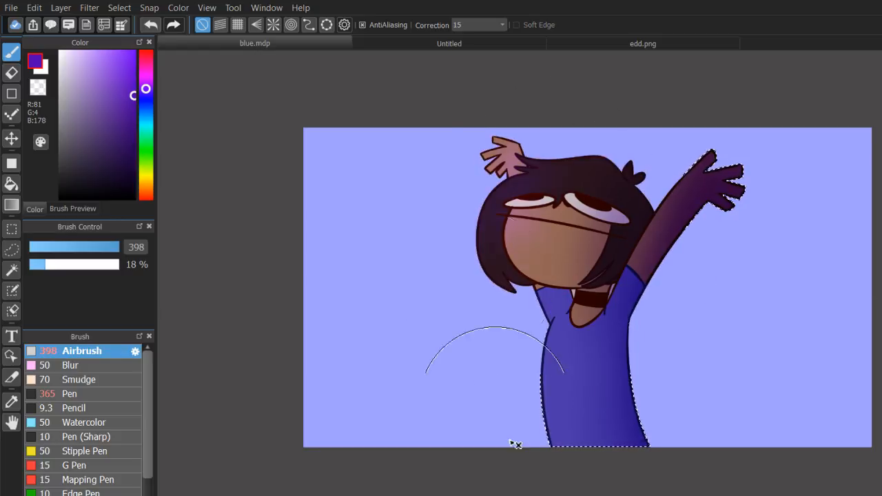
key(ctrl+z)
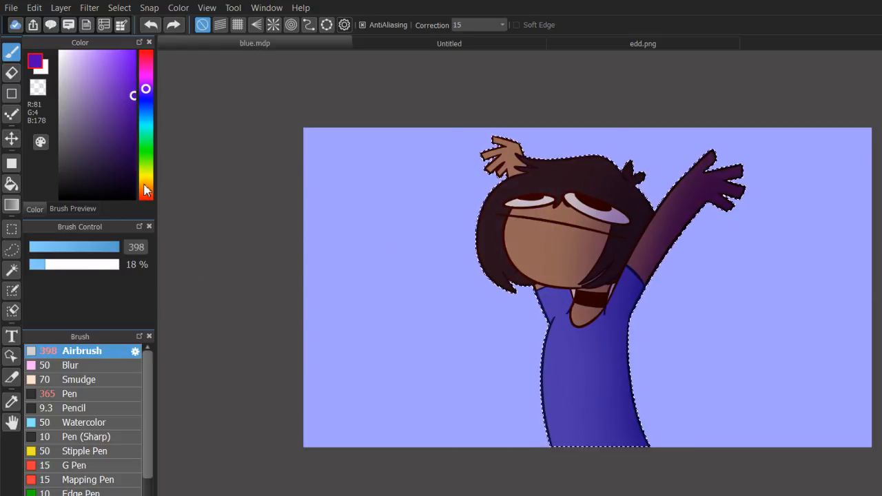
click(145, 193)
drag(93, 56, 104, 51)
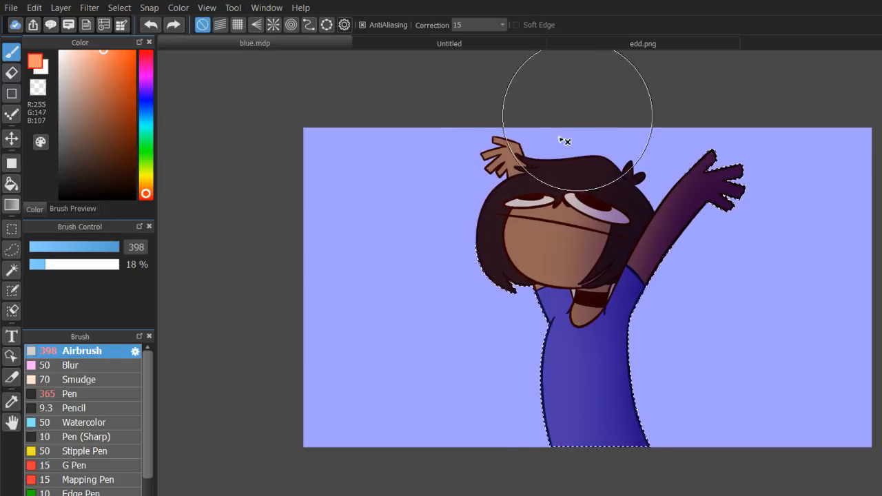
drag(561, 104, 501, 204)
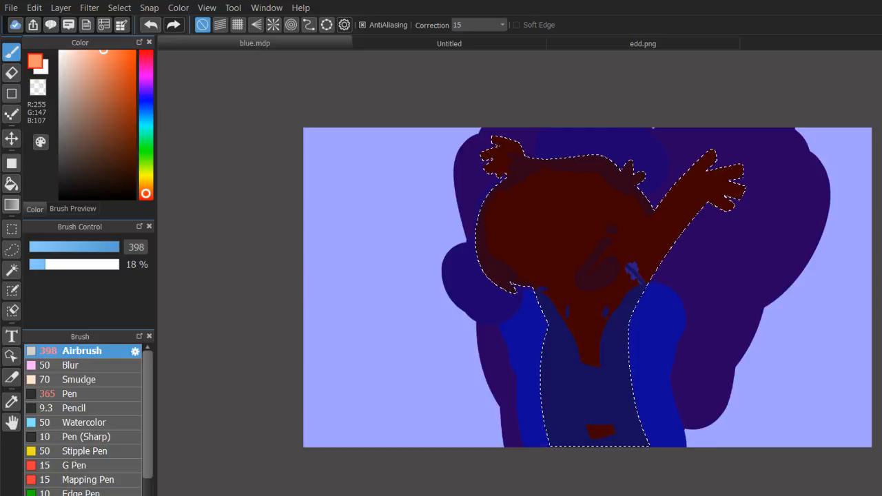
key(ctrl+z)
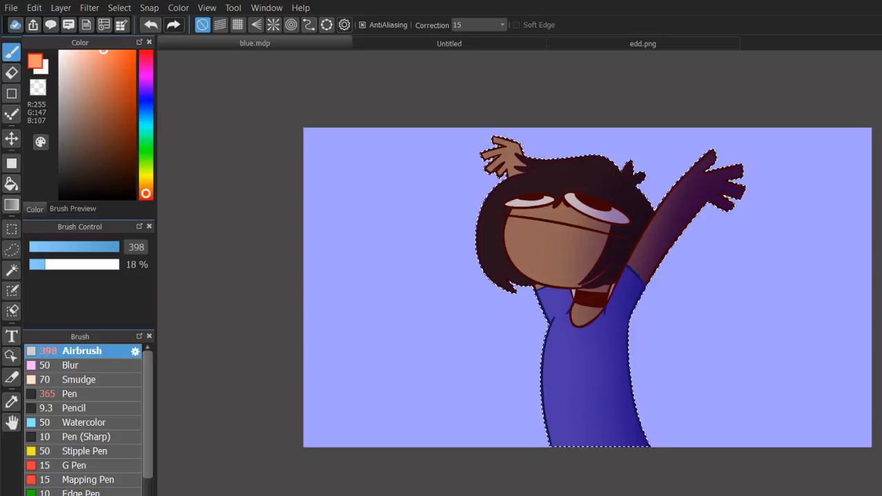
Try airbrushed light over the hair, face and torso's unshaded side in peach (R255, G147, B107) and light orange (R255, G167, B107).
mouse_move(524, 168)
mouse_down()
mouse_move(525, 487)
mouse_move(572, 116)
mouse_move(458, 439)
mouse_up()
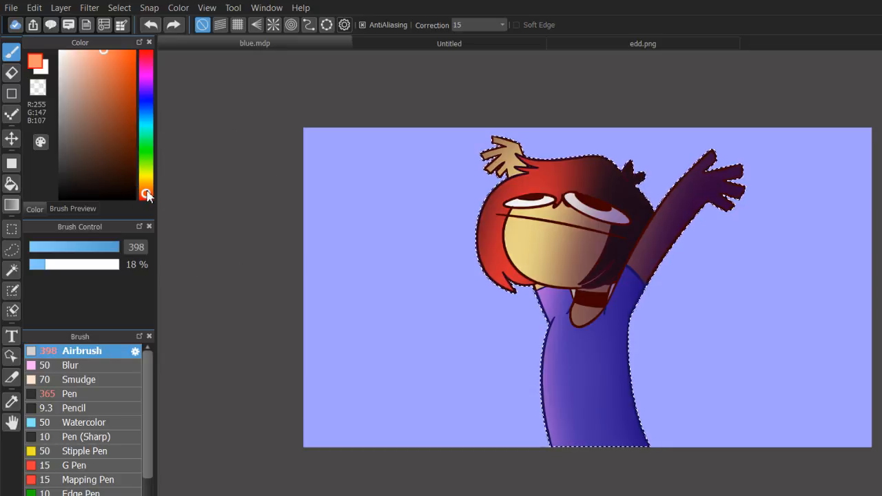
drag(147, 193, 146, 189)
key(ctrl+z)
mouse_move(527, 114)
mouse_down()
mouse_move(505, 379)
mouse_move(569, 165)
mouse_move(577, 495)
mouse_up()
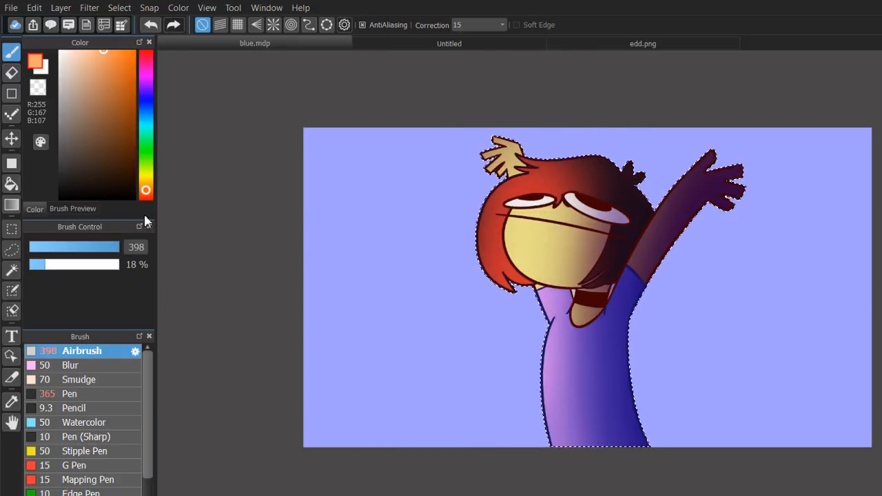
key(ctrl+z)
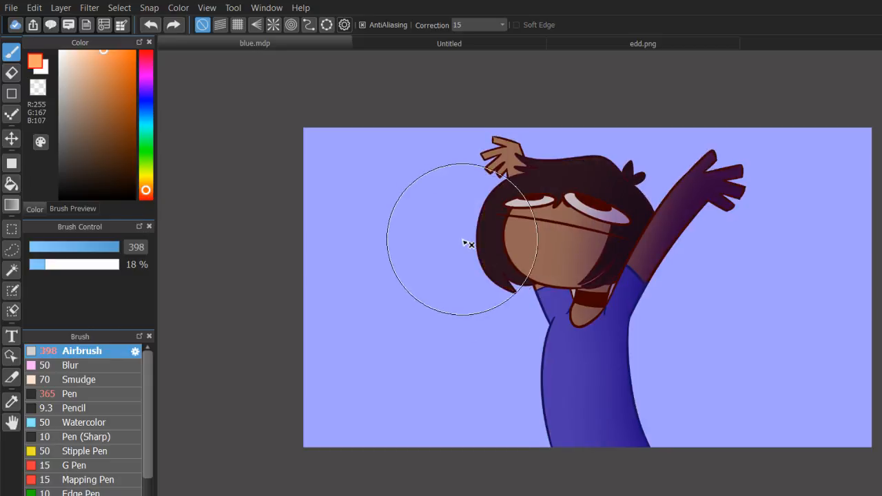
mouse_move(540, 165)
mouse_down()
mouse_move(487, 418)
mouse_move(525, 127)
mouse_up()
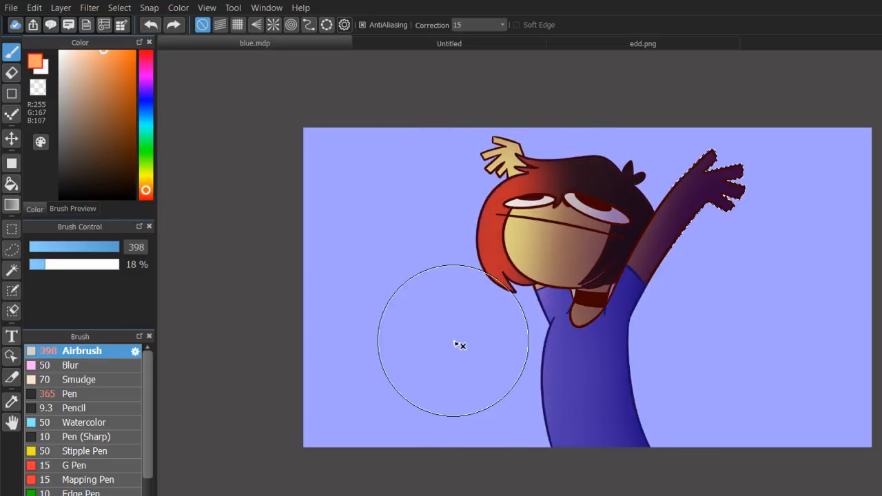
drag(608, 150, 575, 382)
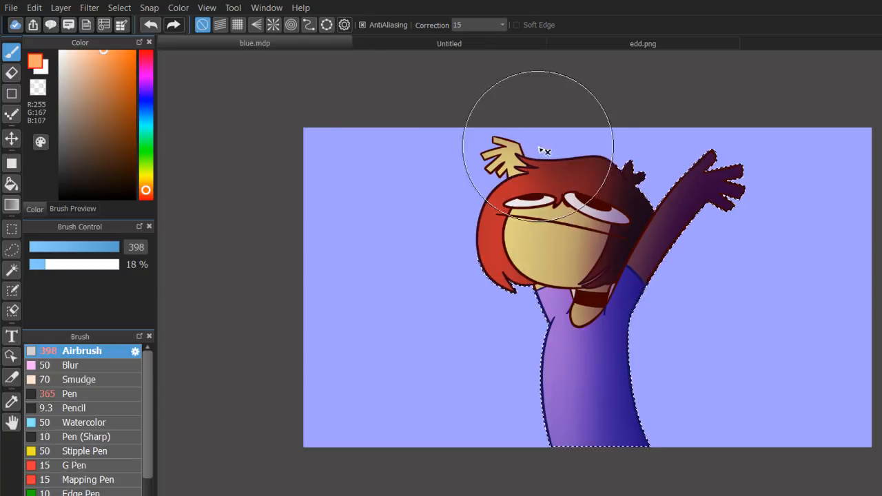
Undo the orange light, try airbrushing magenta (R248, G0, B255) over the whole character, and undo those strokes too.
click(140, 75)
drag(134, 72, 177, 2)
key(ctrl+z)
key(ctrl+z)
key(ctrl+z)
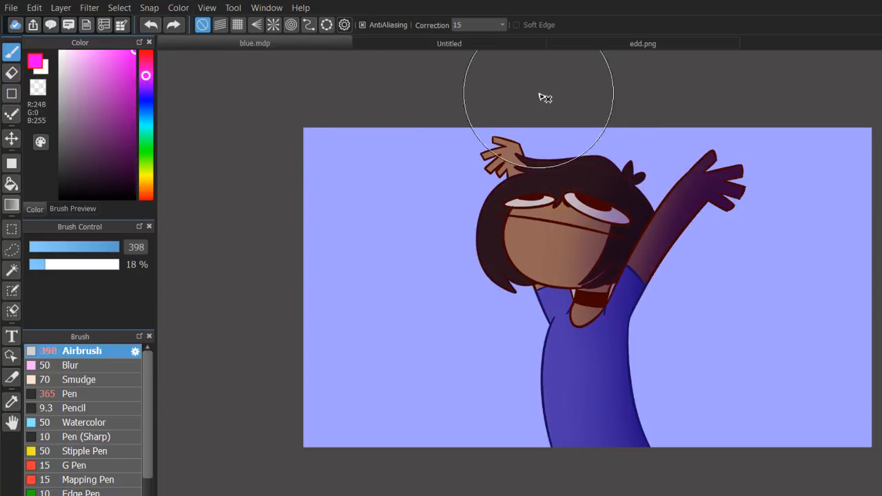
mouse_move(544, 94)
mouse_down()
mouse_move(600, 115)
mouse_move(635, 495)
mouse_move(694, 181)
mouse_up()
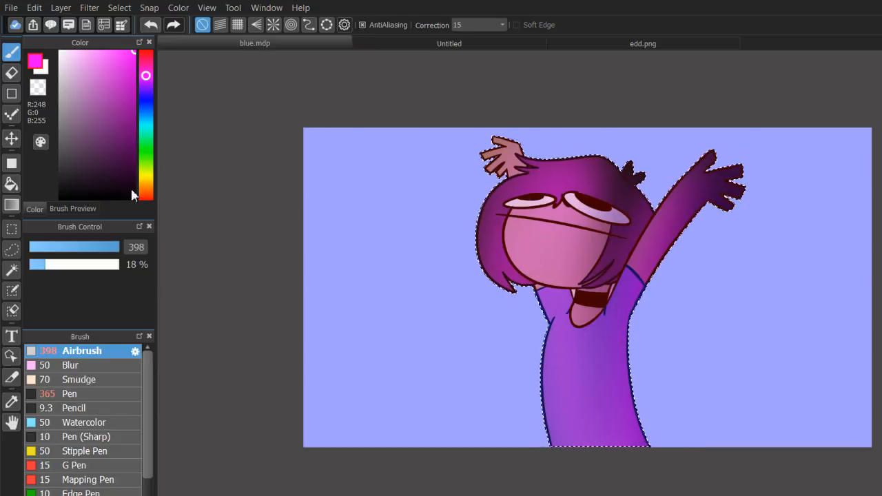
click(145, 191)
key(ctrl+z)
key(ctrl+z)
key(ctrl+z)
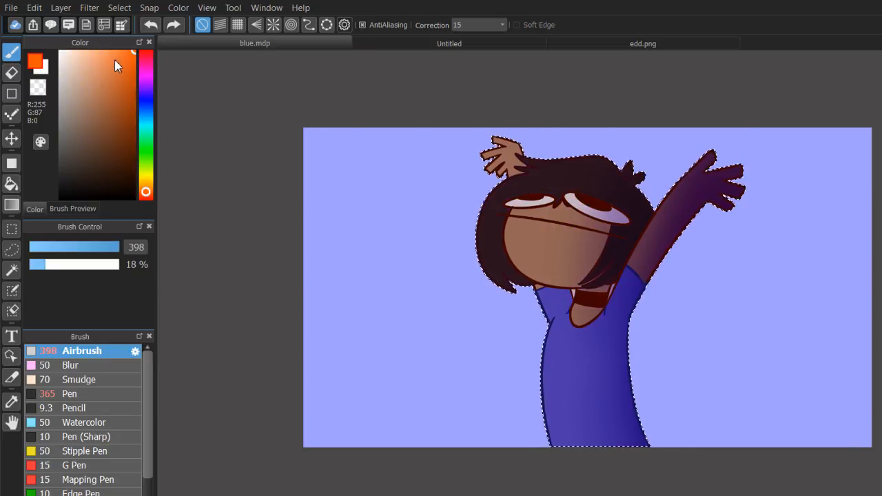
Airbrush orange light (R255, G133, B70) down the character's unshaded side, and try pinkish red (R255, G130, B128) over it.
click(115, 50)
drag(506, 110, 509, 455)
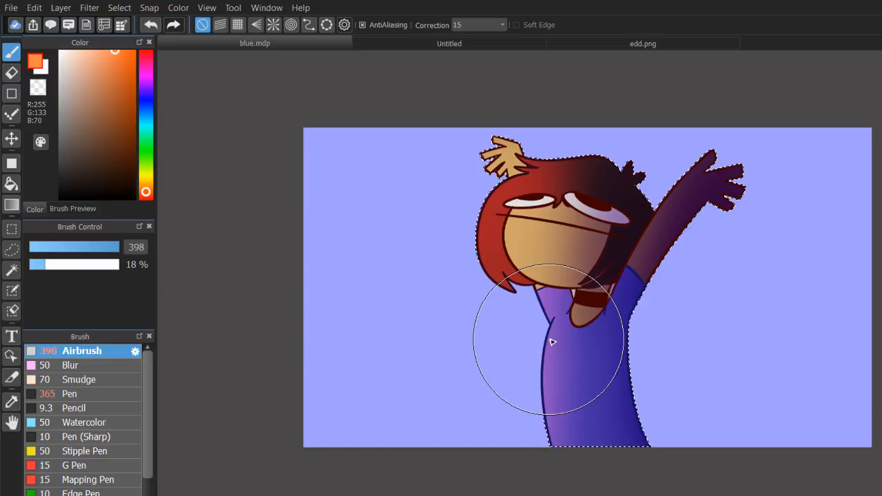
click(145, 198)
click(97, 50)
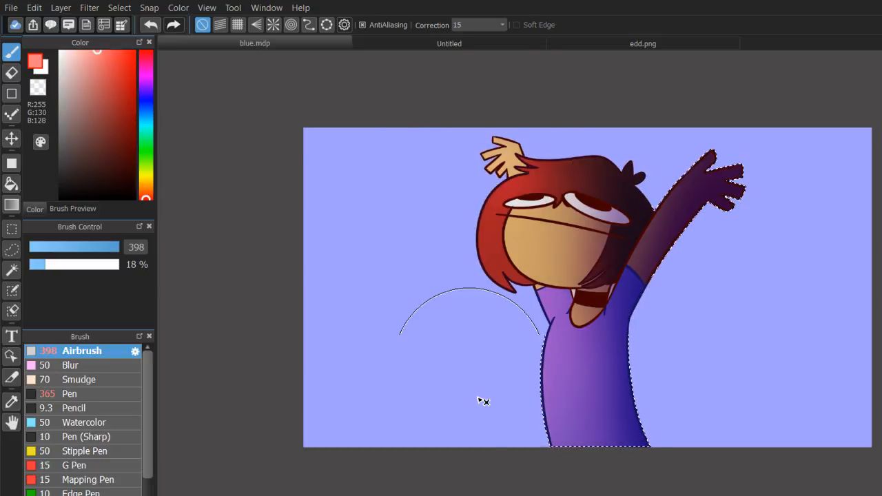
drag(479, 398, 486, 438)
key(ctrl+z)
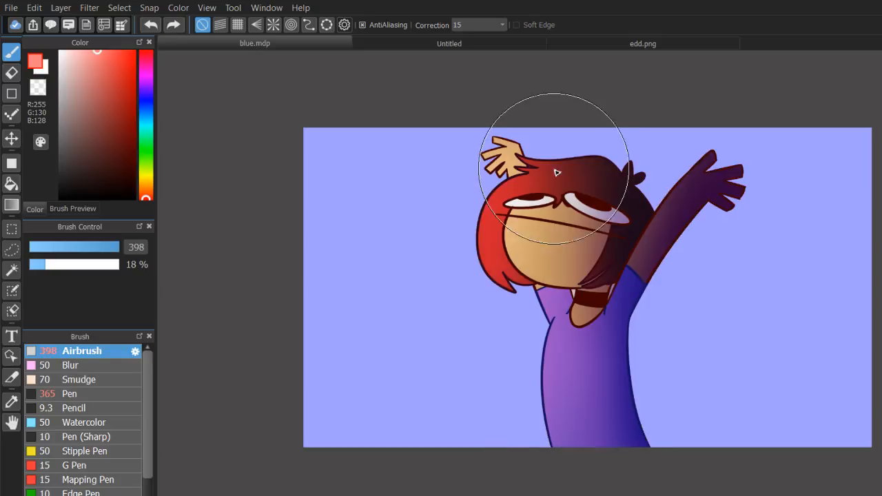
drag(535, 182, 494, 313)
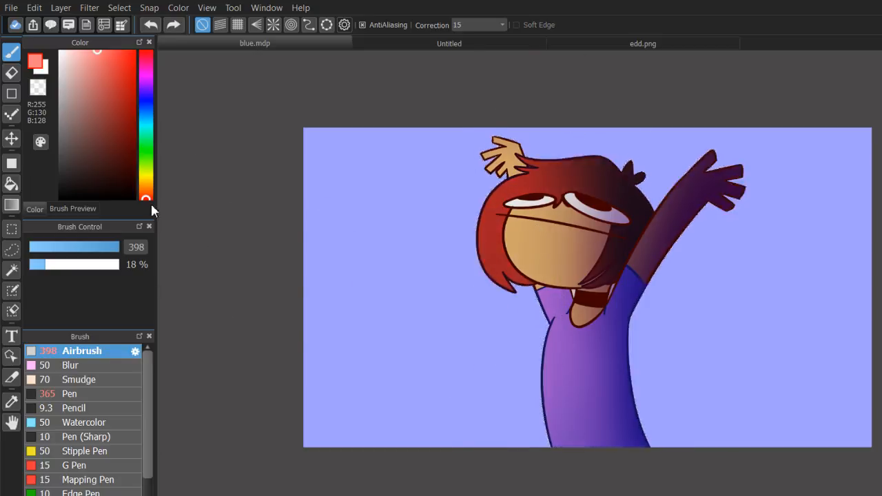
Build up peach light (R255, G165, B128) with the Airbrush over the hair, face and torso, and clear the selection.
click(145, 193)
drag(605, 192, 576, 230)
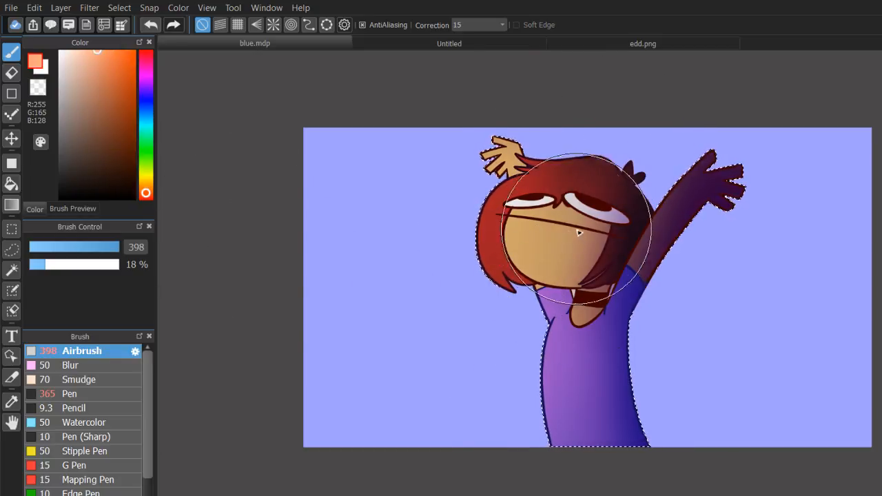
mouse_move(534, 113)
mouse_down()
mouse_move(474, 370)
mouse_move(497, 462)
mouse_up()
mouse_move(529, 252)
mouse_down()
mouse_move(529, 240)
mouse_move(516, 490)
mouse_up()
key(ctrl+d)
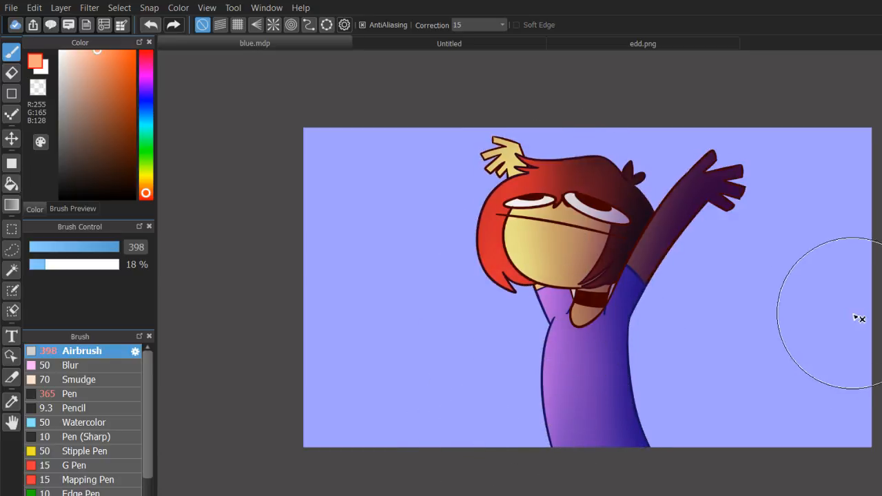
Remove the blue background from behind the character and tone down the warm light on the hair, hand and torso.
key(Delete)
drag(858, 305, 772, 368)
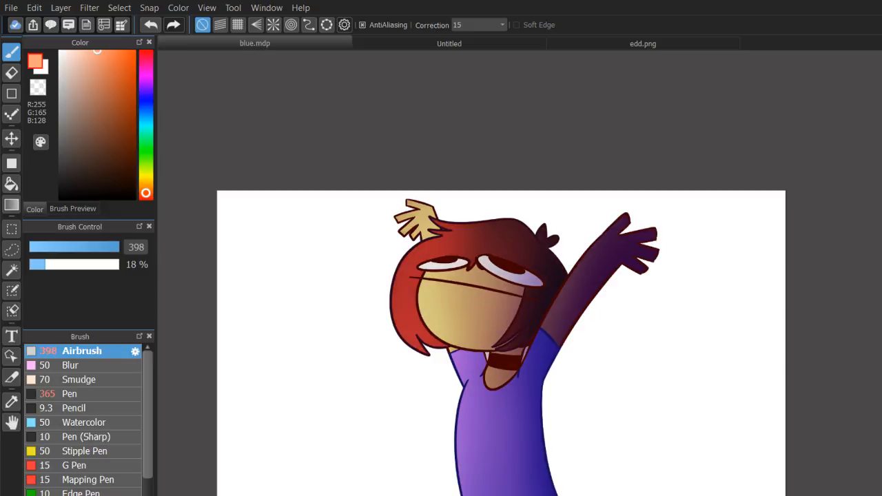
key(ctrl+z)
drag(477, 282, 476, 358)
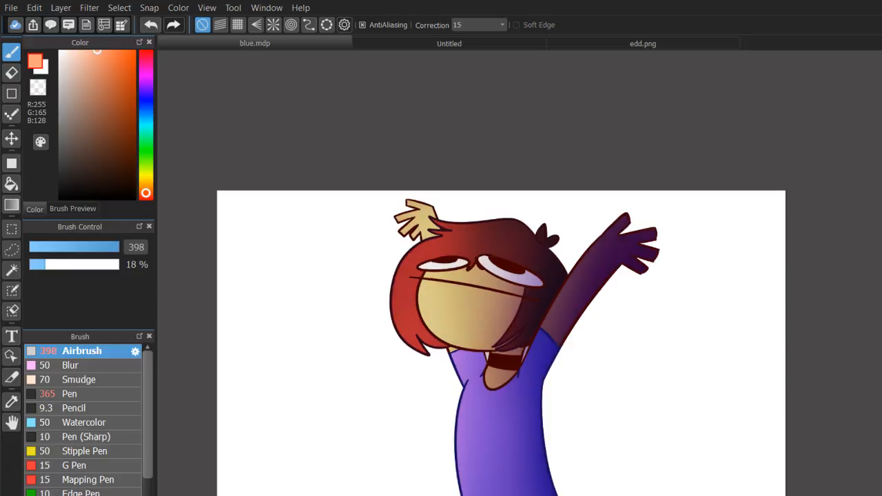
key(ctrl+z)
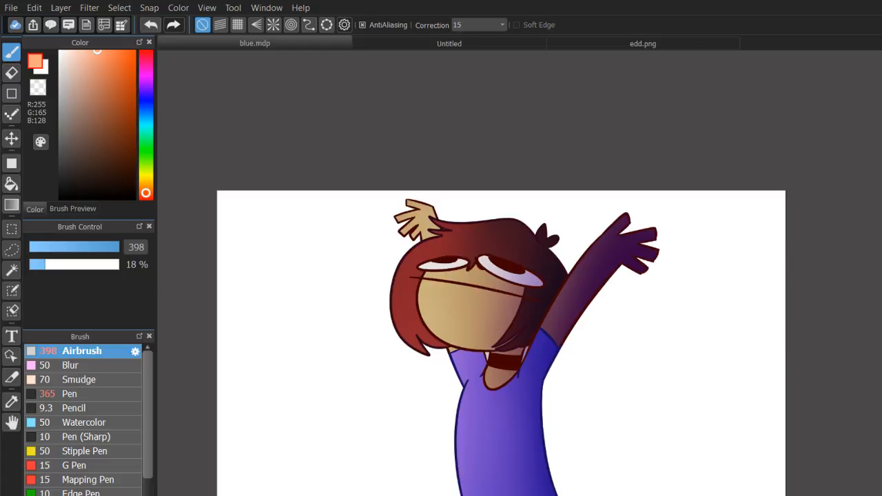
key(ctrl+plus)
key(ctrl+minus)
drag(501, 343, 490, 313)
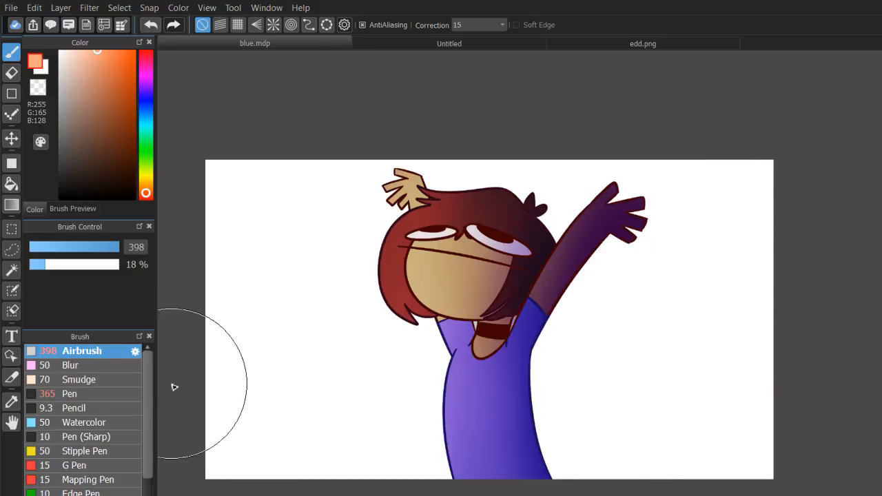
Paste the white paper texture and scale it up to cover the entire canvas.
mouse_move(150, 395)
mouse_down()
mouse_move(160, 472)
mouse_move(155, 359)
mouse_up()
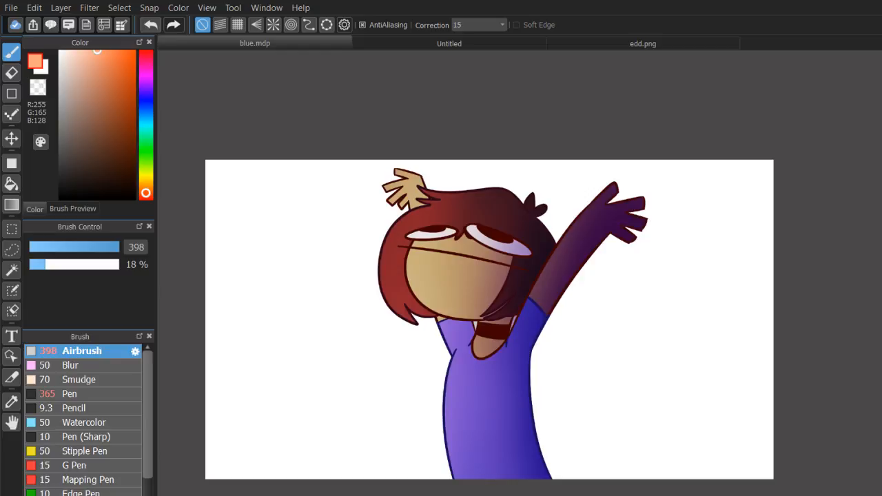
key(ctrl+v)
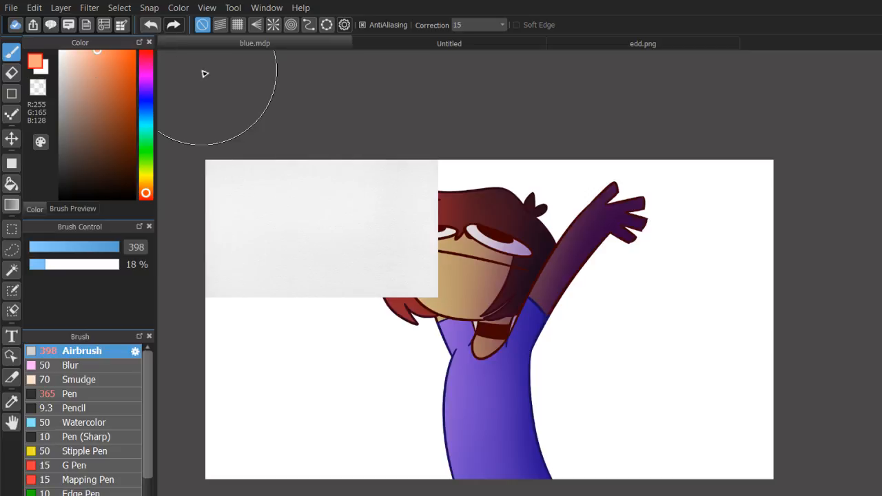
key(ctrl+t)
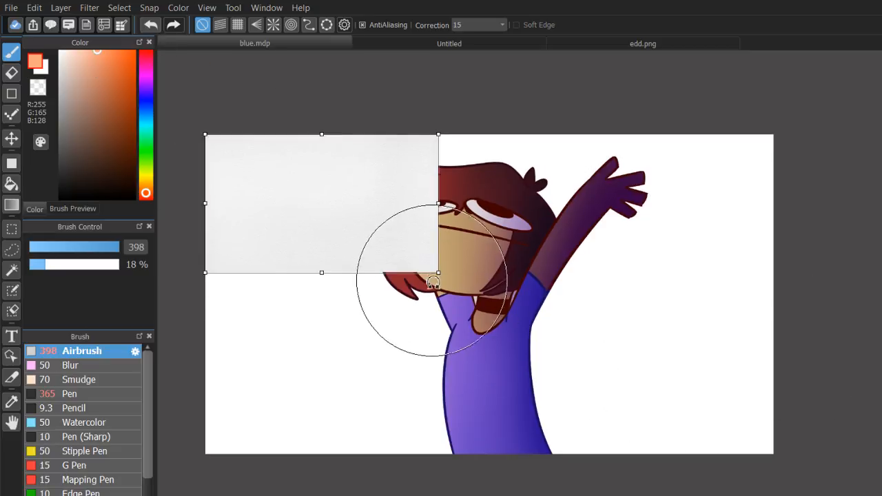
drag(439, 273, 679, 415)
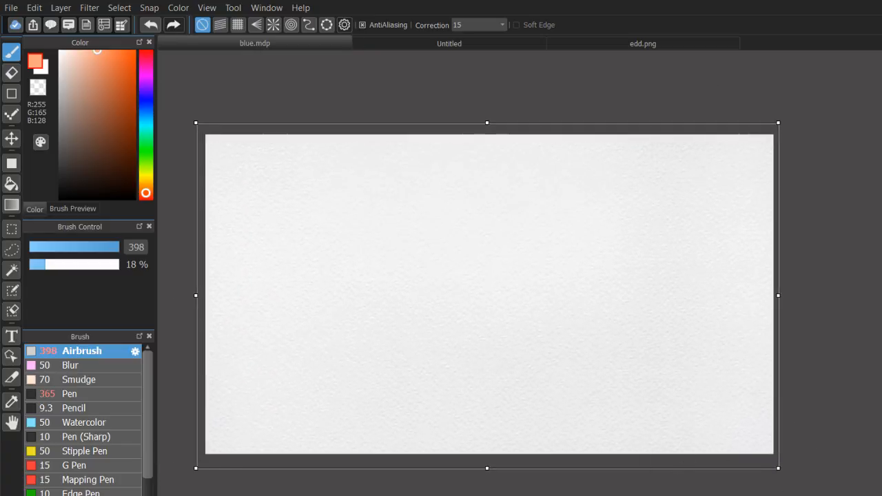
key(Return)
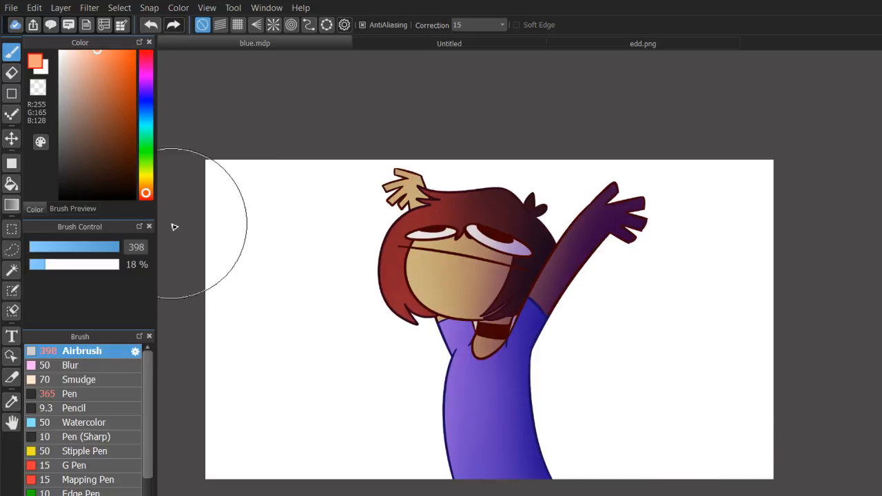
Select the area around the character's silhouette and erase the paper texture there with the Pen eraser at size 1000.
key(w)
click(317, 365)
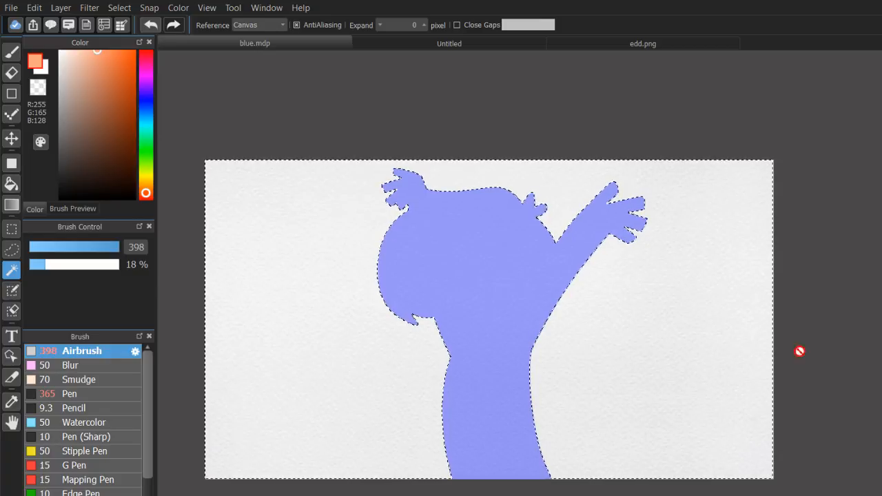
click(12, 48)
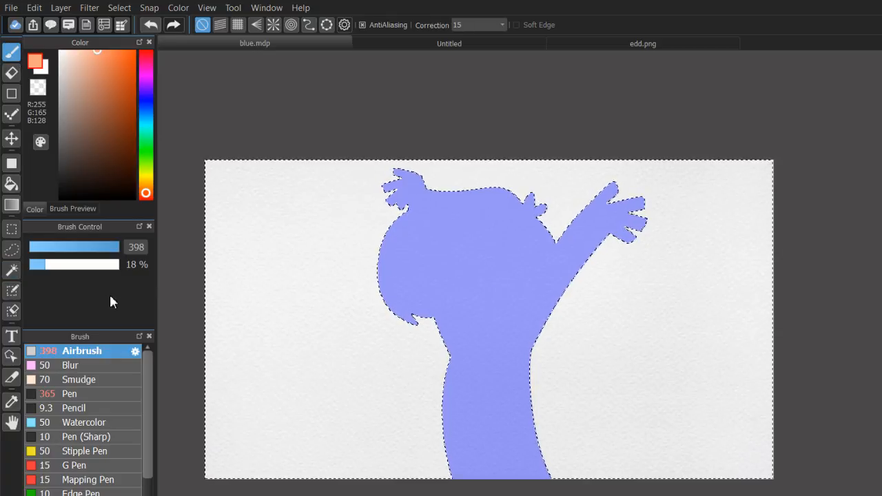
click(104, 395)
click(13, 72)
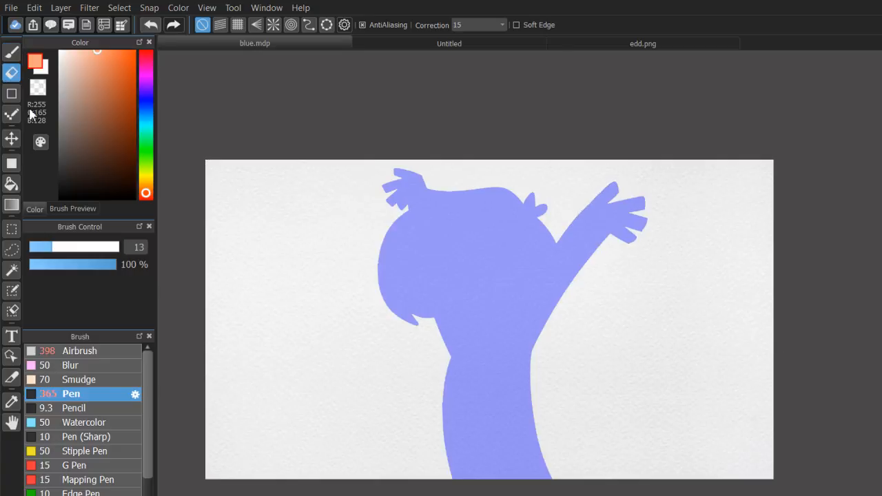
drag(91, 248, 135, 249)
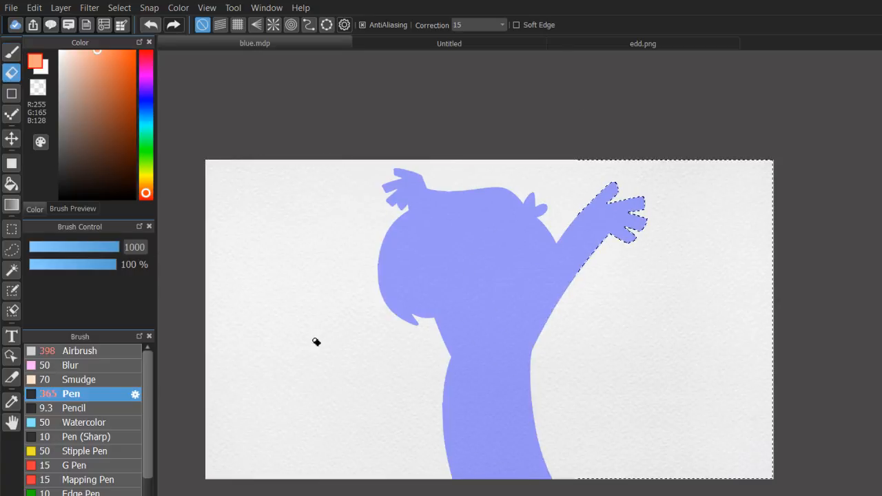
mouse_move(459, 179)
mouse_down()
mouse_move(270, 266)
mouse_move(344, 489)
mouse_move(238, 227)
mouse_move(474, 161)
mouse_move(708, 219)
mouse_move(756, 435)
mouse_move(437, 471)
mouse_up()
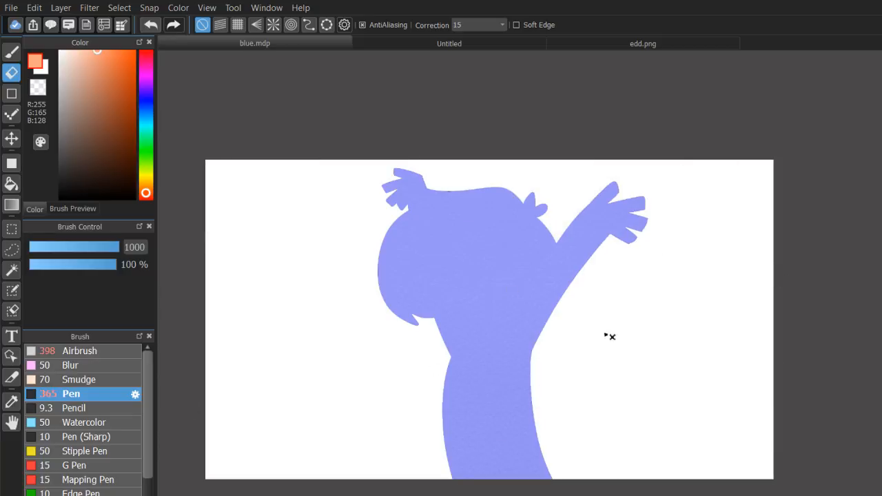
click(880, 303)
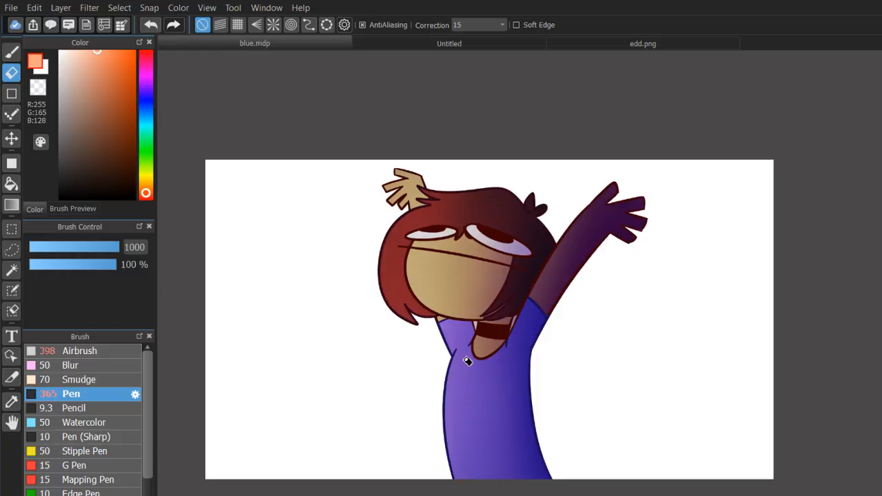
Select the empty area around the character with the Magic Wand and invert the selection onto the figure.
click(12, 269)
click(310, 381)
key(ctrl+z)
key(ctrl+shift+i)
key(Delete)
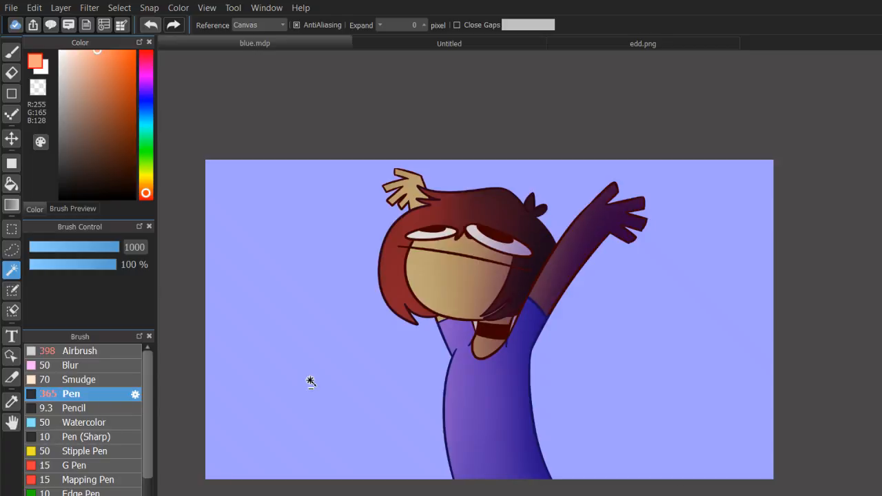
Paint the character with the Pen at 365 in peach (R255, G165, B128) and orange (R227, G98, B45), and deselect.
click(11, 53)
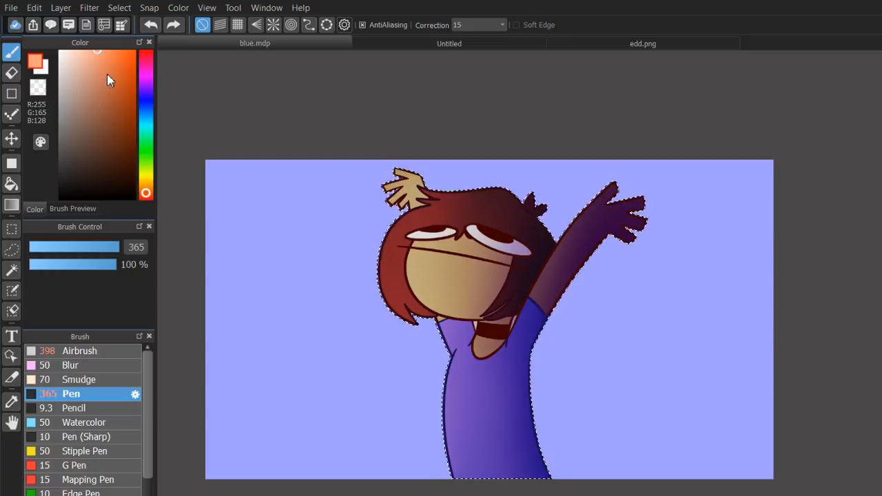
click(120, 66)
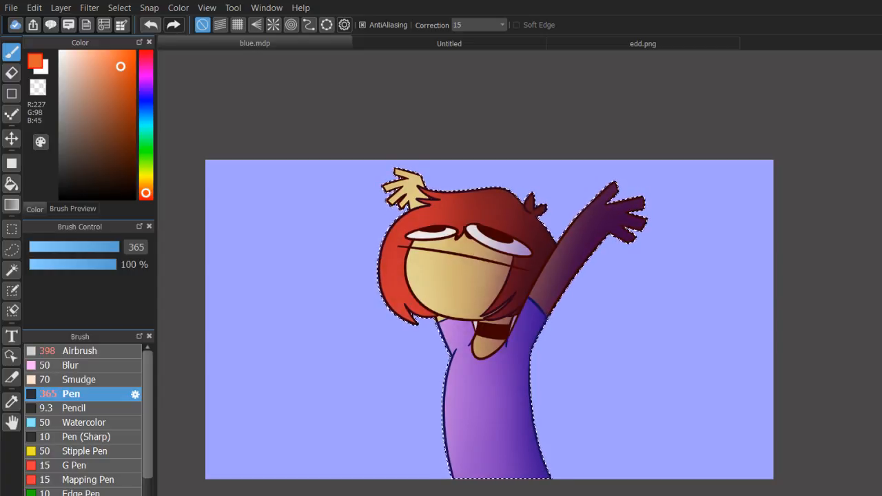
scroll(543, 301, up, 8)
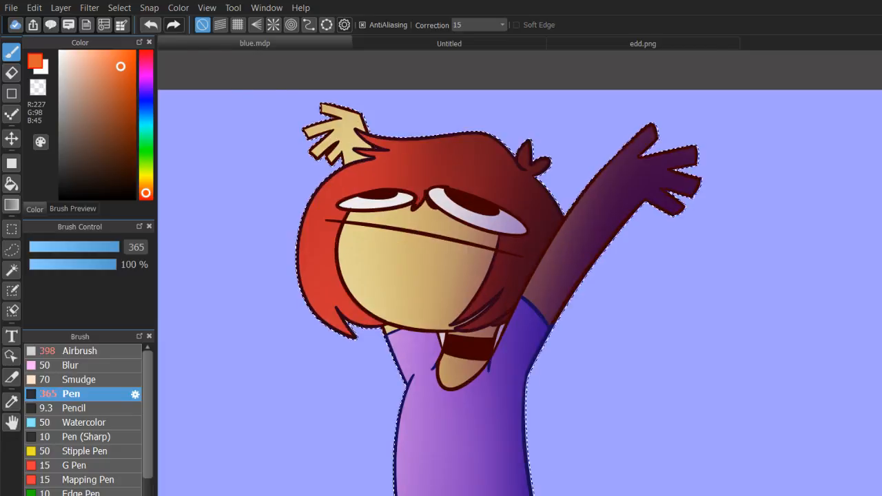
scroll(542, 300, down, 8)
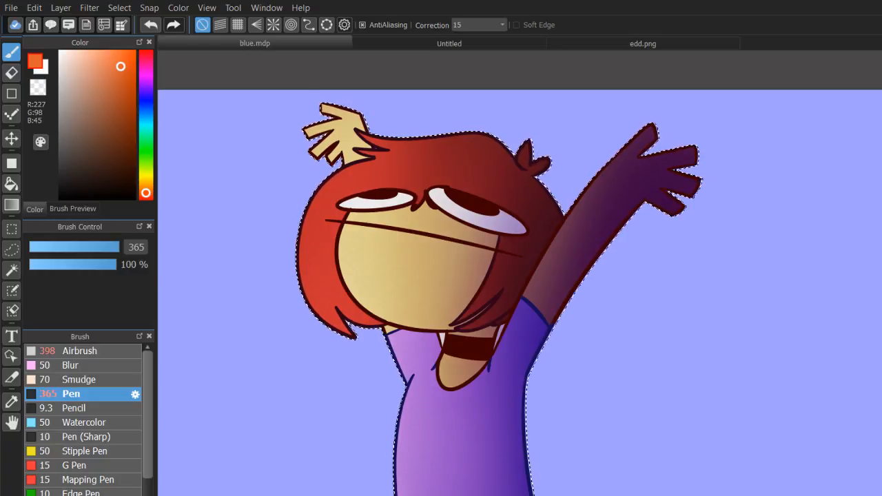
scroll(543, 300, down, 3)
key(ctrl+d)
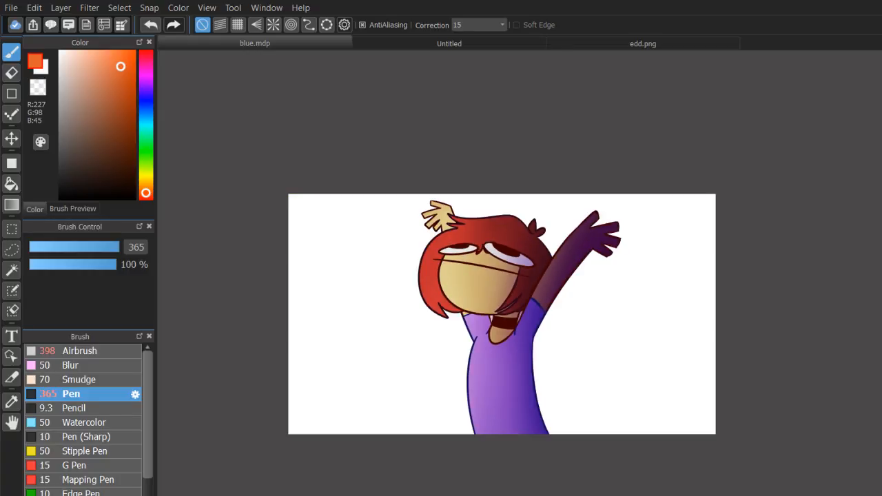
drag(541, 301, 584, 243)
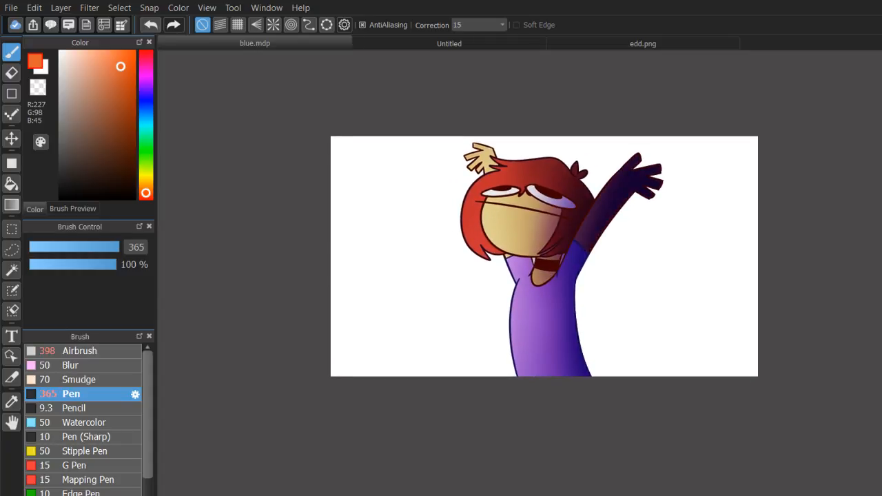
key(ctrl+z)
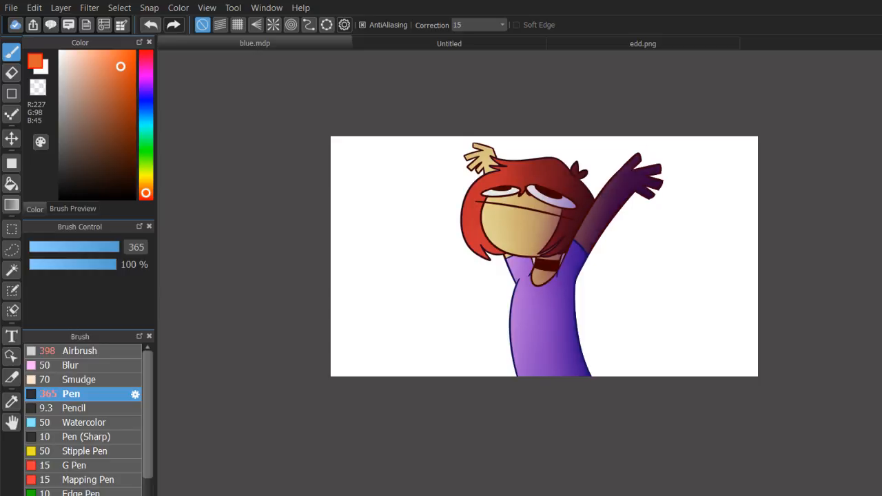
click(103, 351)
click(38, 88)
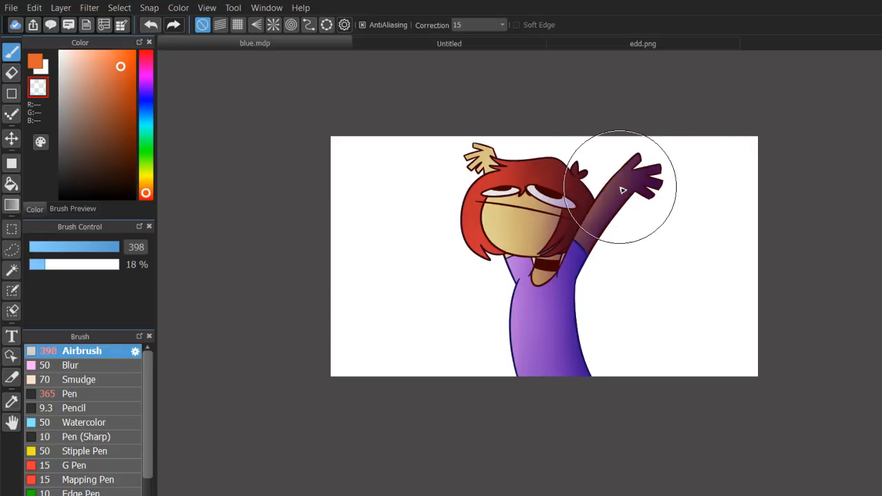
drag(881, 103, 880, 101)
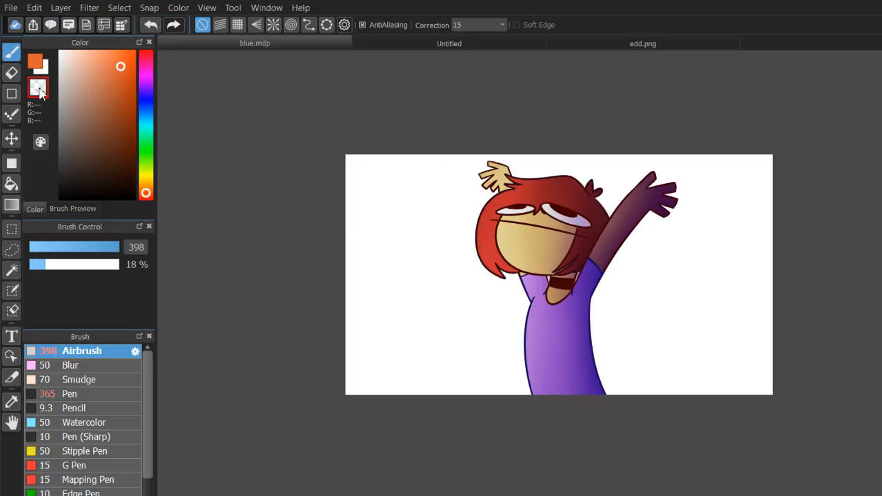
Handwrite the artist's signature along the shirt's lower edge with the orange Pen (R227, G98, B45) at size 6.8.
click(32, 64)
click(108, 395)
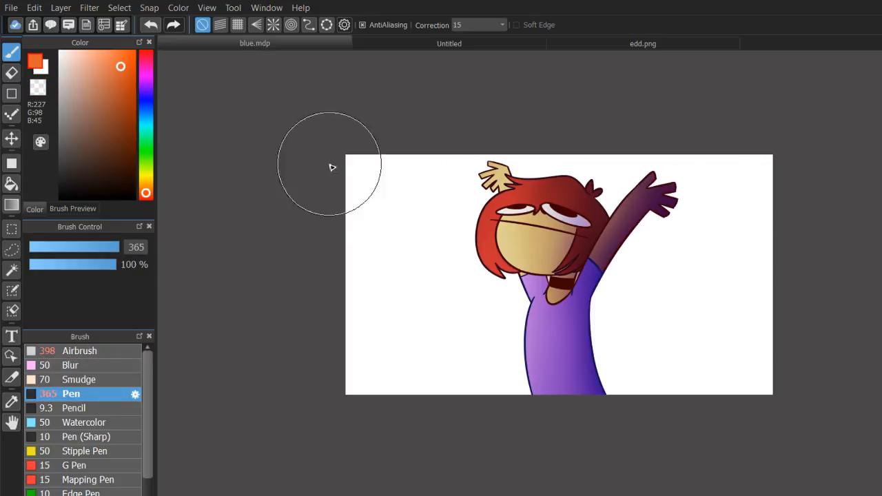
click(45, 251)
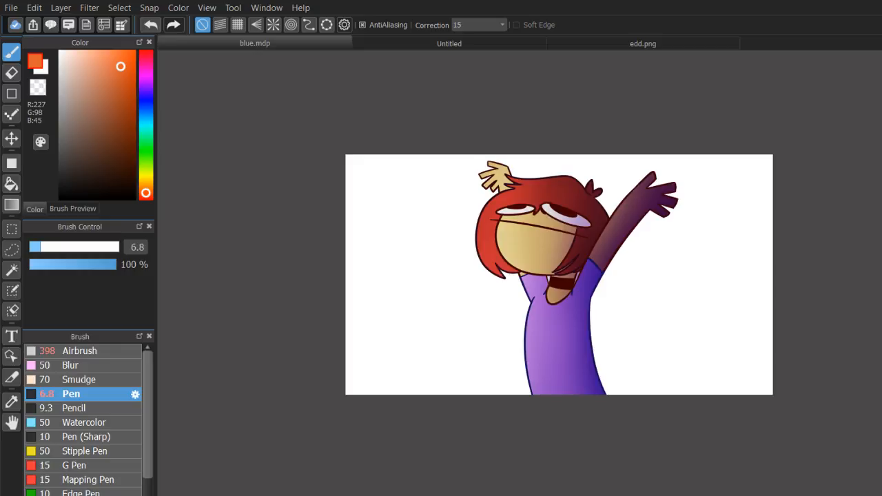
scroll(537, 297, up, 4)
drag(537, 296, 363, 182)
drag(593, 289, 868, 204)
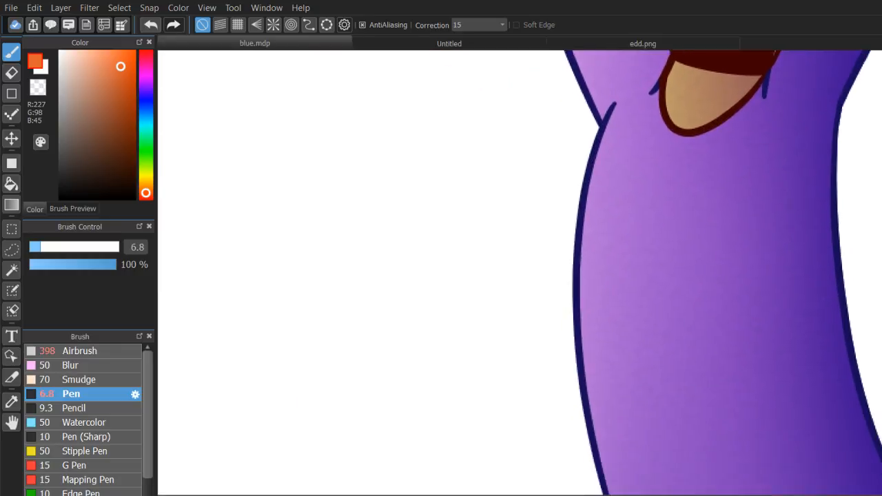
drag(881, 354, 731, 274)
drag(593, 340, 602, 400)
key(ctrl+z)
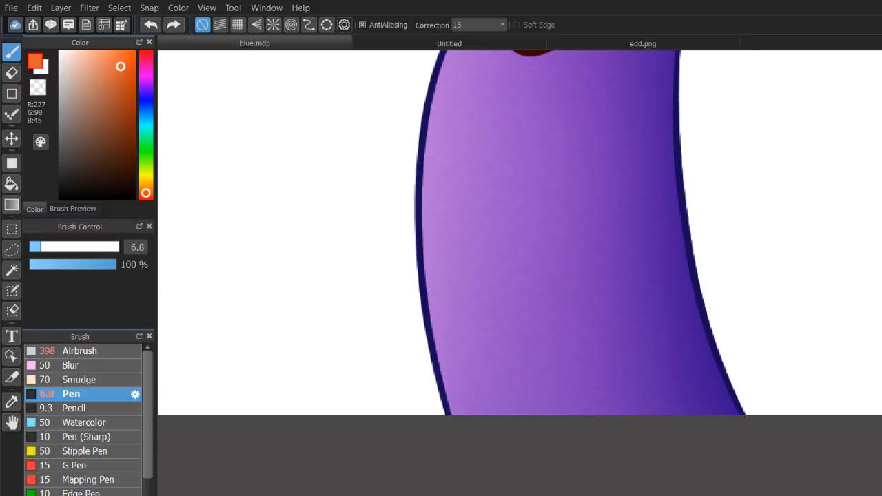
drag(661, 348, 675, 414)
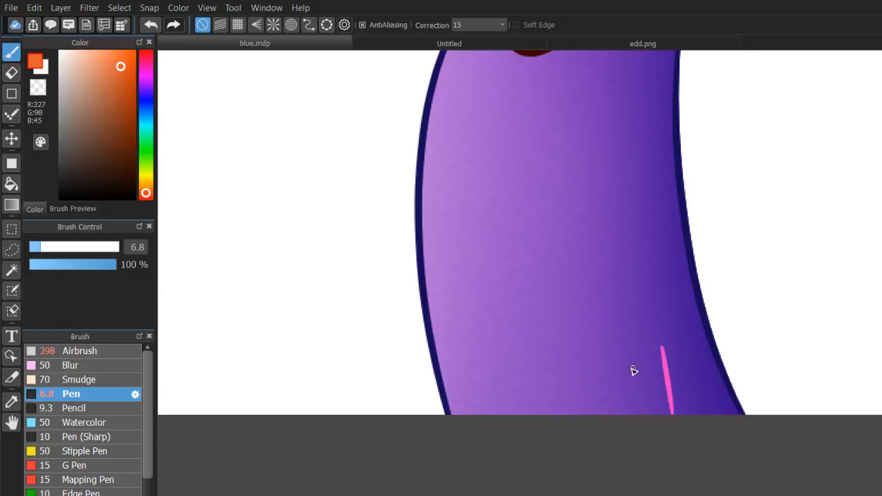
key(ctrl+z)
drag(602, 366, 612, 412)
mouse_move(577, 379)
mouse_down()
mouse_move(622, 362)
mouse_move(640, 412)
mouse_up()
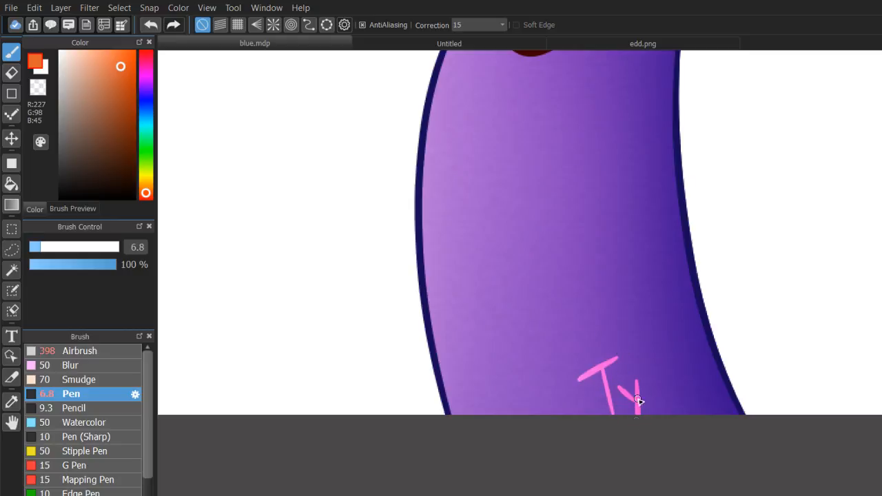
drag(632, 351, 652, 397)
mouse_move(649, 345)
mouse_down()
mouse_move(676, 387)
mouse_move(673, 364)
mouse_move(696, 390)
mouse_up()
click(676, 364)
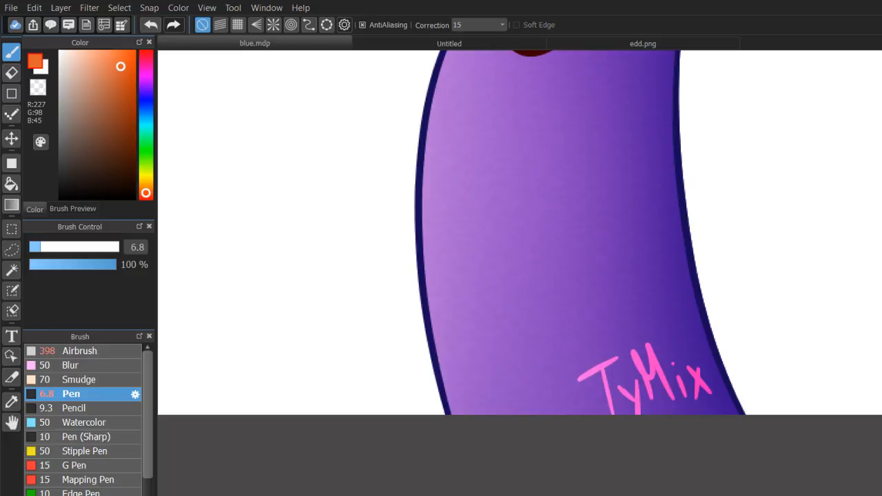
Draw two small orange hearts on each side of the hair above the eyes with the Pen at size 1.9.
scroll(531, 279, down, 4)
drag(531, 207, 526, 387)
scroll(527, 281, up, 4)
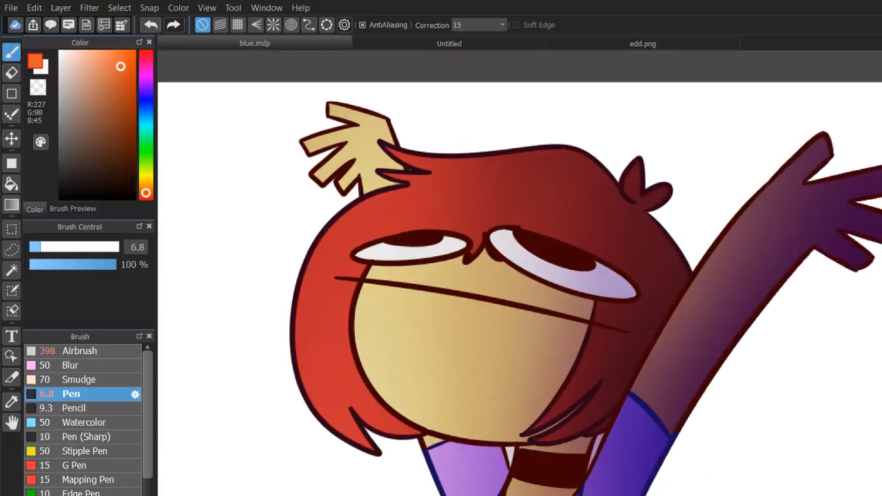
scroll(532, 284, up, 3)
drag(293, 213, 492, 340)
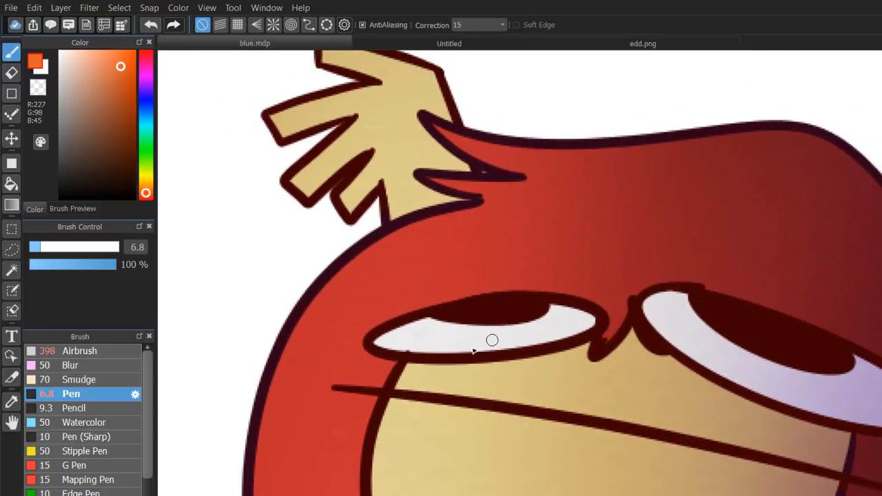
click(31, 246)
drag(416, 244, 396, 274)
drag(450, 255, 442, 266)
scroll(541, 300, down, 4)
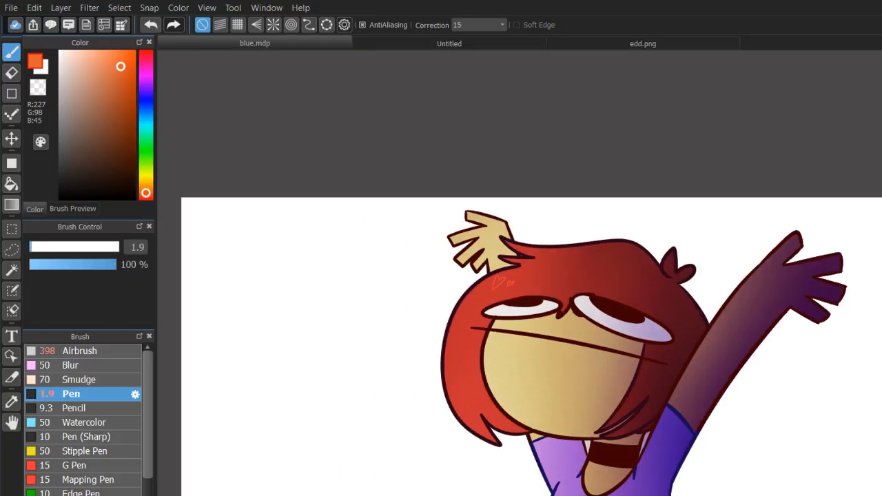
mouse_move(659, 305)
mouse_down()
mouse_move(669, 311)
mouse_move(672, 298)
mouse_move(671, 307)
mouse_up()
Dot small peach speckles (R240, G159, B126) on the hair near its lower left tip.
scroll(498, 282, up, 5)
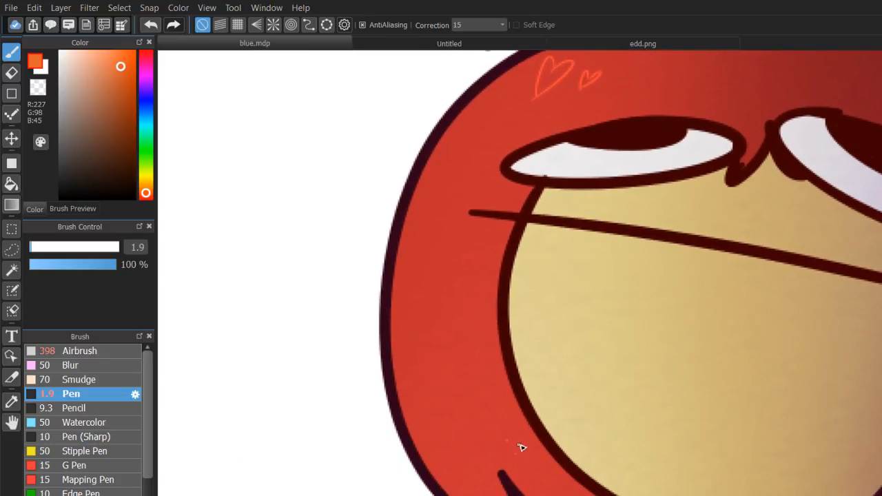
click(96, 59)
click(499, 447)
click(508, 449)
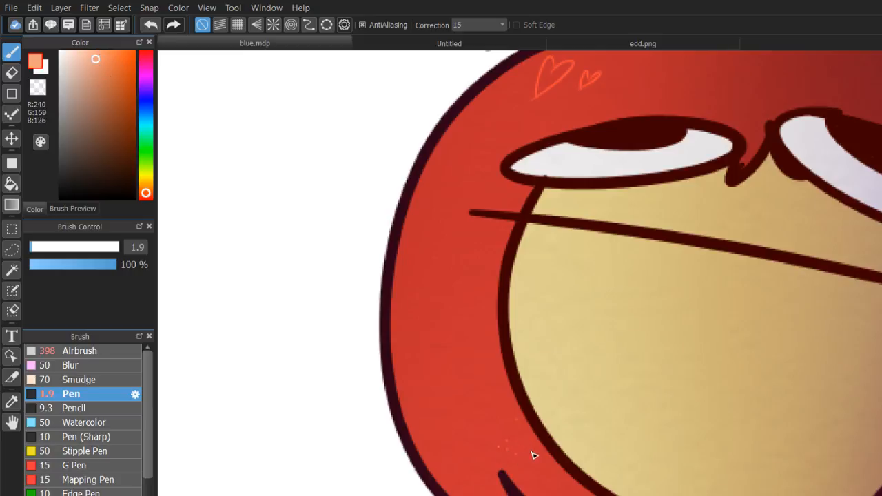
click(498, 427)
key(ctrl+z)
click(493, 407)
Dot a row of small peach freckles on the skin just below the left eye.
click(574, 186)
key(ctrl+z)
click(579, 206)
key(ctrl+z)
click(589, 208)
click(574, 204)
click(642, 200)
click(632, 213)
Dot a matching cluster of small peach freckles on the skin below the right eye.
drag(689, 262, 469, 307)
click(693, 291)
click(698, 295)
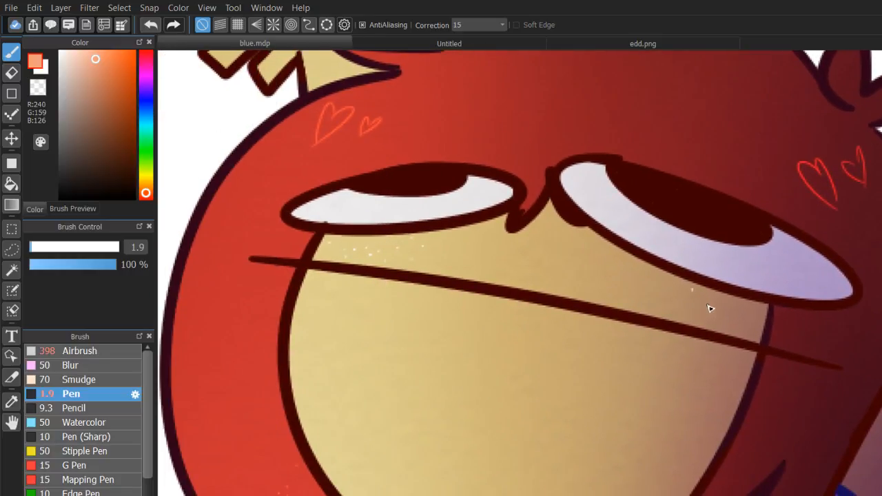
click(694, 293)
click(699, 301)
click(732, 304)
click(721, 306)
click(742, 317)
click(676, 303)
Thin out the freckles below the right eye by painting over some with the transparent colour.
scroll(520, 272, down, 5)
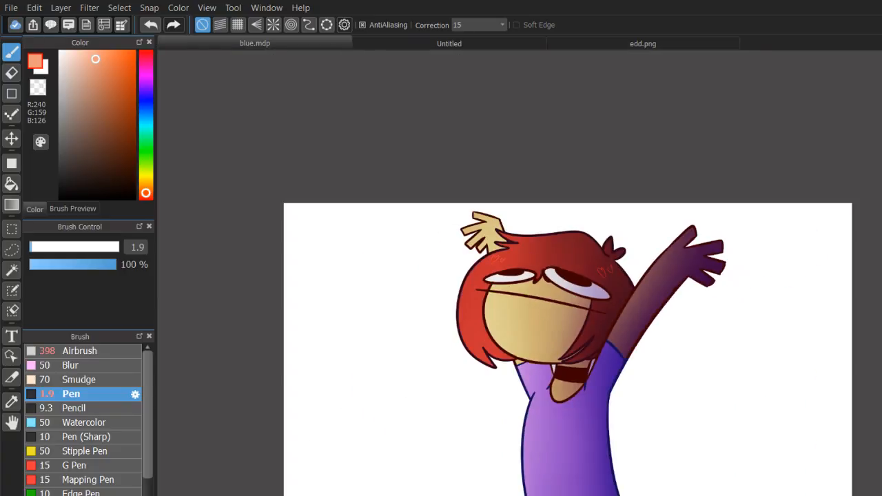
scroll(634, 278, up, 5)
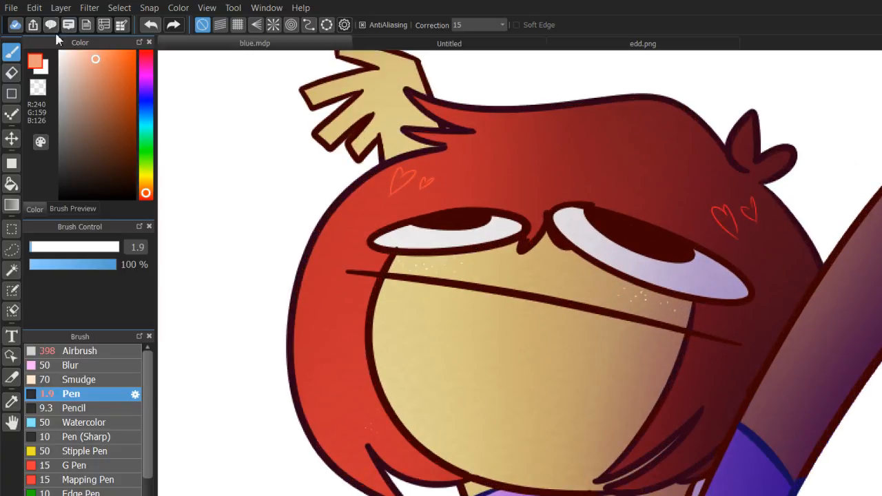
click(38, 87)
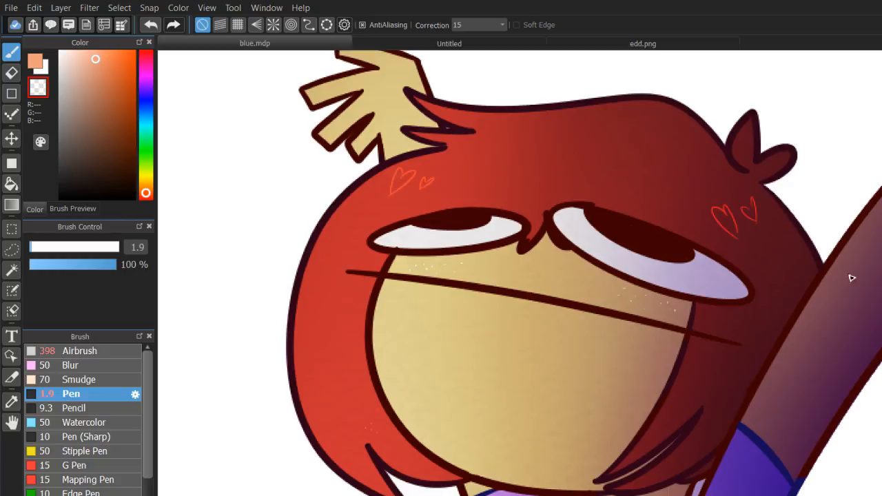
scroll(495, 242, down, 3)
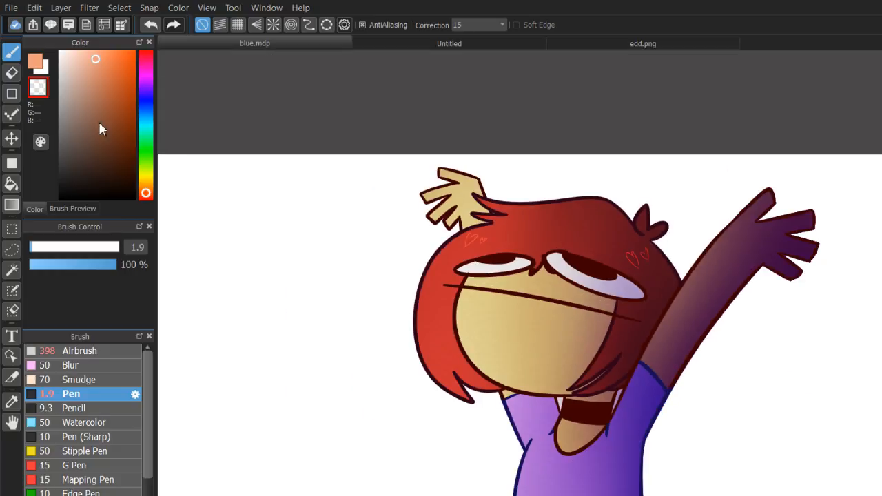
Dot peach speckles on the hair above the right-hand hearts and trim them with the transparent colour.
click(35, 62)
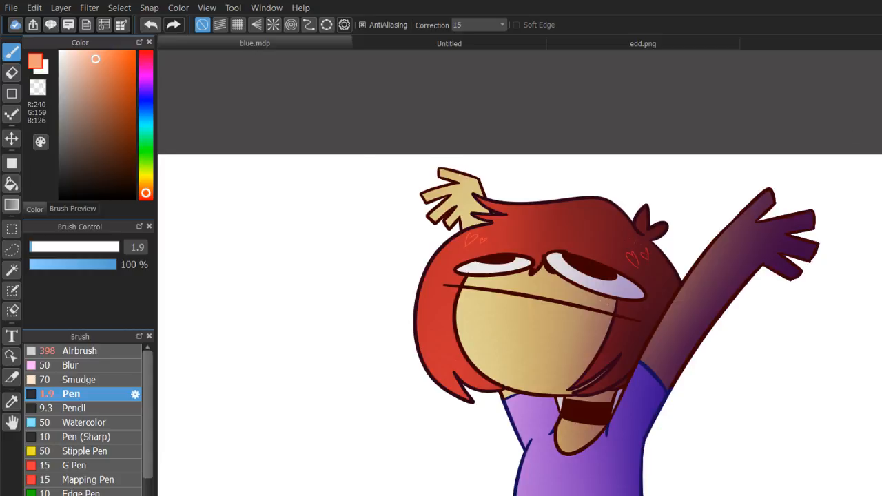
scroll(540, 298, up, 8)
drag(855, 110, 438, 319)
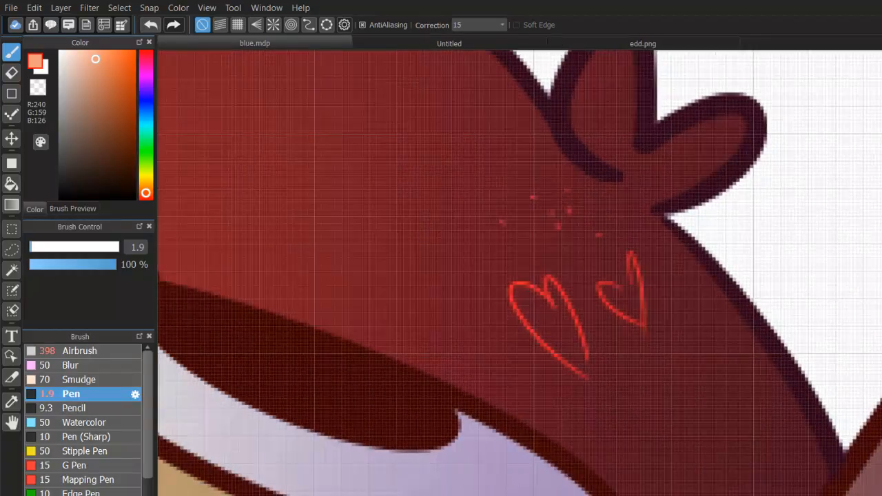
click(39, 87)
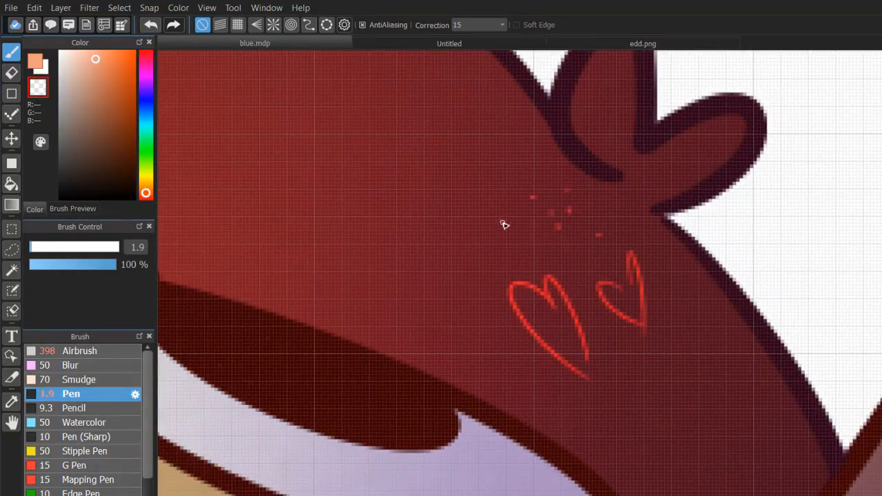
drag(537, 196, 558, 217)
Add a few more peach speckles on the hair to the left of the right-hand hearts.
click(35, 62)
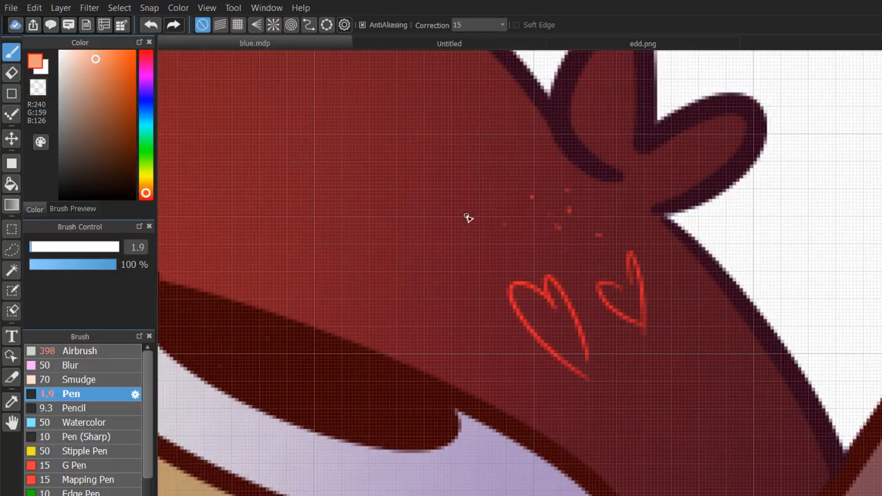
click(524, 235)
scroll(541, 297, down, 10)
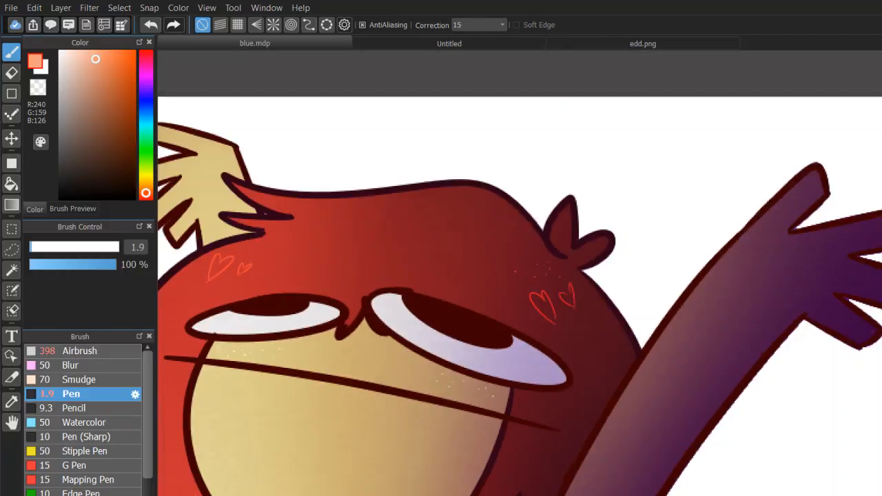
scroll(541, 298, up, 10)
click(495, 287)
scroll(545, 301, down, 3)
scroll(544, 300, up, 5)
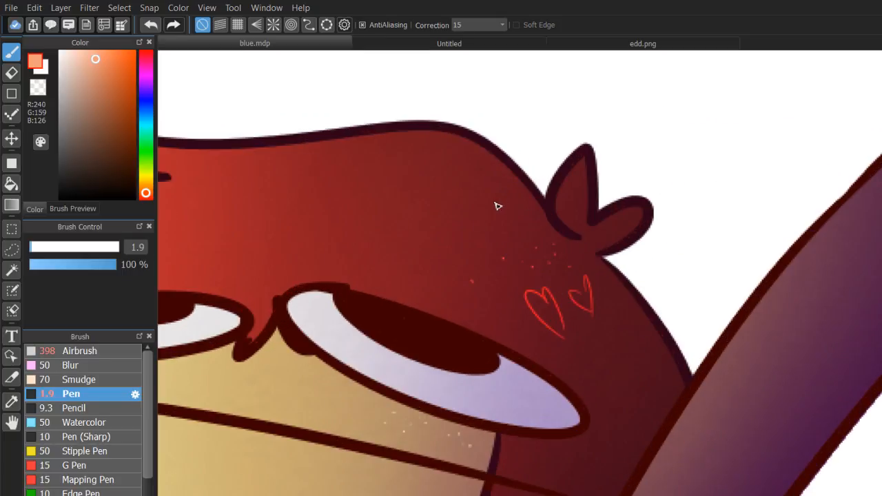
Sketch a circle around the right-hand hearts and speckles on the hair, and undo its strokes.
mouse_move(525, 179)
mouse_down()
mouse_move(392, 200)
mouse_move(653, 309)
mouse_up()
key(ctrl+z)
mouse_move(513, 196)
mouse_down()
mouse_move(576, 226)
mouse_move(482, 196)
mouse_up()
drag(525, 277, 459, 203)
key(ctrl+z)
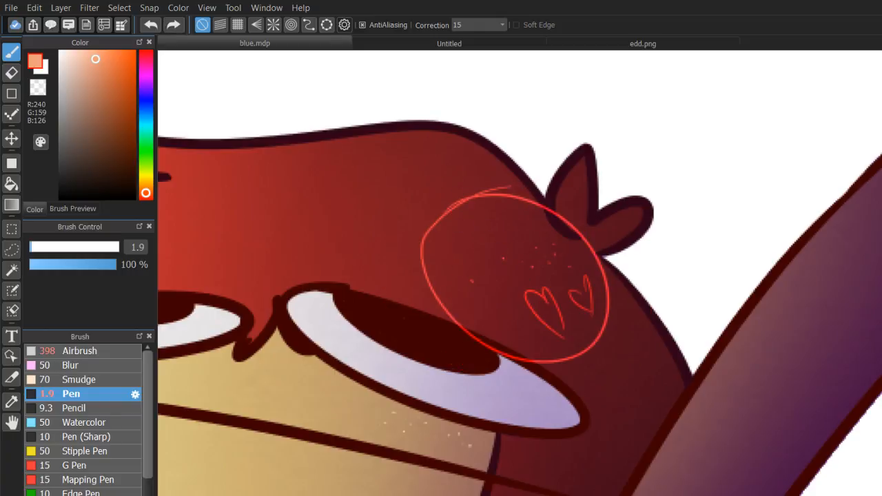
key(ctrl+z)
scroll(555, 297, down, 5)
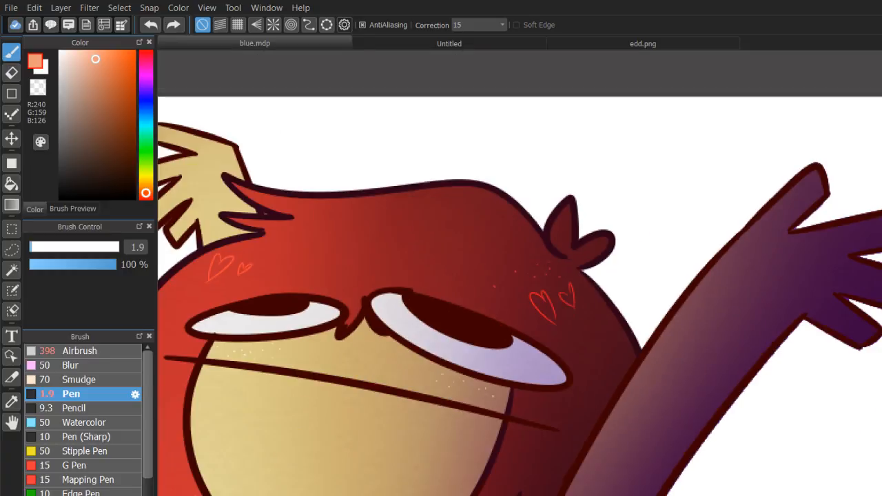
drag(552, 296, 674, 178)
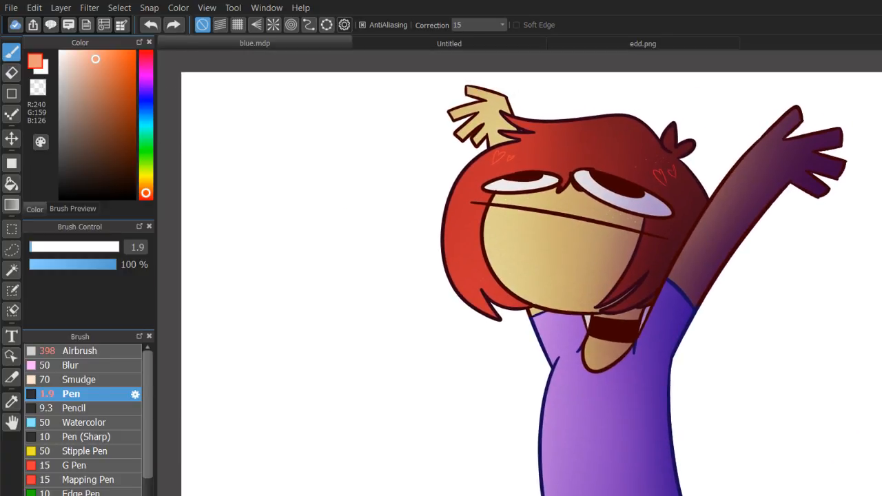
scroll(551, 276, down, 1)
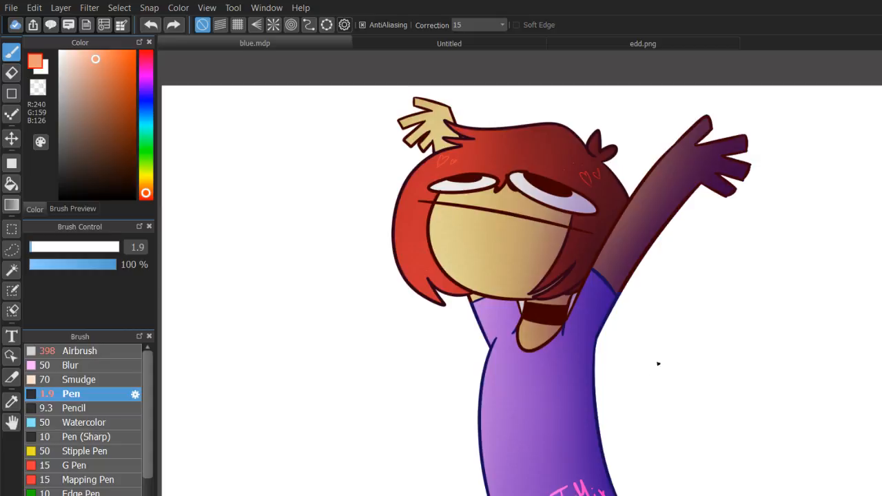